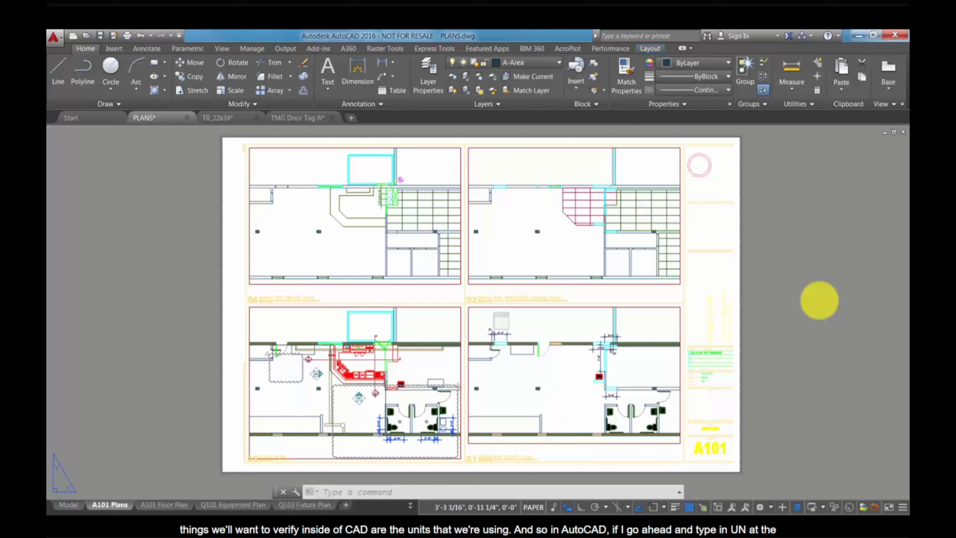
Open the drawing units settings and review the length type and the available length precision options
text(UN)
key(Return)
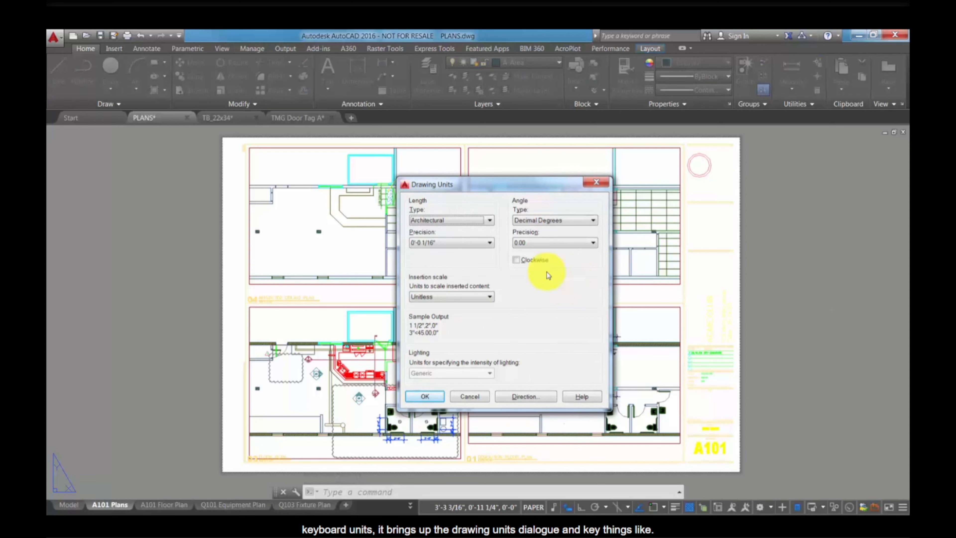
click(489, 220)
click(490, 222)
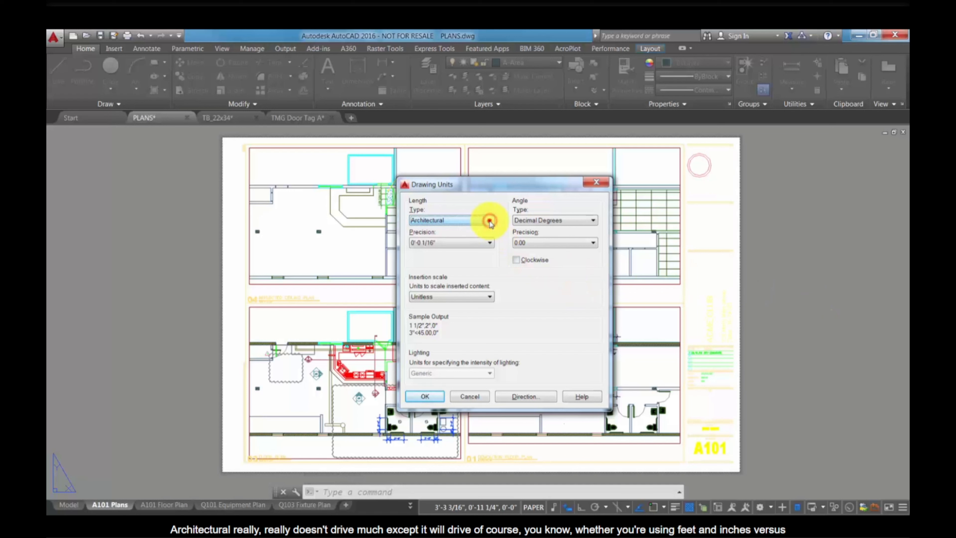
click(490, 223)
click(490, 222)
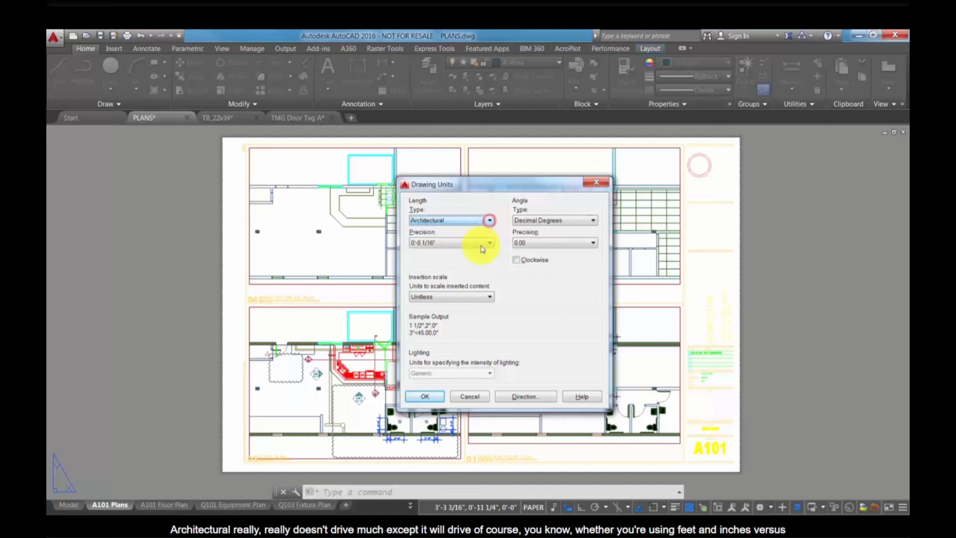
click(481, 241)
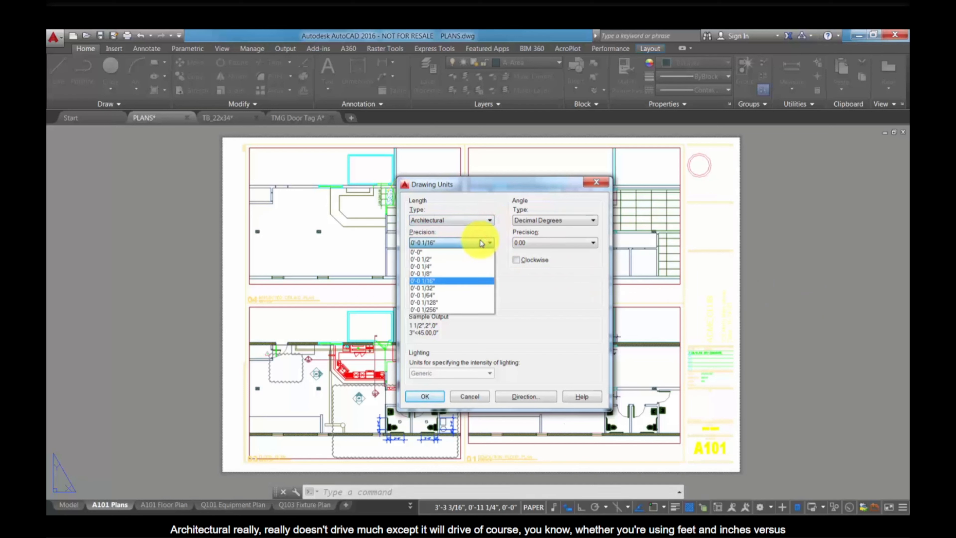
click(482, 243)
click(482, 220)
click(482, 220)
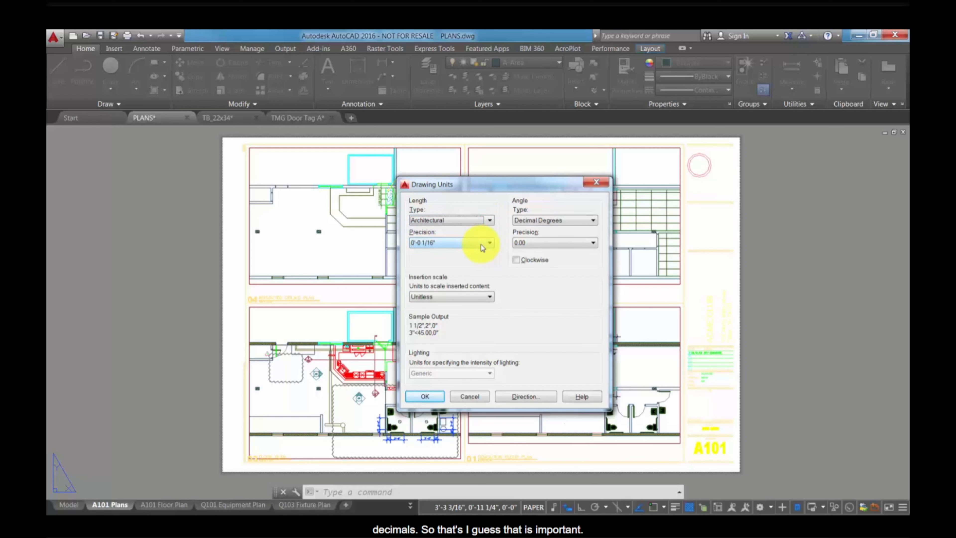
click(483, 245)
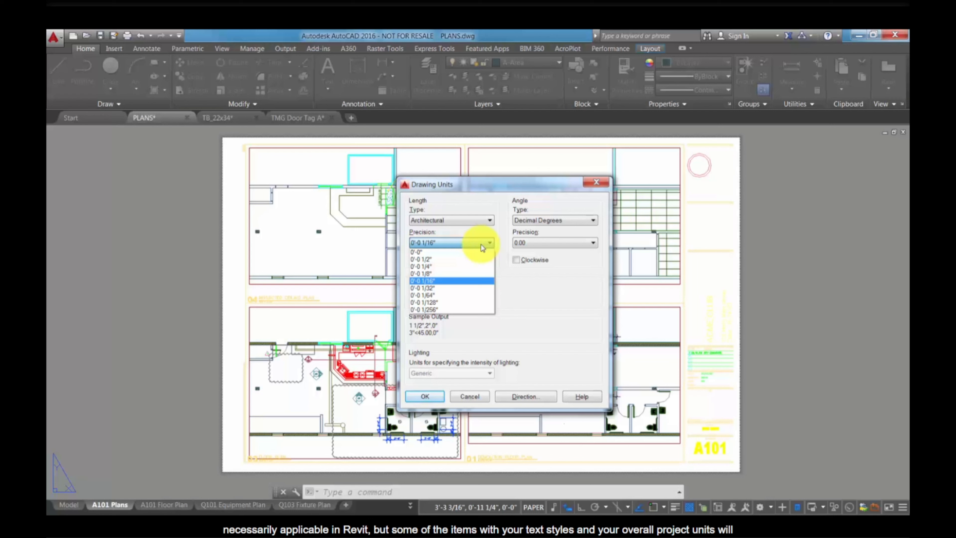
click(490, 233)
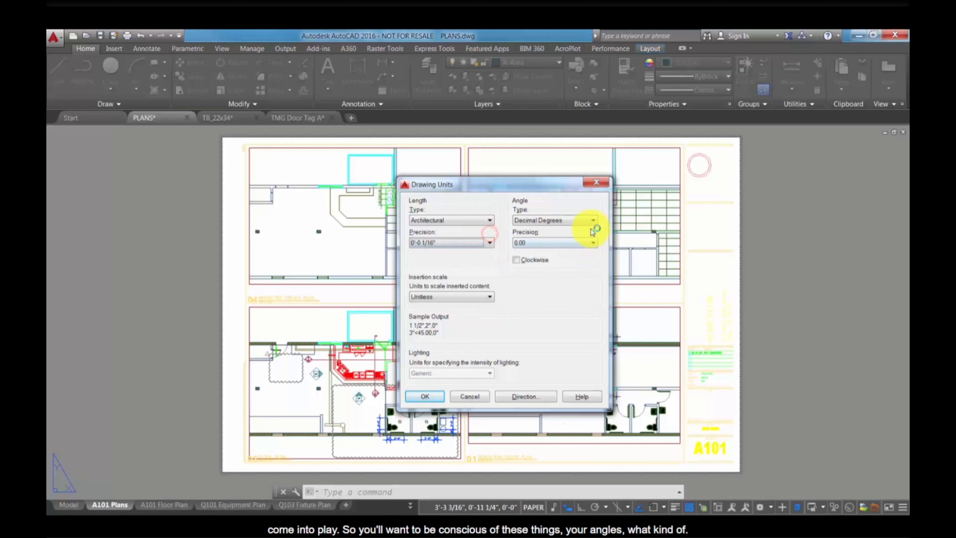
Review the angle type options in the drawing units settings and leave without applying changes
click(575, 221)
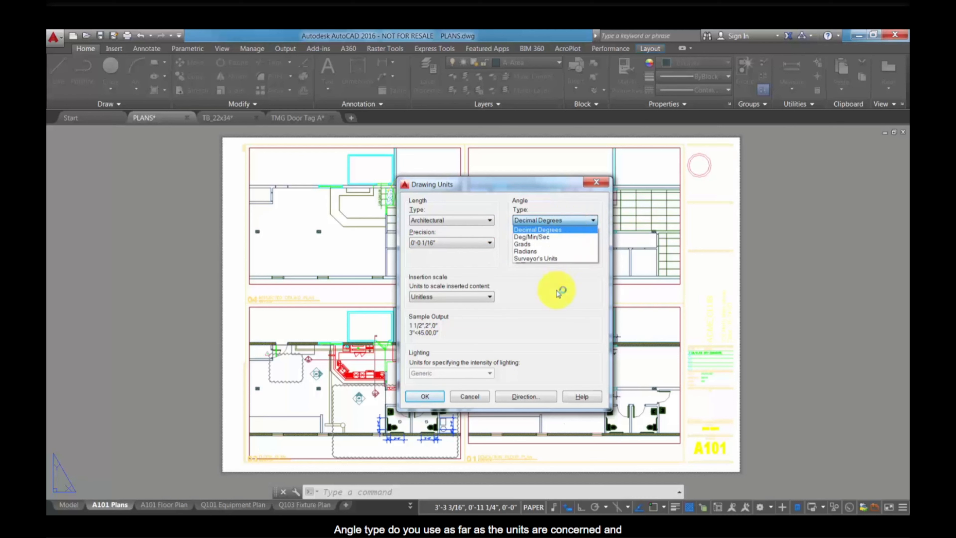
click(554, 306)
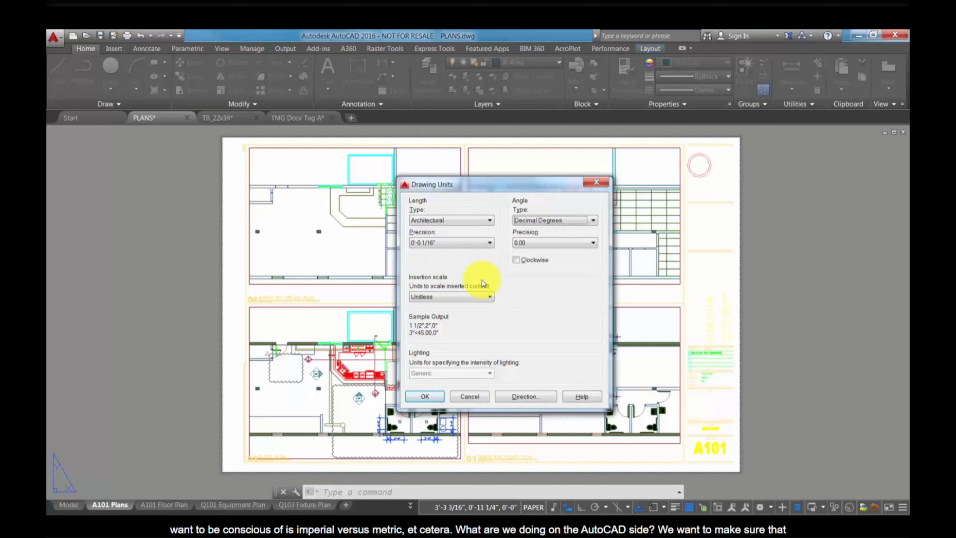
click(469, 397)
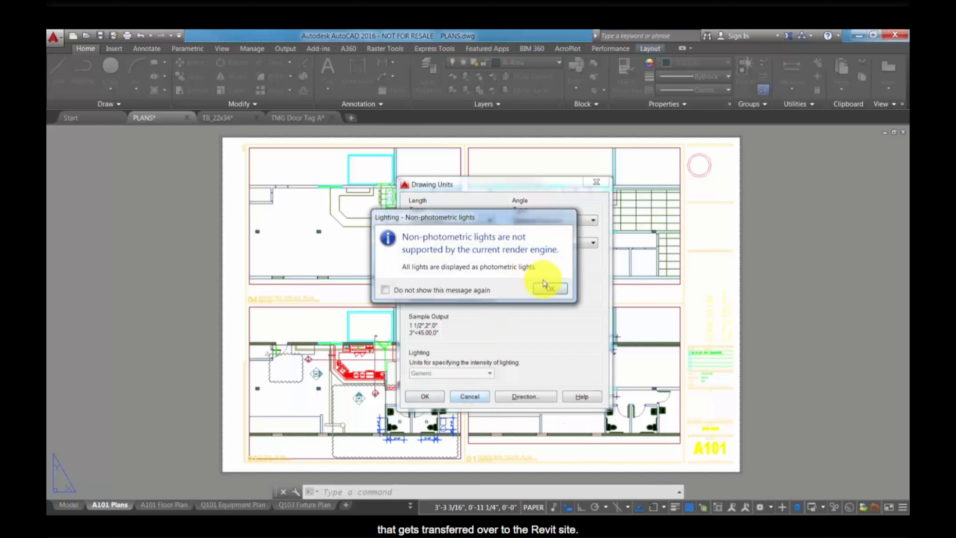
click(555, 288)
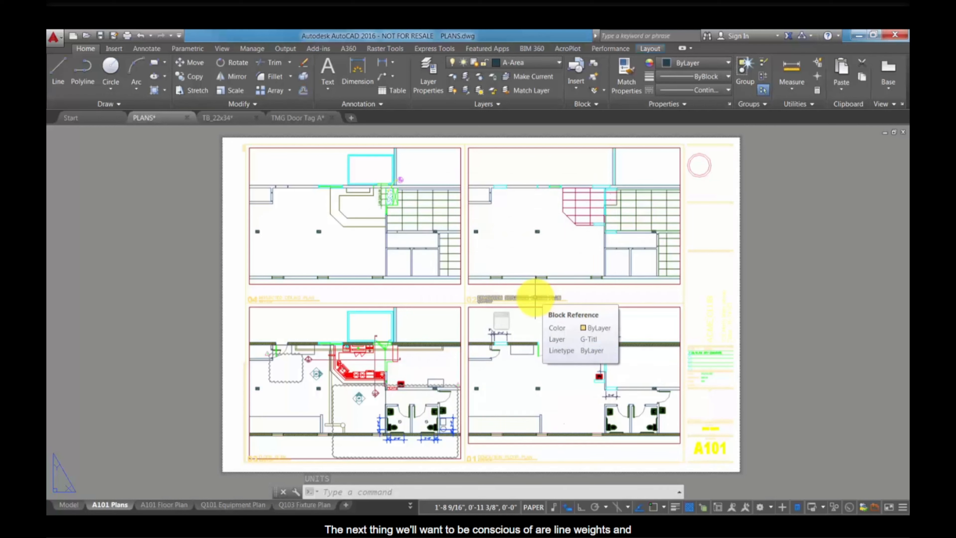
Open the lineweight settings, review the list of available lineweights, and leave without applying changes
text(LINEW)
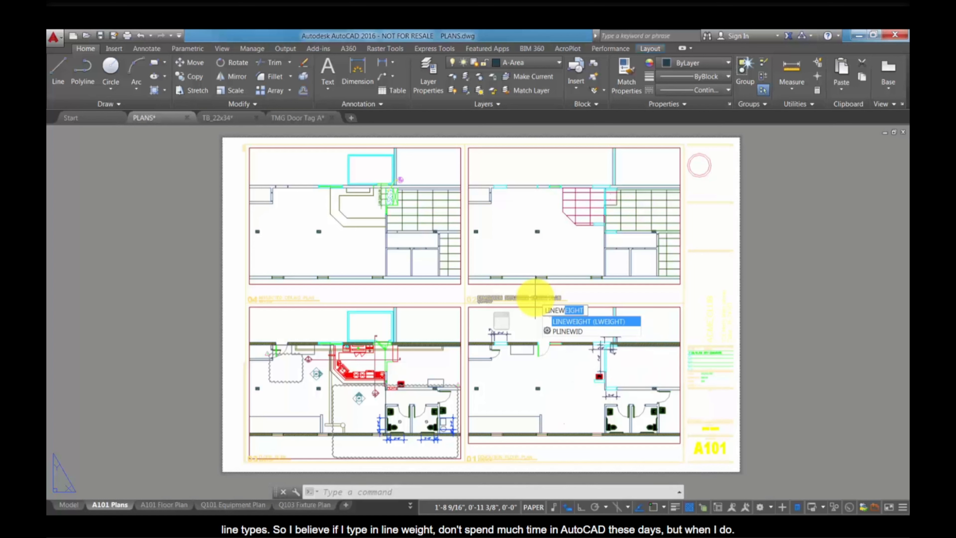
key(Return)
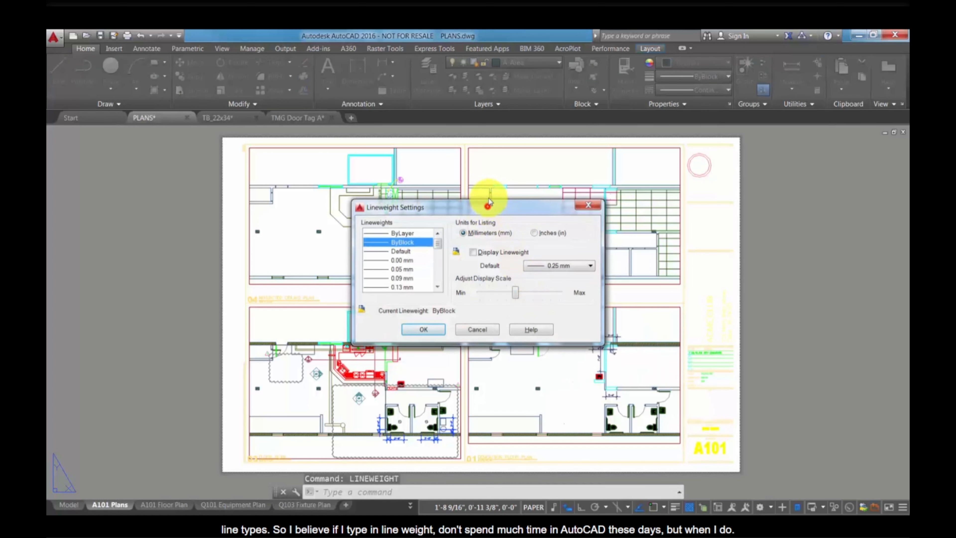
drag(489, 202, 490, 190)
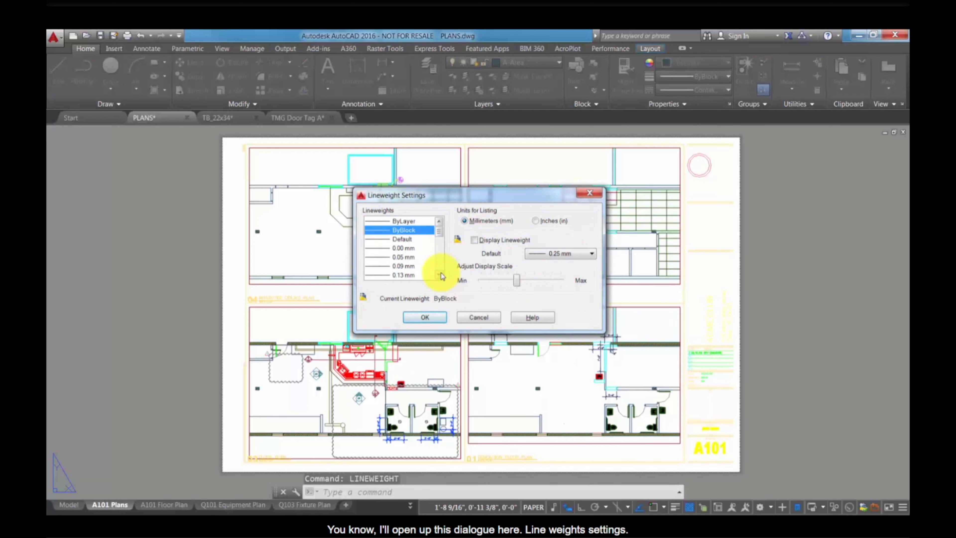
click(440, 274)
drag(441, 234, 440, 228)
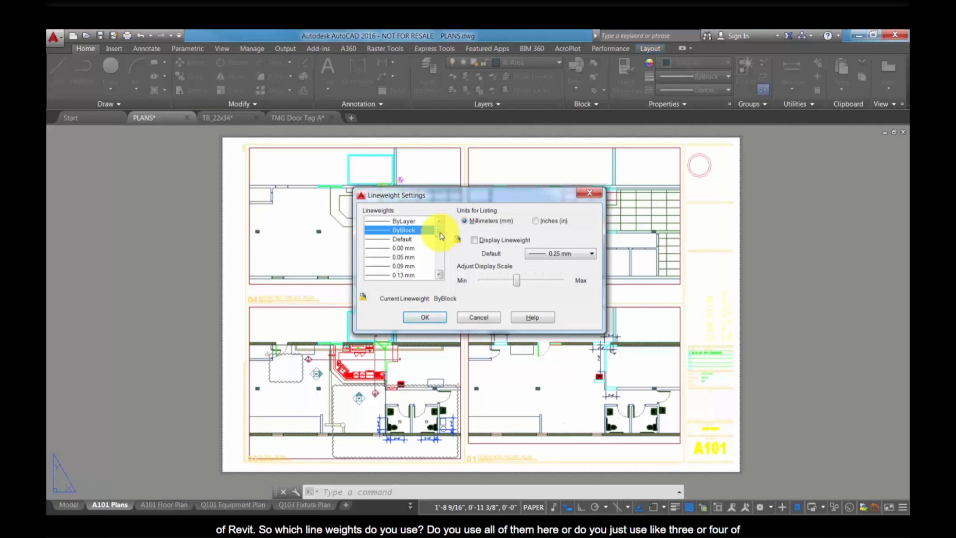
mouse_move(441, 236)
mouse_down()
mouse_move(443, 276)
mouse_move(440, 221)
mouse_move(443, 229)
mouse_up()
click(414, 256)
click(440, 256)
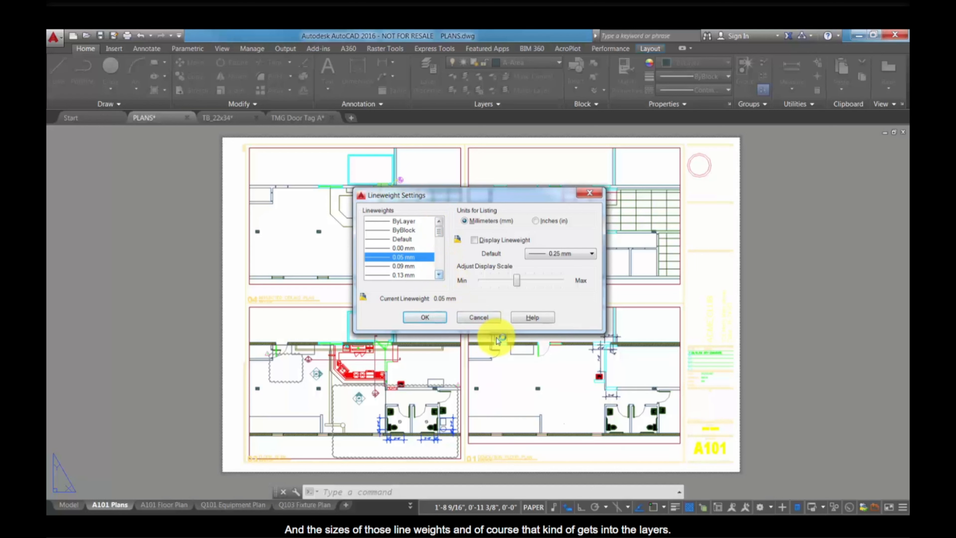
click(489, 318)
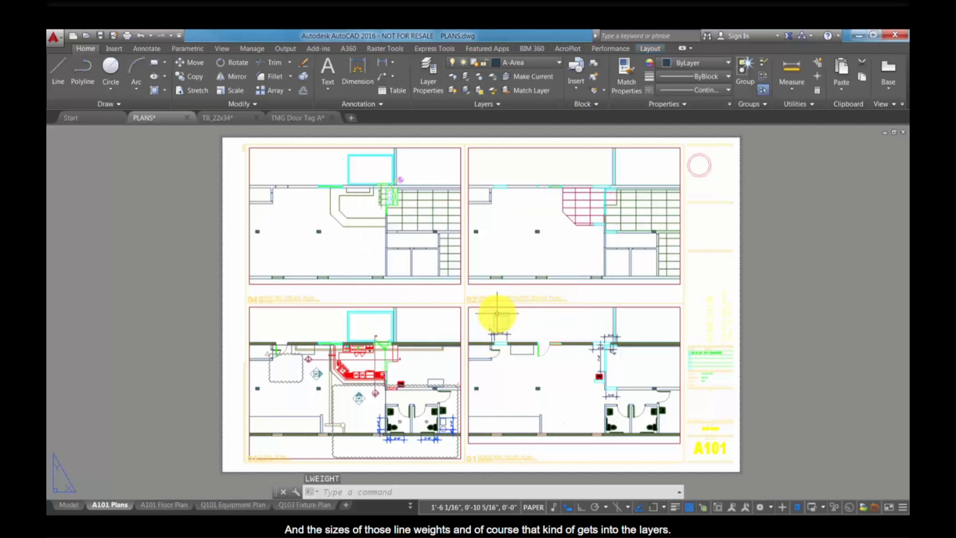
Open the layer manager and examine the casework layers from A-Case-E through A-Case-Text-Nplt
text(layer)
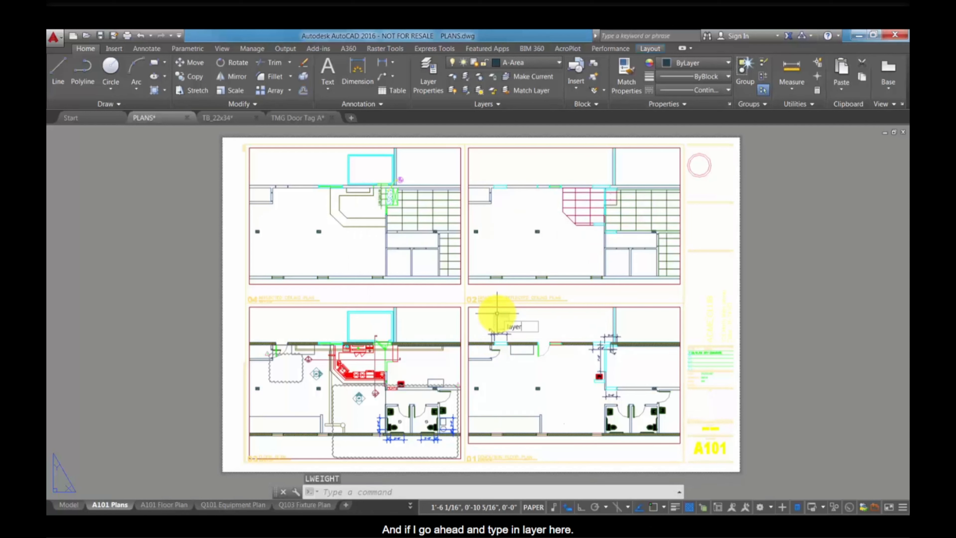
key(Return)
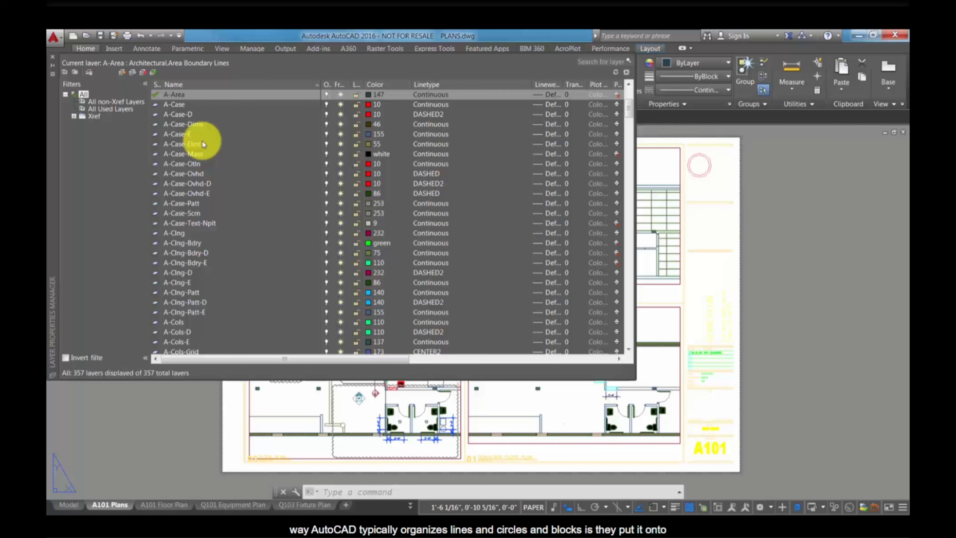
click(179, 134)
shift+click(185, 222)
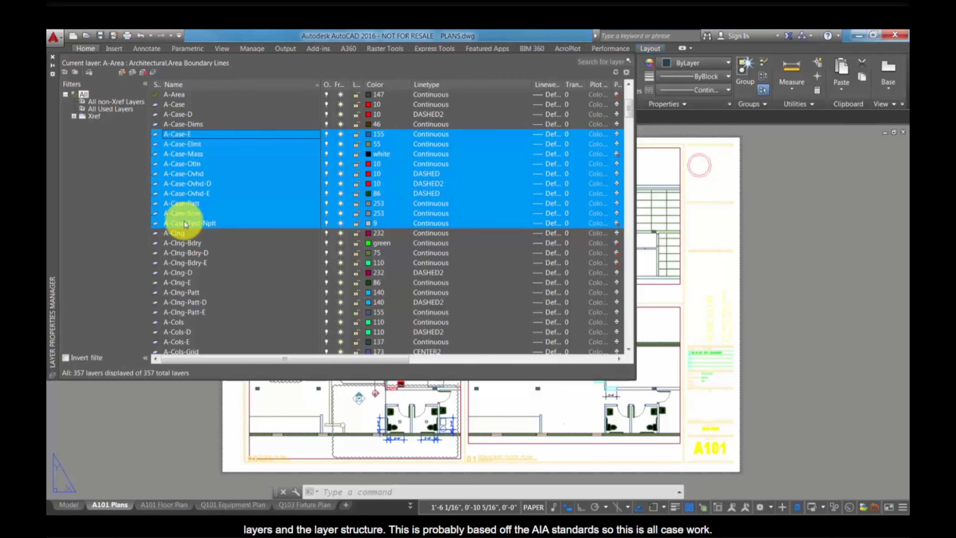
click(185, 252)
Examine the door layers, including A-Door, A-Door-Extr-D, A-Door-Extr-E and A-Door-Iden, then close the layer manager
scroll(186, 257, down, 15)
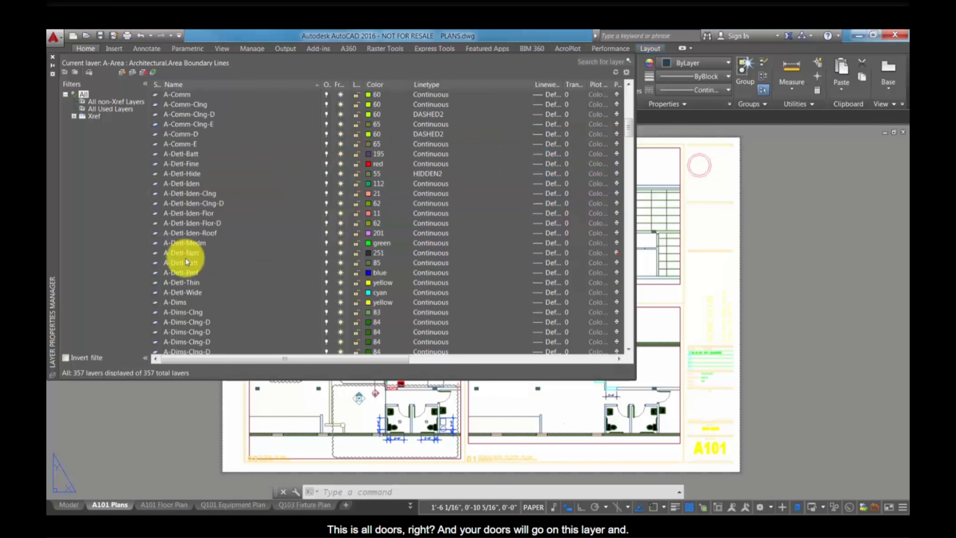
scroll(185, 258, down, 5)
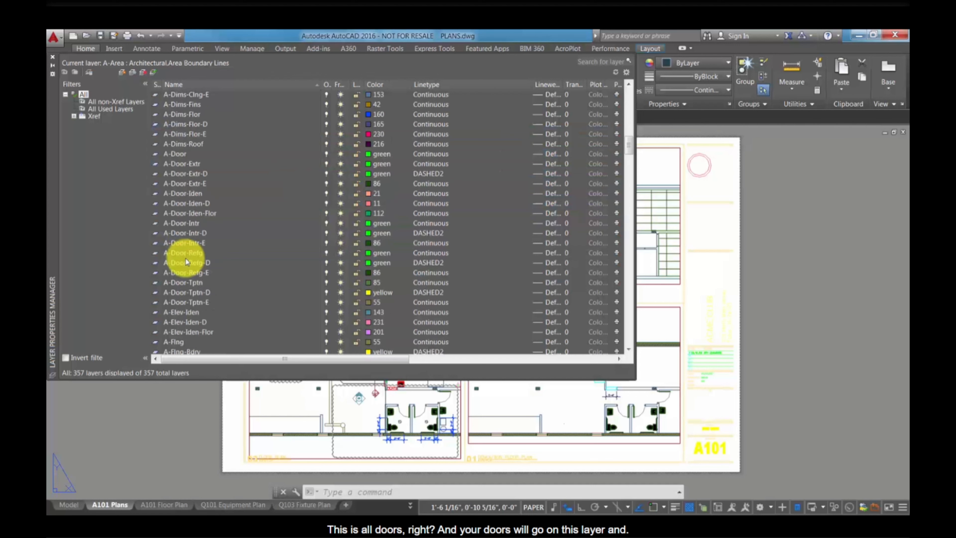
click(179, 163)
click(179, 155)
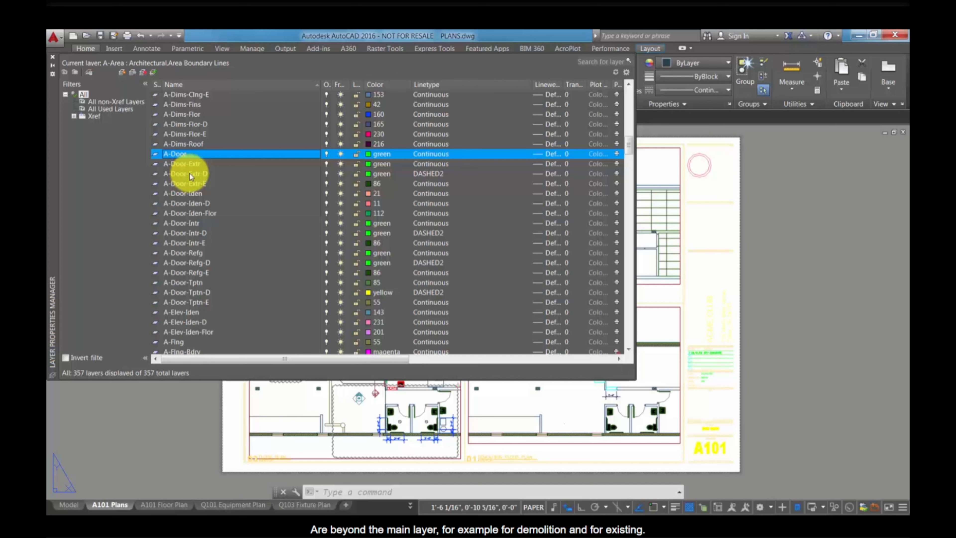
click(189, 173)
click(190, 182)
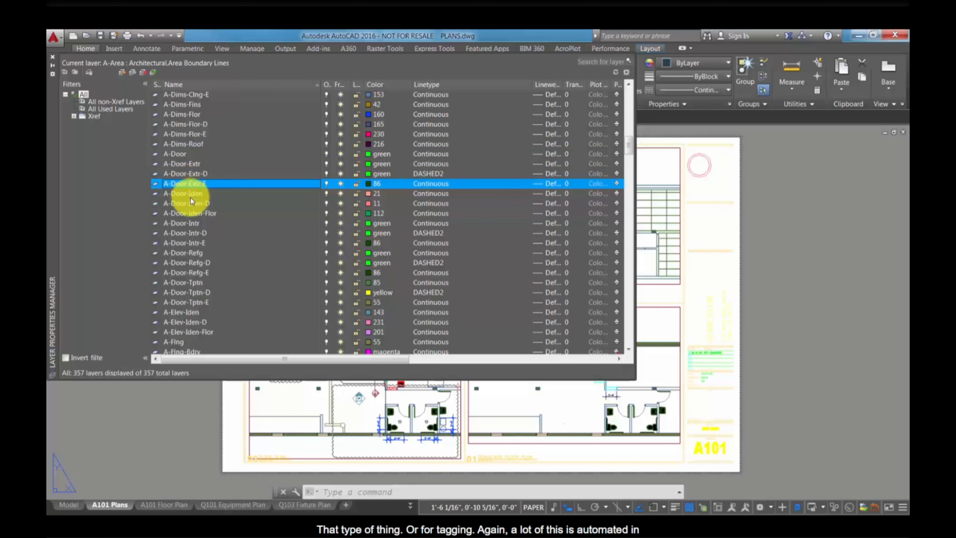
click(191, 194)
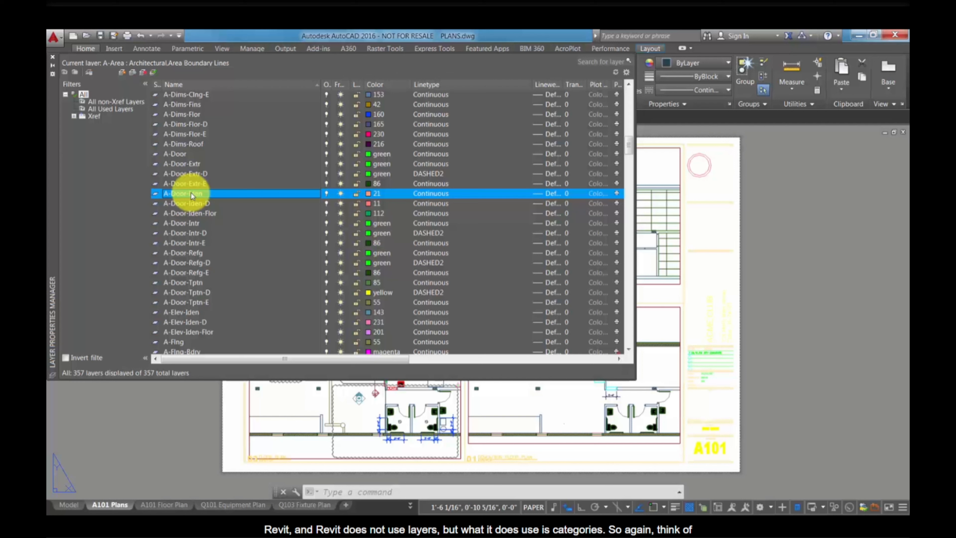
click(178, 154)
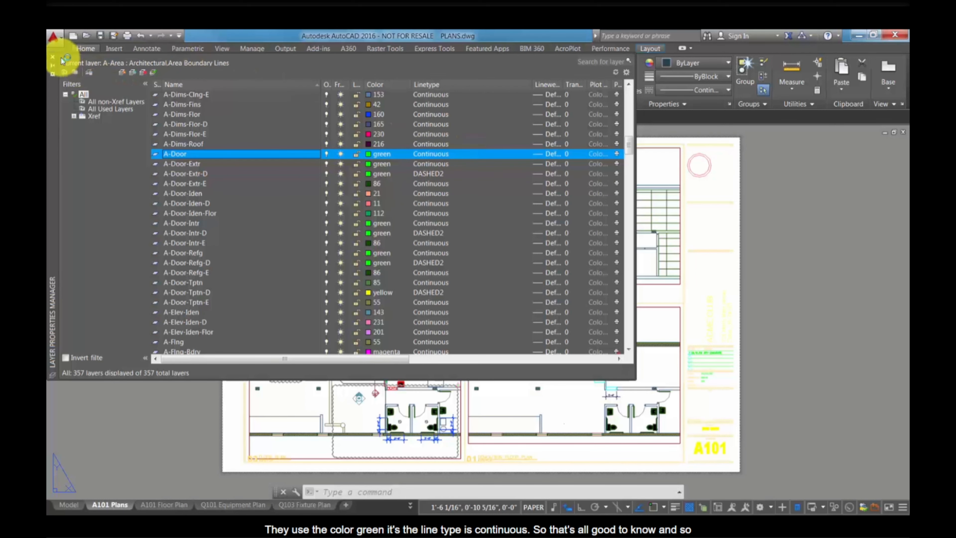
click(53, 56)
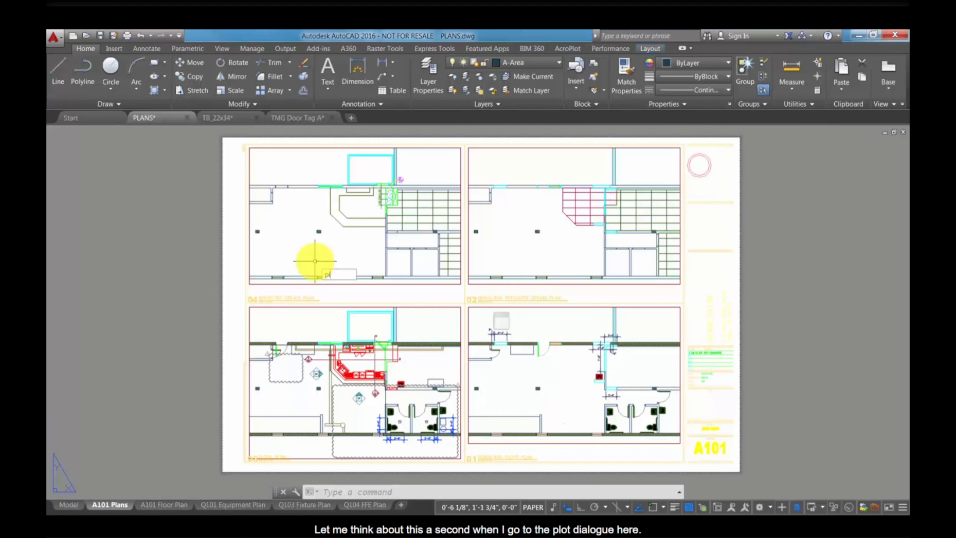
Inspect the Color 3 pen assignment in the plot style table TMG Pen Table.ctb and cancel out of plotting
key(ctrl+p)
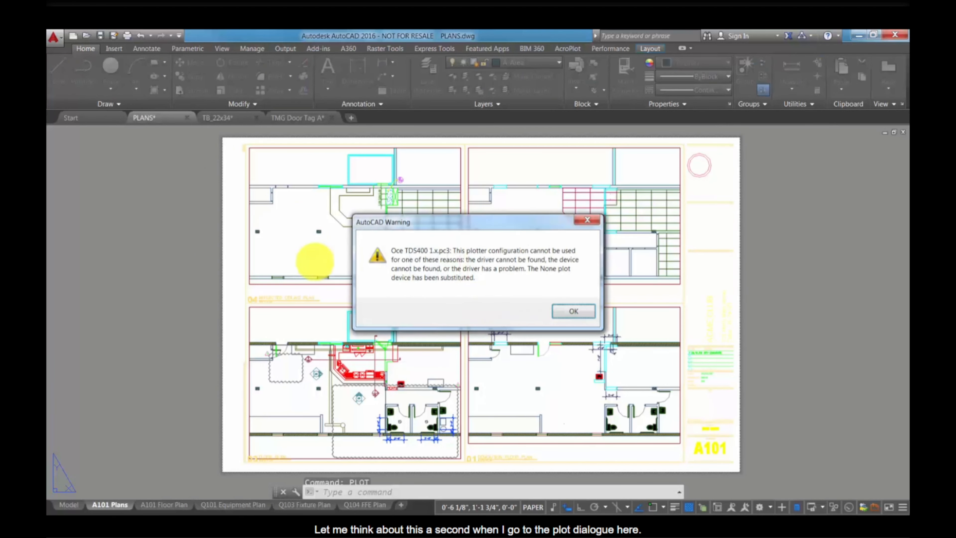
click(557, 312)
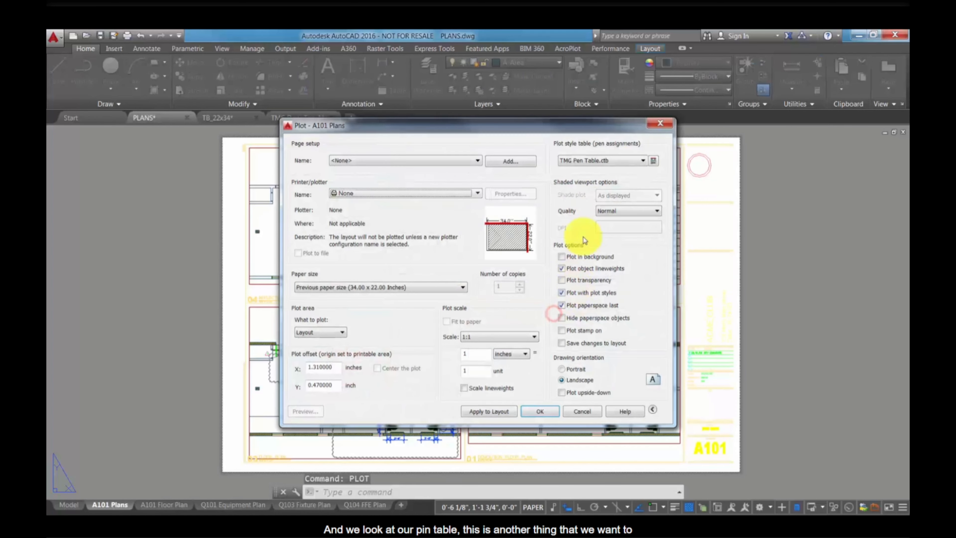
click(654, 161)
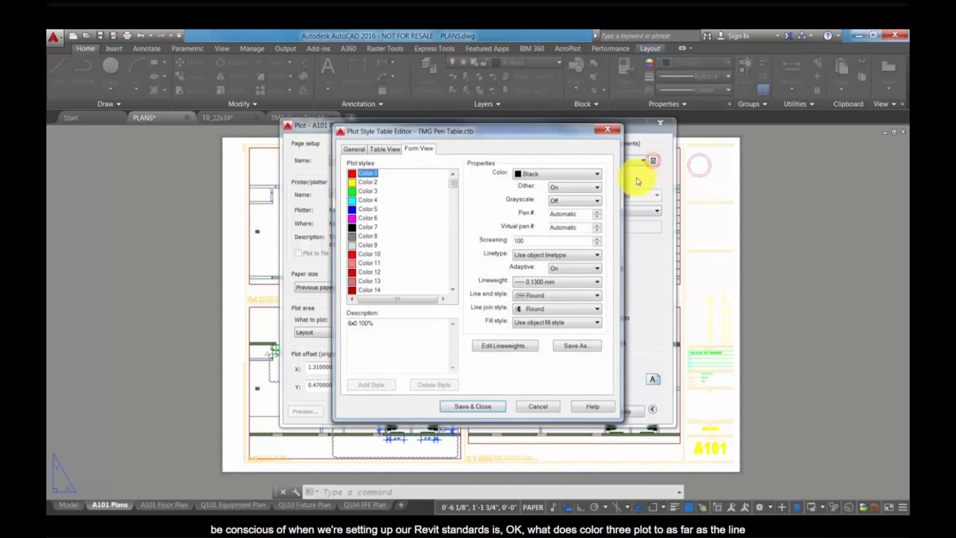
click(372, 192)
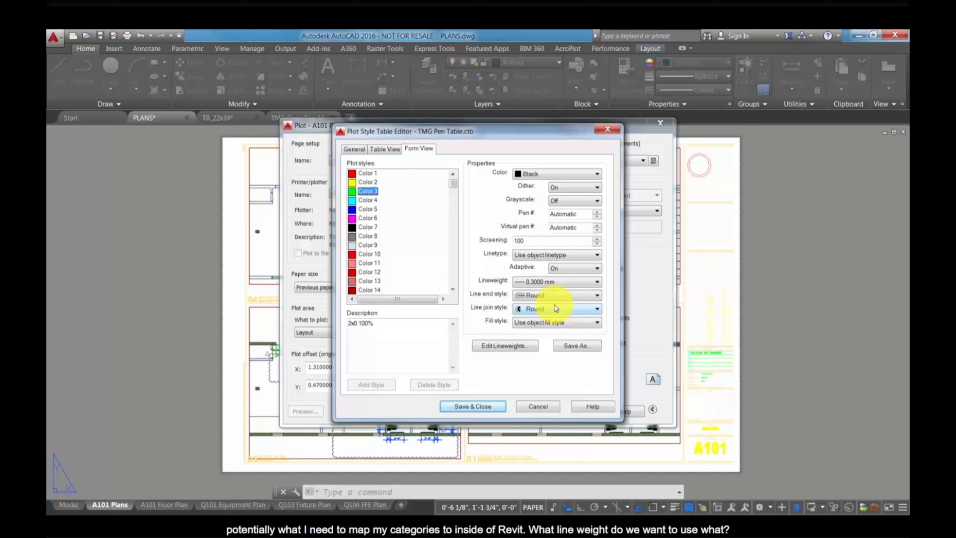
click(543, 405)
click(569, 411)
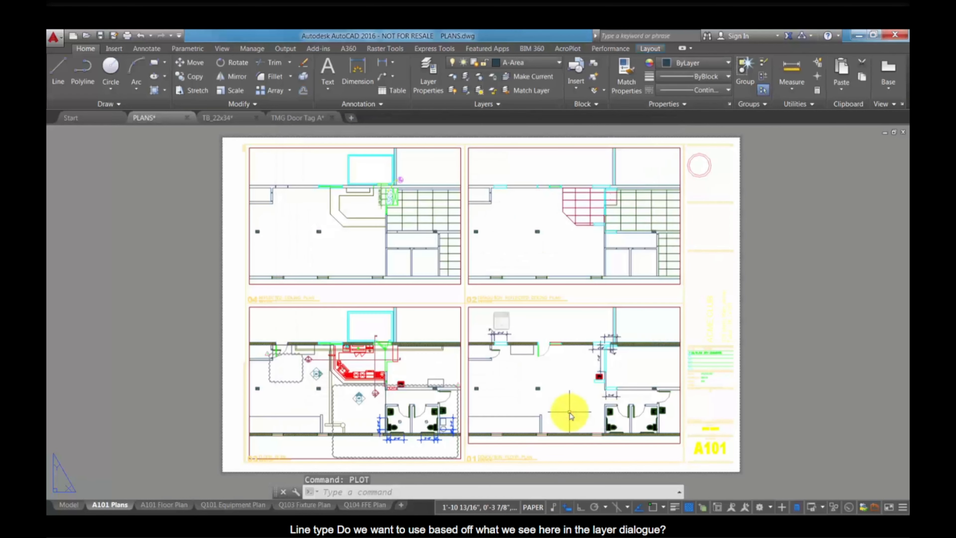
Open the layer manager, examine the linetypes of the A-Door layers, and close it
text(layer)
key(Return)
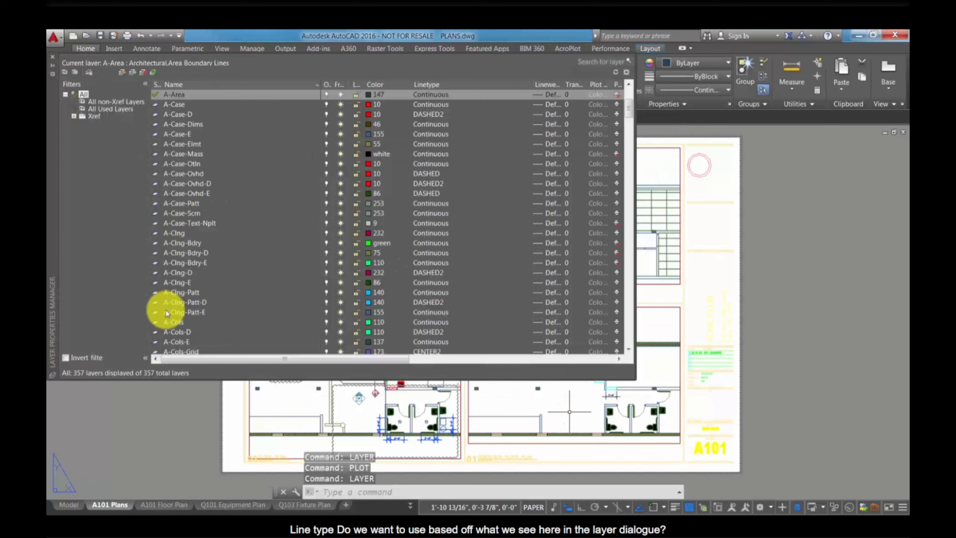
click(168, 312)
scroll(170, 312, down, 6)
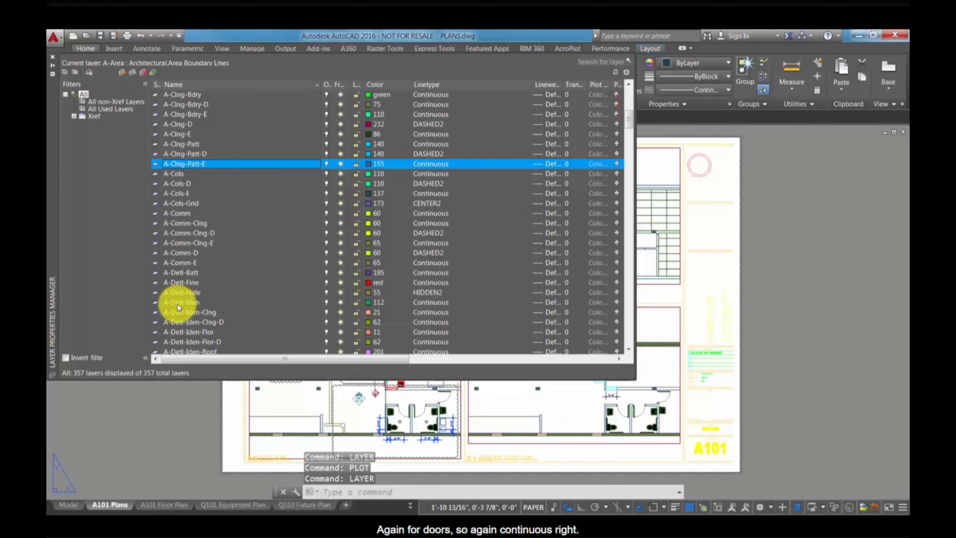
scroll(179, 303, down, 7)
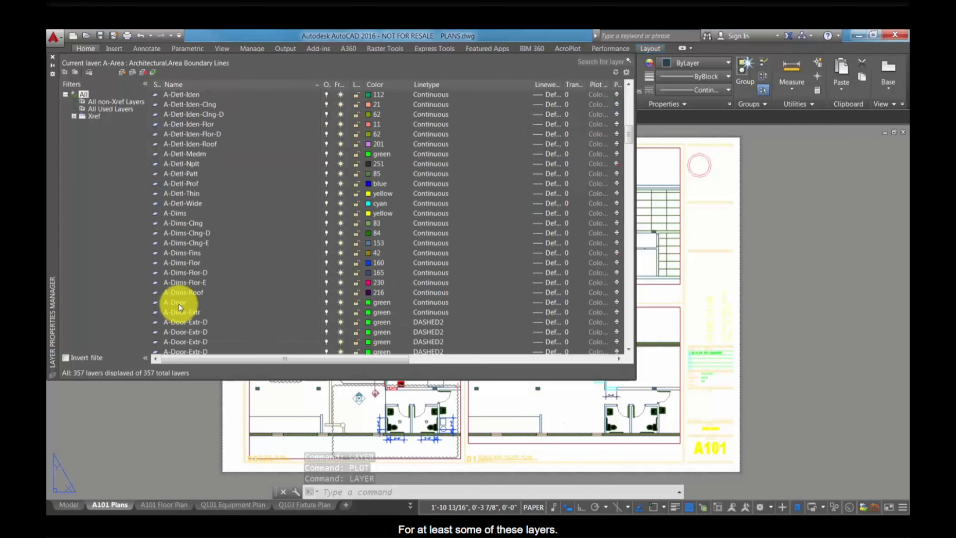
click(178, 271)
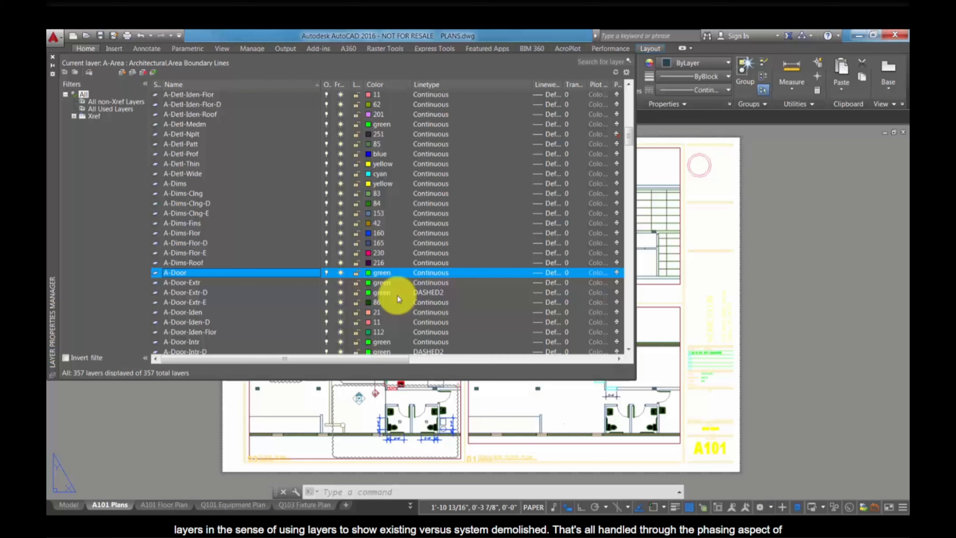
click(54, 57)
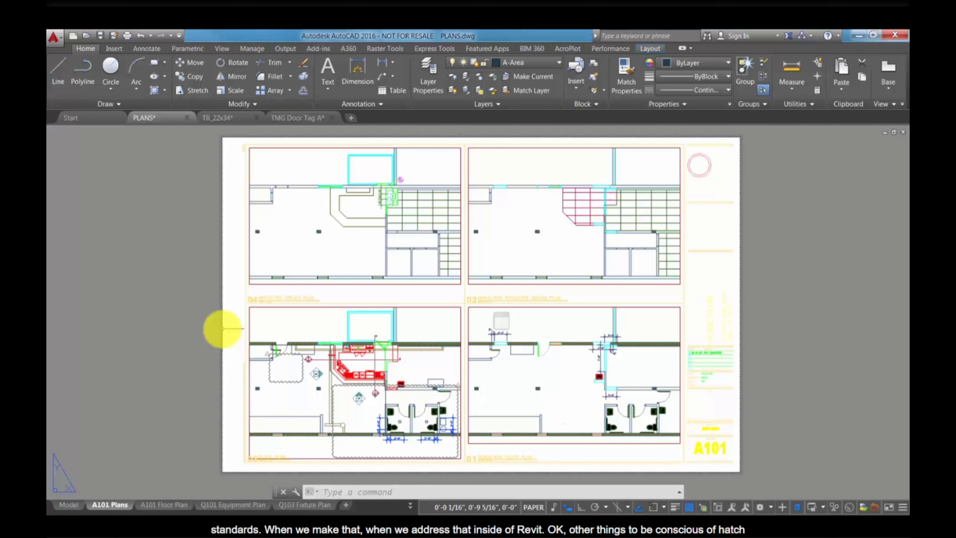
Start the Hatch command, open its settings, browse the predefined patterns, and choose GOST_GLASS
text(hat)
key(Return)
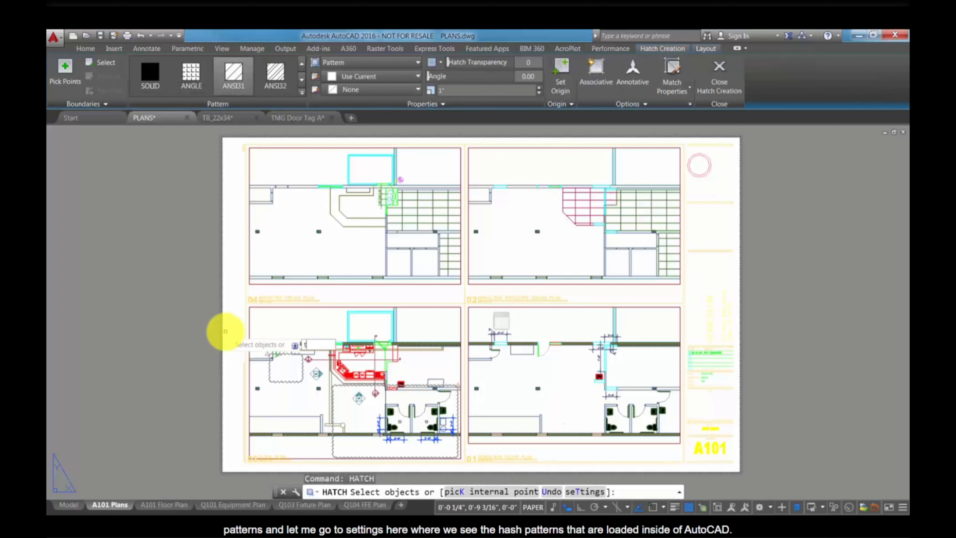
text(t)
key(Return)
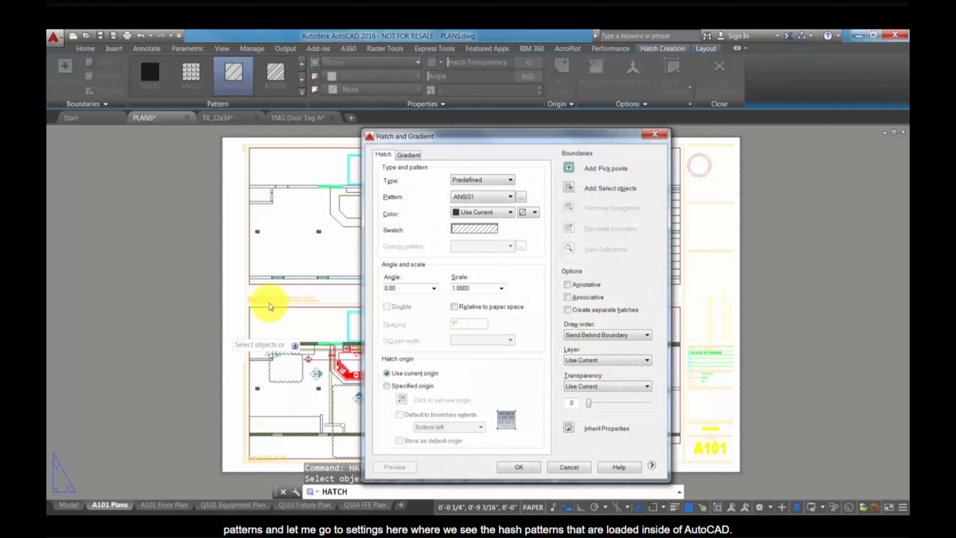
click(475, 197)
drag(511, 247, 516, 345)
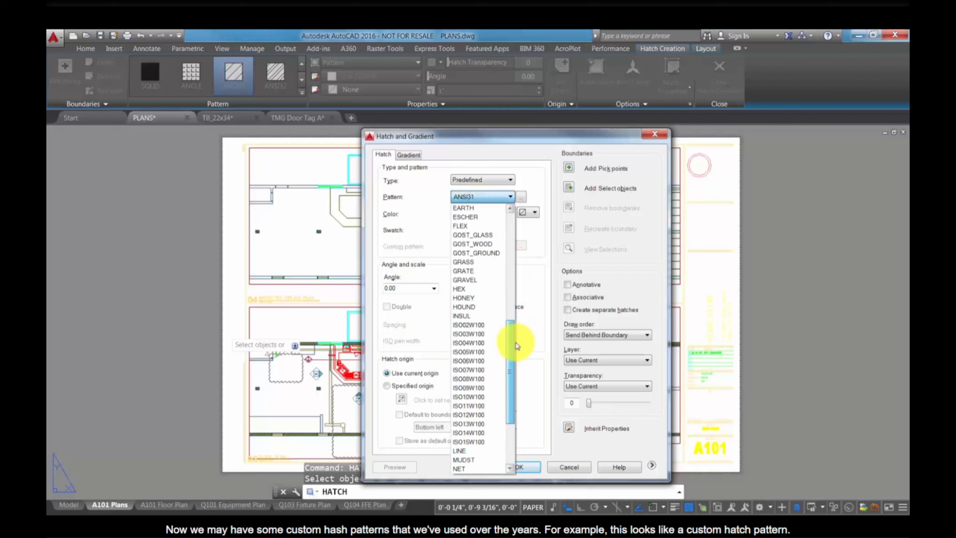
click(481, 234)
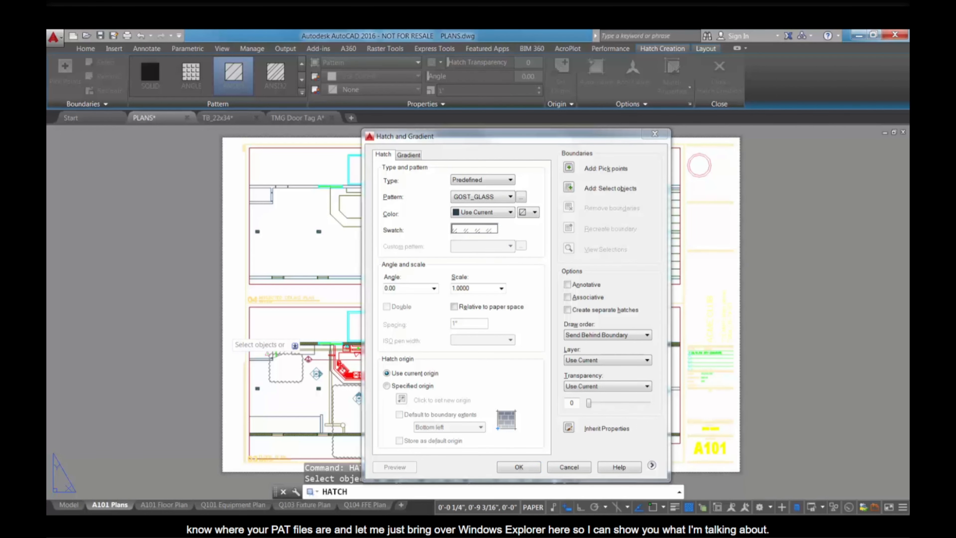
Bring up the file explorer window, locate the pattern files CHAINLNK_Model.pat and GYPSUM-2.pat, and minimize the window
mouse_move(907, 128)
mouse_down()
mouse_move(736, 127)
mouse_move(347, 82)
mouse_up()
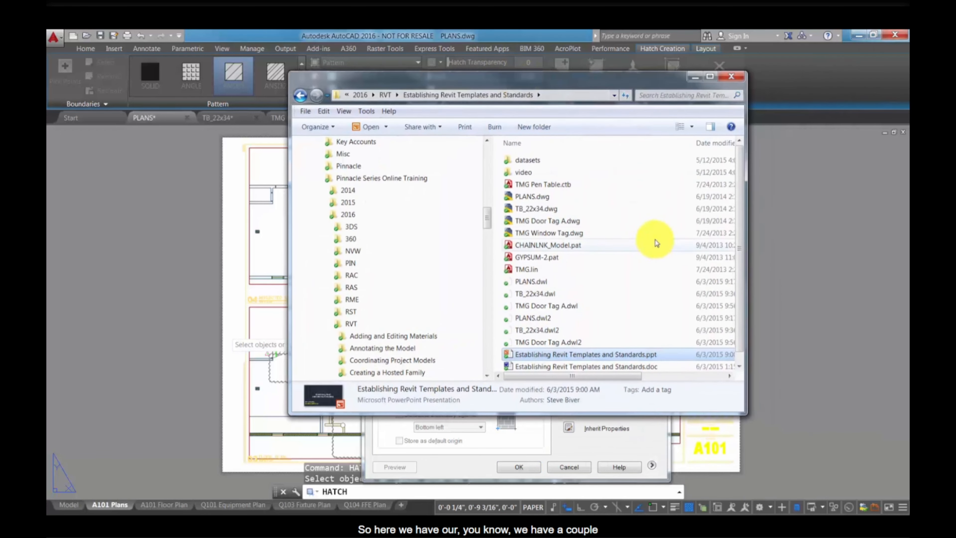
drag(740, 227, 741, 242)
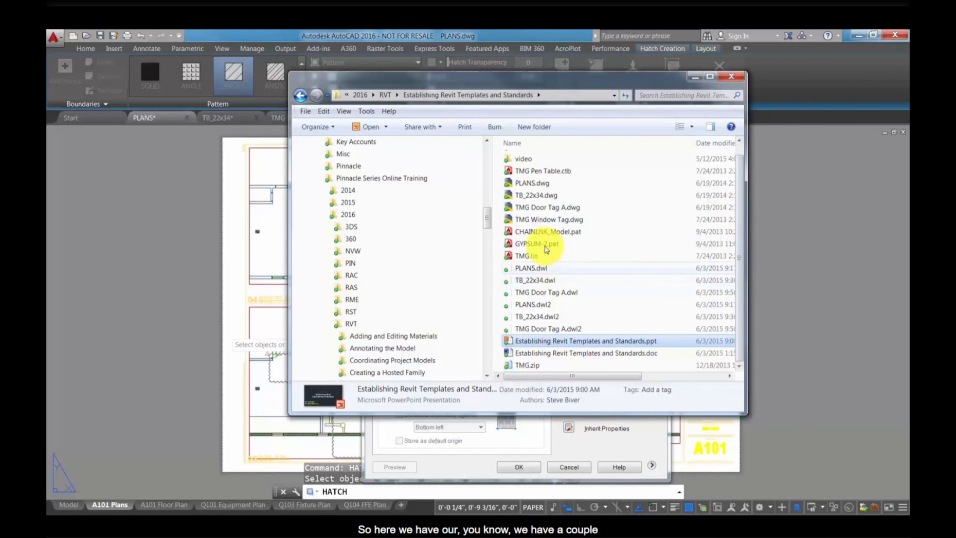
click(542, 234)
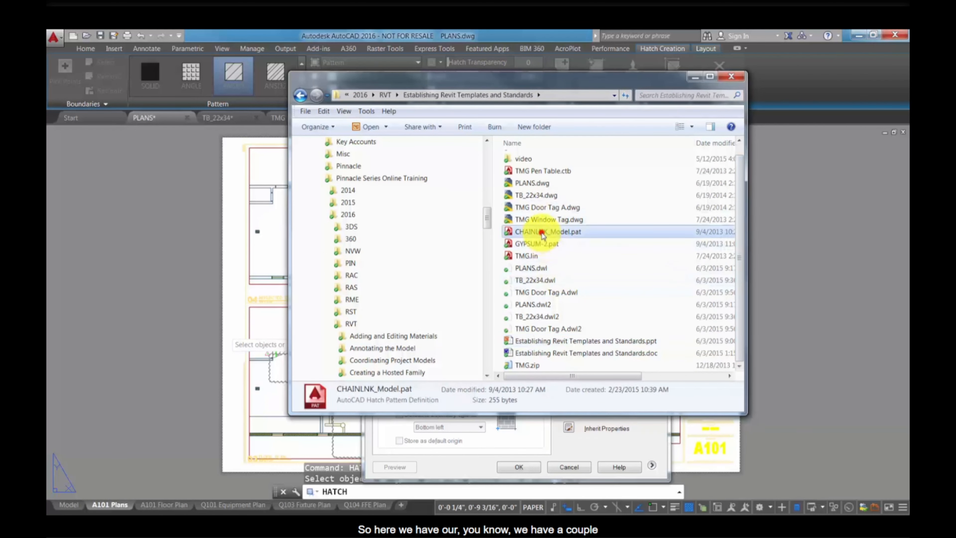
click(541, 244)
click(544, 231)
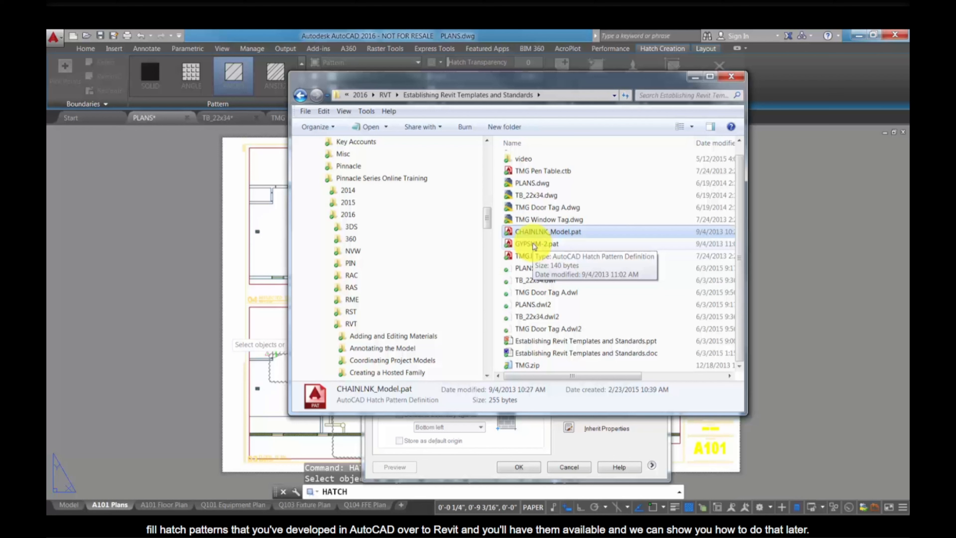
click(695, 76)
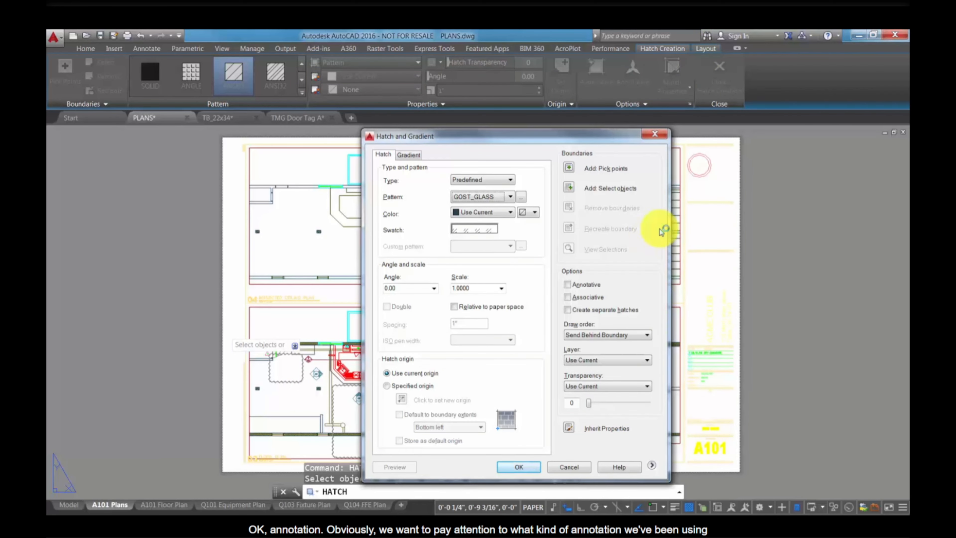
Cancel the hatch and examine the dimensions, section and elevation tags, and revision clouds on the A101 plans
click(654, 134)
scroll(468, 311, up, 4)
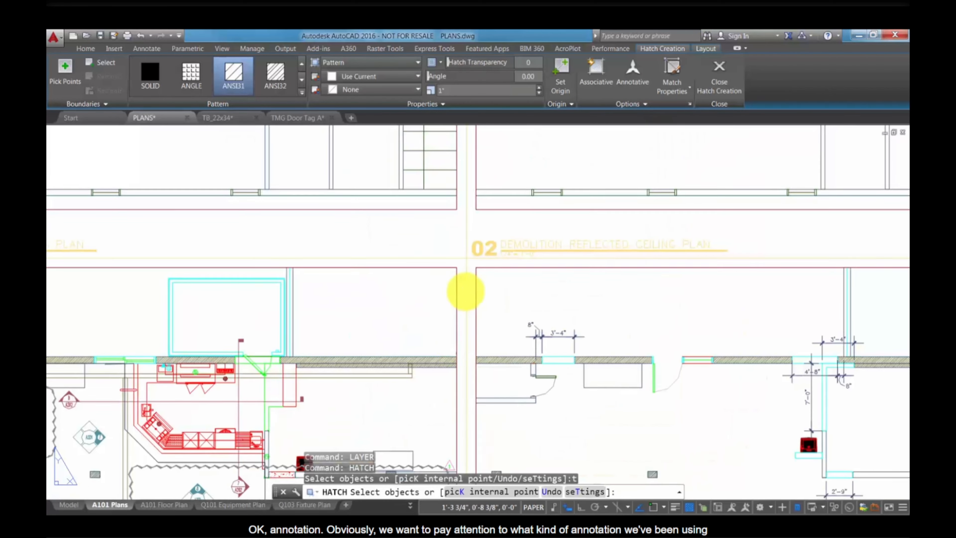
key(Escape)
scroll(585, 227, up, 4)
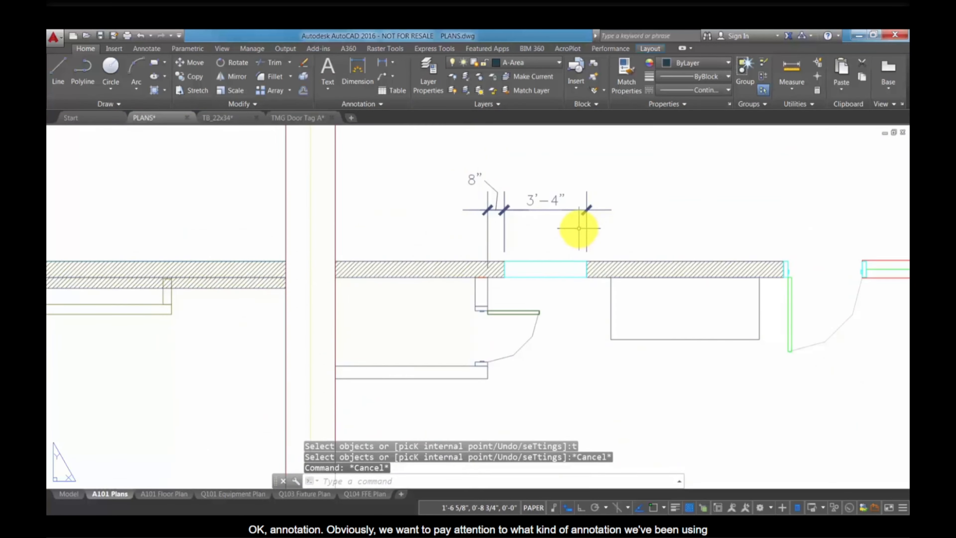
scroll(569, 271, down, 7)
scroll(495, 341, up, 3)
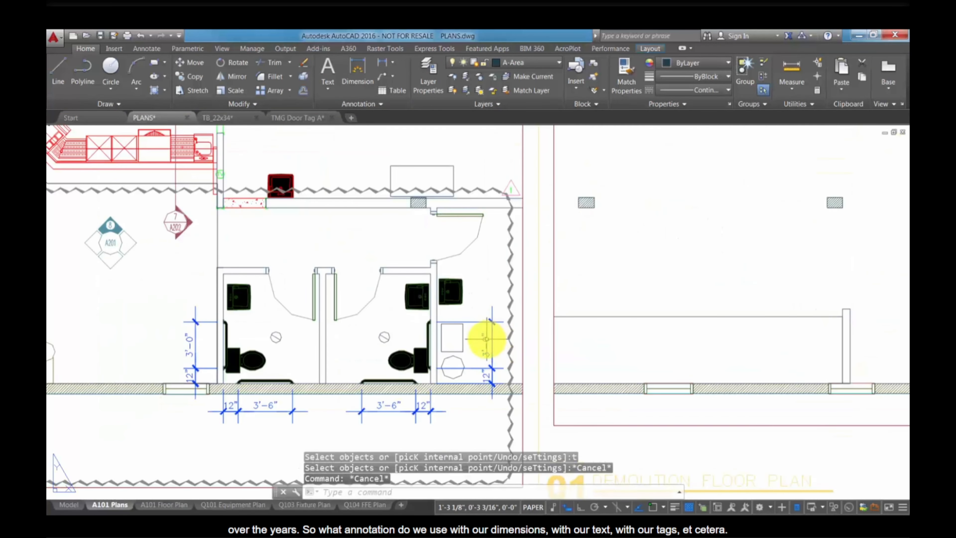
scroll(488, 335, down, 4)
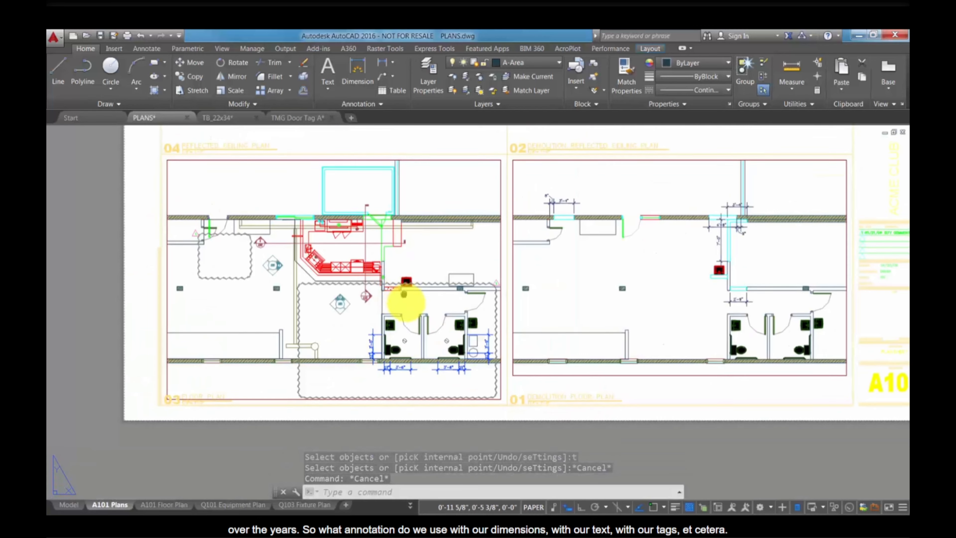
scroll(400, 294, up, 4)
scroll(288, 272, up, 4)
scroll(287, 273, down, 4)
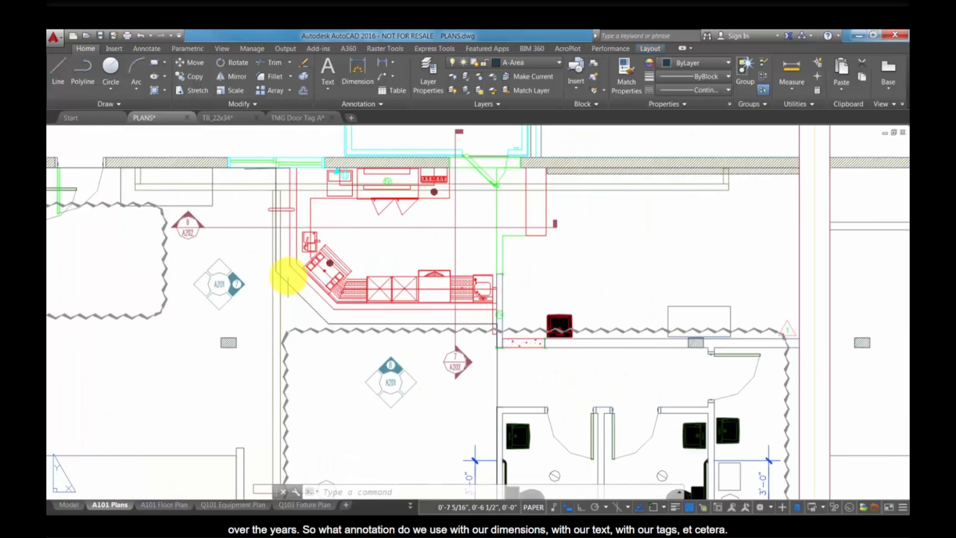
middle_drag(365, 299, 369, 332)
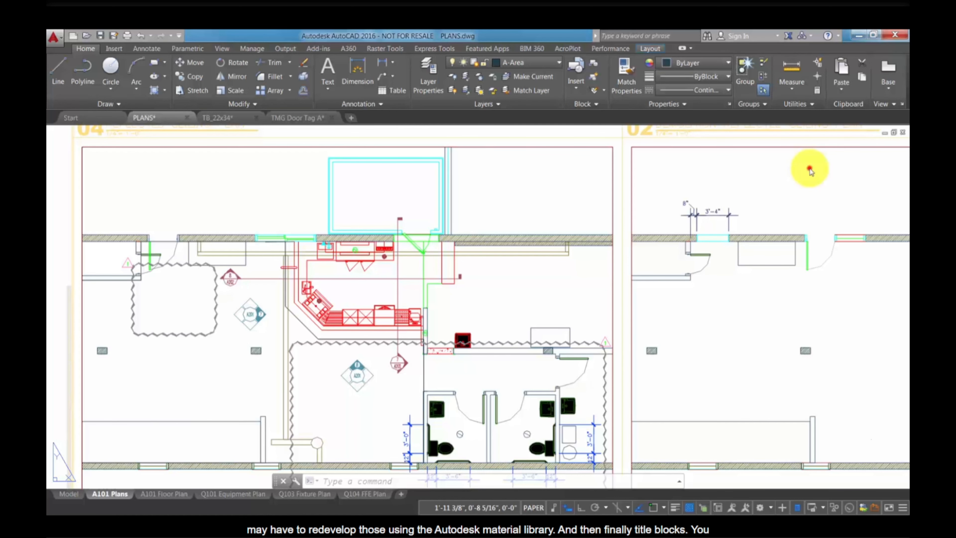
Examine the title block of sheet A101, including its sheet title and sheet number
scroll(809, 168, down, 8)
middle_drag(808, 169, 689, 236)
scroll(730, 249, up, 2)
scroll(761, 272, up, 8)
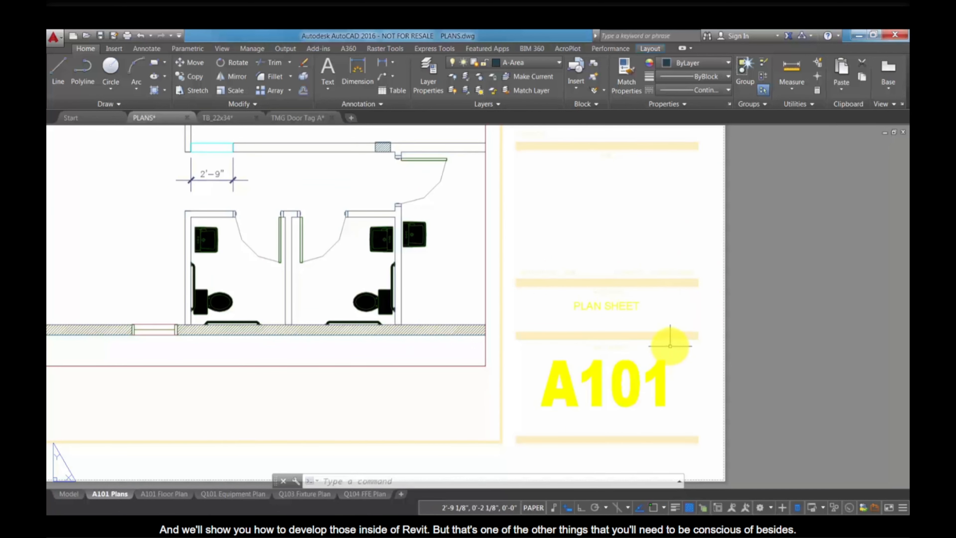
scroll(609, 324, down, 8)
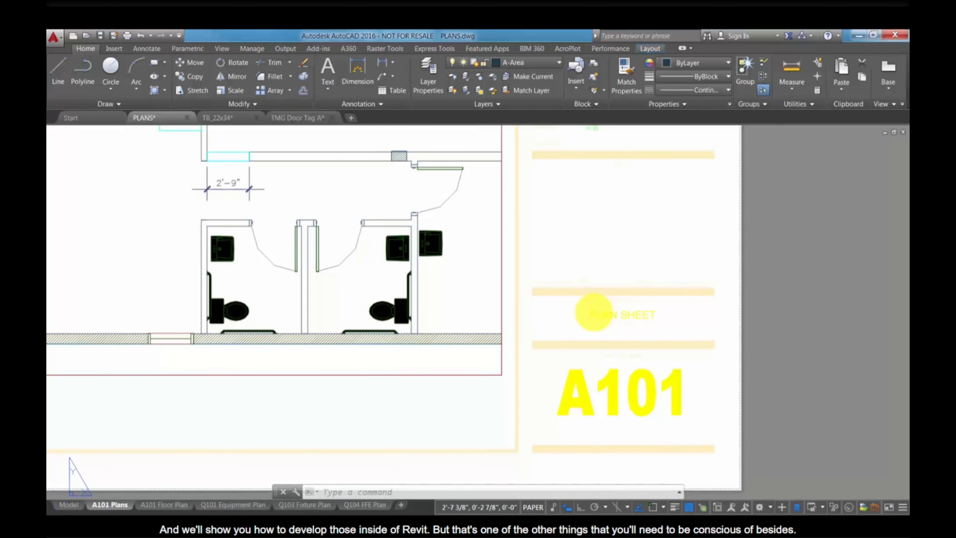
middle_drag(603, 324, 621, 338)
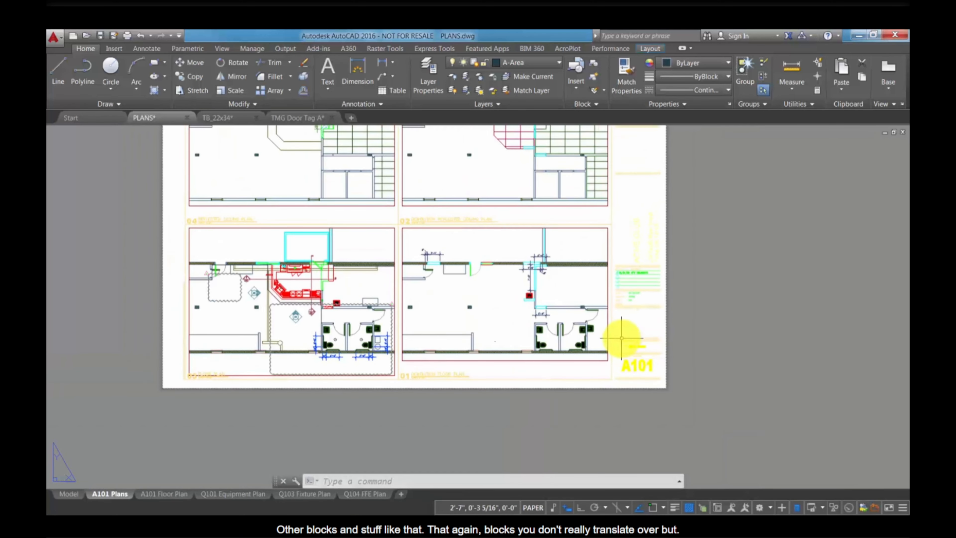
scroll(621, 338, up, 2)
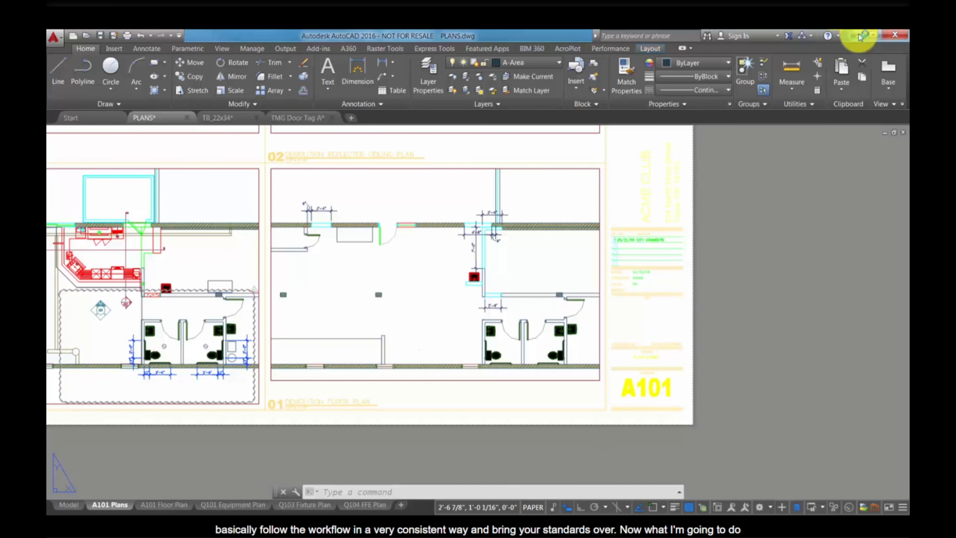
Minimize the drawing window and switch to Autodesk Revit 2016
click(859, 37)
key(alt+Tab)
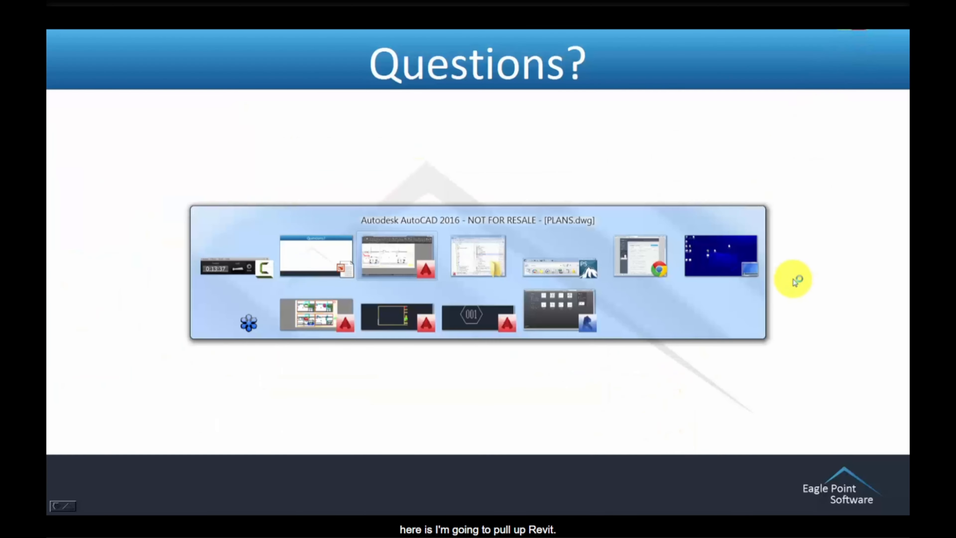
key(alt+Tab)
key(alt+Tab)
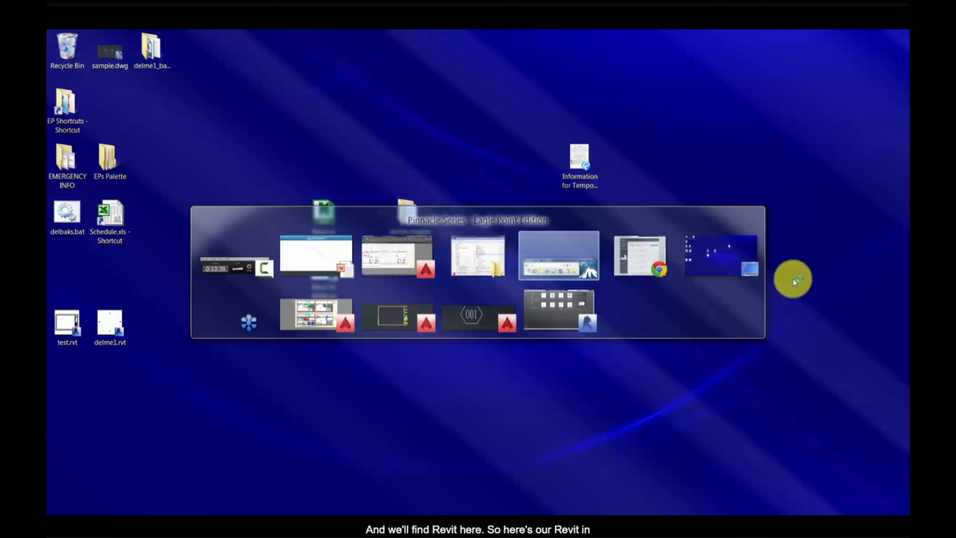
key(alt+Tab)
key(alt+Tab)
key(alt+Tab)
key(alt+Tab)
key(alt+Tab)
key(alt+Tab)
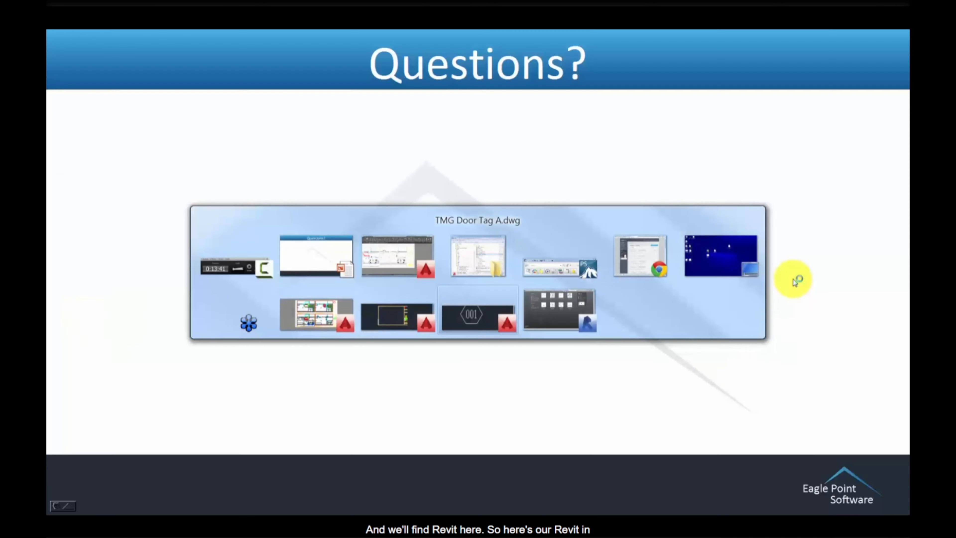
key(alt+Tab)
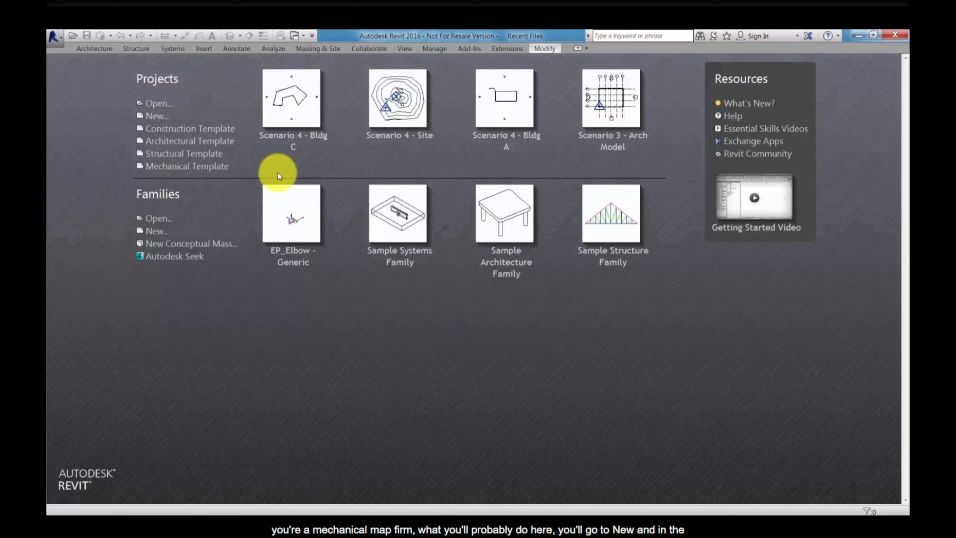
Start a new project file with the Mechanical Template as its base and set it to create a project template
click(157, 117)
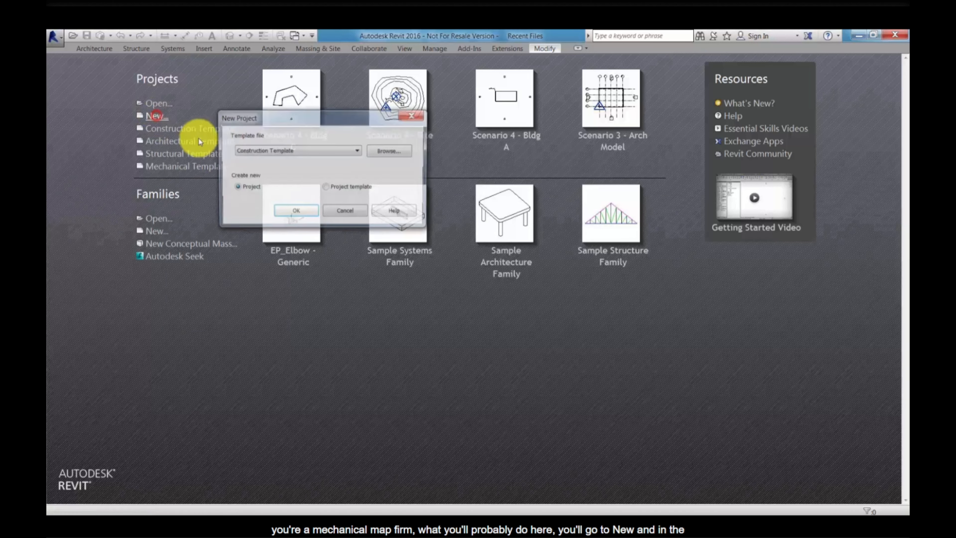
click(333, 151)
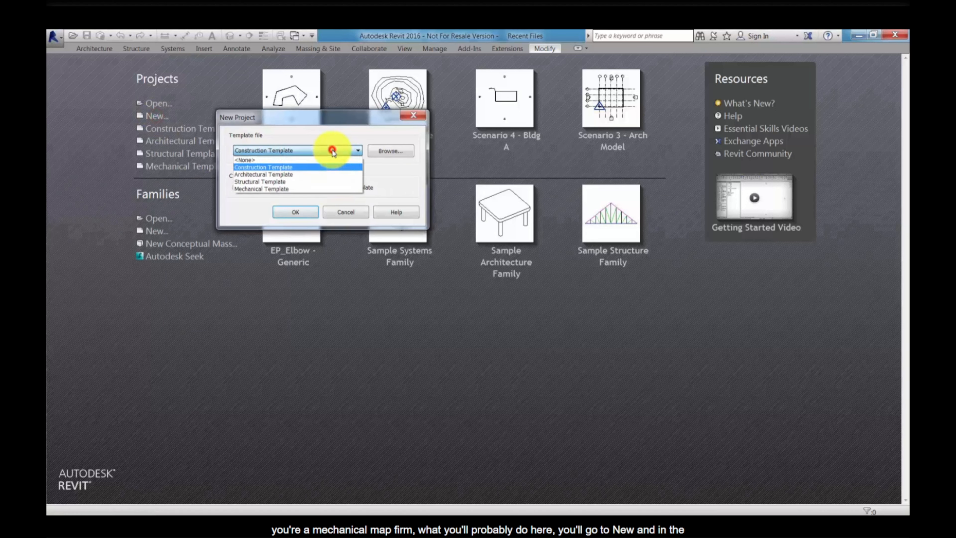
click(310, 193)
click(332, 188)
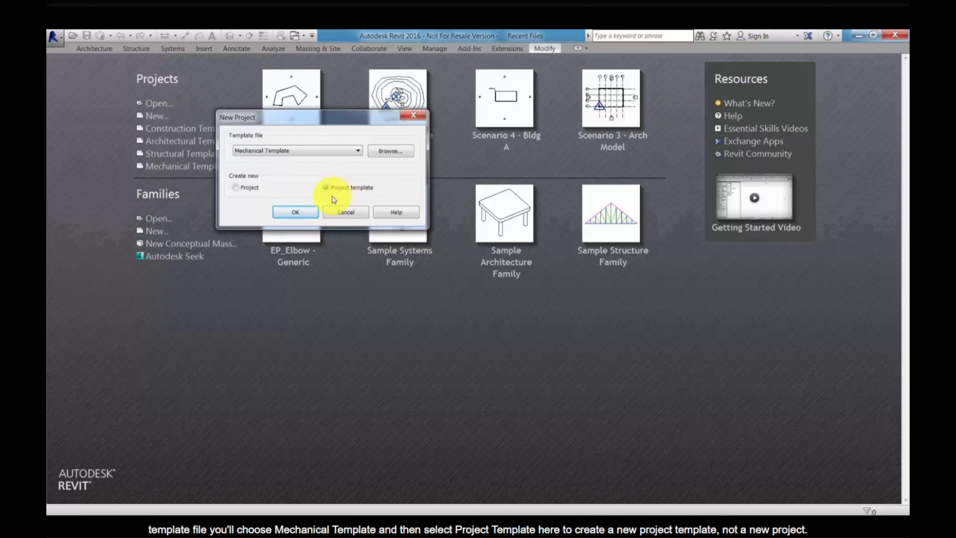
Change the template file to Architectural Template and create the new project template
click(298, 151)
click(293, 175)
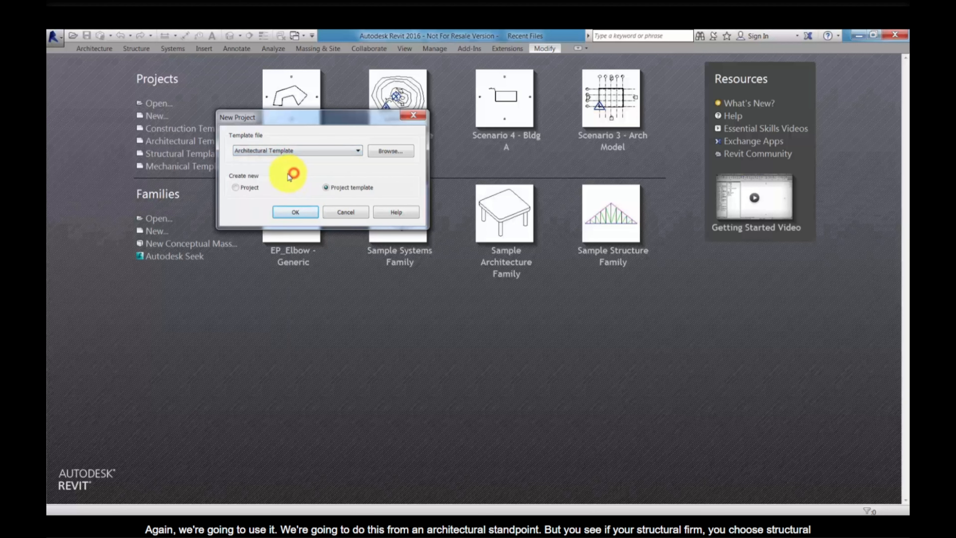
click(264, 151)
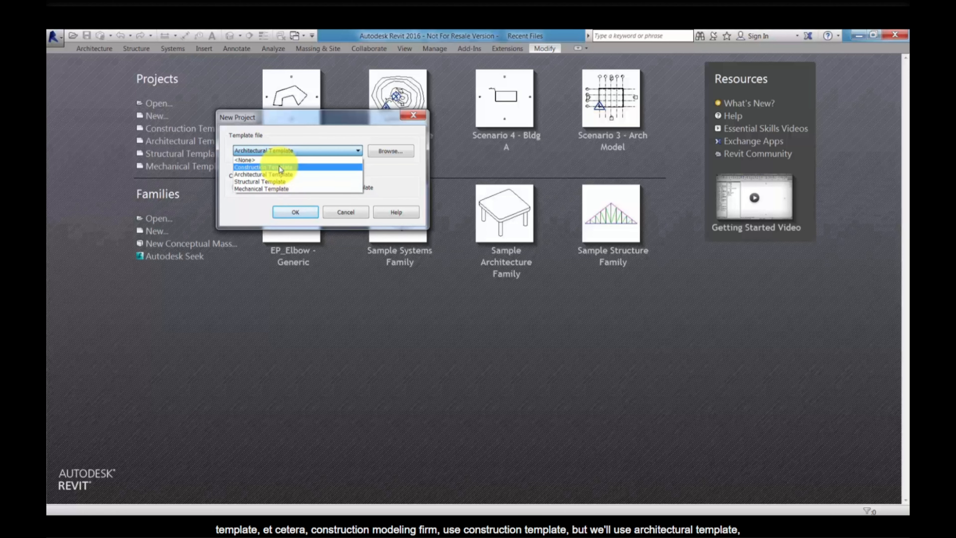
click(295, 175)
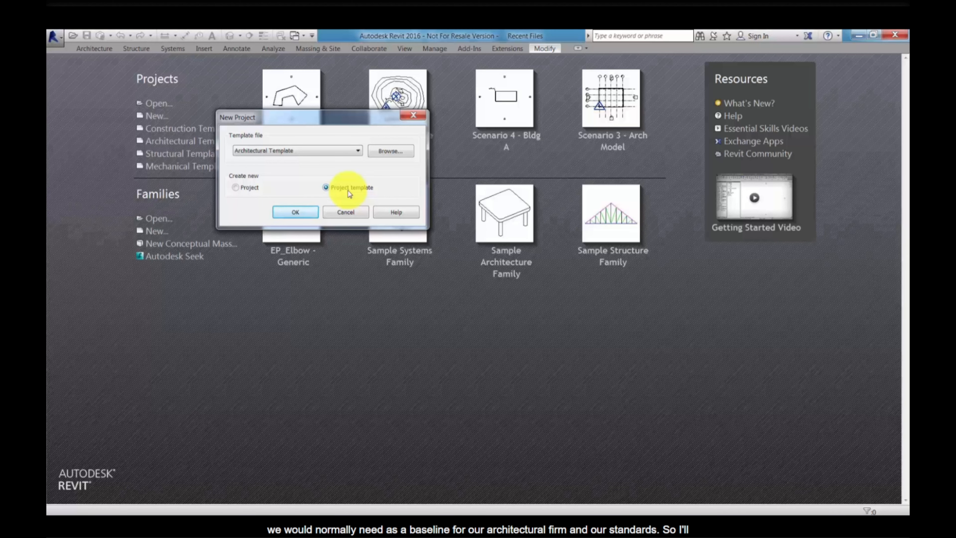
click(302, 215)
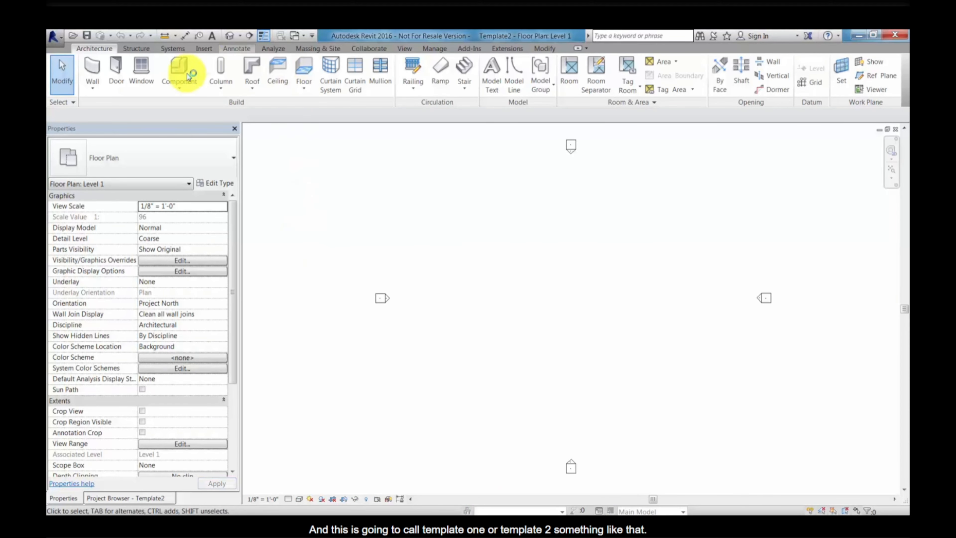
Start saving the template and choose the 2016 > RVT > Establishing Revit Templates and Standards folder as its location
click(87, 35)
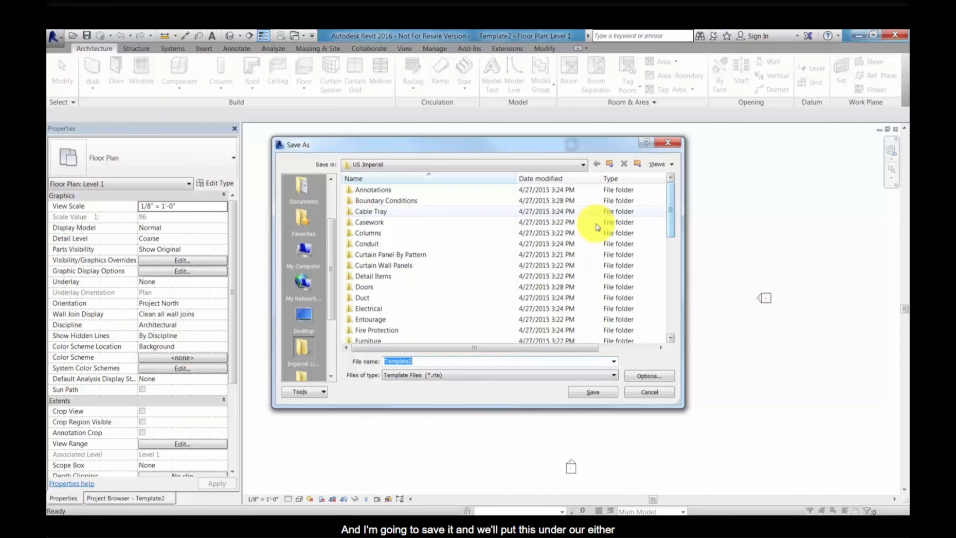
drag(330, 303, 336, 354)
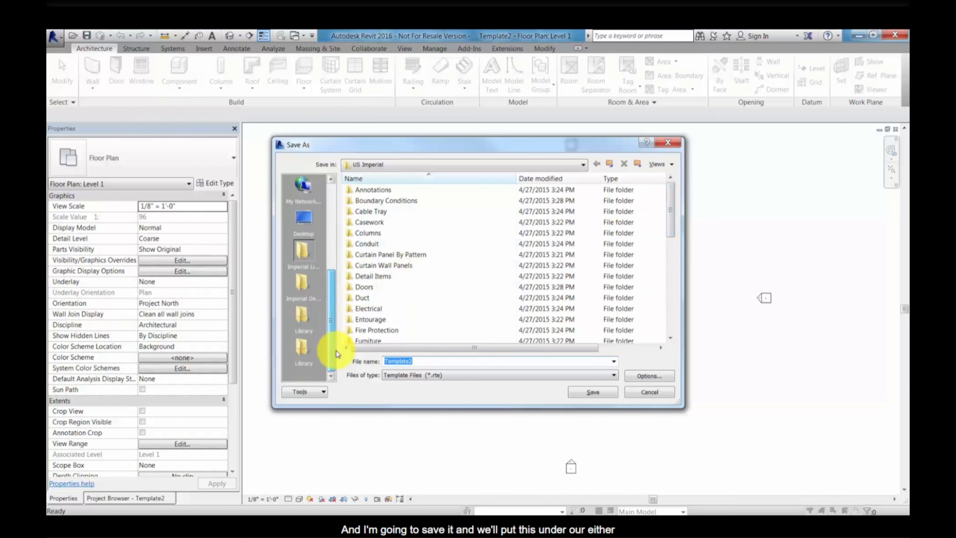
scroll(316, 235, up, 5)
click(306, 188)
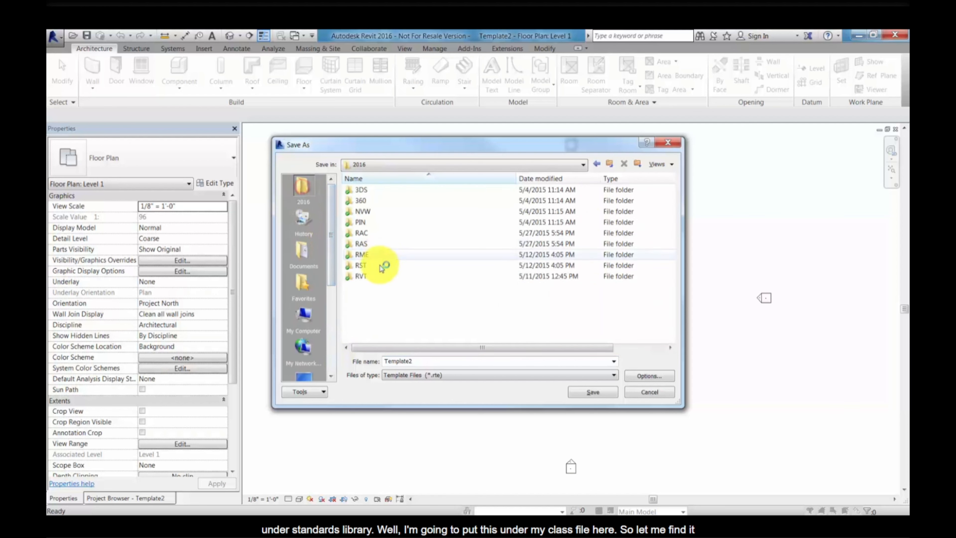
double_click(361, 254)
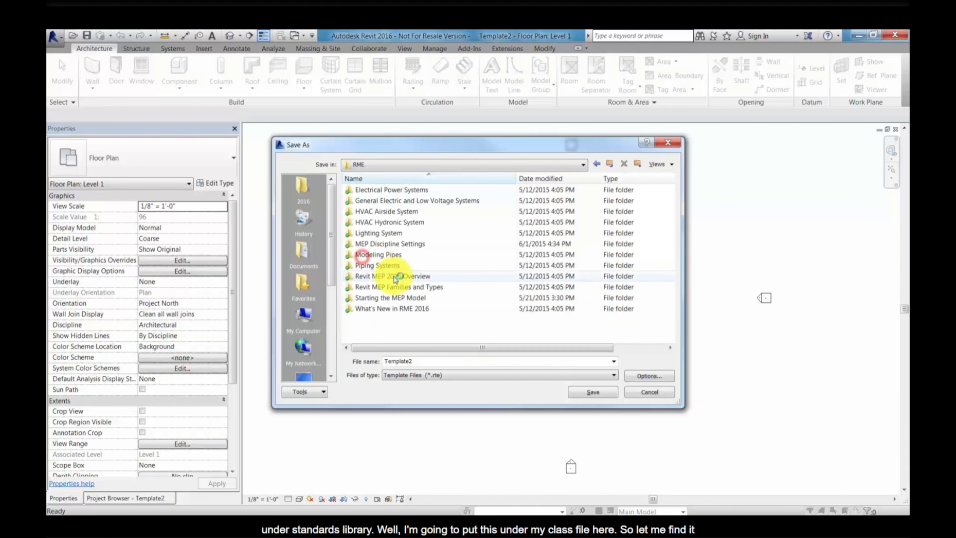
click(611, 166)
double_click(363, 276)
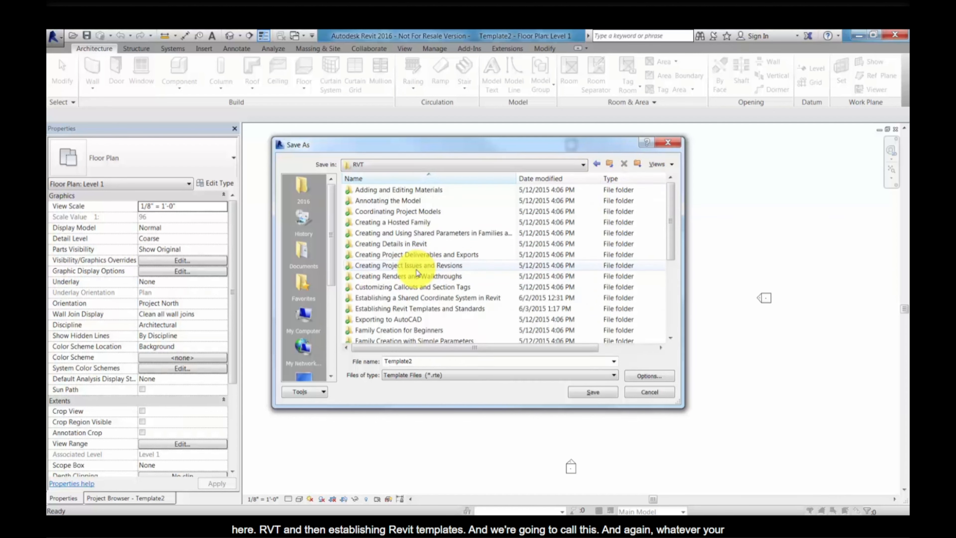
double_click(409, 308)
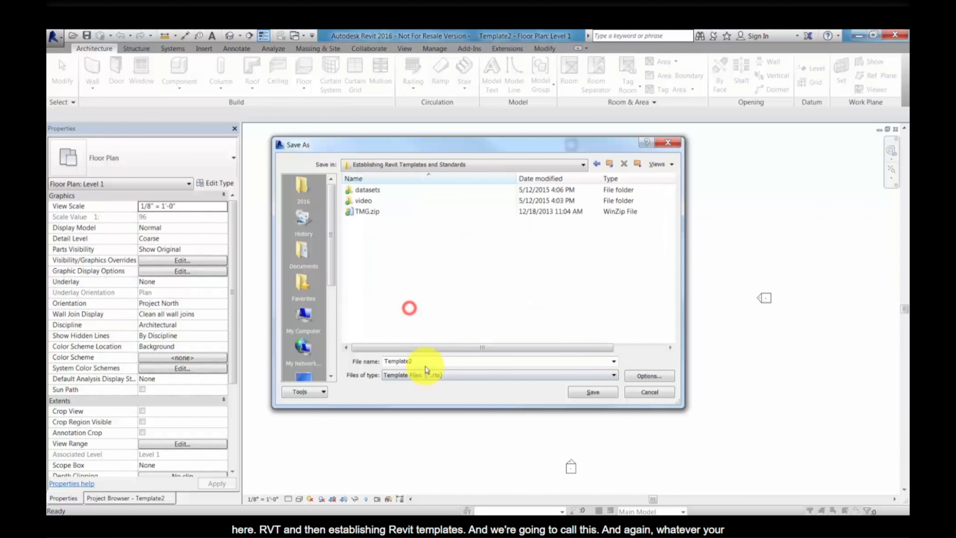
Name the template file EP_Architectural Template and save it as a Revit template file
double_click(427, 360)
text(EP)
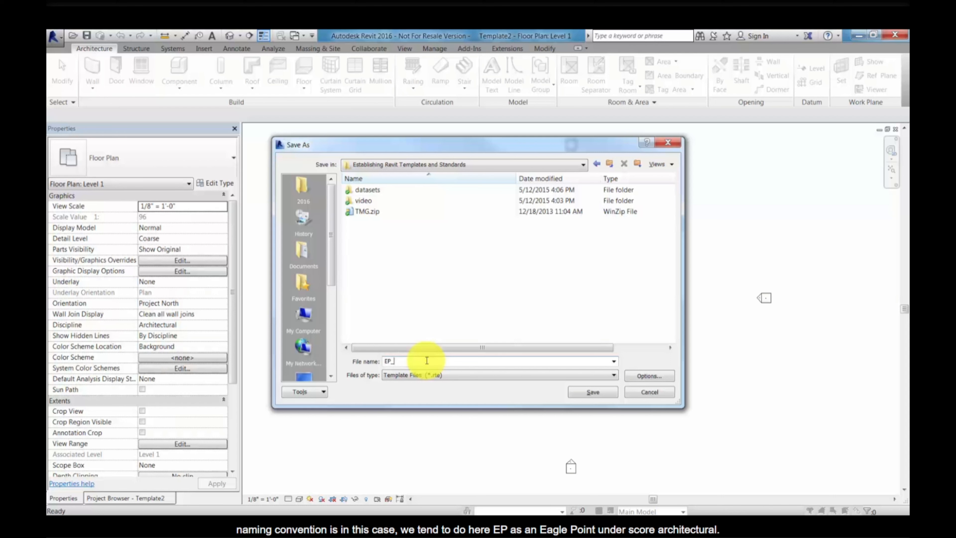
text(_a)
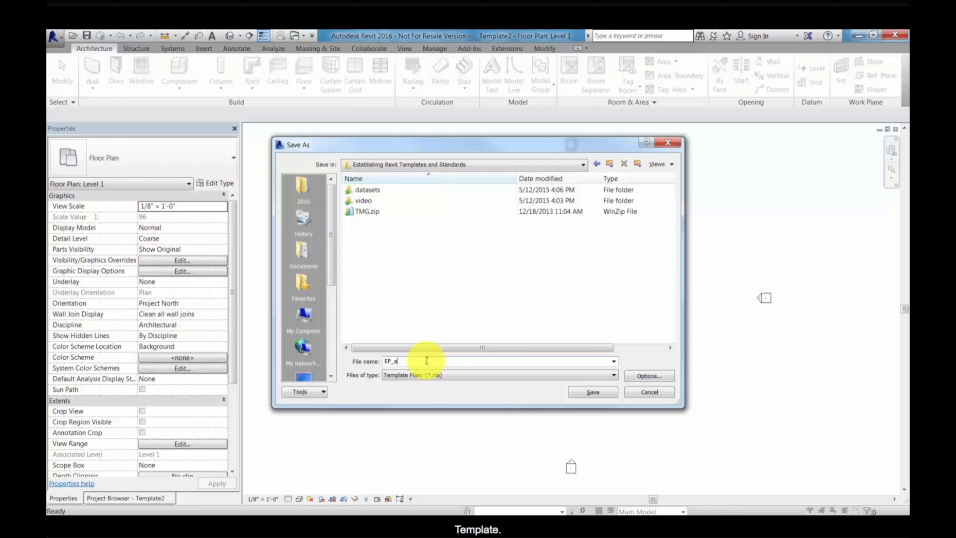
key(BackSpace)
text(aRC)
key(BackSpace)
key(BackSpace)
key(BackSpace)
text(Architectu)
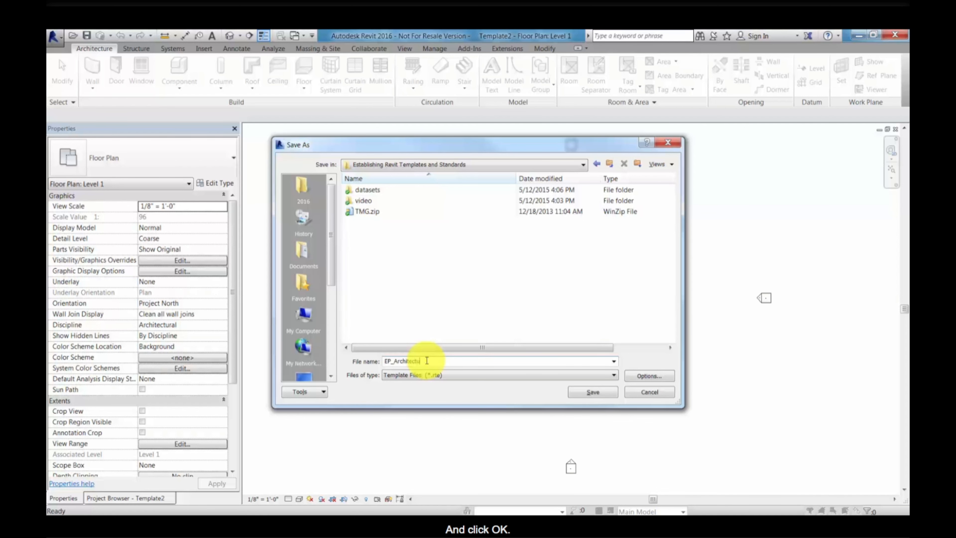
text(ral_Template)
double_click(427, 361)
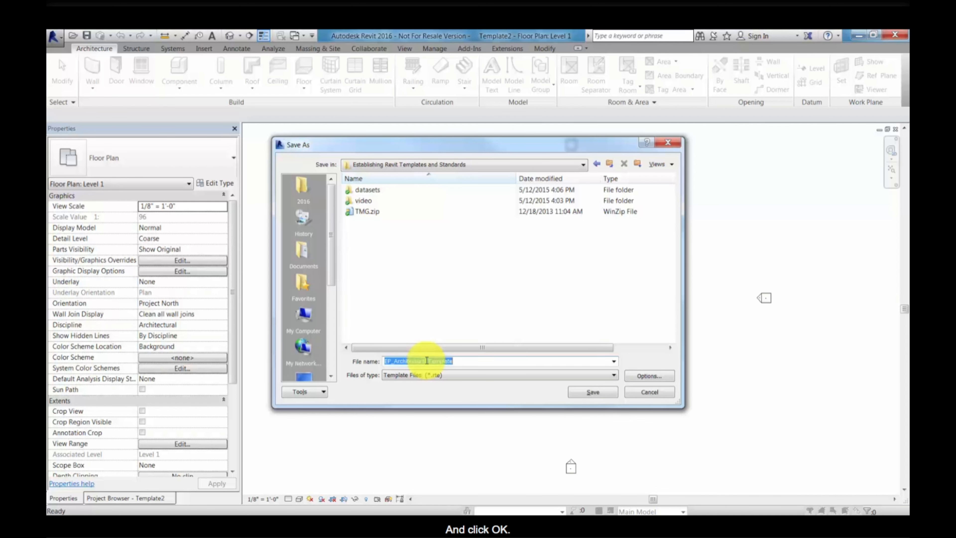
key(Return)
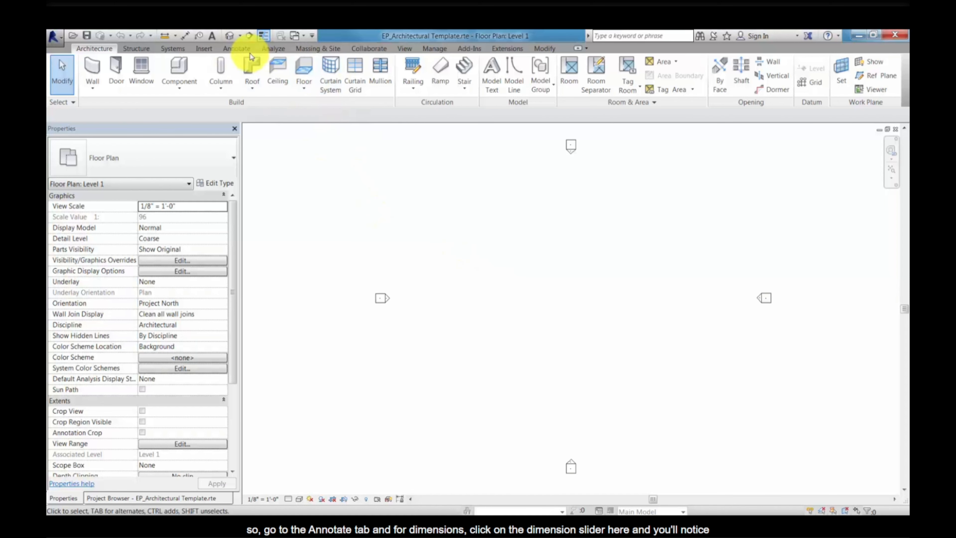
Duplicate the Linear - 3/32" Arial linear dimension type under the name Linear - 3/32" Batang
click(237, 49)
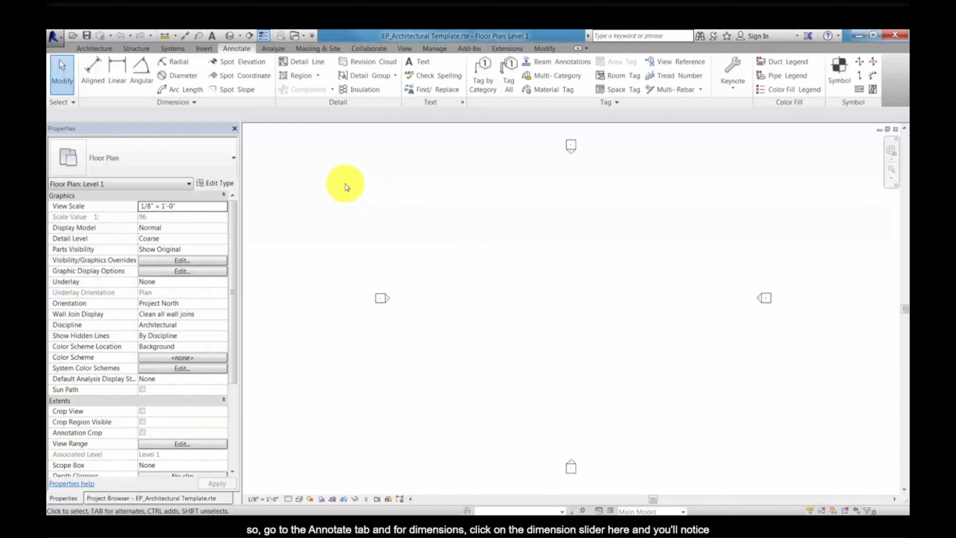
click(188, 101)
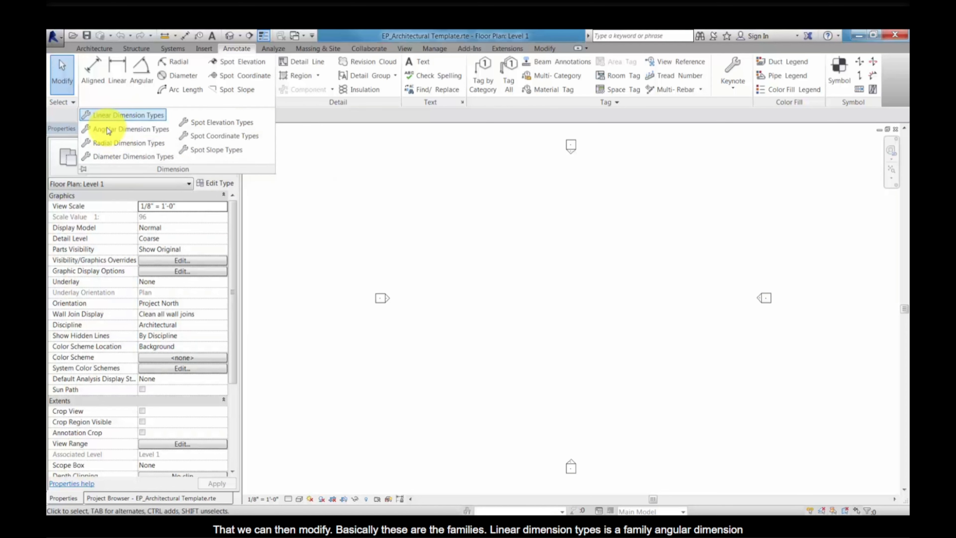
click(152, 117)
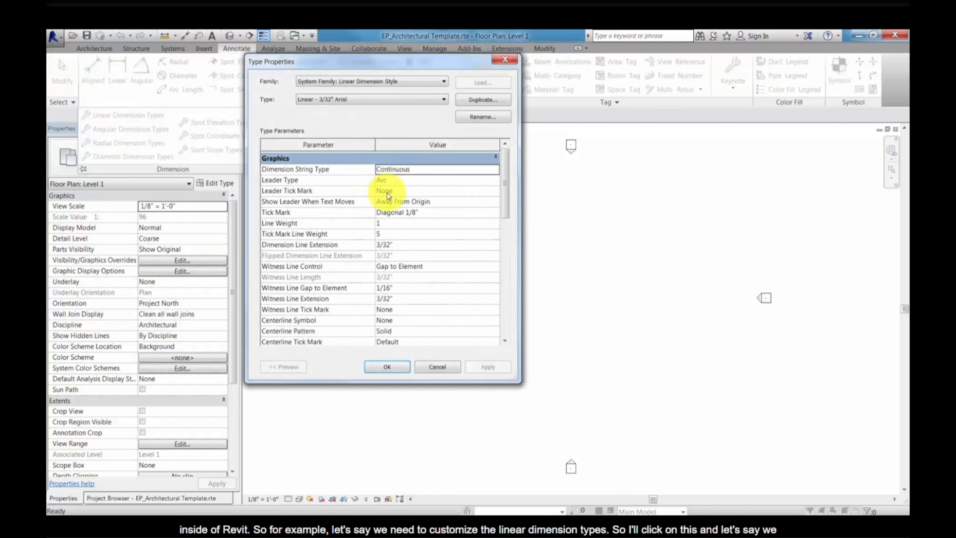
click(383, 100)
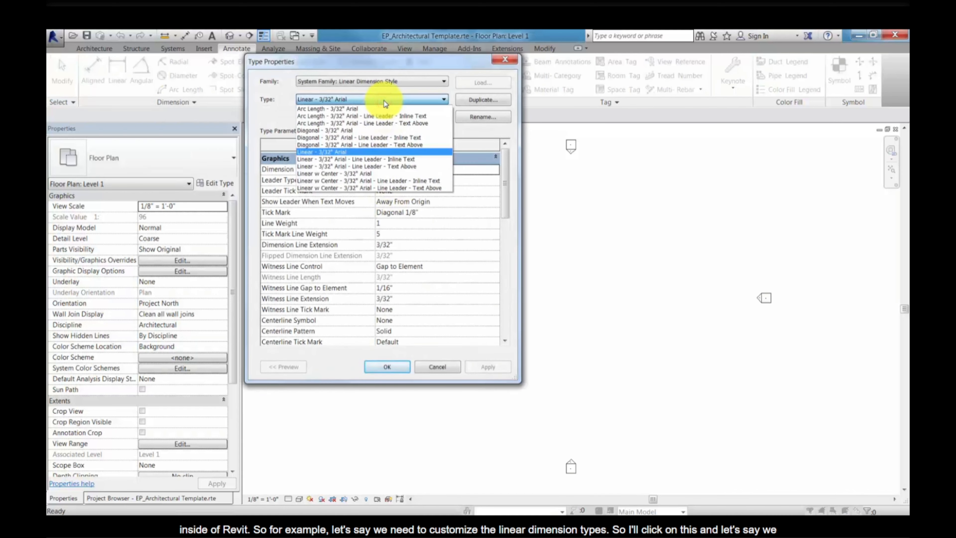
click(383, 100)
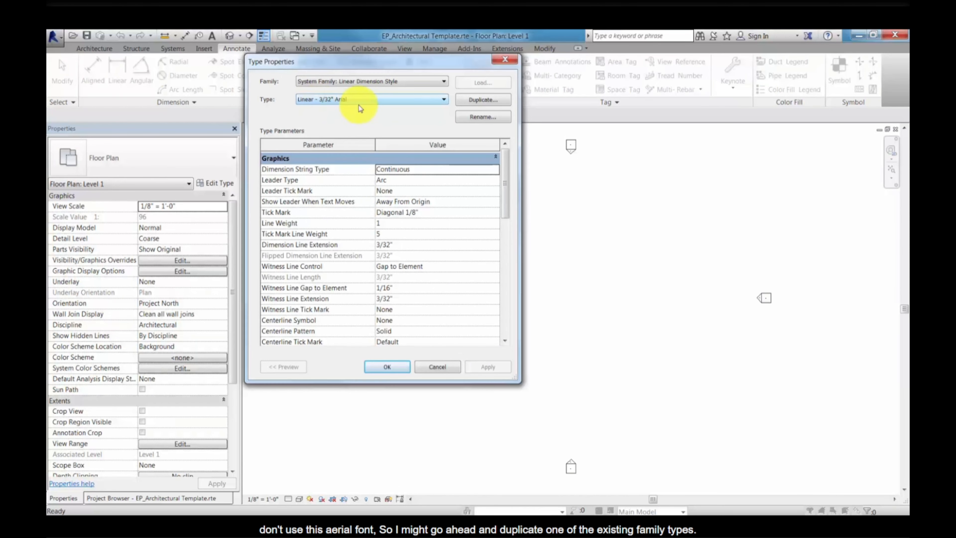
click(489, 100)
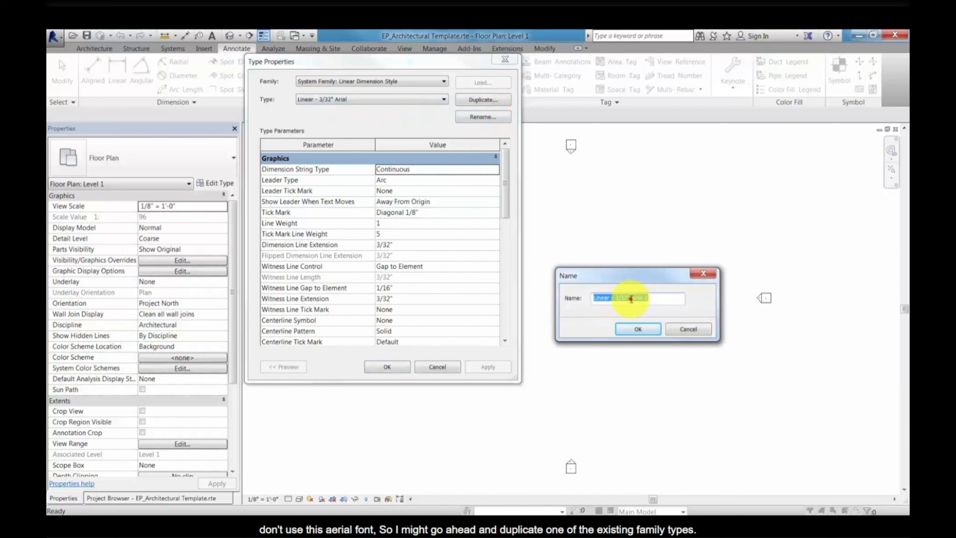
drag(631, 298, 667, 299)
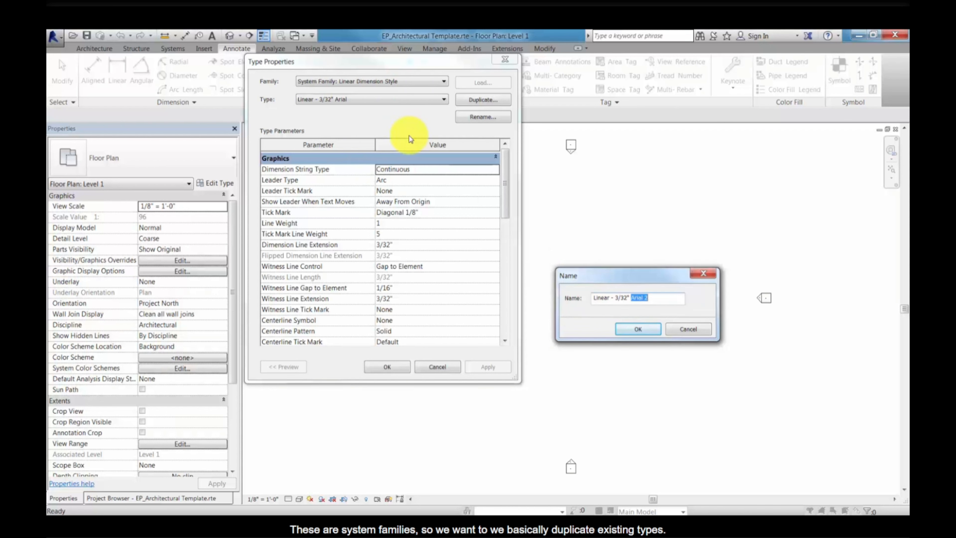
text(Batang)
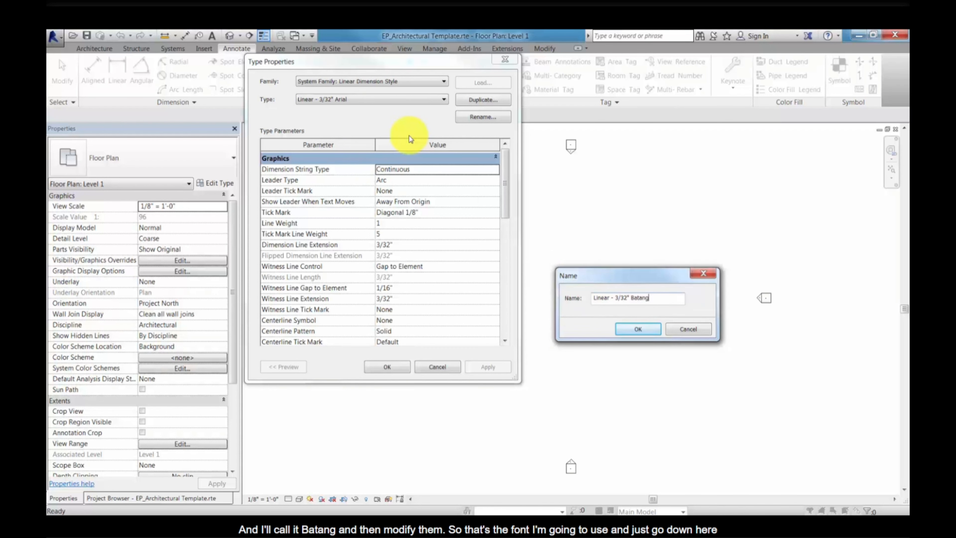
key(Return)
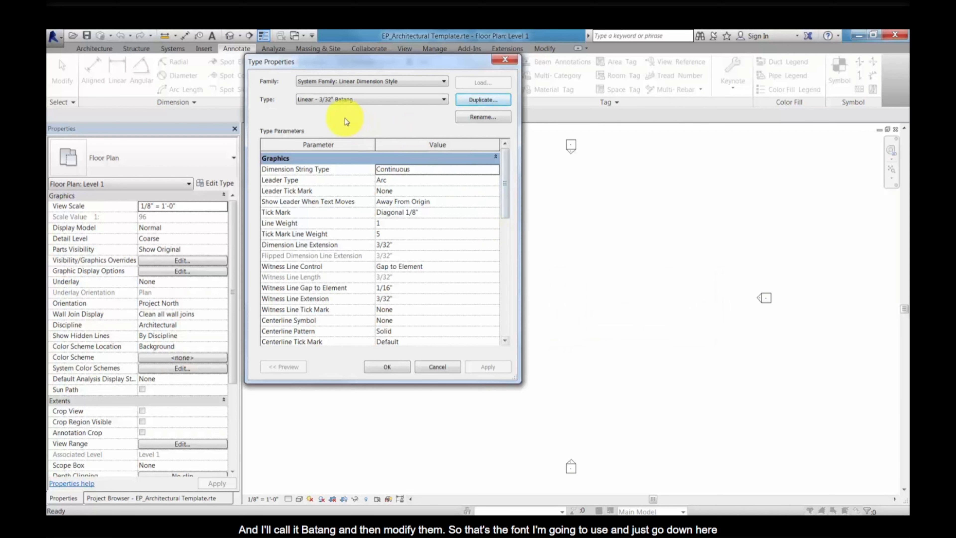
Set the new linear dimension type's text font to Batang and its text size to 1/8"
drag(506, 173, 517, 267)
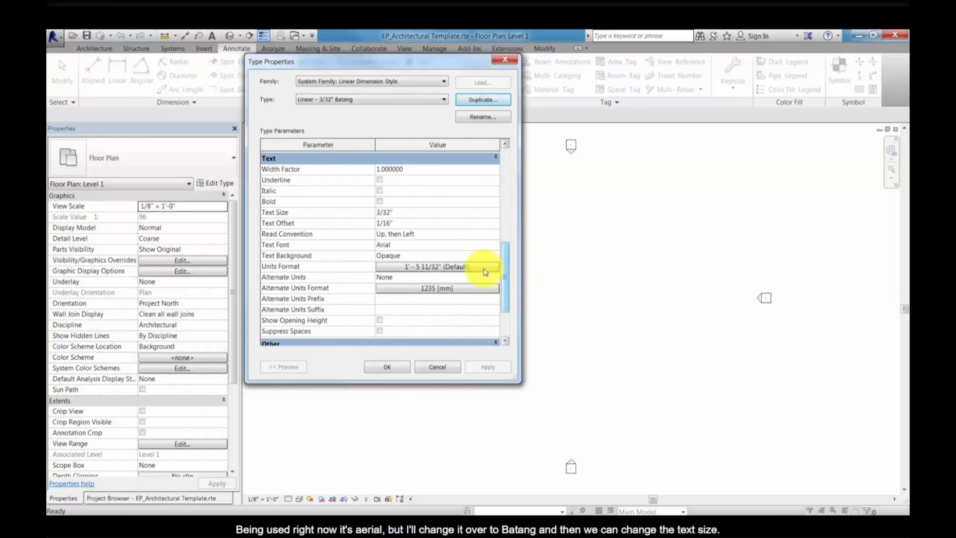
click(420, 245)
text(Batang)
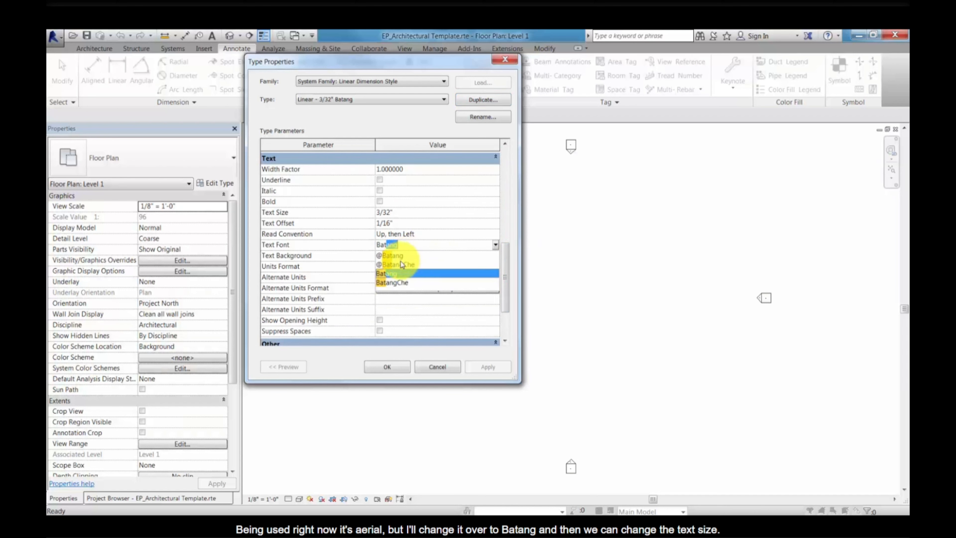
click(400, 274)
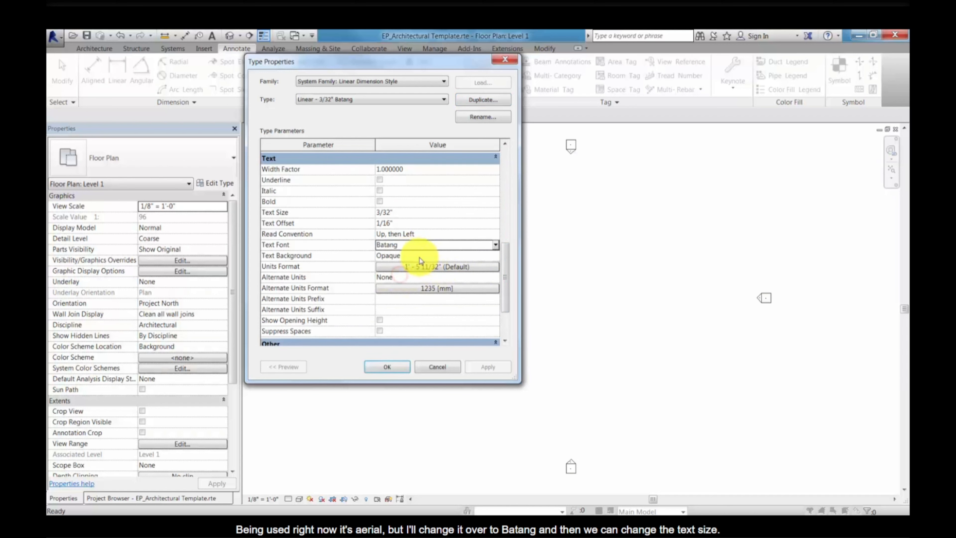
click(406, 213)
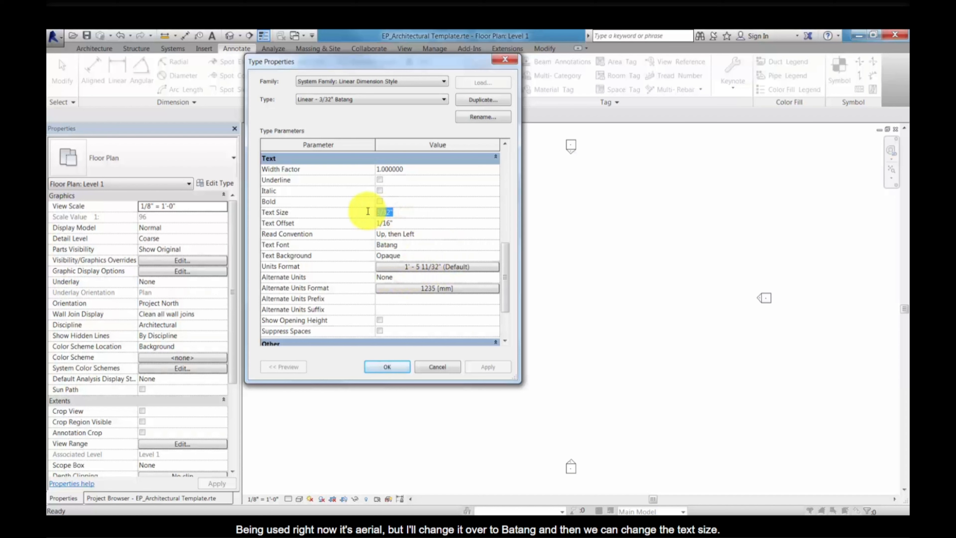
text(1/8)
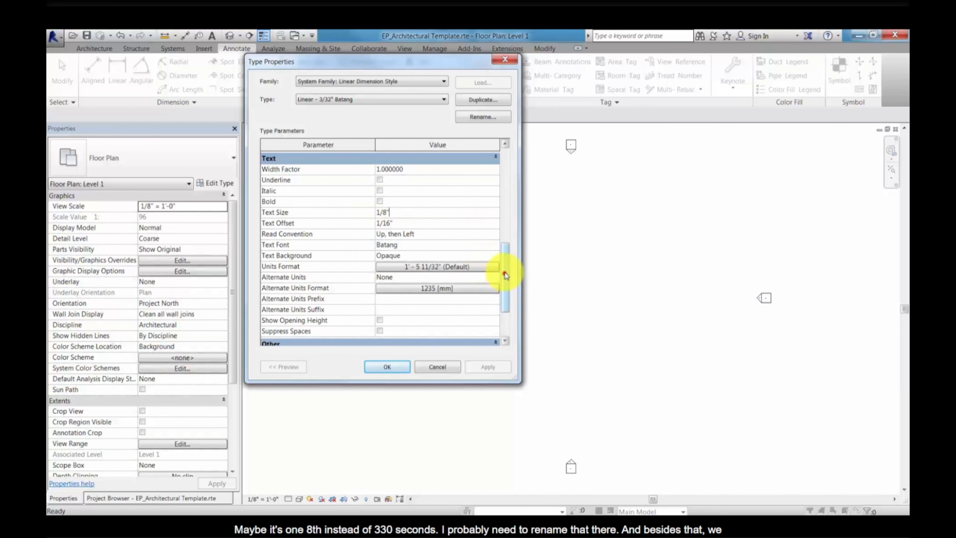
drag(506, 274, 506, 192)
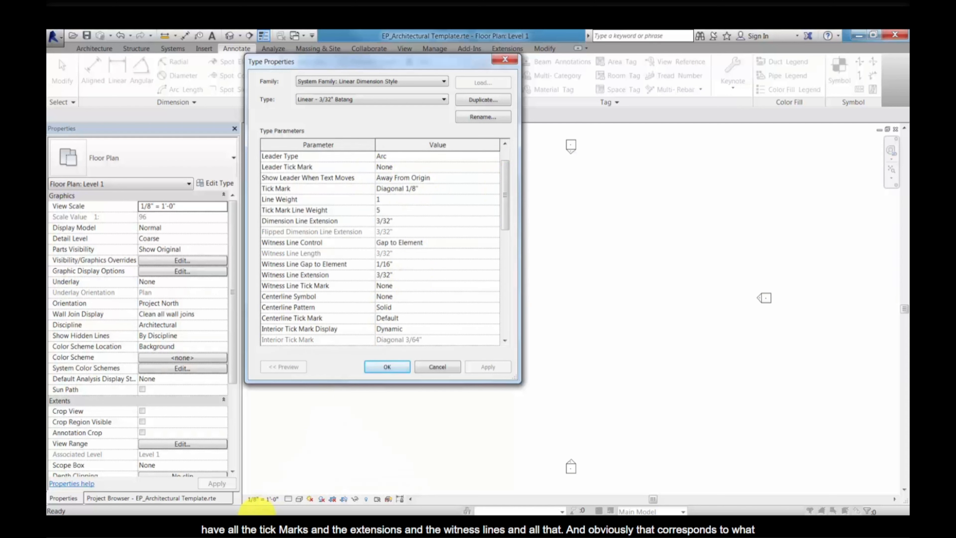
Switch to AutoCAD, review the arrow and text settings of the 48 TMG dimension style, and return to Revit
key(alt+Tab)
key(alt+Tab)
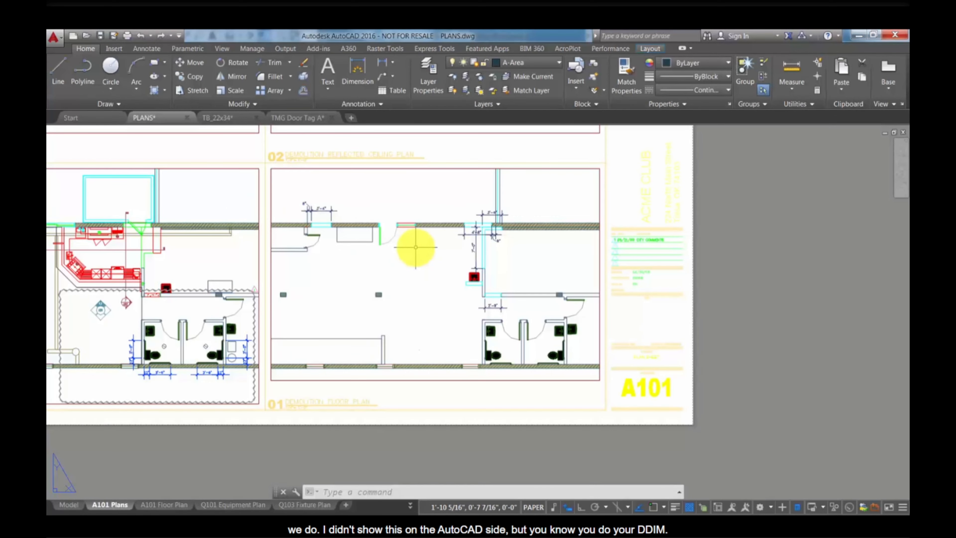
text(ddim)
key(Return)
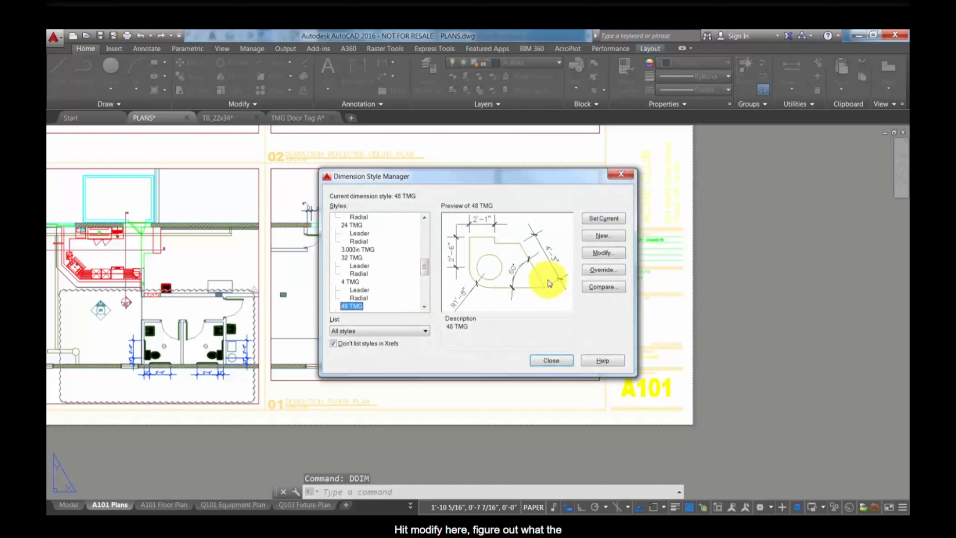
click(603, 252)
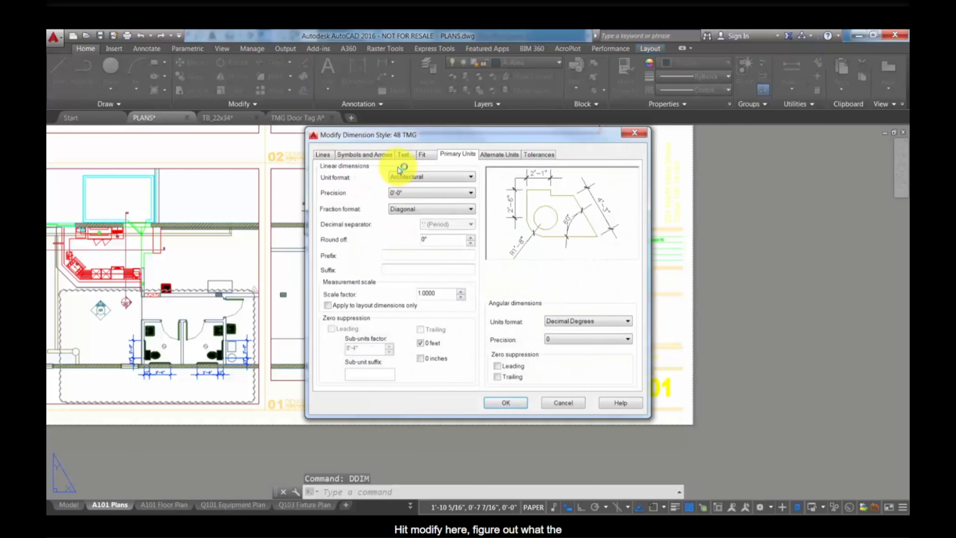
click(360, 156)
click(405, 155)
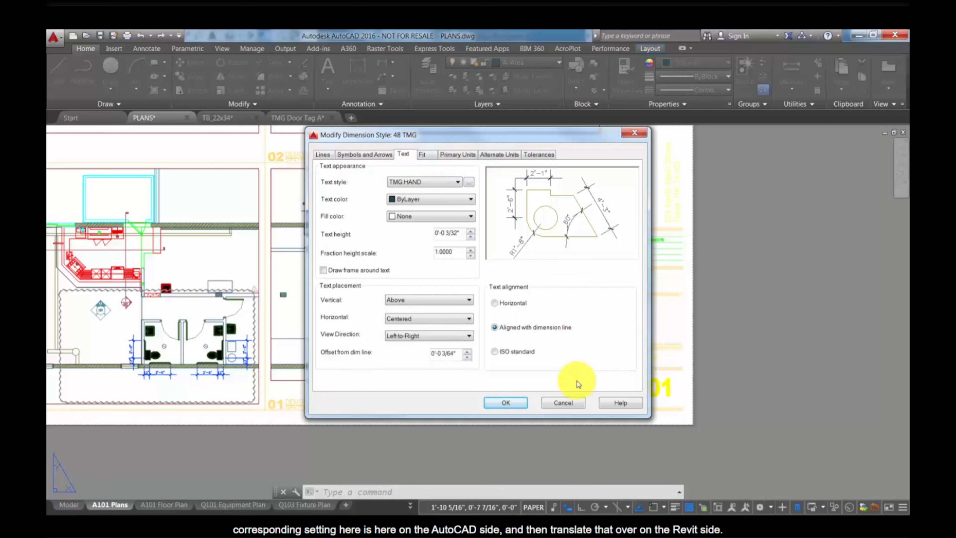
click(568, 404)
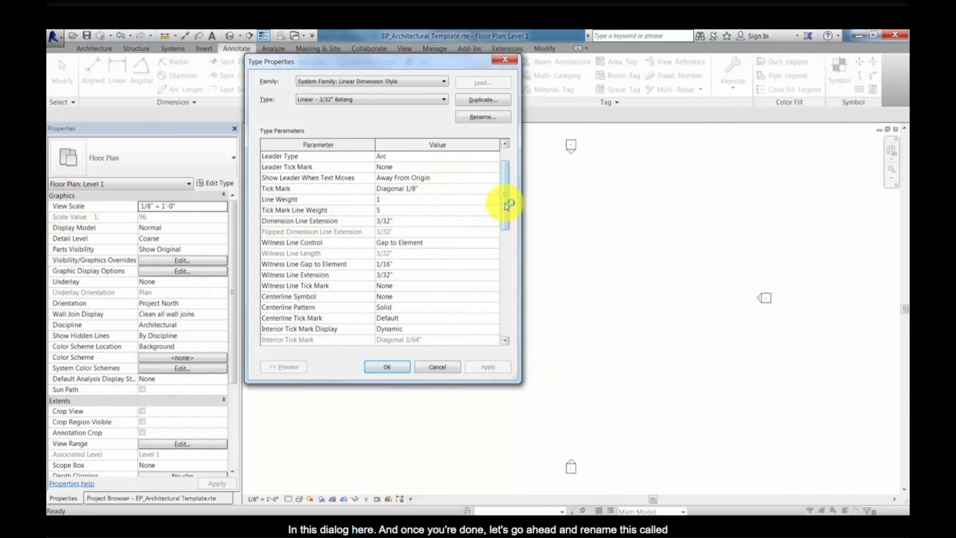
Rename the duplicated Batang linear dimension type to Linear - 1/8" Batang
mouse_move(503, 198)
mouse_down()
mouse_move(504, 214)
mouse_move(507, 188)
mouse_up()
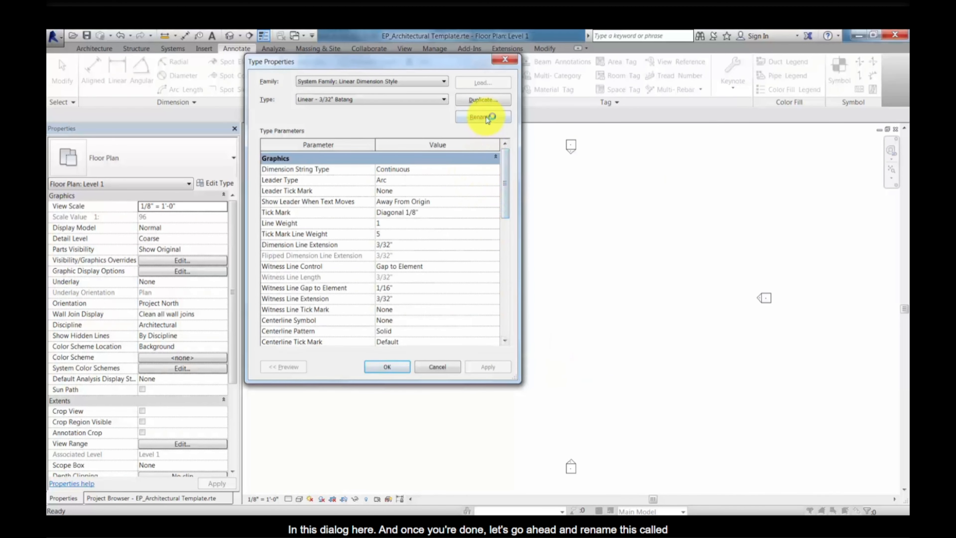
click(485, 117)
click(382, 222)
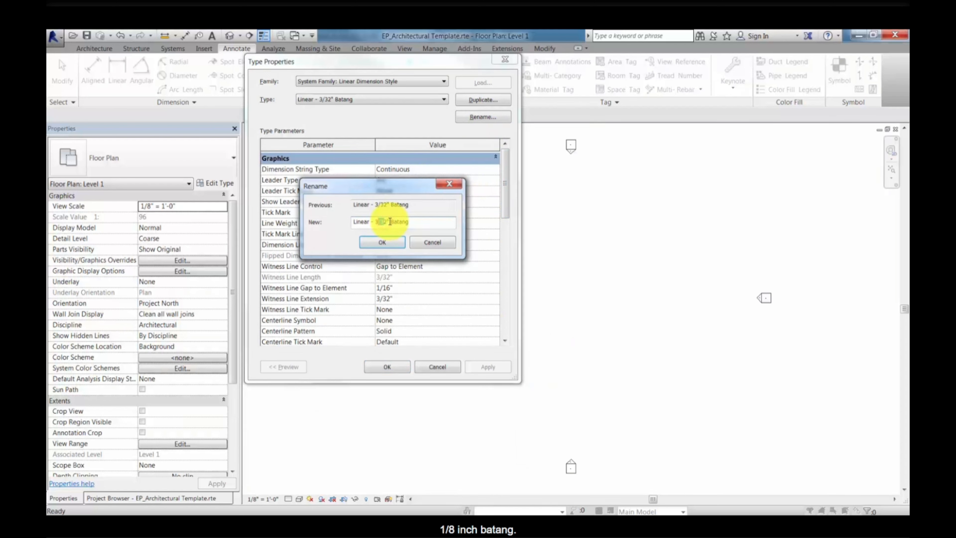
drag(387, 222, 376, 222)
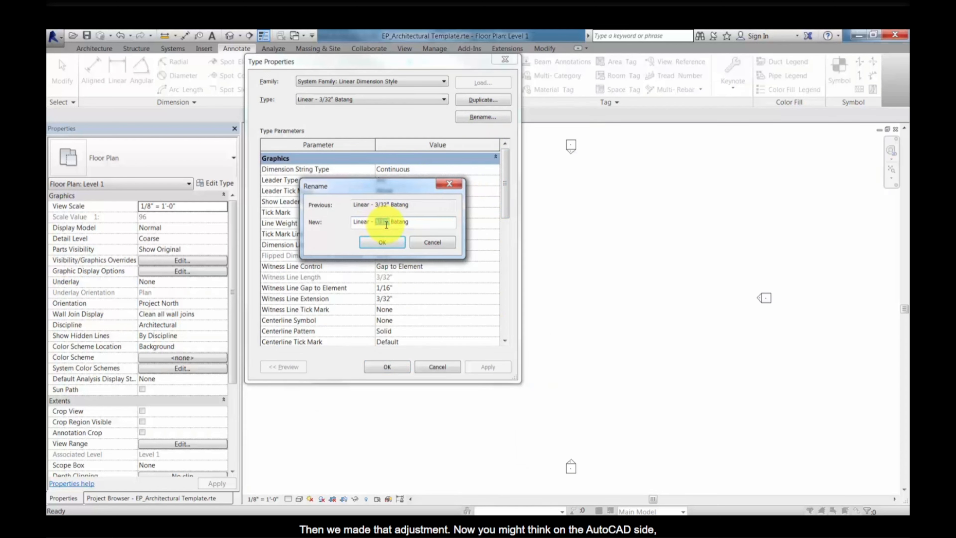
text(1/8")
key(Return)
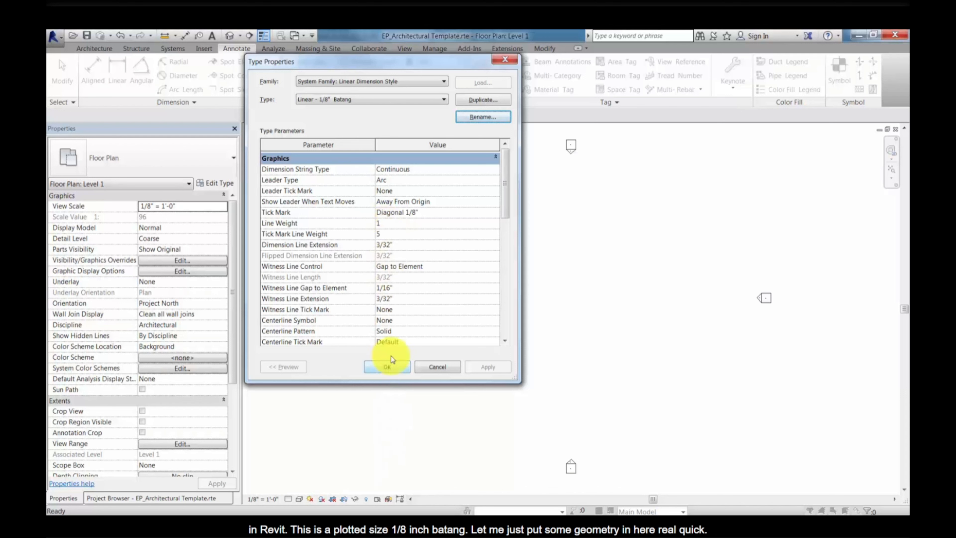
Accept the dimension type settings and draw a horizontal Generic - 8" wall about 43' long near the middle of the plan
click(393, 367)
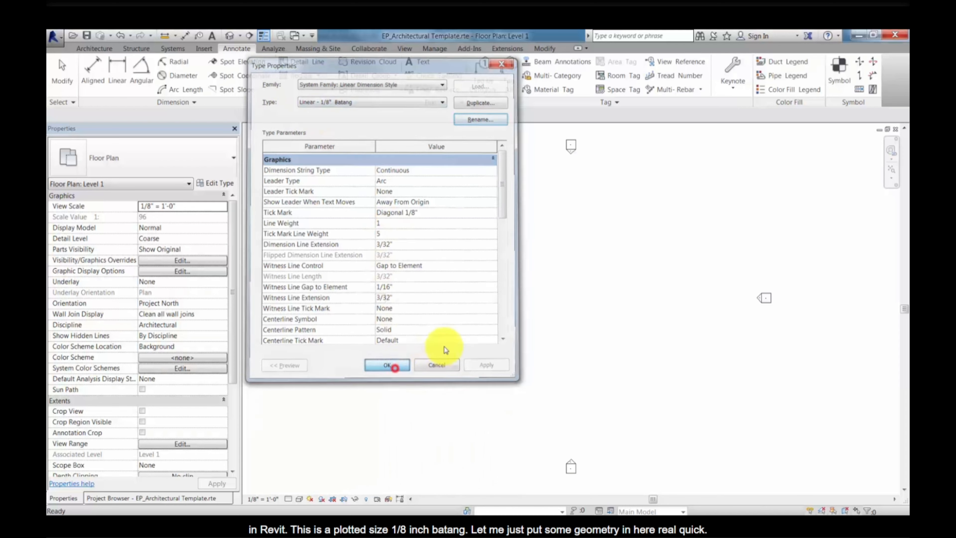
key(w)
key(a)
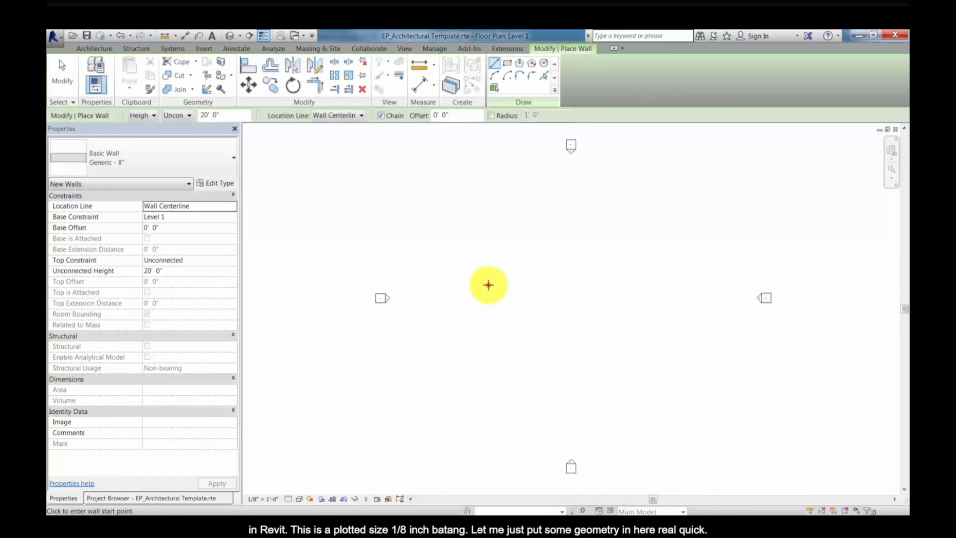
click(488, 284)
click(585, 285)
key(Escape)
key(Escape)
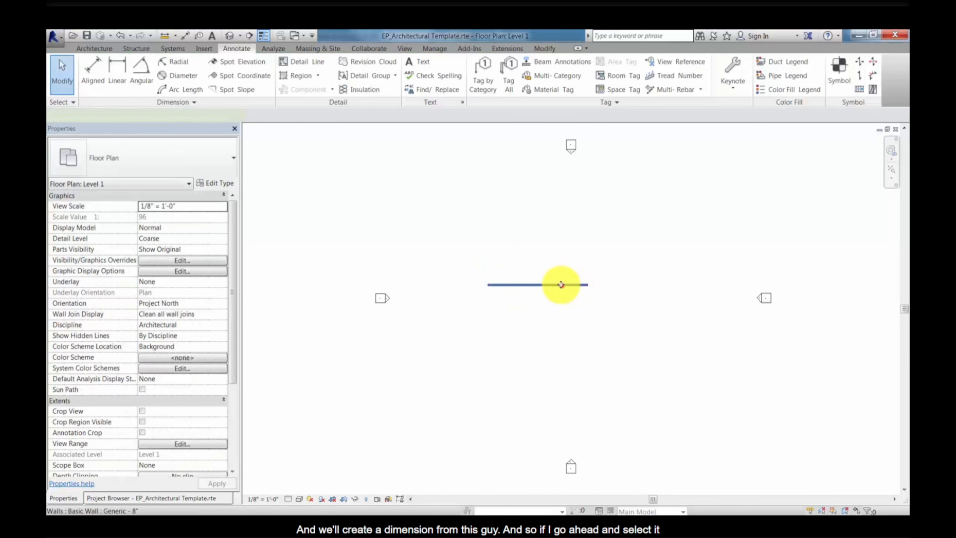
Convert the wall's temporary length dimension into a permanent dimension
click(559, 285)
click(545, 284)
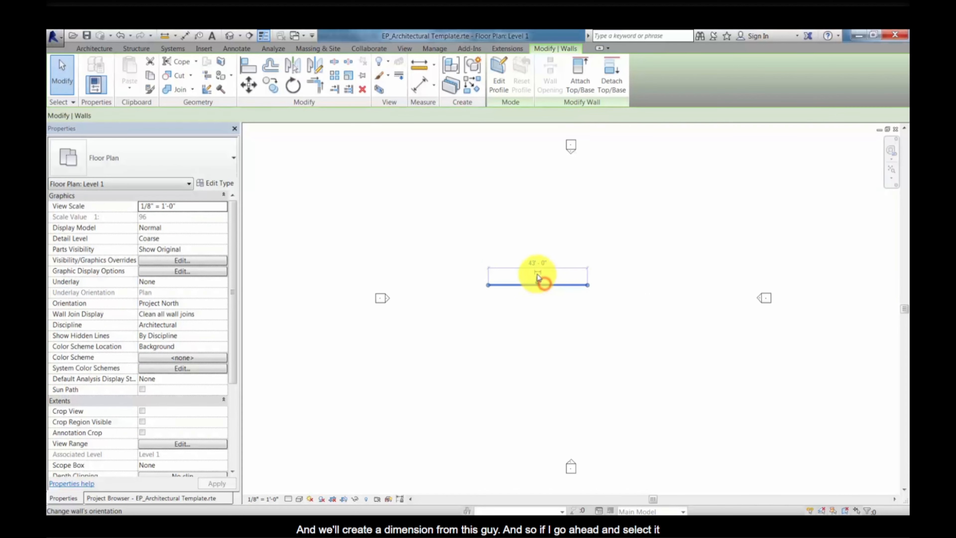
click(538, 277)
scroll(538, 278, up, 5)
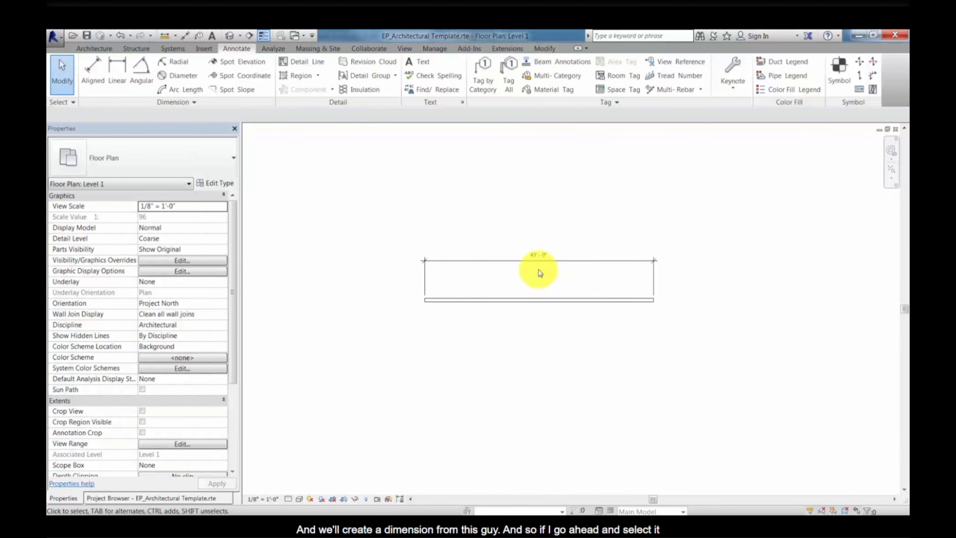
Change the wall's dimension to the Linear - 1/8" Batang type and turn off the thin lines display
click(548, 254)
click(192, 166)
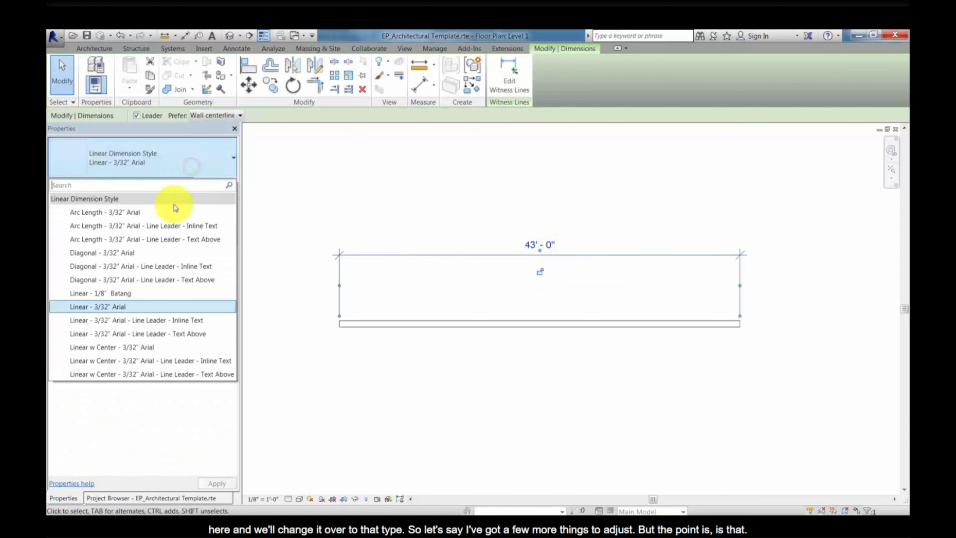
click(141, 294)
click(405, 372)
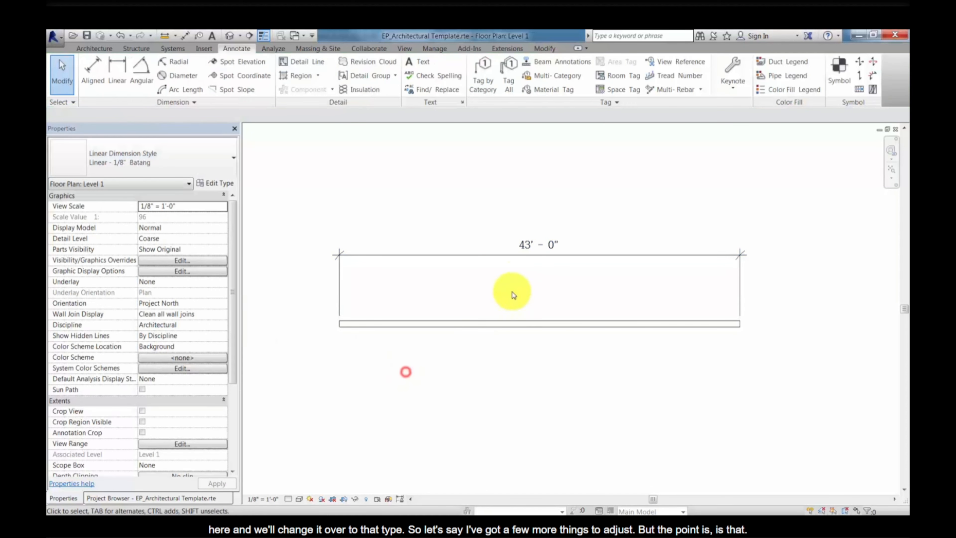
scroll(518, 271, up, 2)
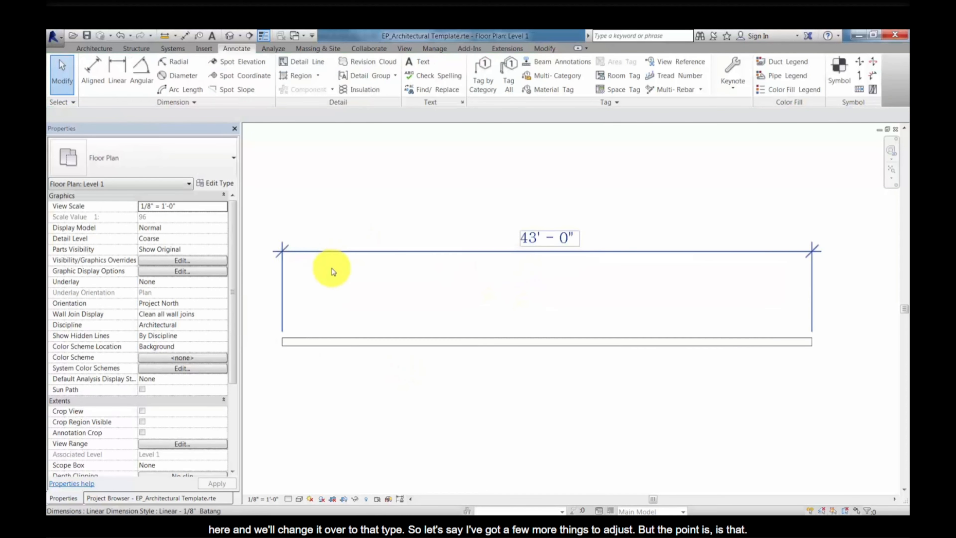
click(263, 35)
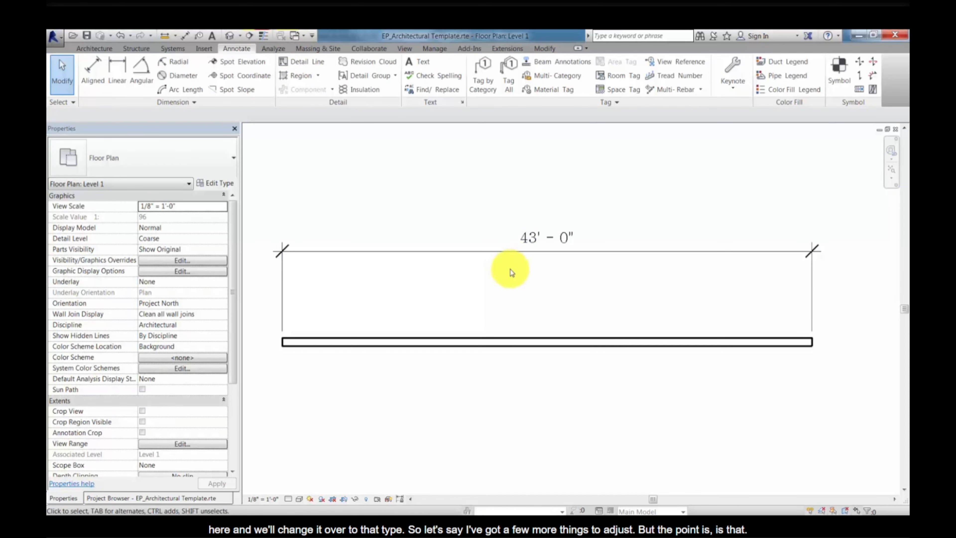
scroll(514, 273, down, 1)
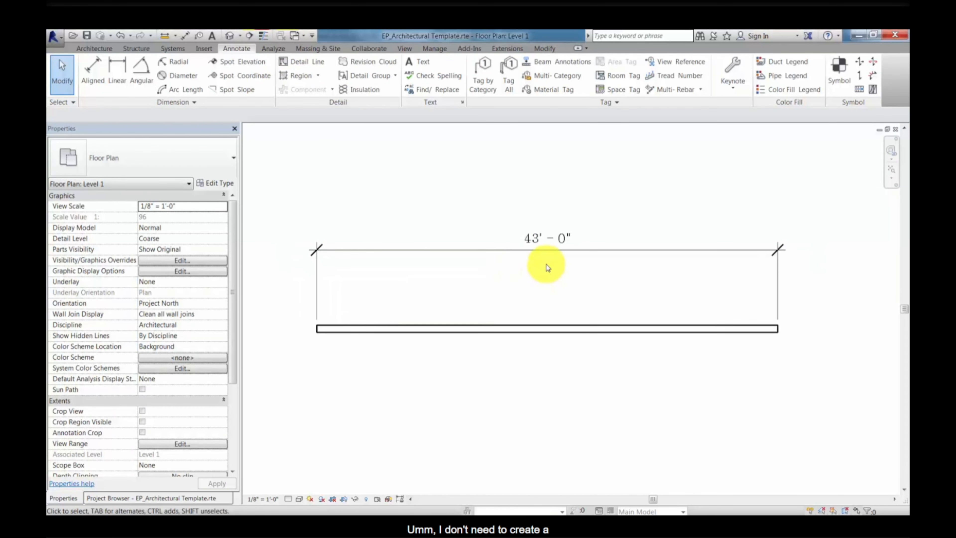
Set the view scale to 3/4" = 1'-0", inspect the dimension's text size, and undo the scale change
click(545, 250)
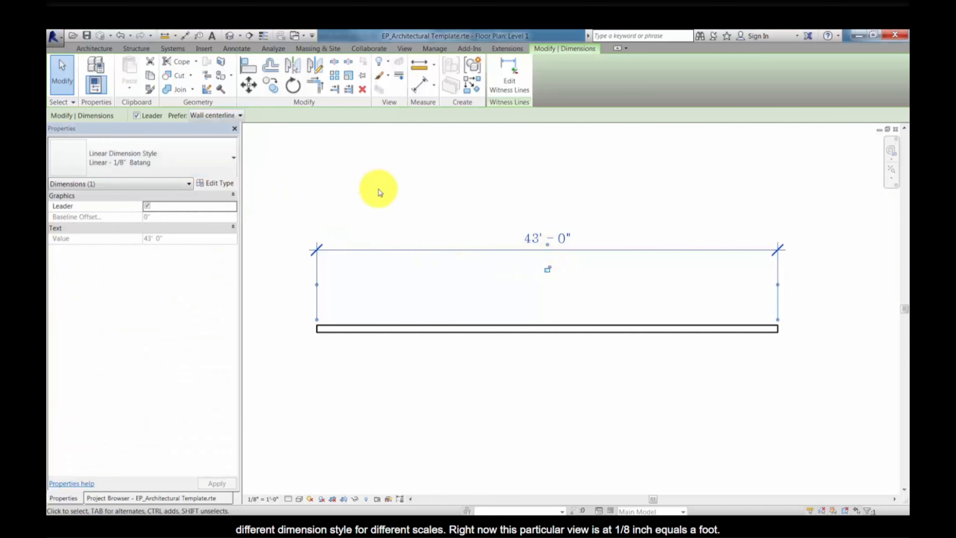
click(270, 500)
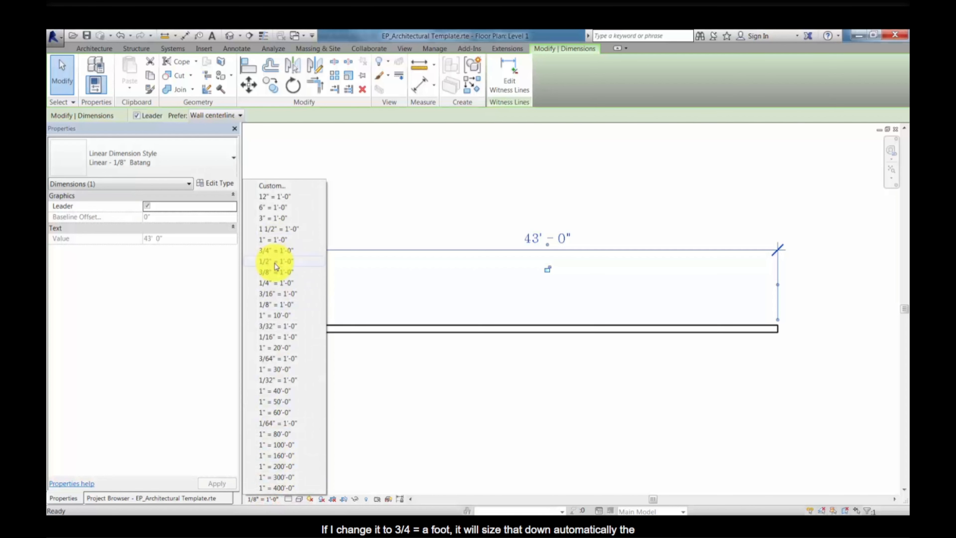
click(275, 250)
click(493, 306)
scroll(549, 256, up, 2)
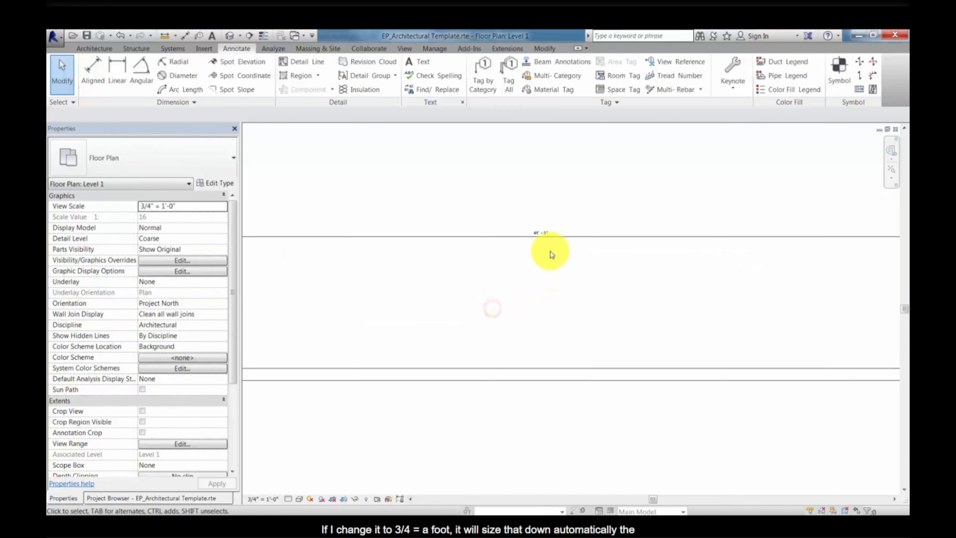
scroll(549, 252, up, 2)
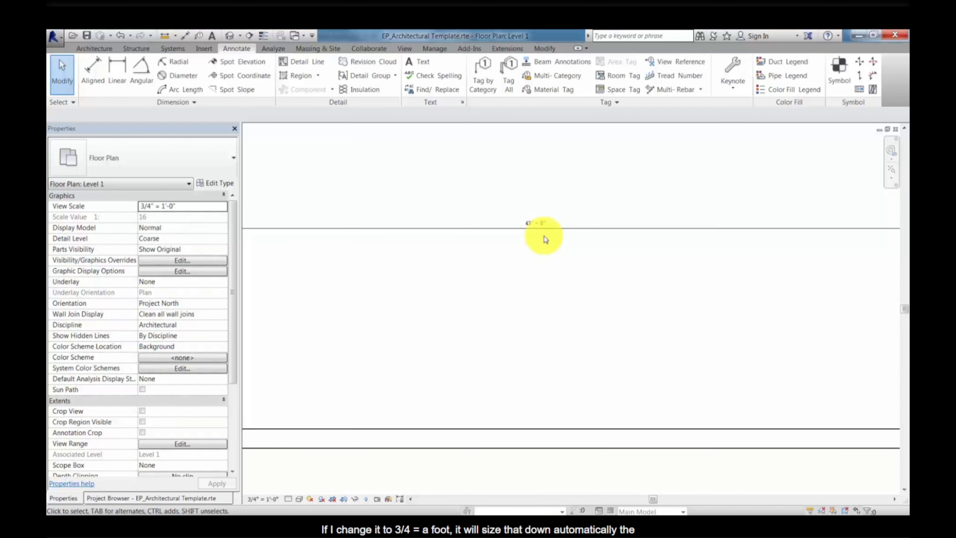
click(556, 230)
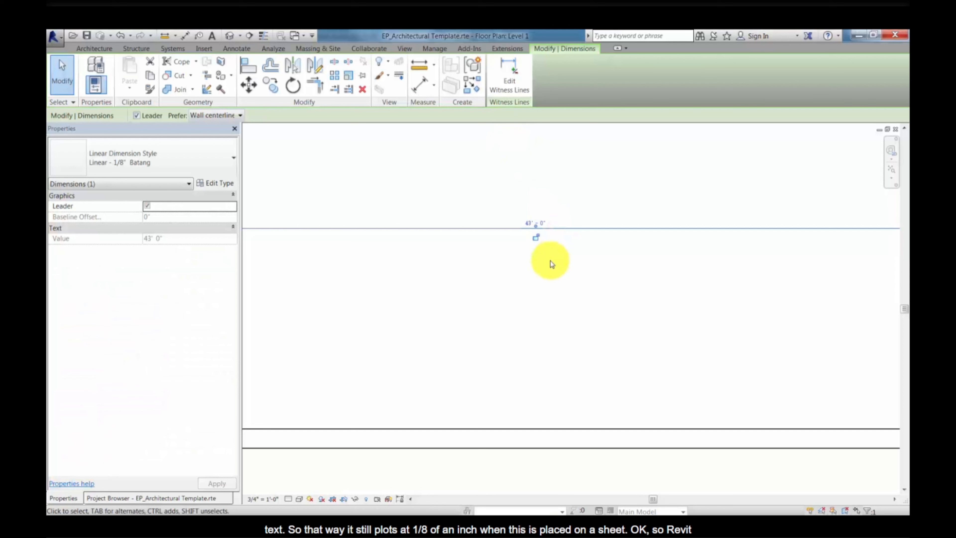
click(120, 36)
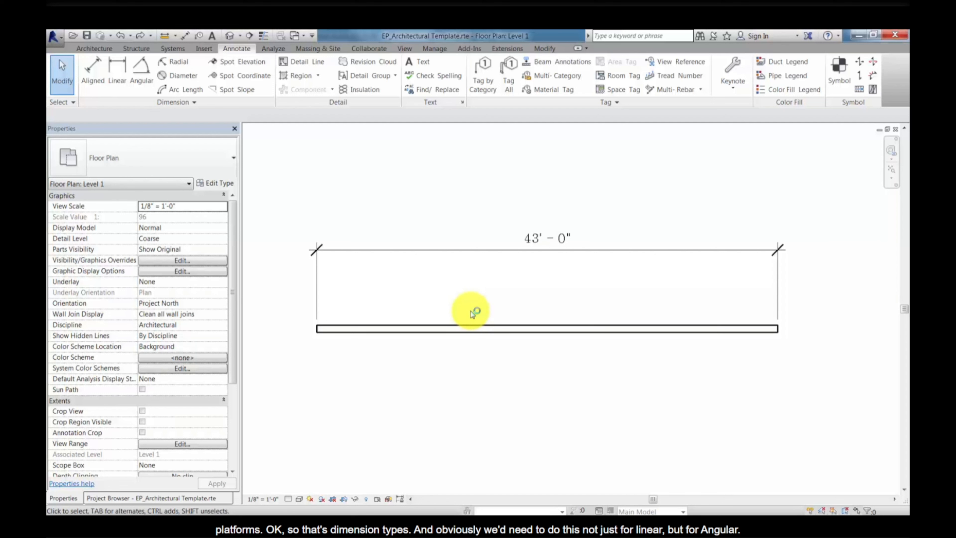
click(169, 102)
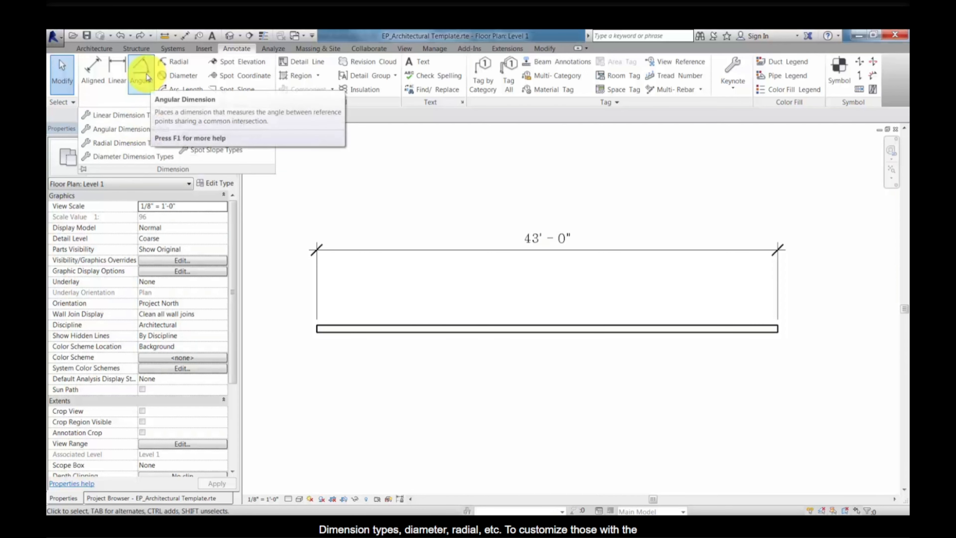
click(380, 216)
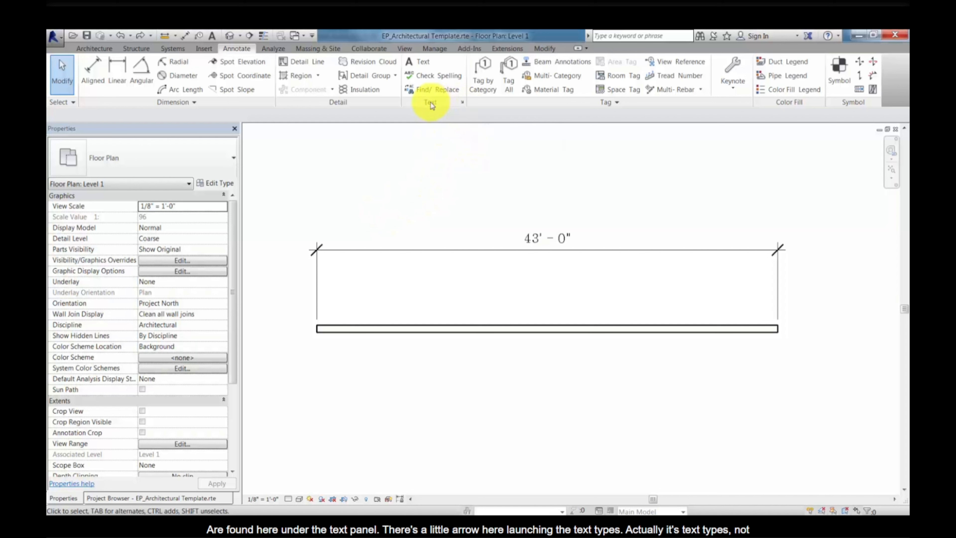
Duplicate the 1/4" Arial text type under the name 1/8" Arial
click(463, 102)
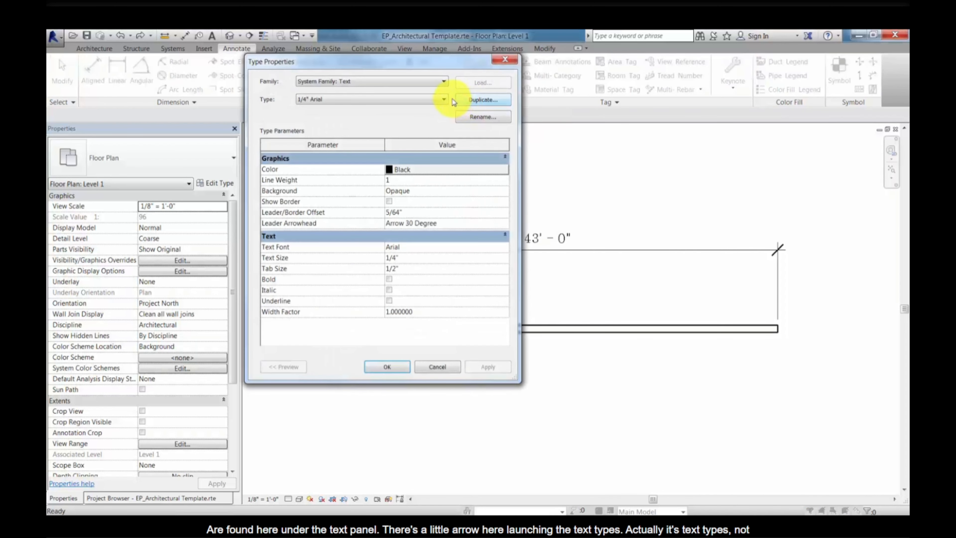
drag(395, 58, 483, 101)
click(479, 143)
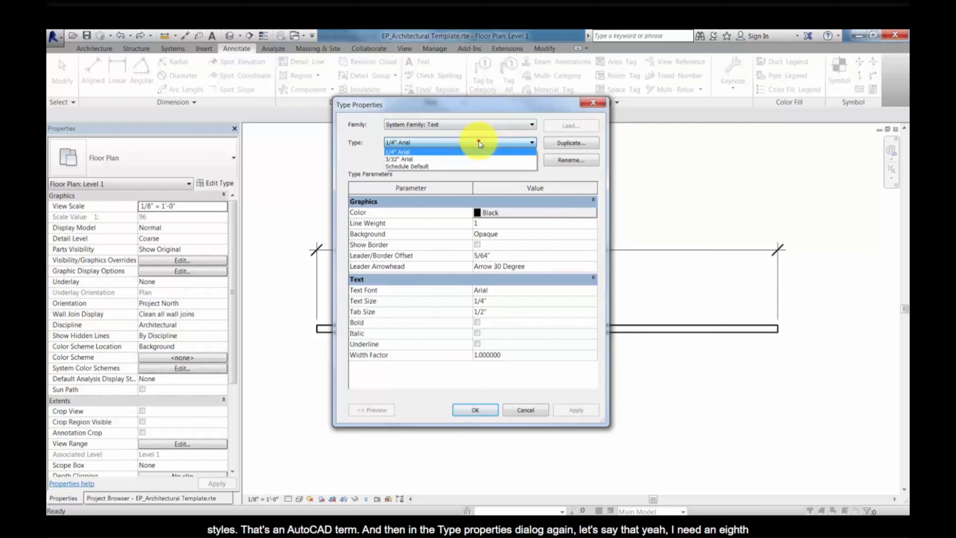
click(479, 142)
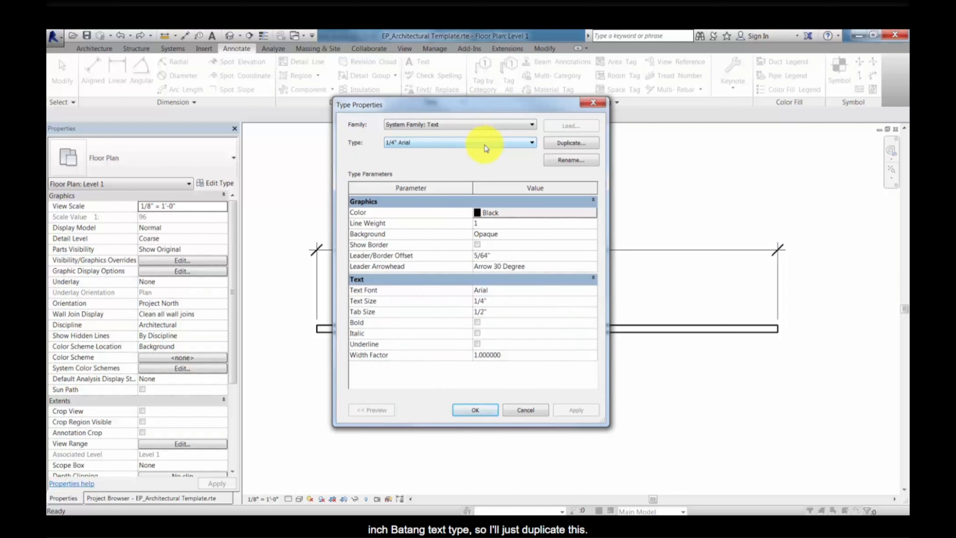
click(571, 142)
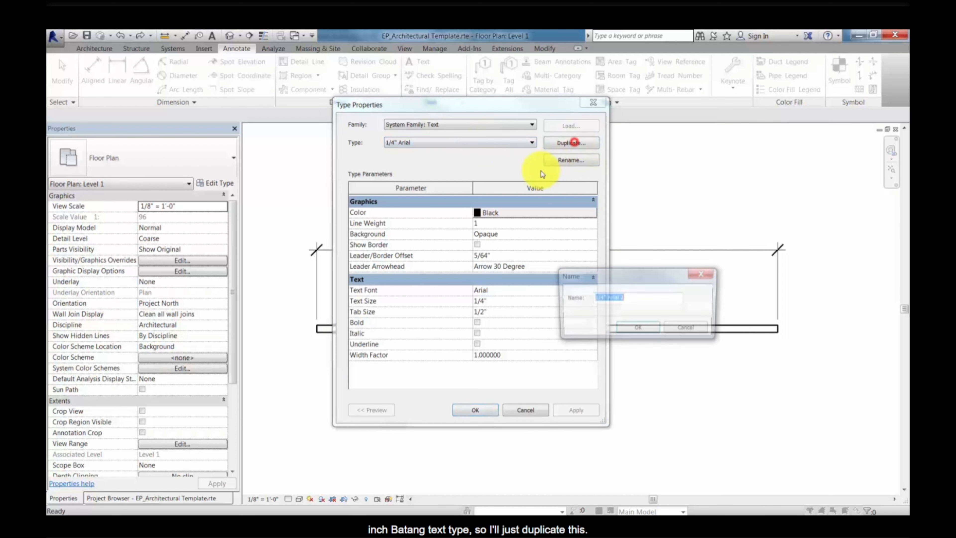
click(602, 298)
key(BackSpace)
text(8)
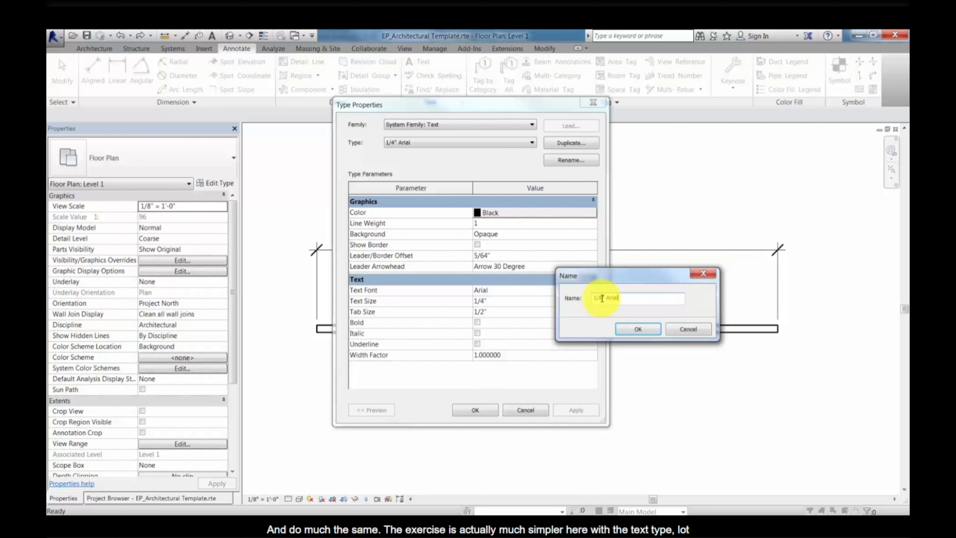
click(638, 329)
Set the new text type's font to Batang and its text size to 1/8", and accept the settings
click(511, 289)
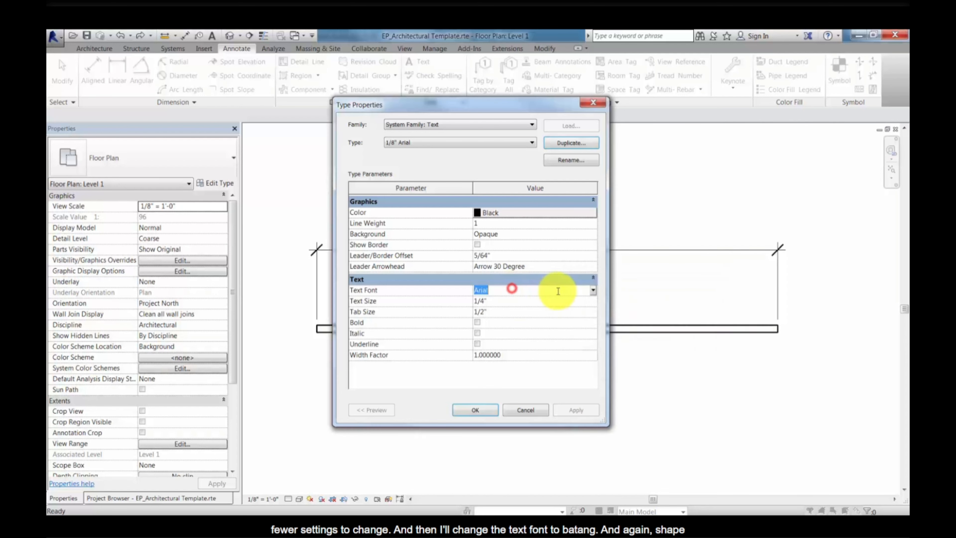
text(Batang)
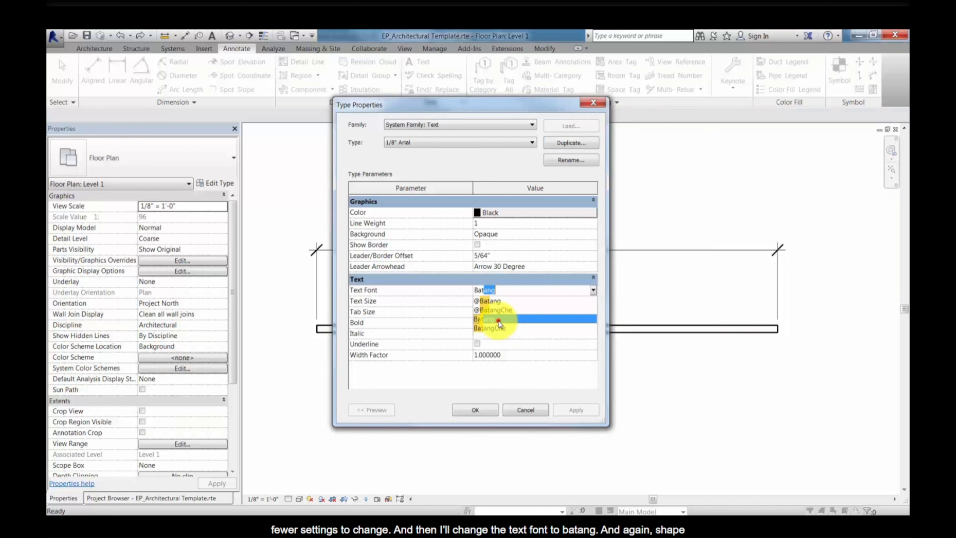
click(498, 321)
click(486, 300)
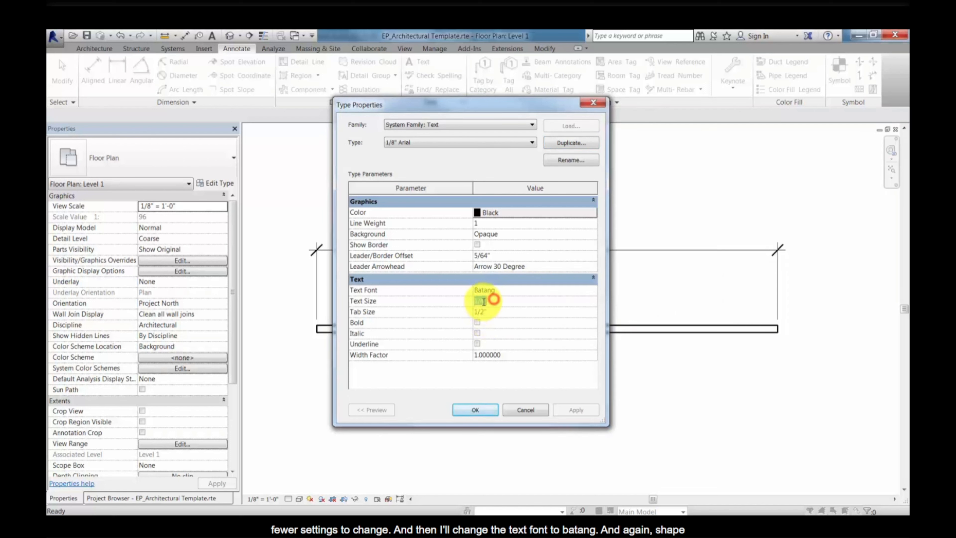
text(1/8")
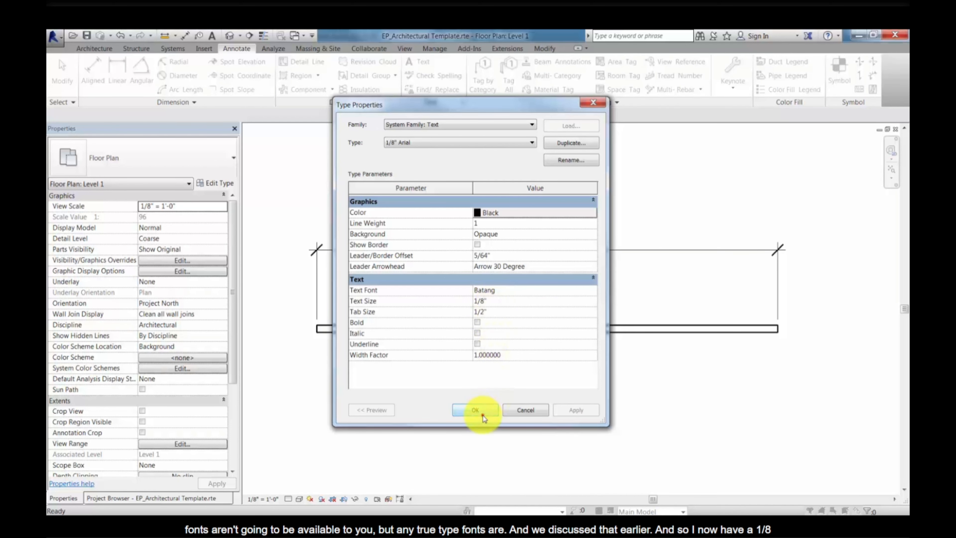
click(475, 410)
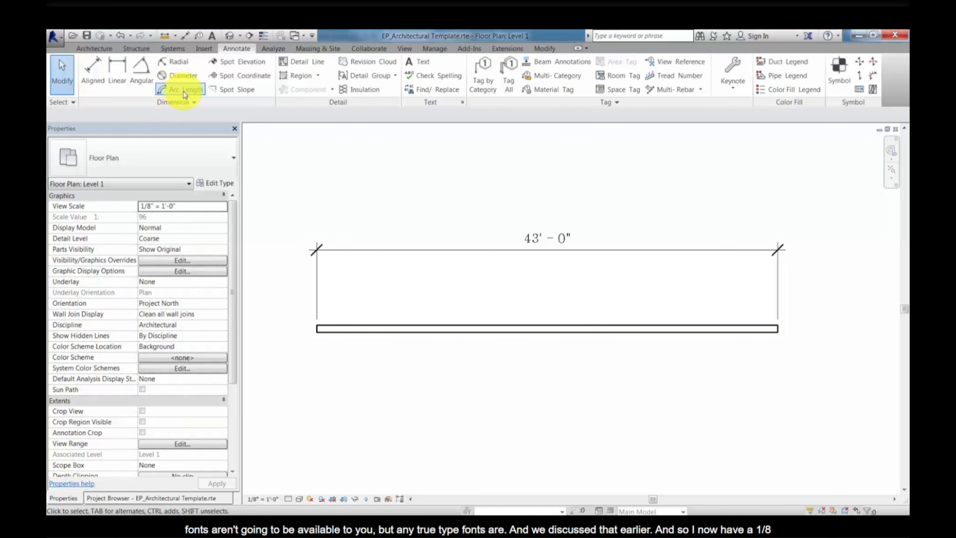
Rename the 1/8" Arial text type to 1/8" Batang
click(461, 102)
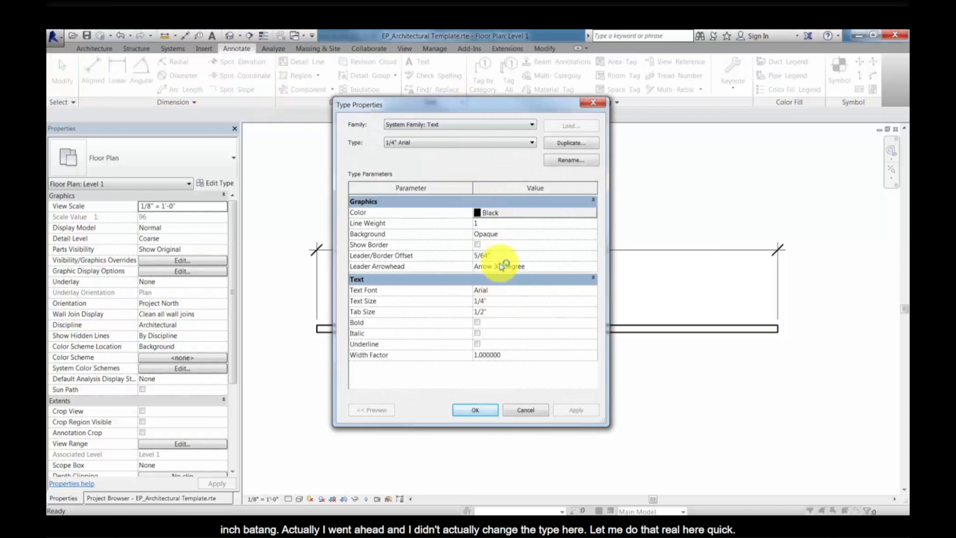
click(466, 142)
click(468, 141)
click(467, 142)
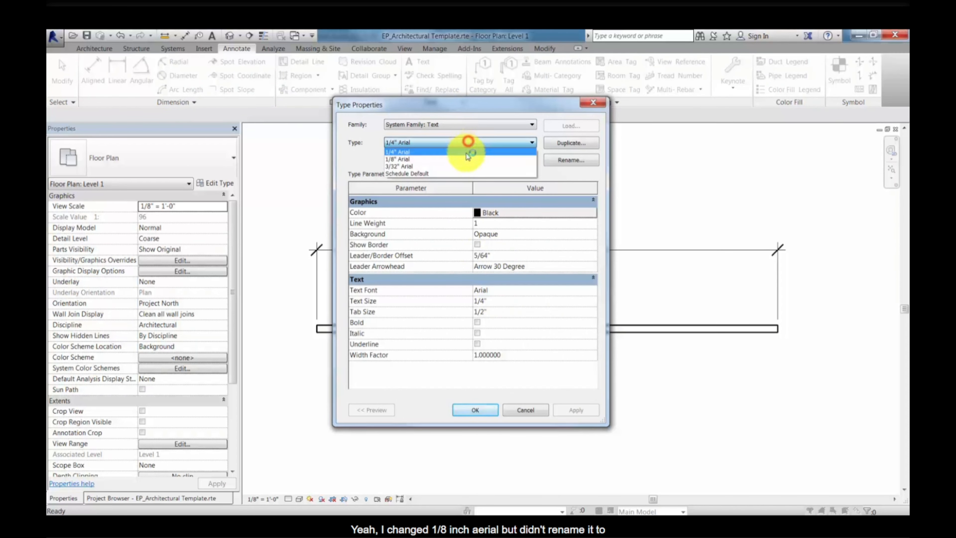
click(464, 158)
click(571, 160)
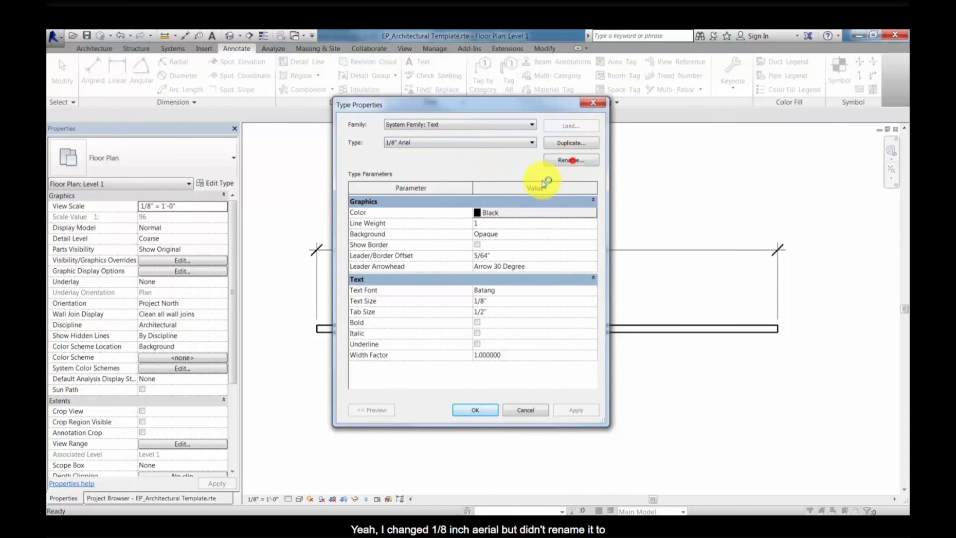
drag(479, 264, 456, 264)
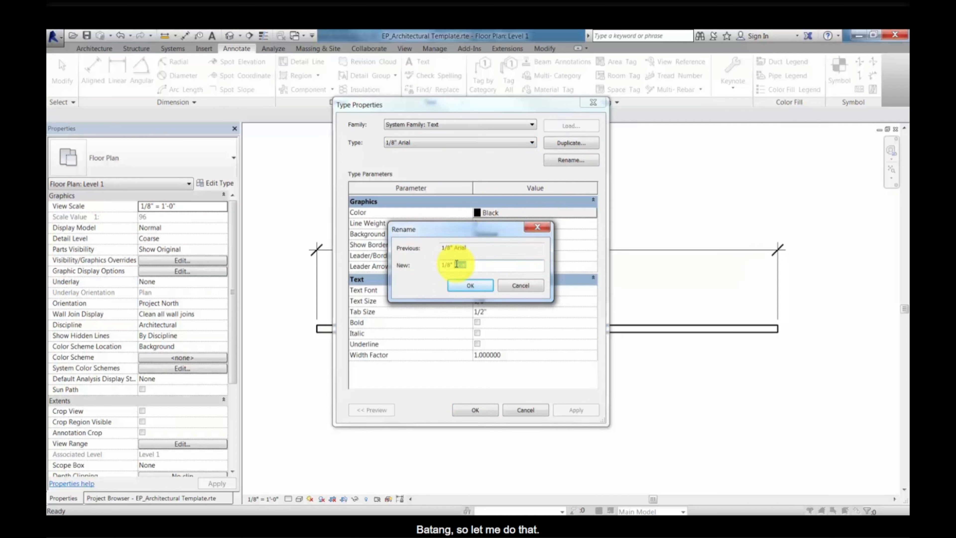
text(Batang)
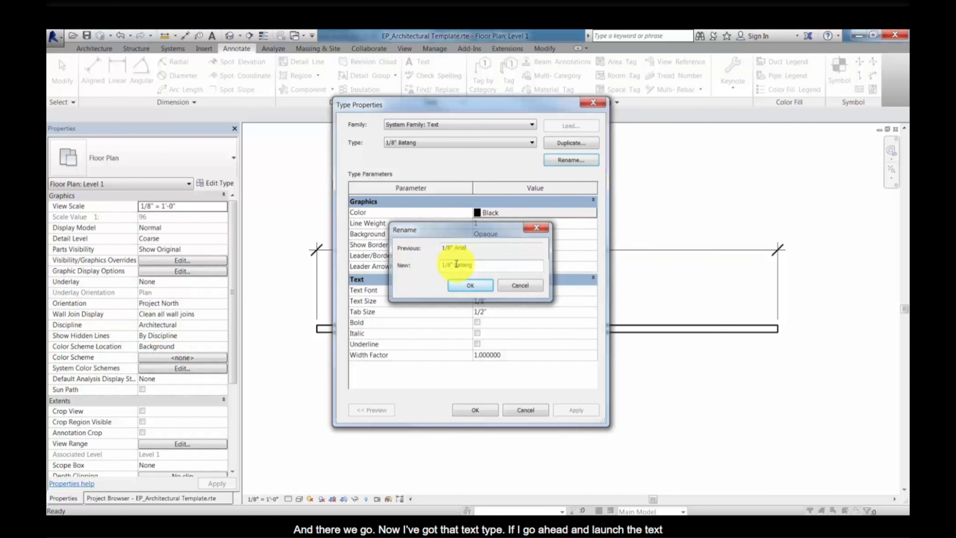
key(Return)
click(482, 409)
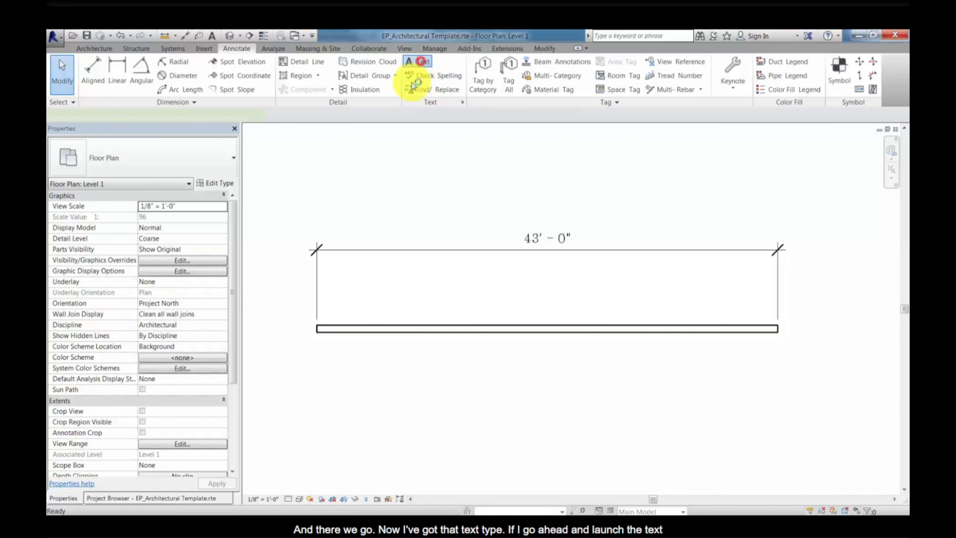
Place a test note reading "fdsjfdkjf" above the wall dimension using the 1/8" Batang text type
click(414, 62)
click(177, 165)
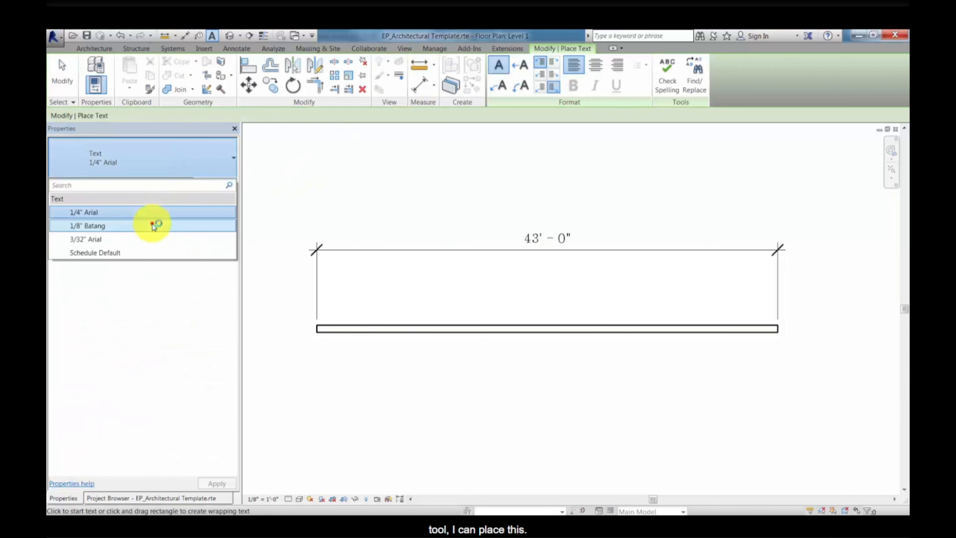
click(152, 224)
click(465, 193)
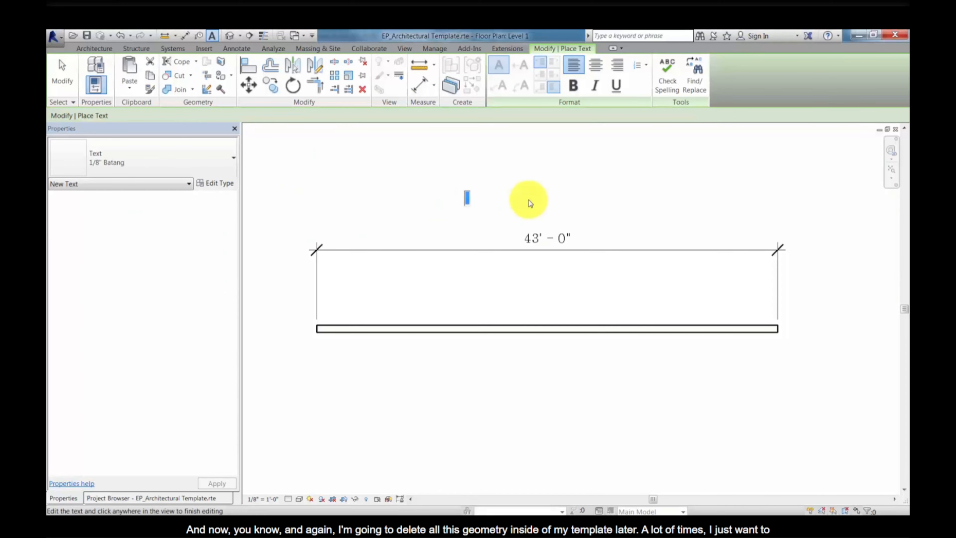
text(fdsjfdkjf)
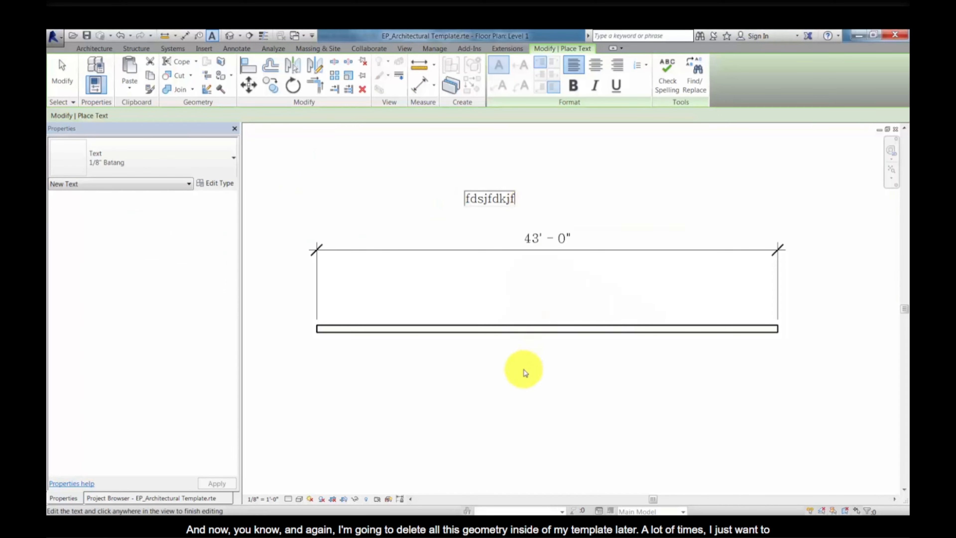
click(522, 353)
key(Escape)
key(Escape)
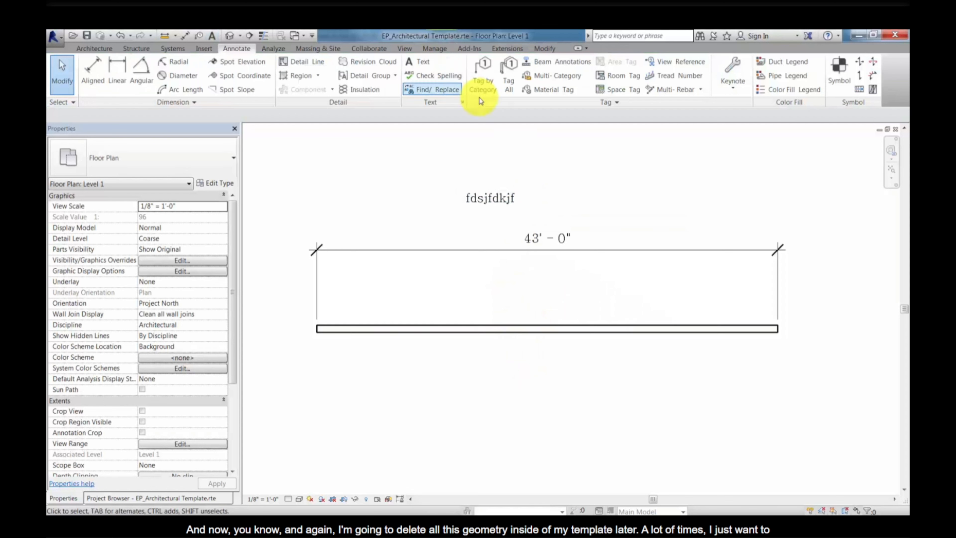
Delete the test note, the dimension and the wall from the Level 1 floor plan
drag(644, 403, 421, 193)
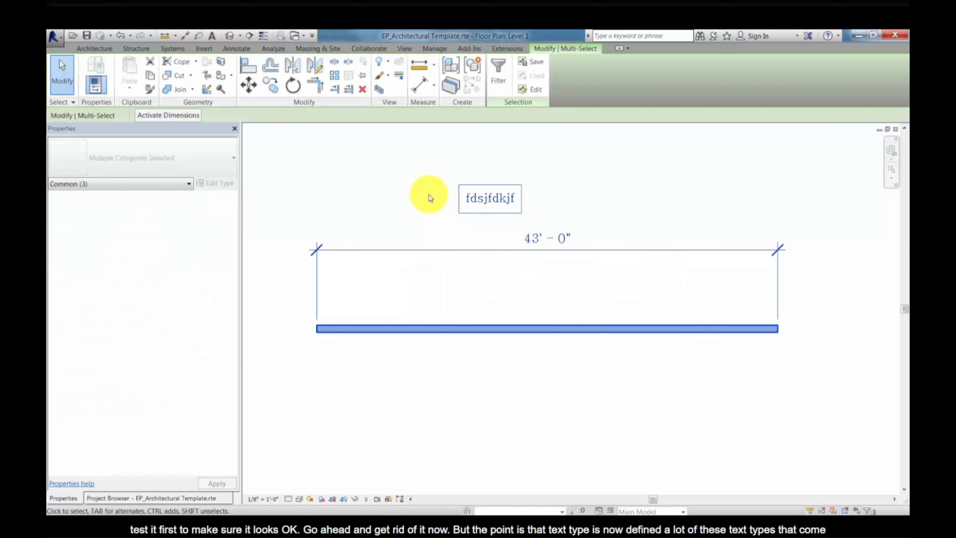
key(Delete)
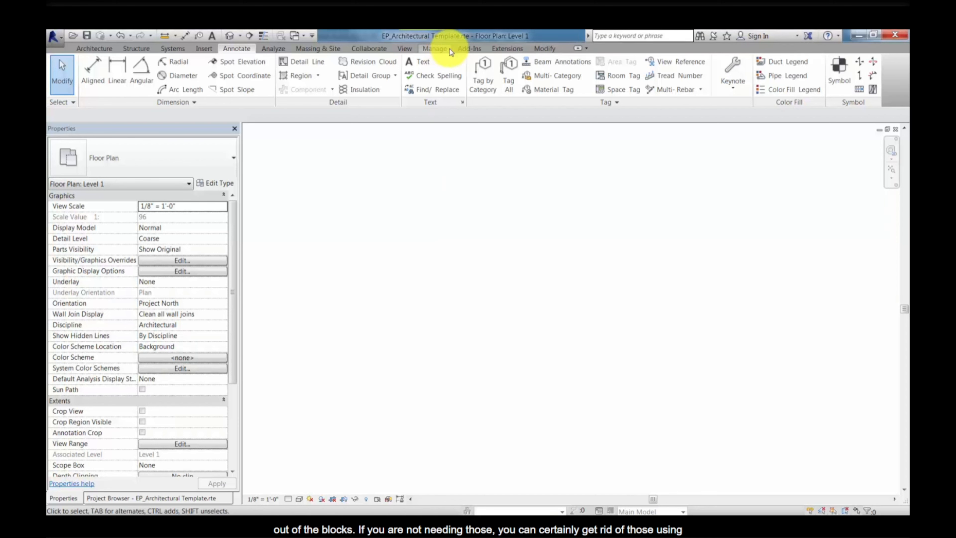
View the list of unused items available for purging, and leave it without purging anything
click(434, 49)
click(290, 75)
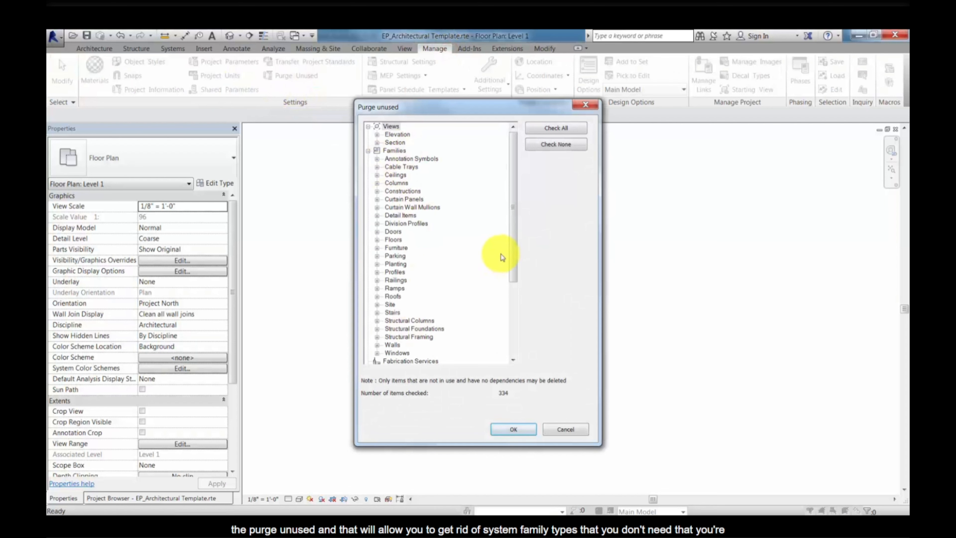
click(564, 430)
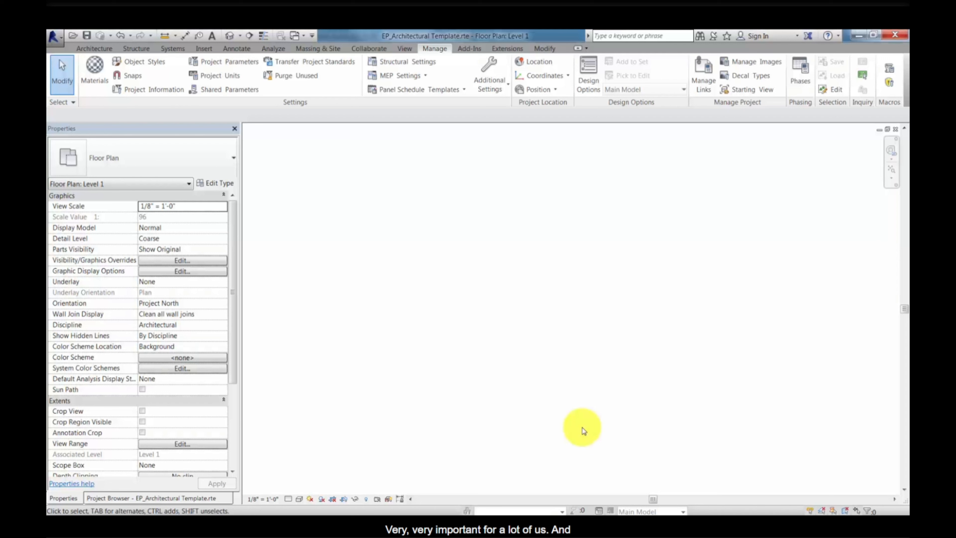
click(365, 247)
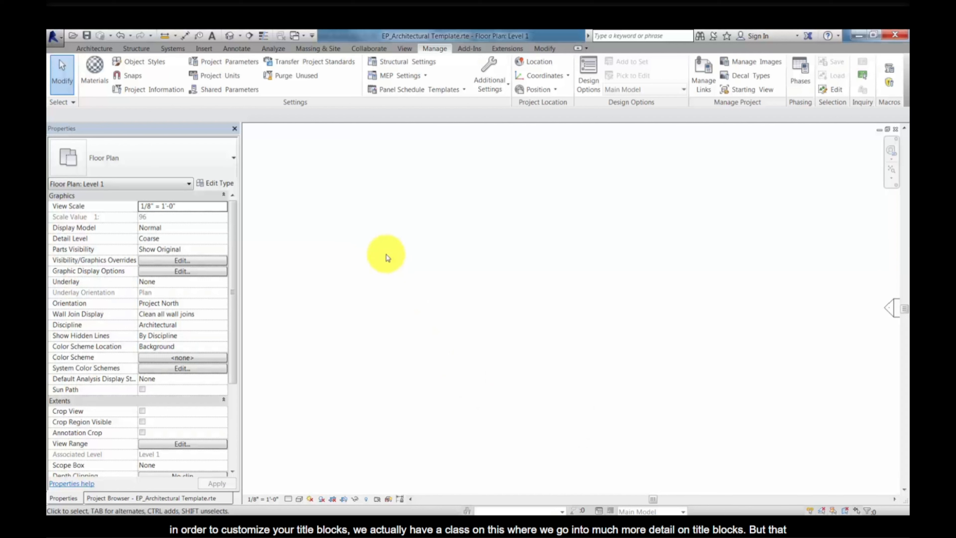
key(z)
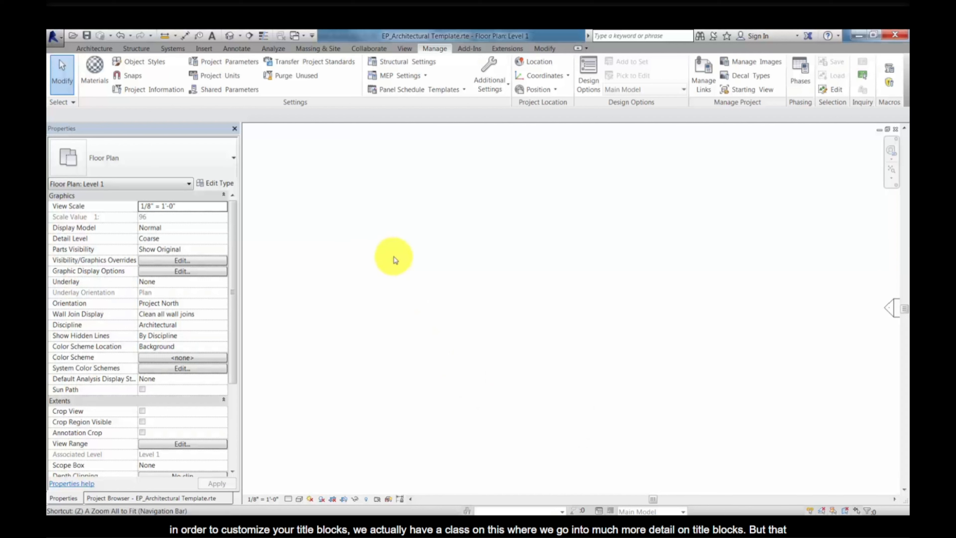
key(e)
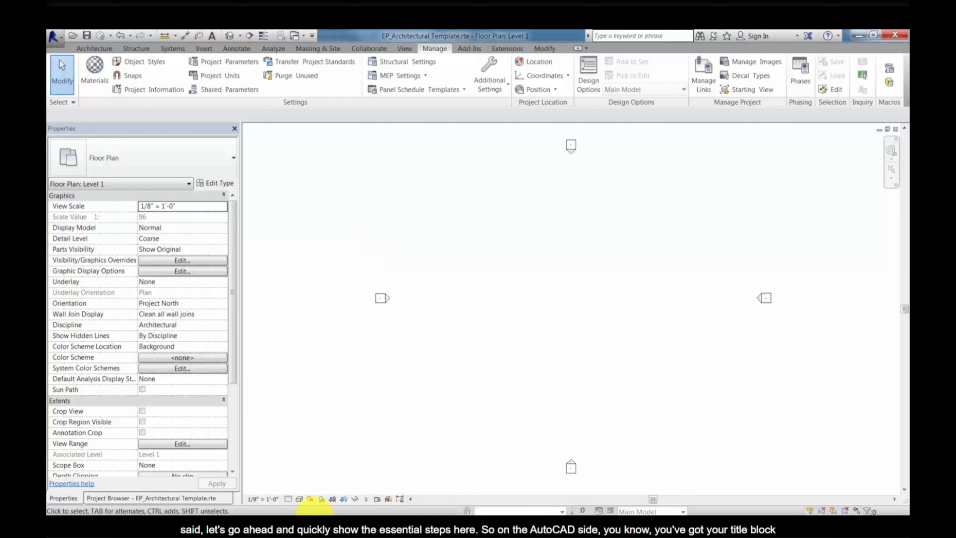
Switch to AutoCAD and examine the title block in the TB_22x34 drawing, then return to the PLANS drawing
key(alt+Tab)
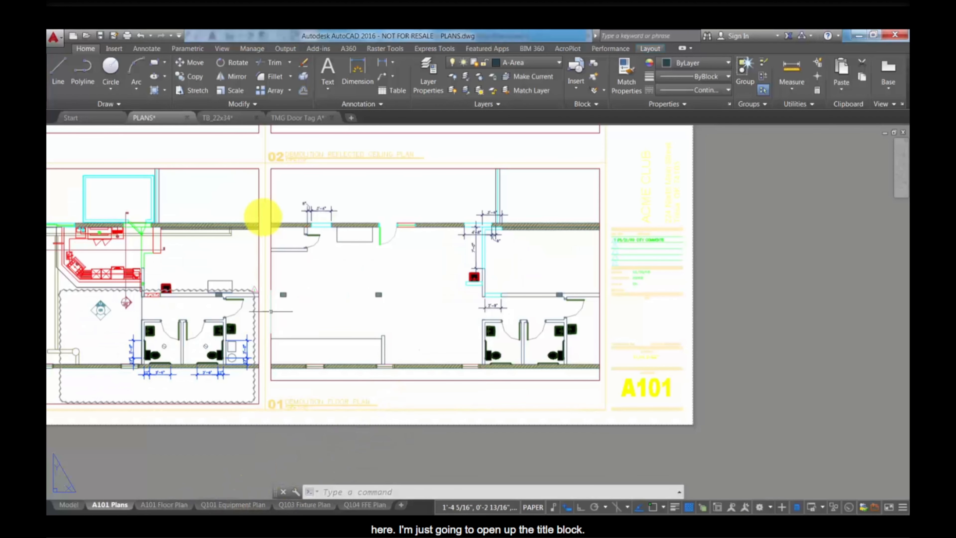
click(219, 119)
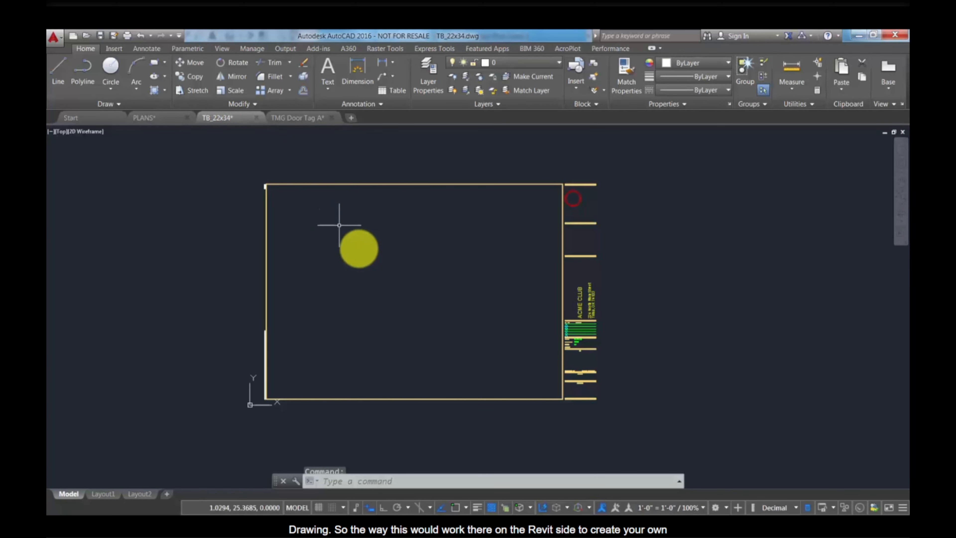
scroll(561, 272, up, 6)
scroll(554, 283, down, 6)
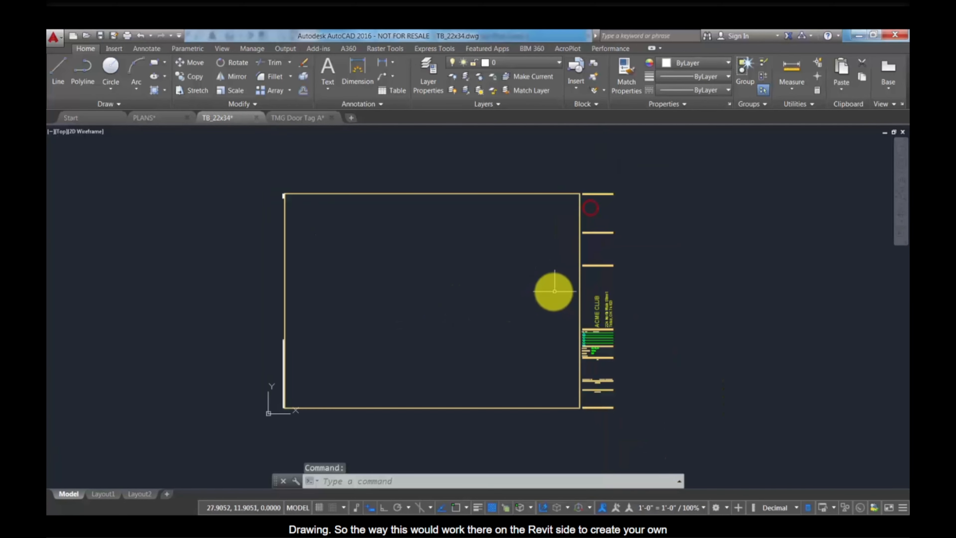
key(ctrl+Tab)
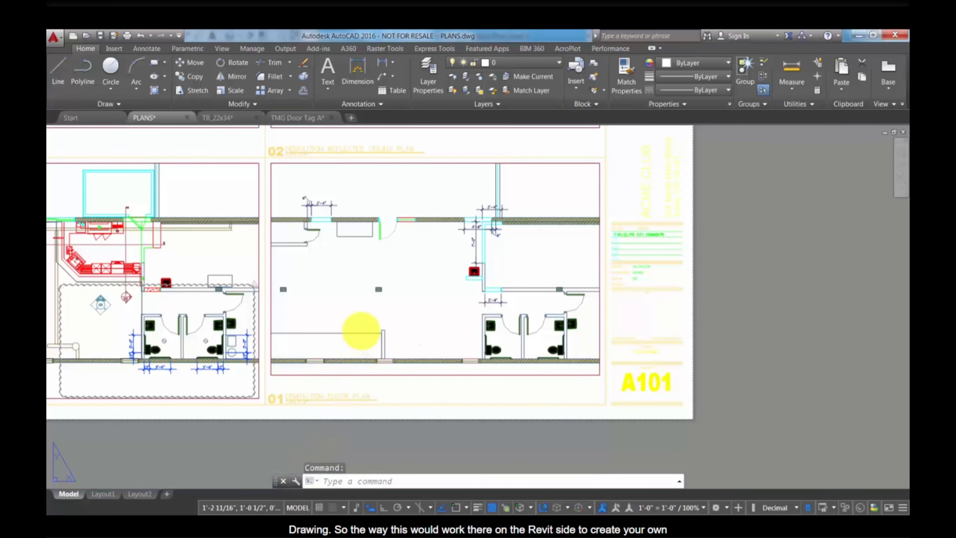
Switch back to Revit and create a new title block family from the D - 36 x 24 template
key(alt+Tab)
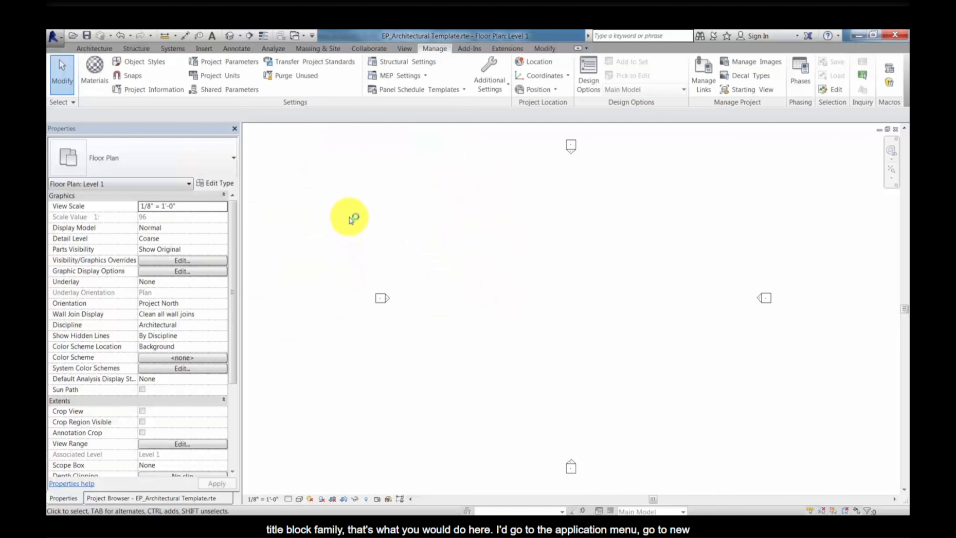
click(57, 37)
mouse_move(120, 87)
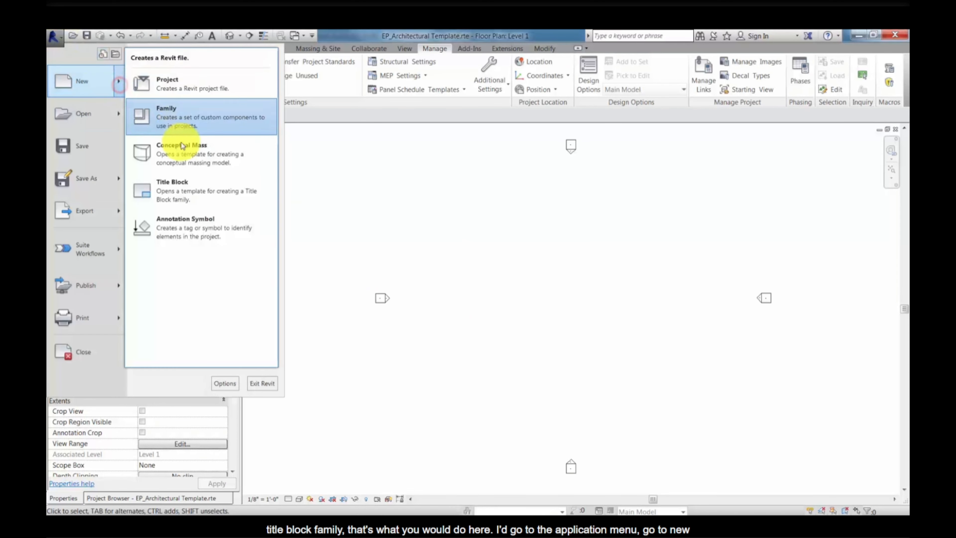
click(181, 197)
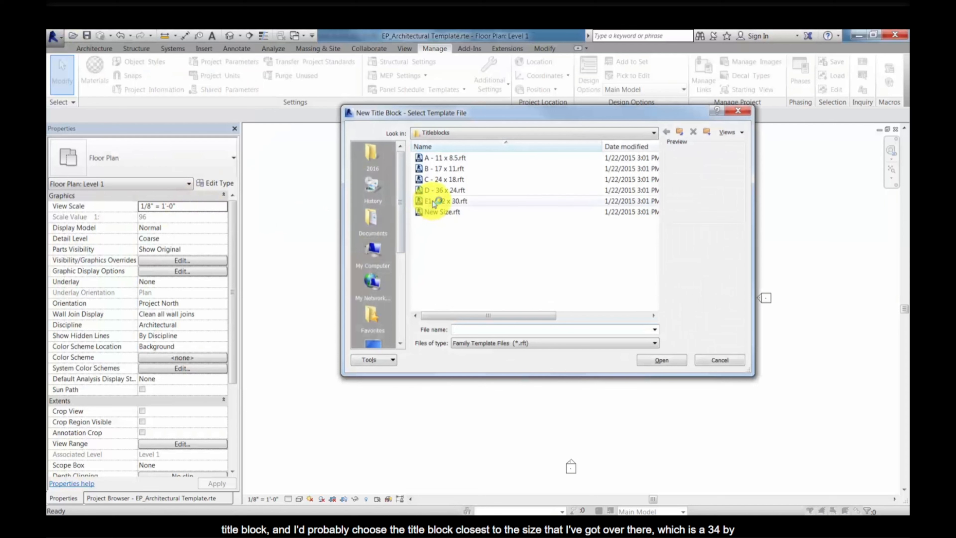
click(444, 190)
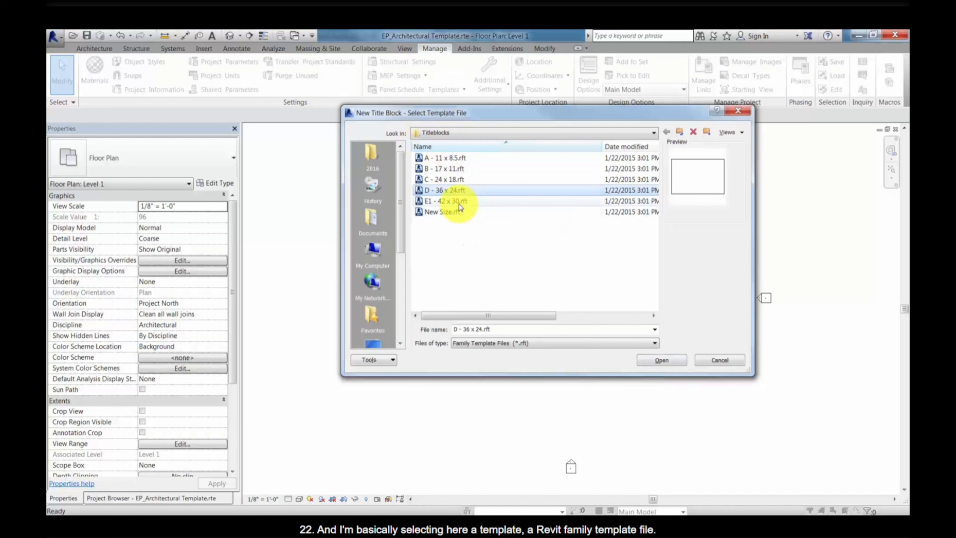
click(661, 360)
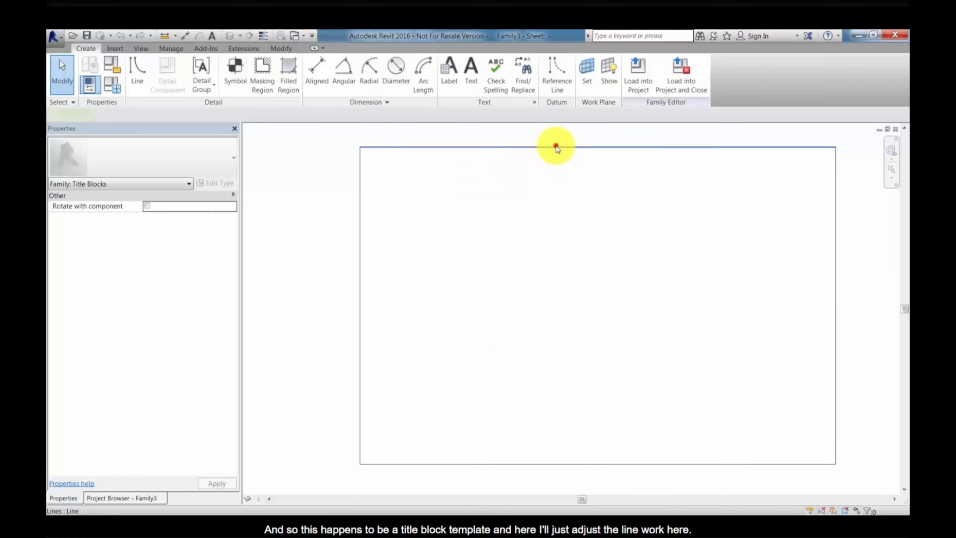
Resize the title block's rectangular sheet outline to 22" high by 34" wide
click(556, 147)
click(843, 305)
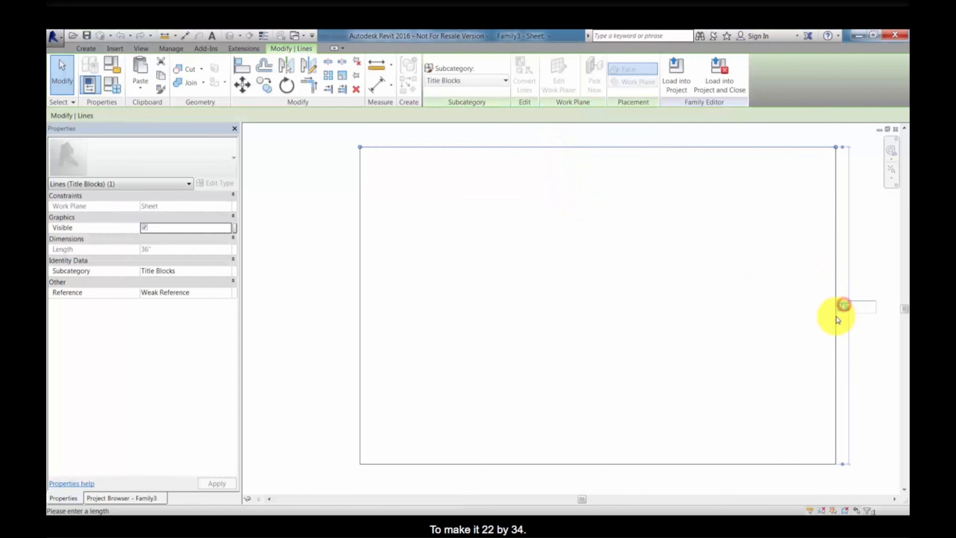
text(22)
key(Return)
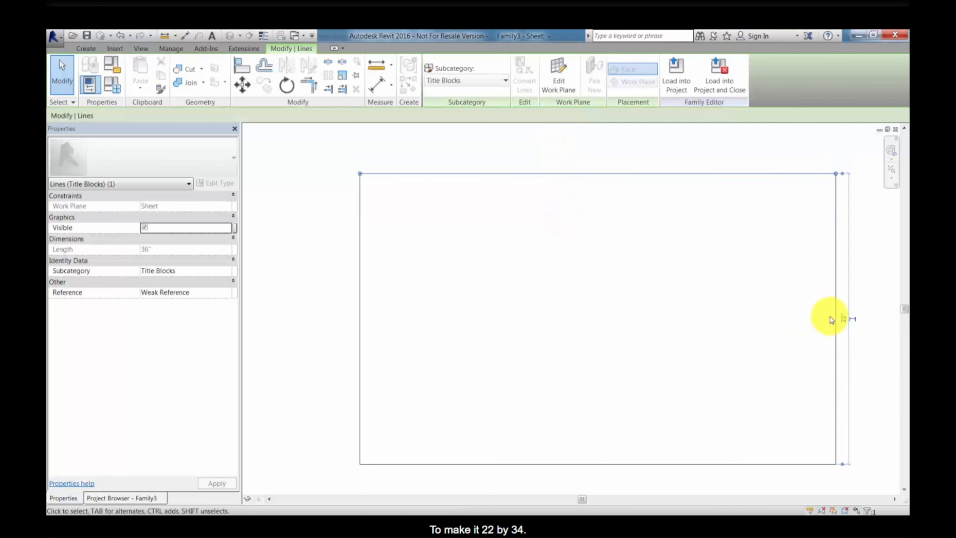
click(835, 311)
click(598, 471)
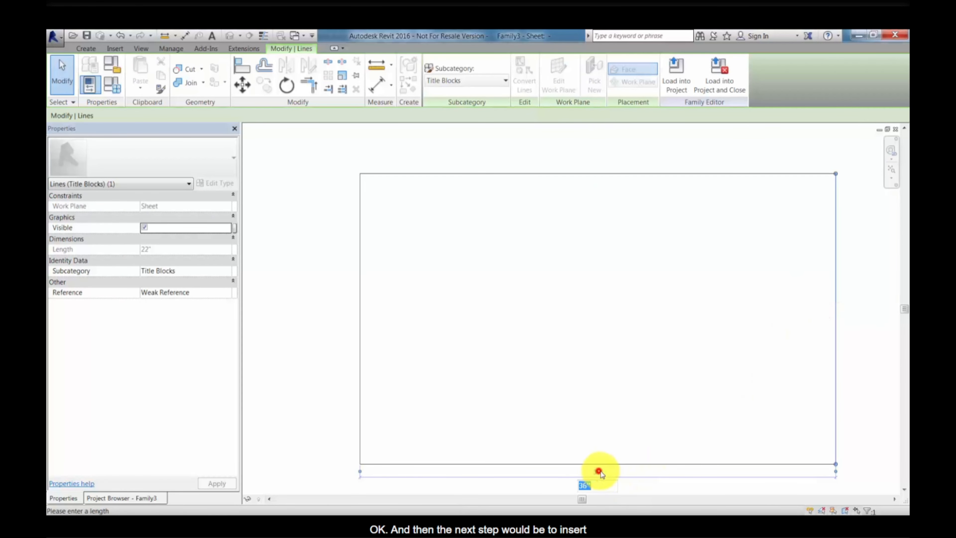
text(34)
key(Return)
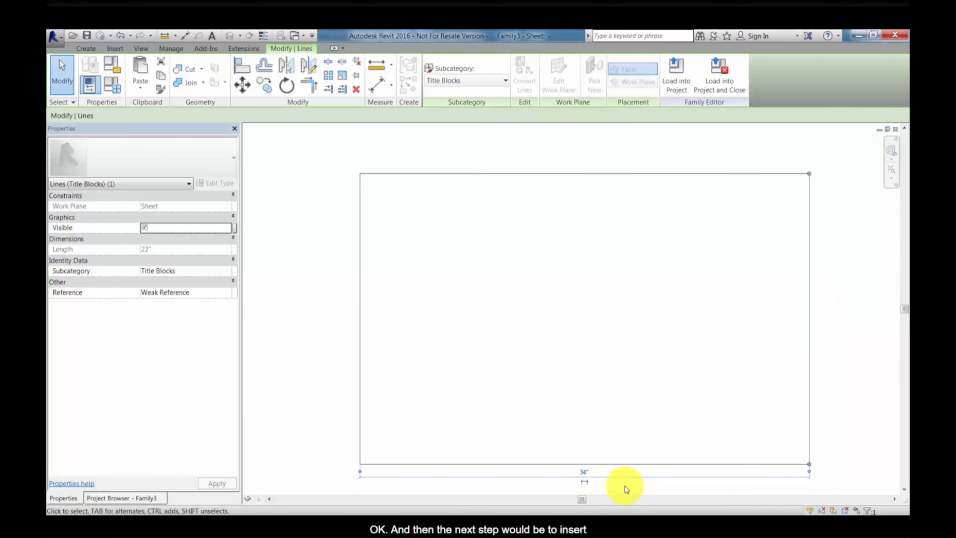
click(334, 287)
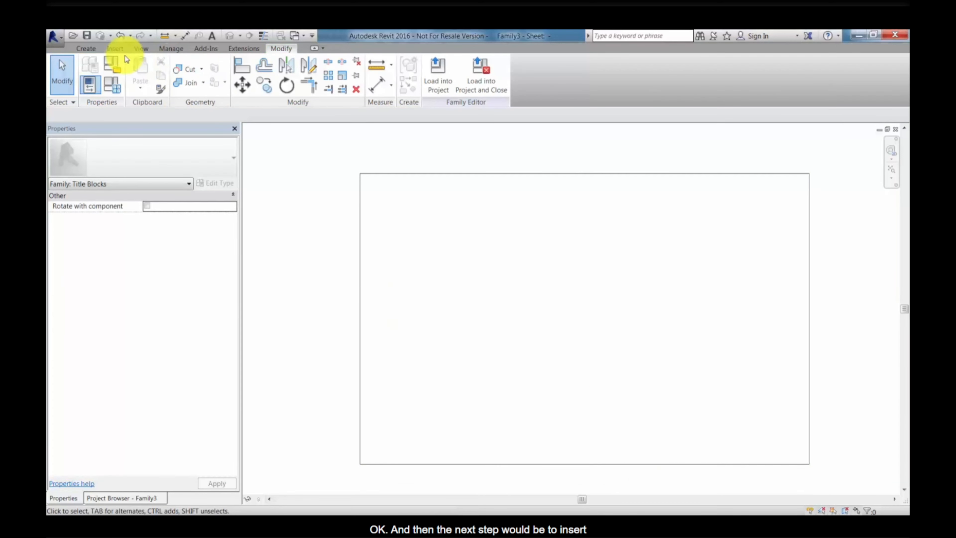
Import TB_22x34.dwg with Auto - Center to Center positioning, accepting the import from model space
click(113, 48)
click(230, 87)
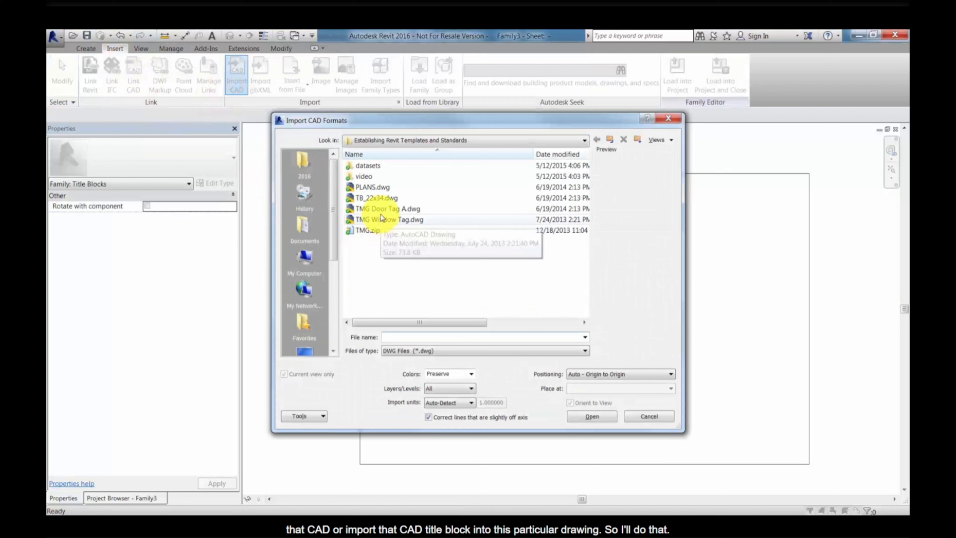
click(374, 198)
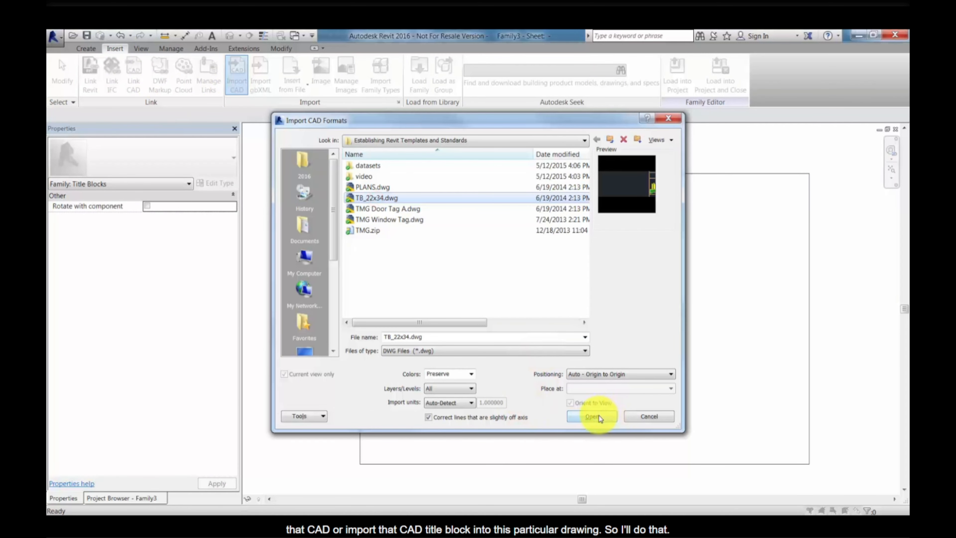
click(614, 375)
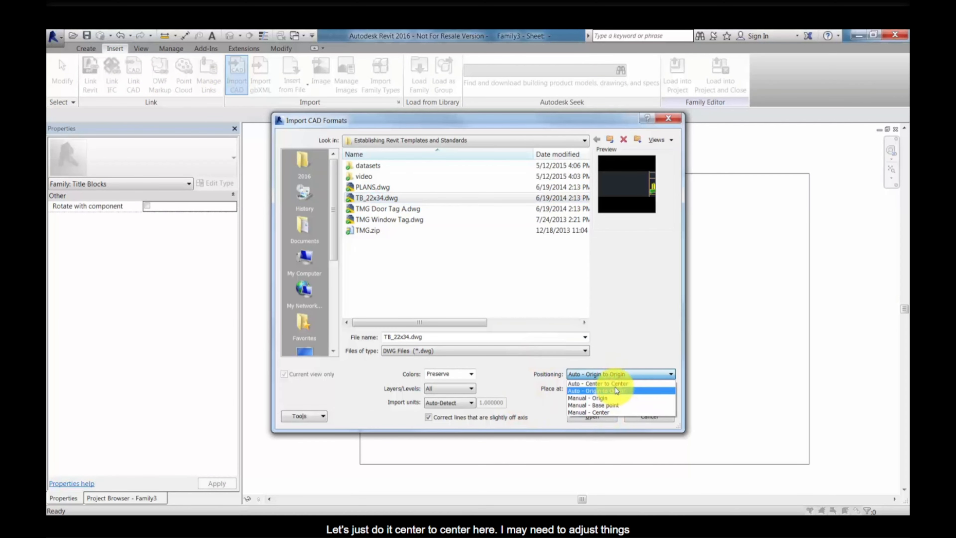
click(614, 383)
click(601, 417)
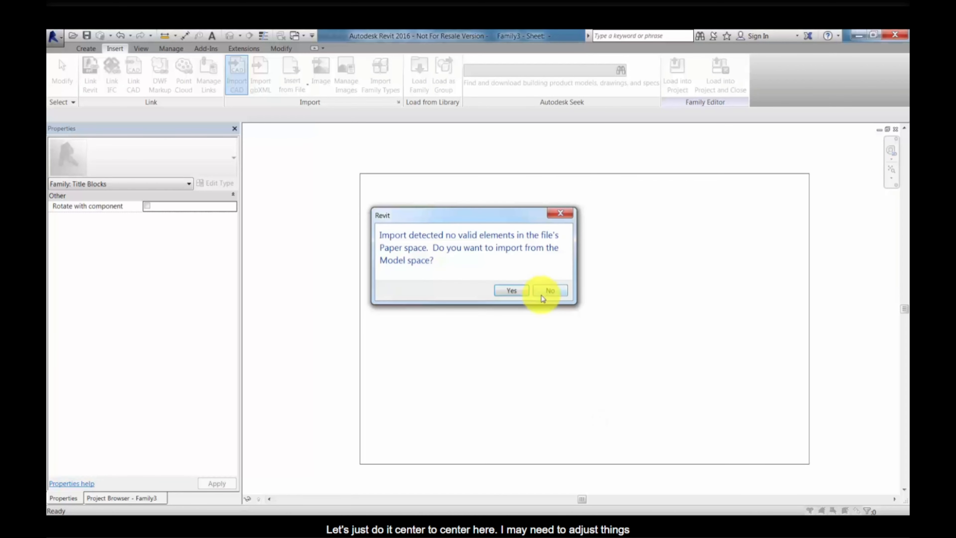
click(511, 291)
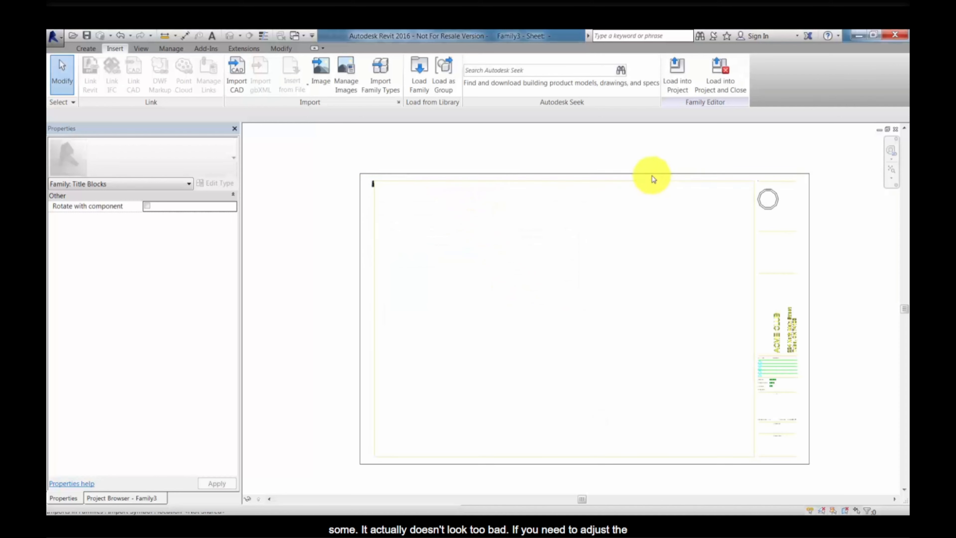
Add an aligned dimension between the imported title block's left border line and the sheet outline's left edge
scroll(390, 275, up, 2)
middle_drag(390, 277, 429, 284)
scroll(427, 236, down, 2)
scroll(425, 282, up, 1)
key(i)
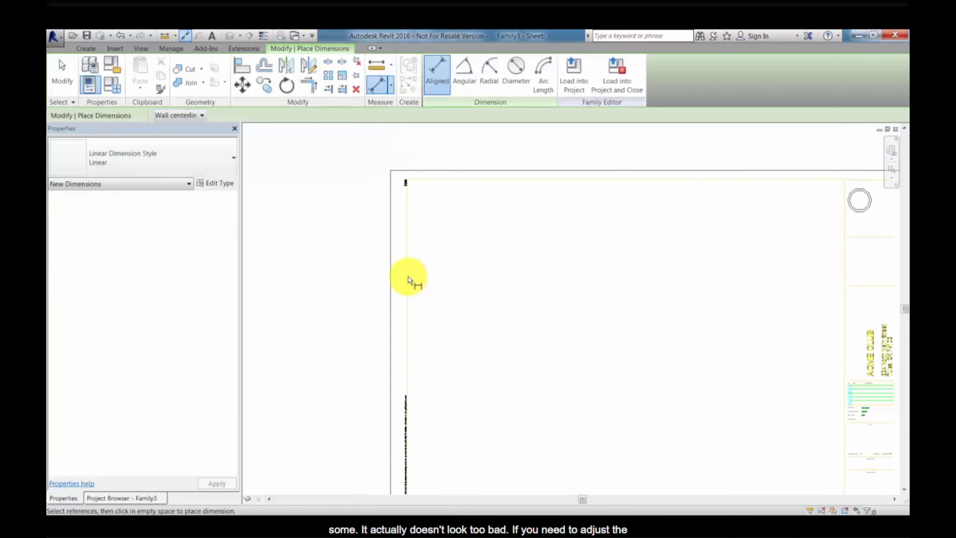
click(407, 275)
click(391, 275)
scroll(395, 278, up, 3)
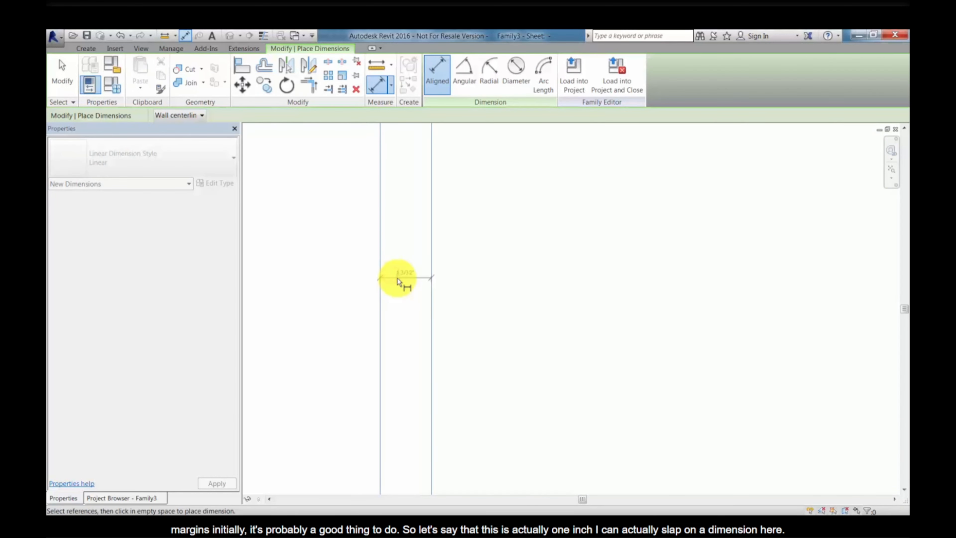
click(390, 278)
key(Escape)
key(Escape)
Set the distance between the sheet outline's left edge and the imported title block's left border line to 1", moving the import
click(455, 327)
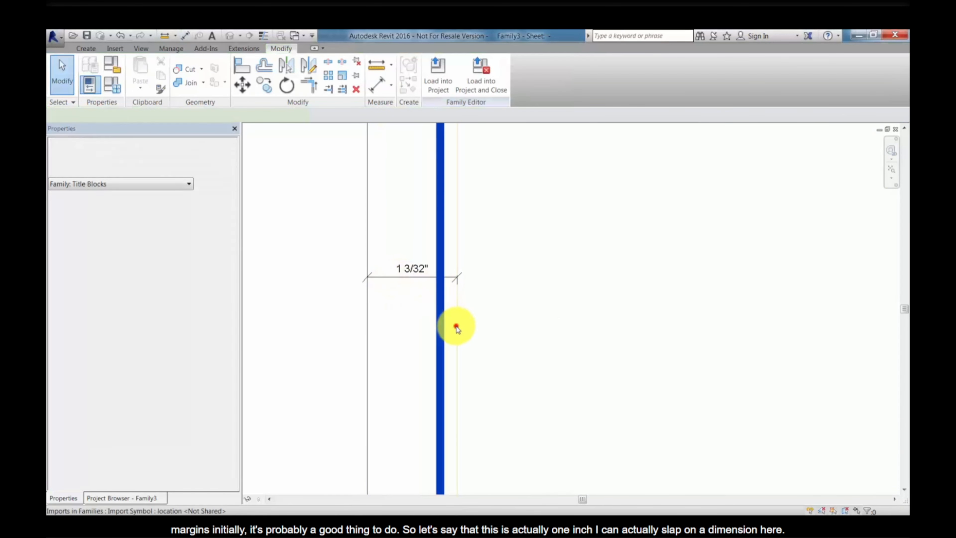
click(431, 297)
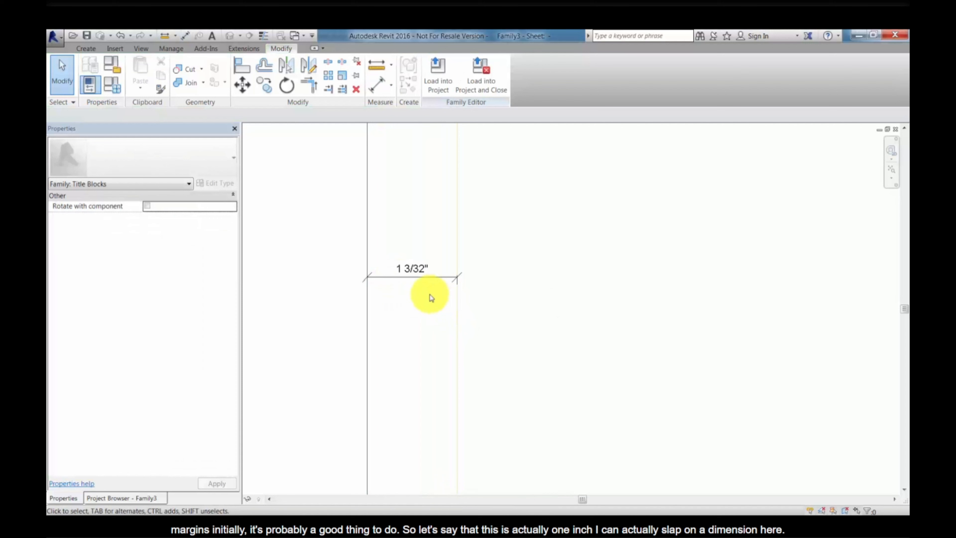
click(455, 310)
click(418, 269)
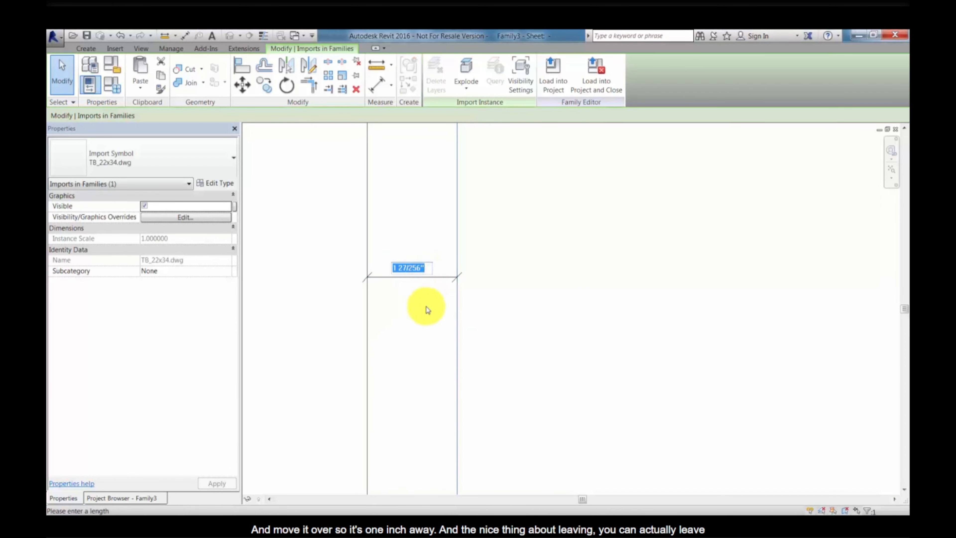
text(1)
key(Return)
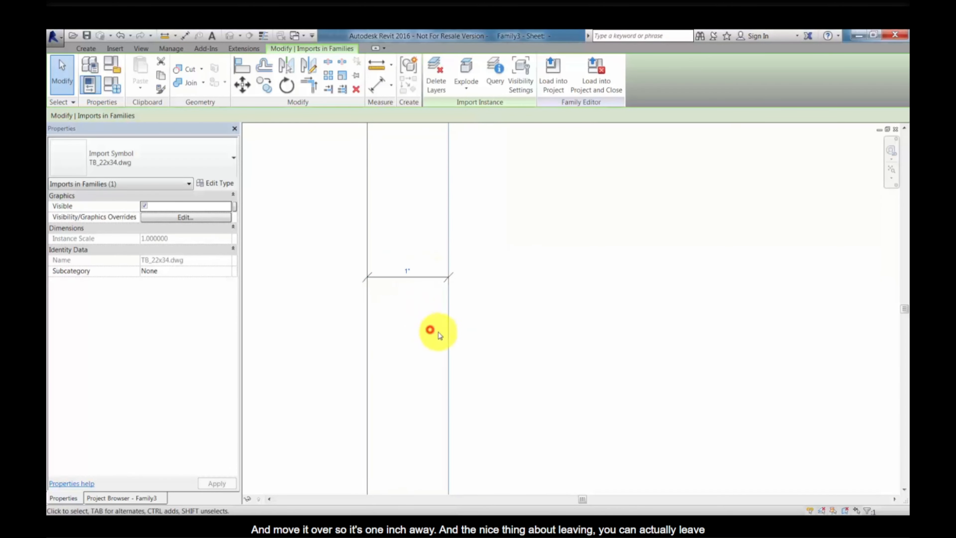
click(493, 338)
Trace the imported title block's large rectangular drawing border with Title Blocks lines, picking the whole chain of CAD lines at once
scroll(495, 337, down, 2)
scroll(501, 331, down, 5)
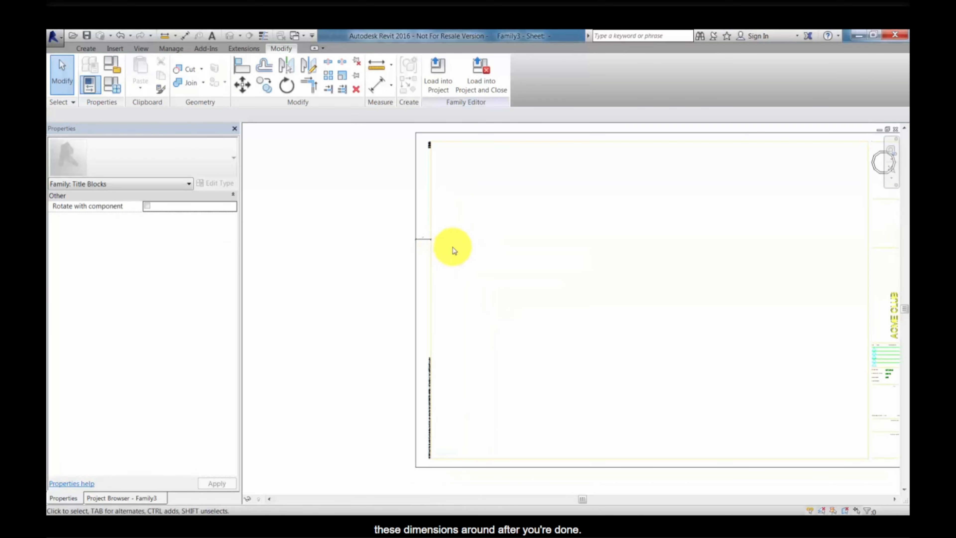
middle_drag(450, 250, 448, 226)
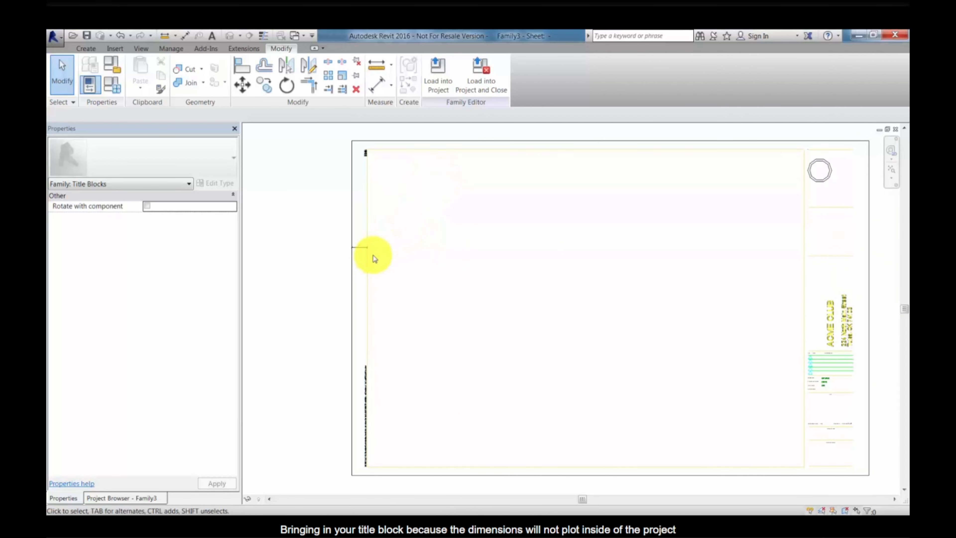
middle_drag(386, 196, 390, 199)
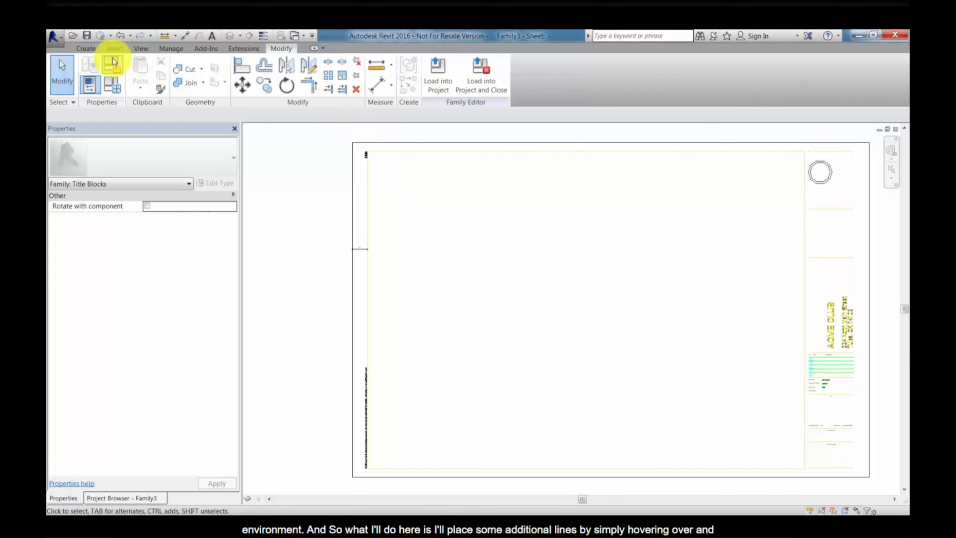
click(90, 48)
click(143, 76)
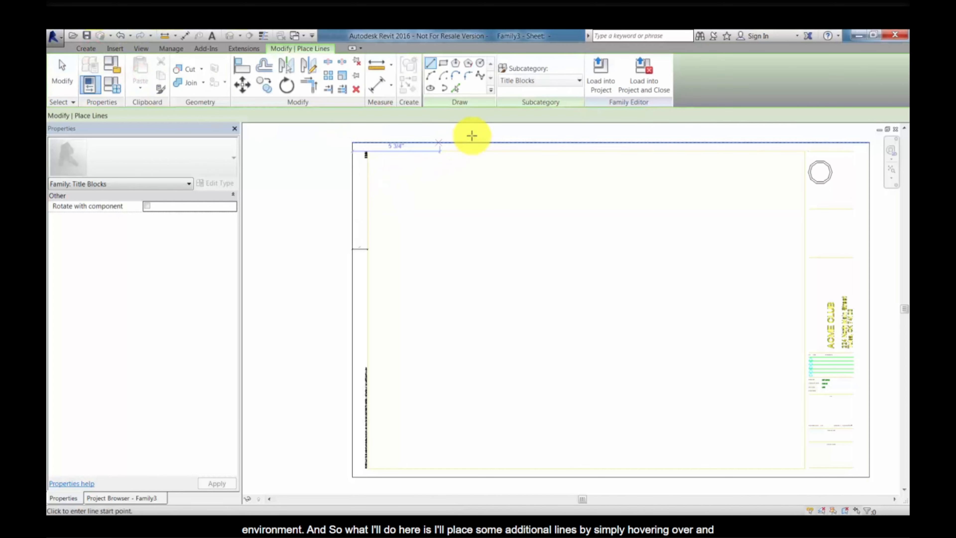
click(455, 88)
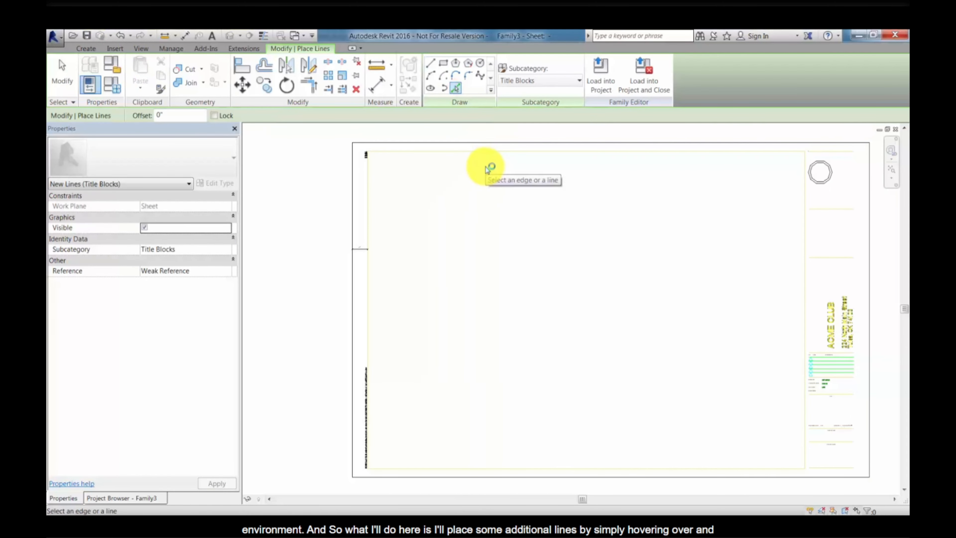
key(Tab)
click(493, 153)
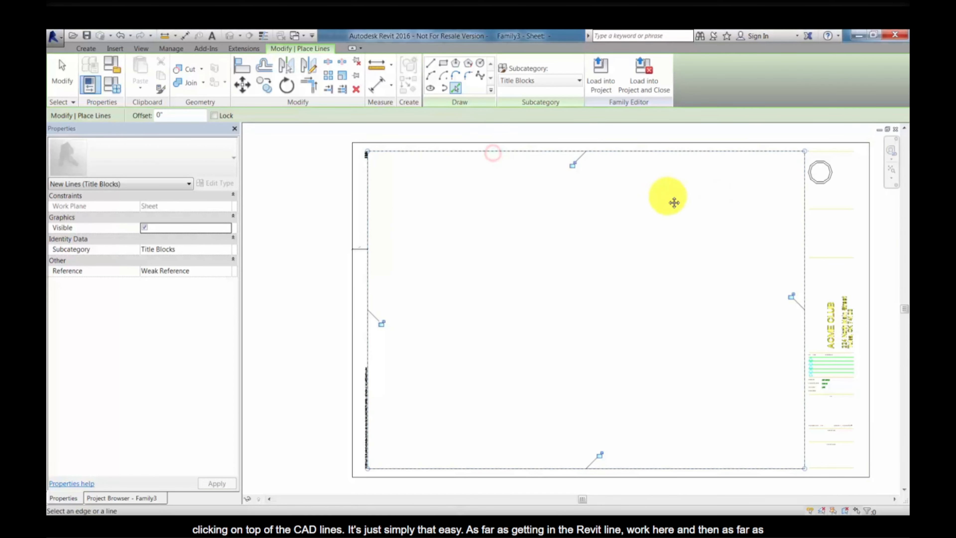
Trace the three uppermost horizontal CAD divider lines in the title strip with picked Title Blocks lines
middle_drag(674, 202, 573, 191)
click(733, 141)
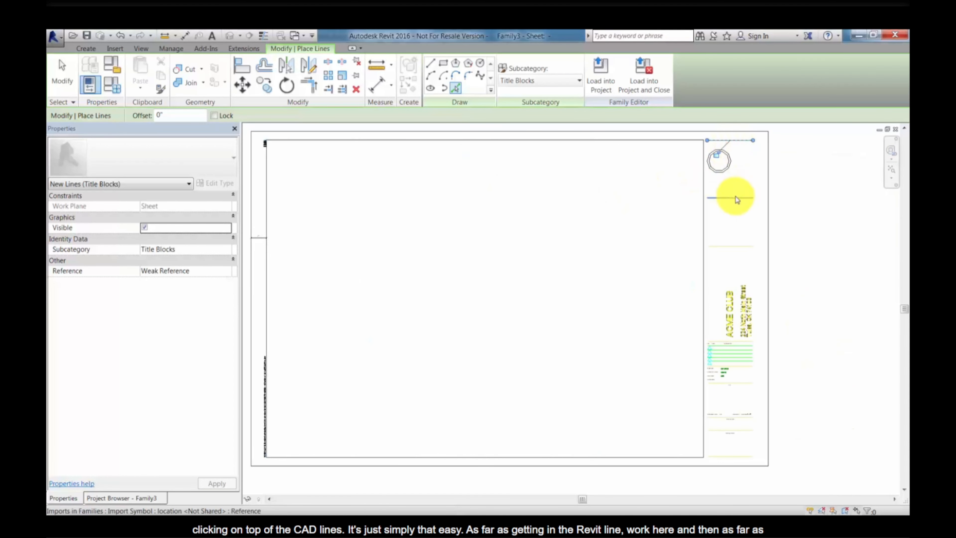
click(736, 197)
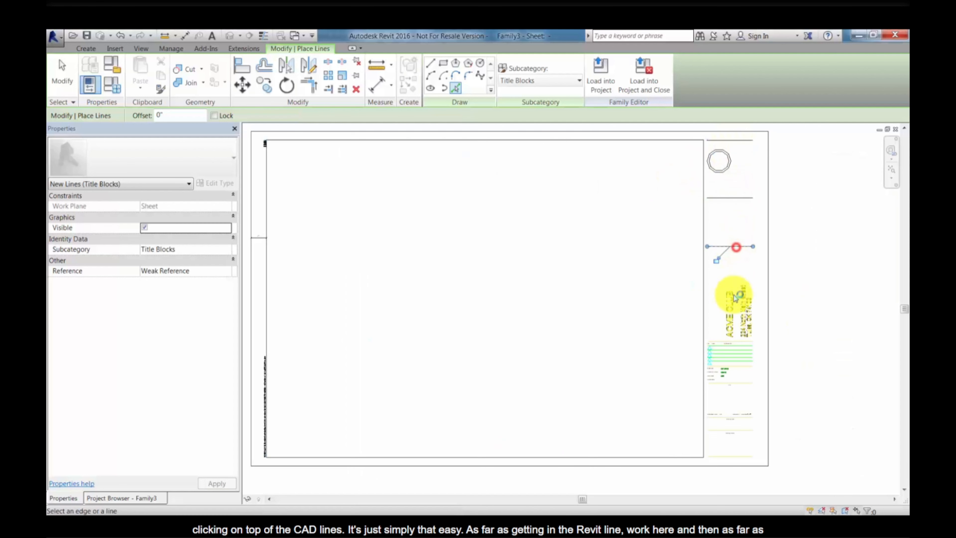
scroll(734, 339, up, 4)
key(Escape)
Add static text reading ISSUE DATE at the imported issue date caption in the title strip
scroll(680, 335, up, 5)
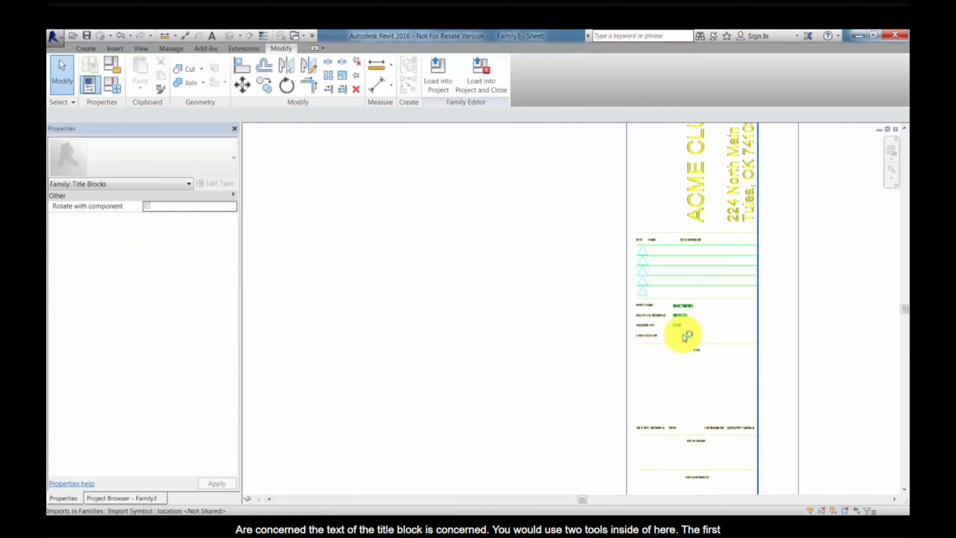
scroll(640, 326, up, 2)
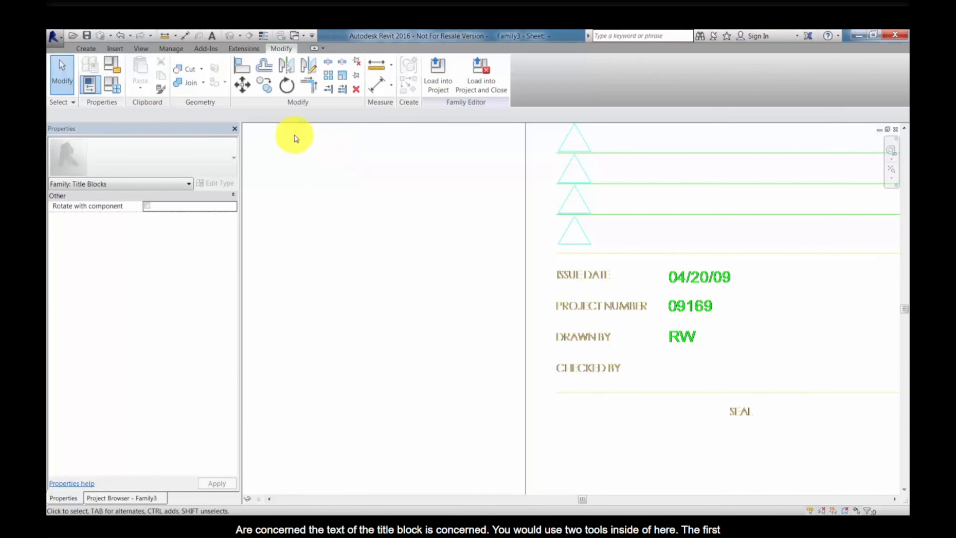
click(85, 48)
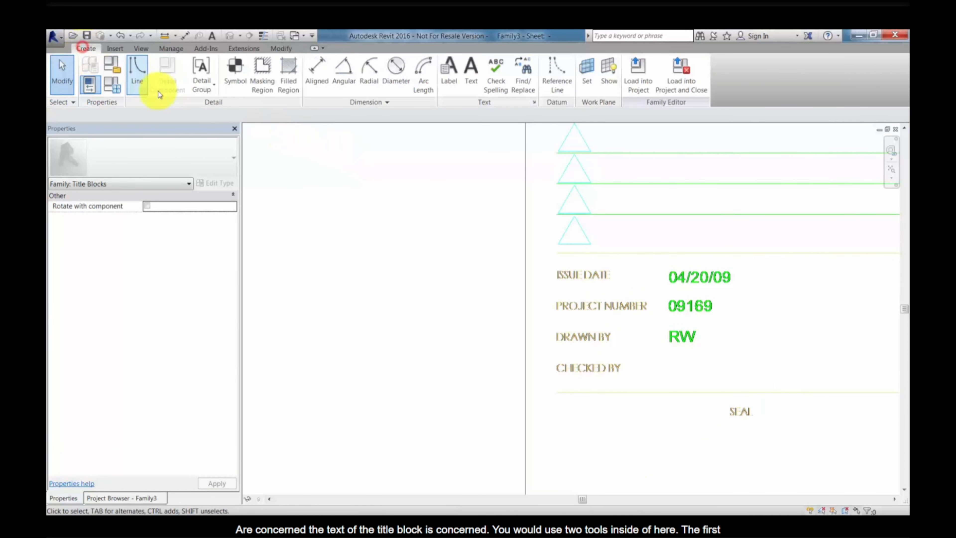
click(470, 84)
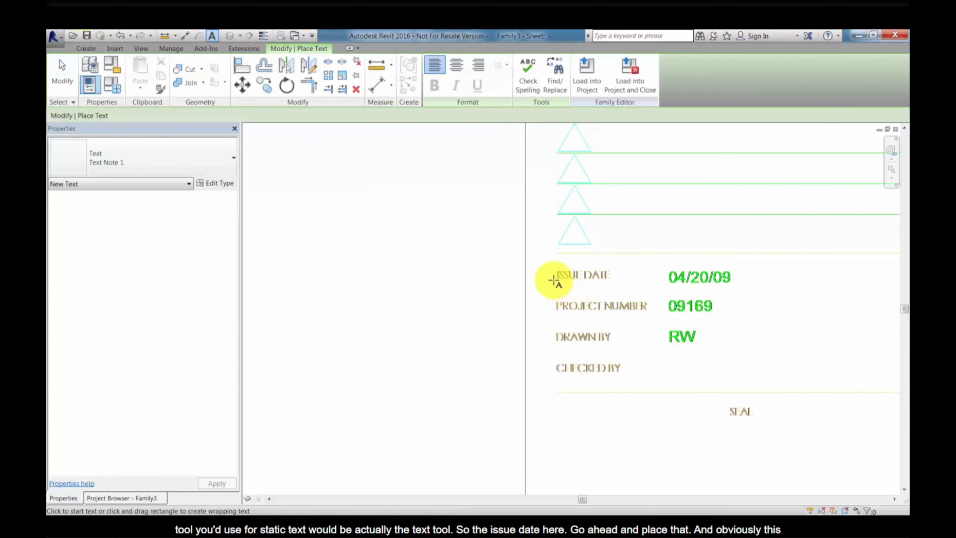
click(553, 280)
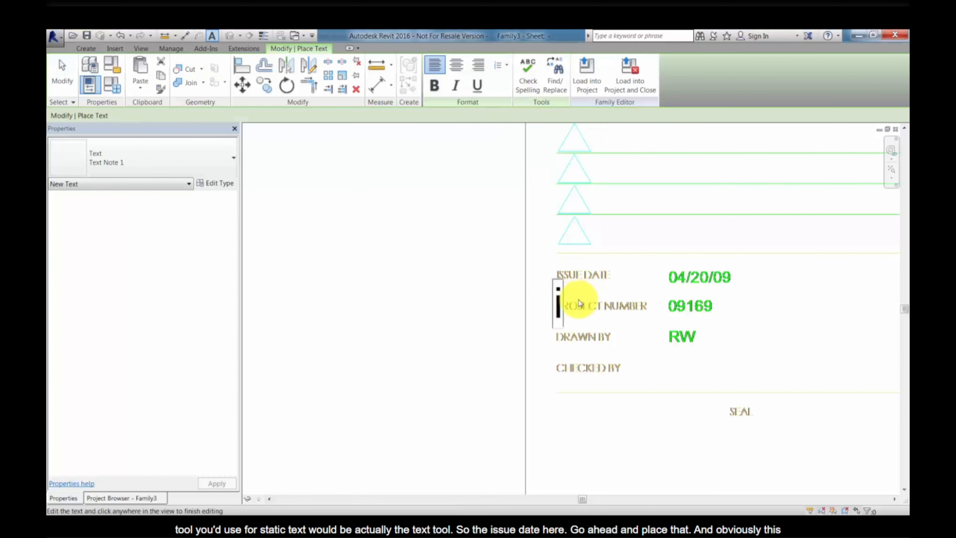
text(ISSUE DATE)
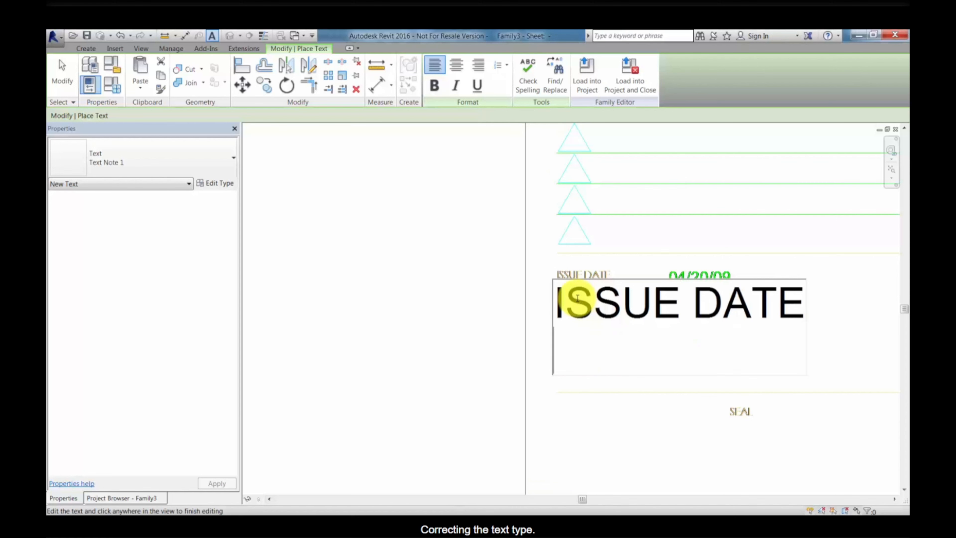
click(387, 286)
key(Escape)
Reduce the ISSUE DATE text type's size with Century Gothic as its font, and move the text onto the imported CAD caption
click(589, 310)
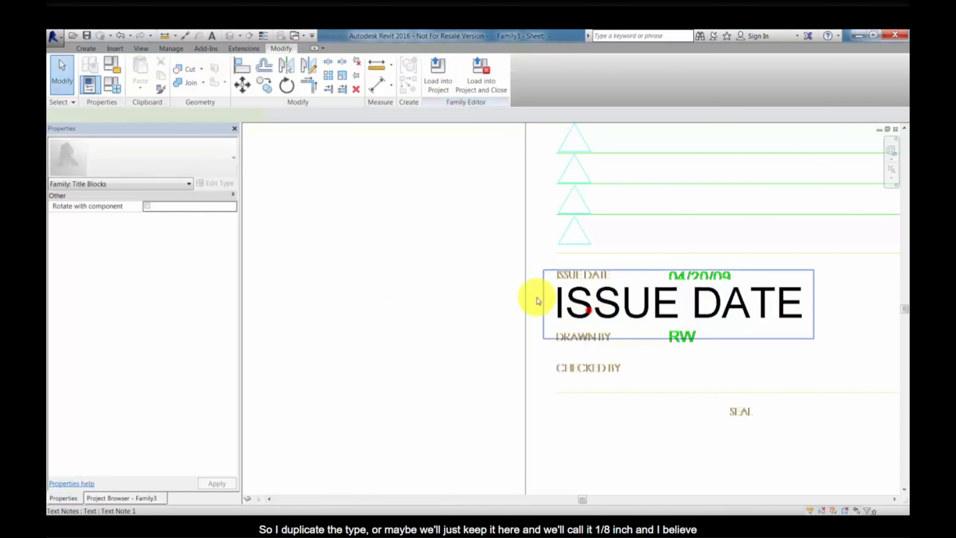
click(217, 184)
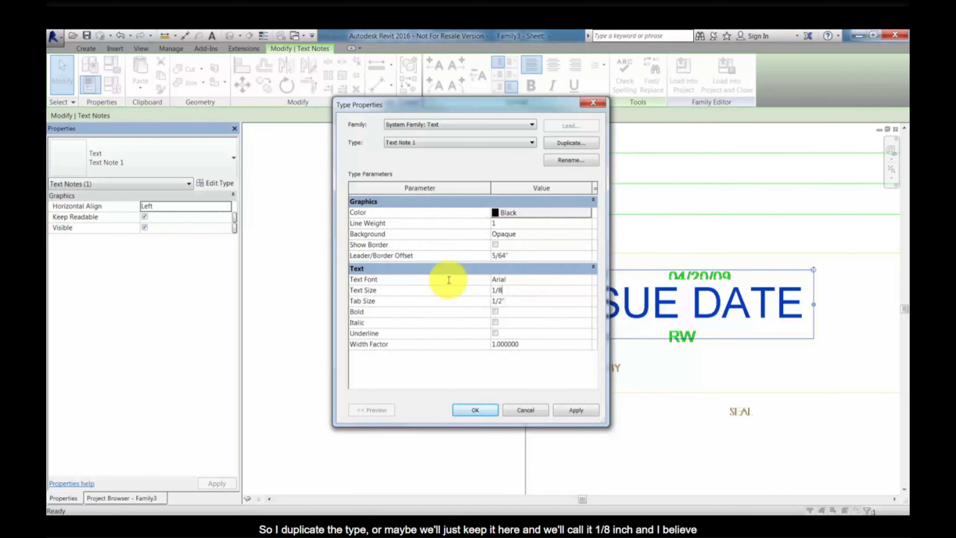
key(BackSpace)
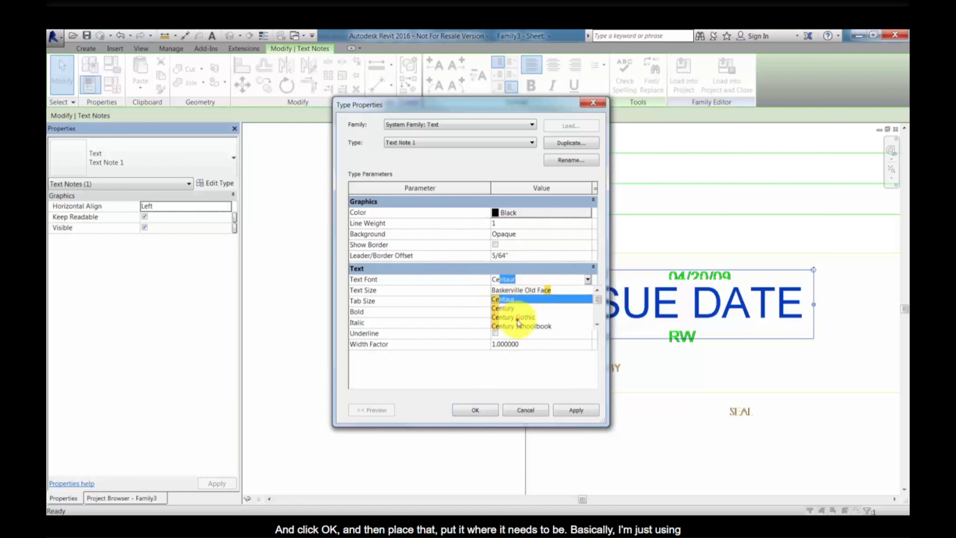
click(516, 317)
click(475, 410)
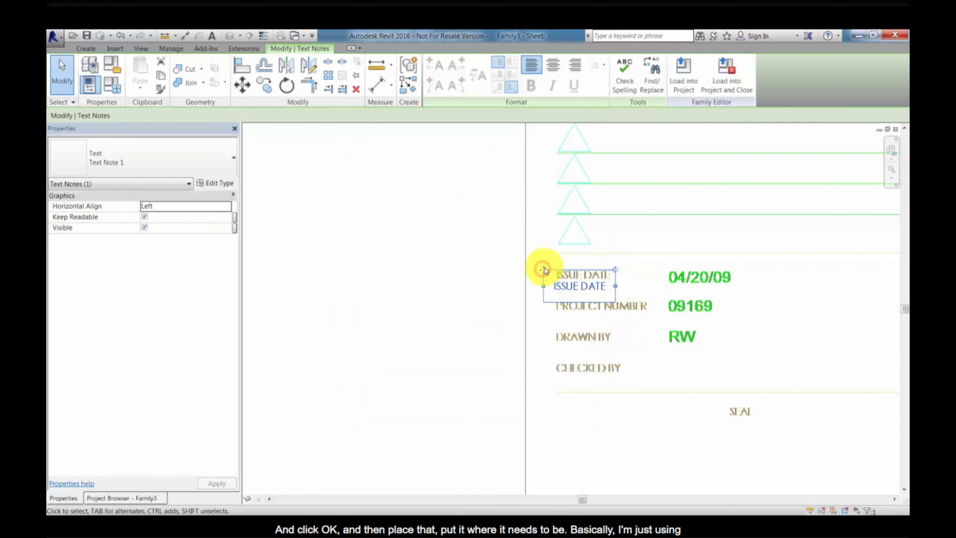
drag(545, 263, 546, 259)
key(Escape)
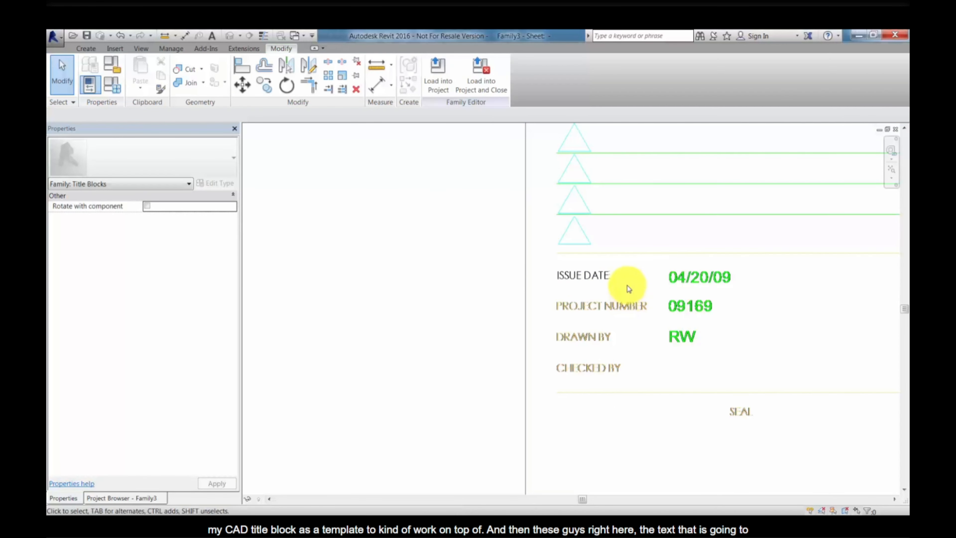
Place a label with the Project Issue Date parameter at the imported date value and widen it to fit on one line
middle_drag(688, 297, 641, 291)
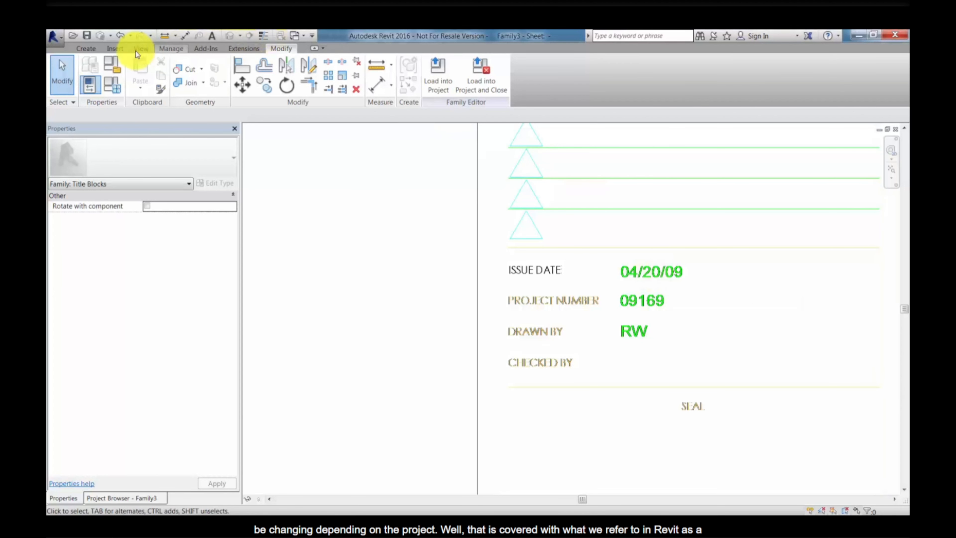
click(86, 48)
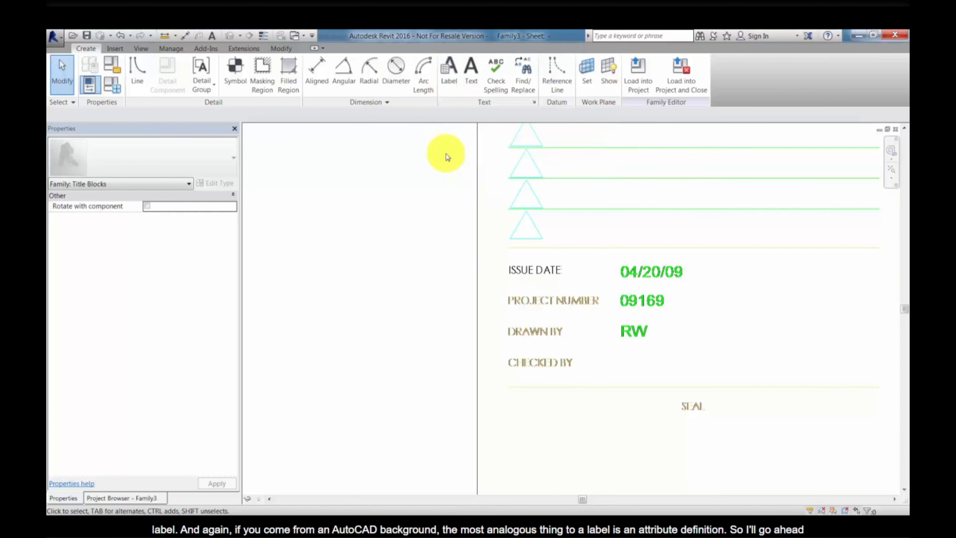
click(450, 81)
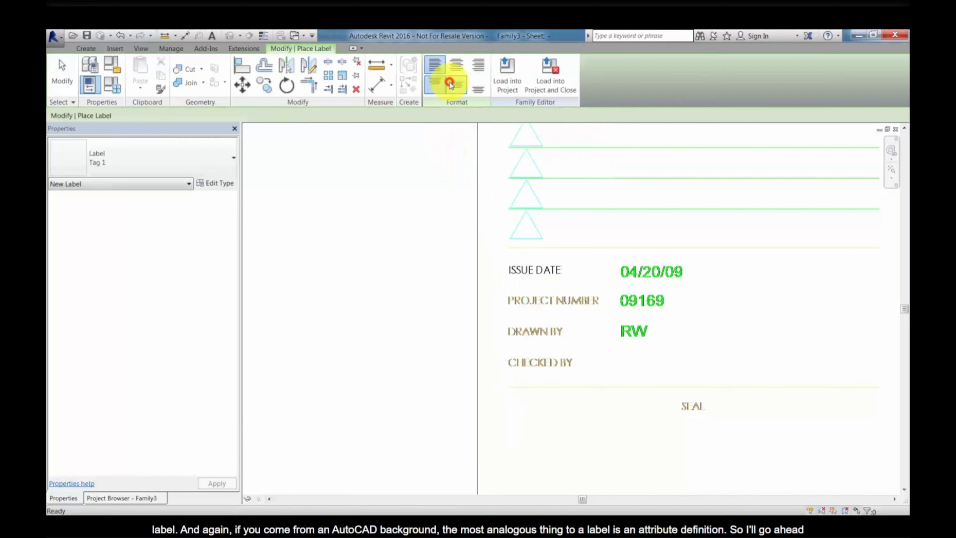
click(622, 274)
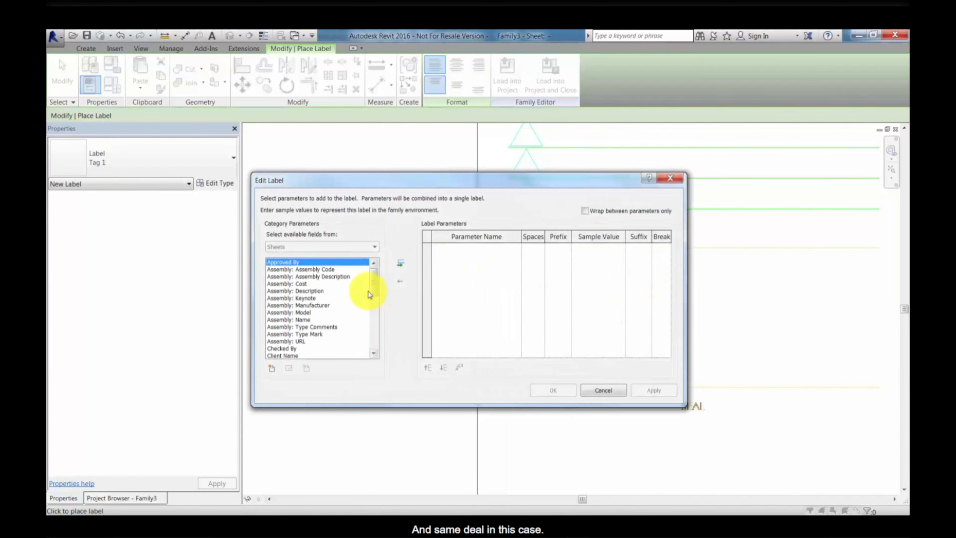
drag(416, 182, 392, 161)
drag(351, 280, 352, 325)
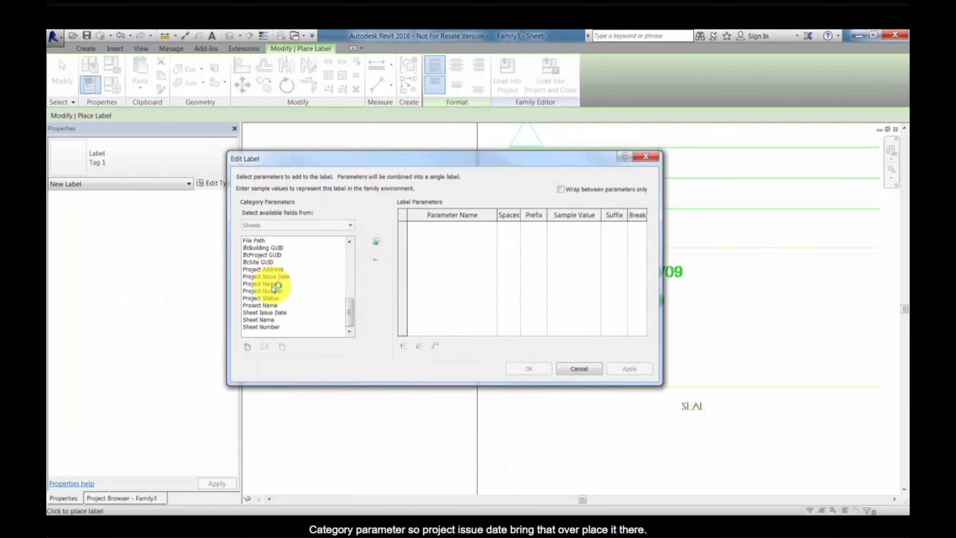
click(376, 240)
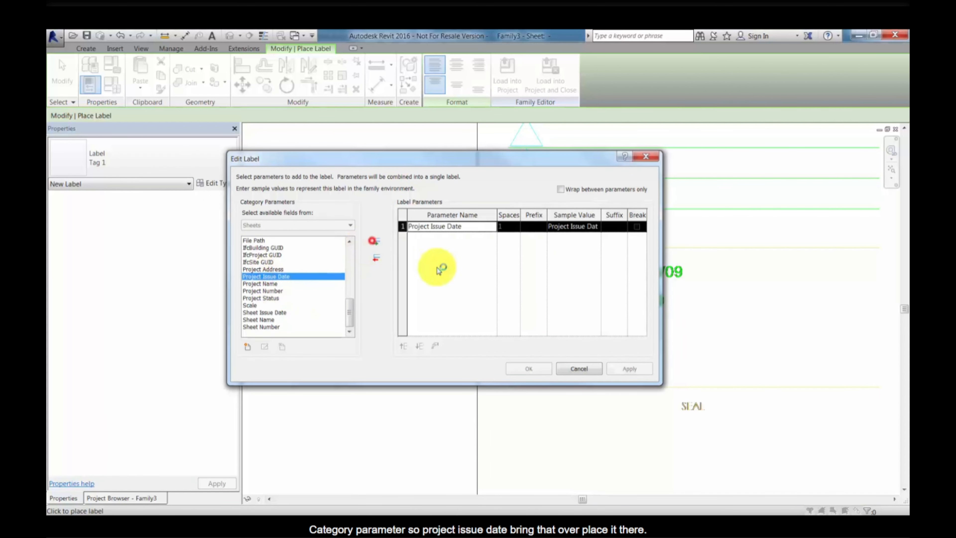
click(542, 369)
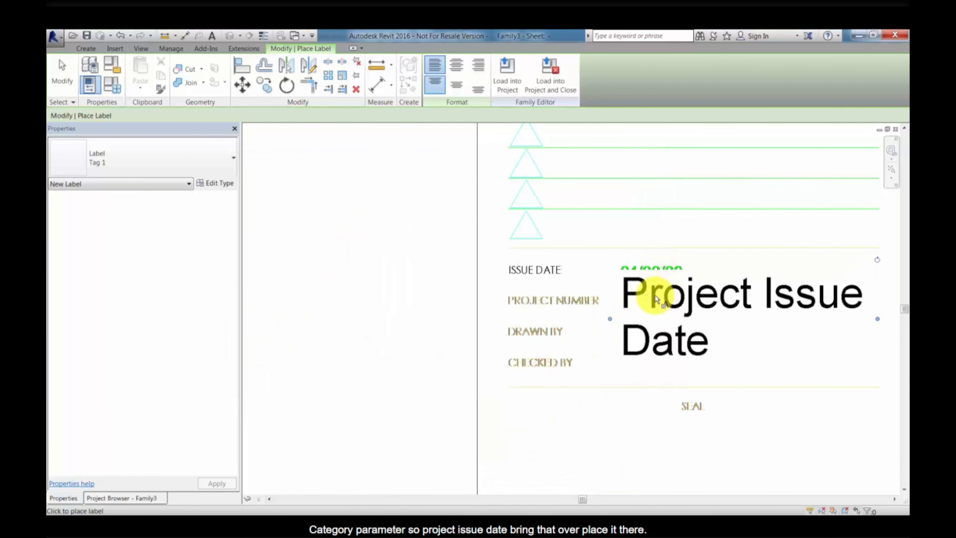
scroll(655, 288, down, 2)
drag(782, 310, 840, 306)
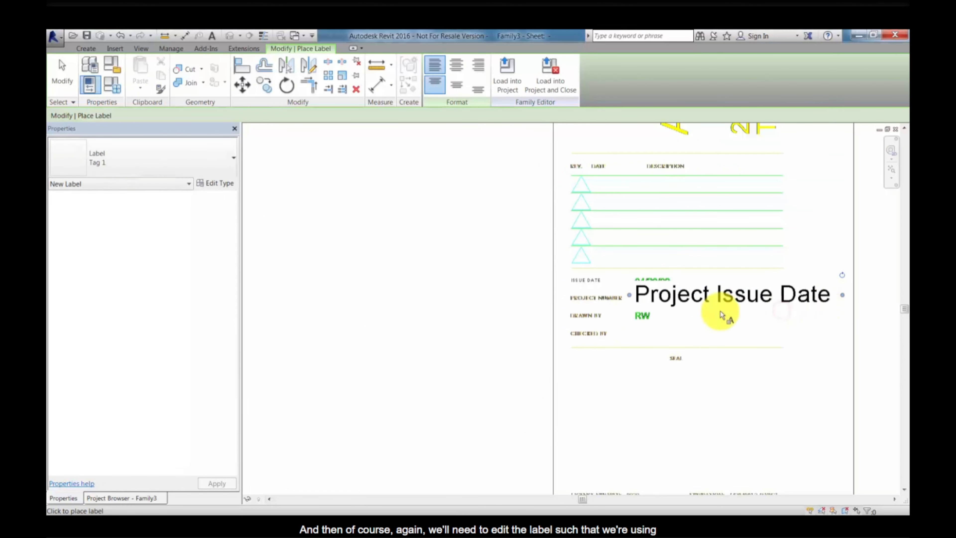
Set the Project Issue Date label type's font to Century Gothic and its text size to 1/16"
click(231, 183)
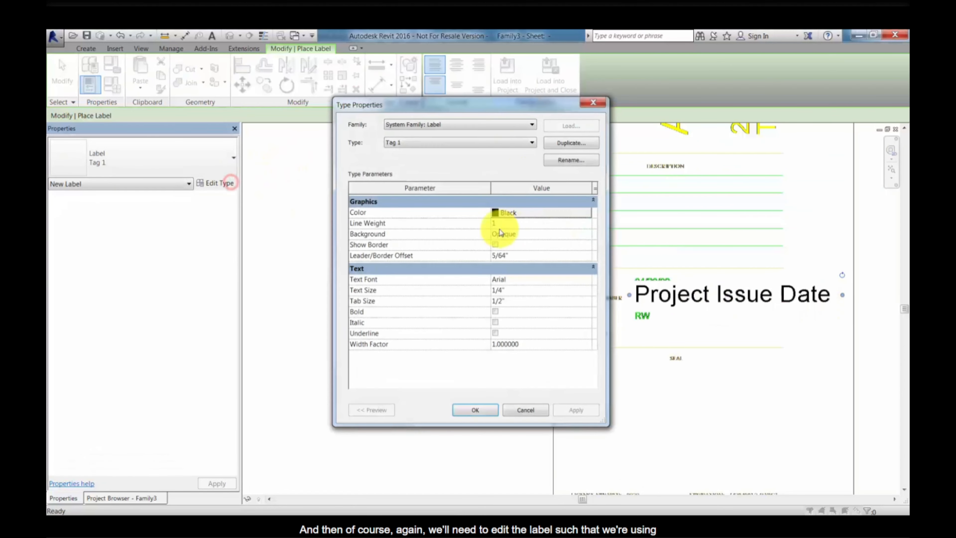
click(534, 279)
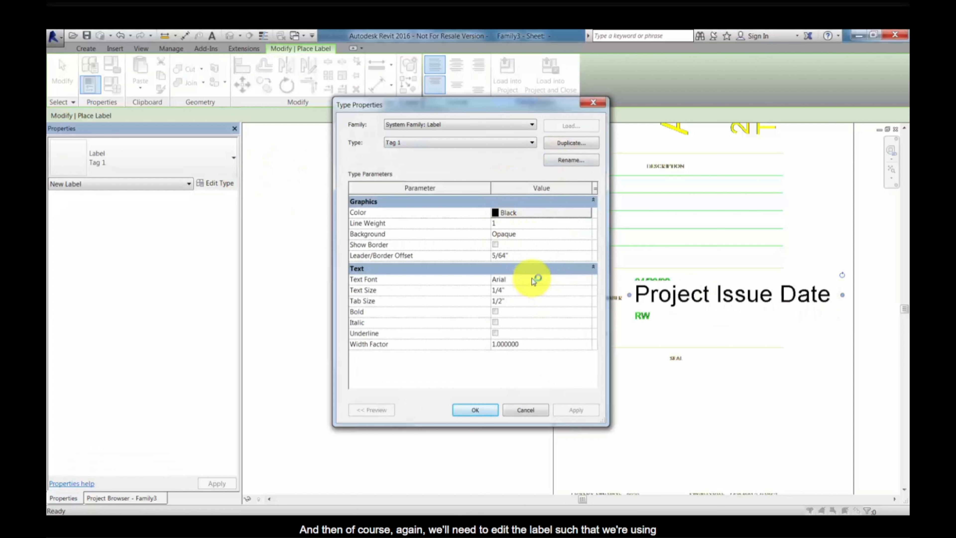
key(BackSpace)
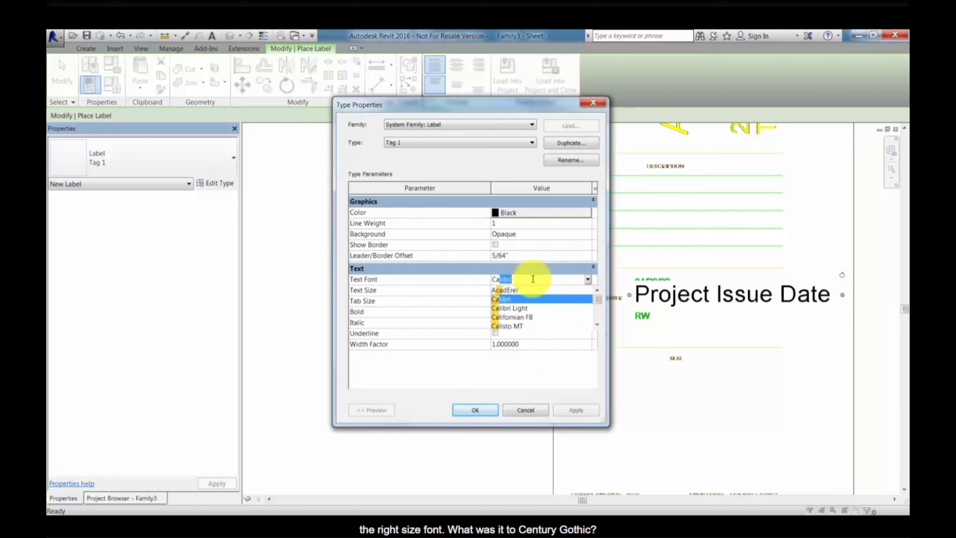
text(Ce)
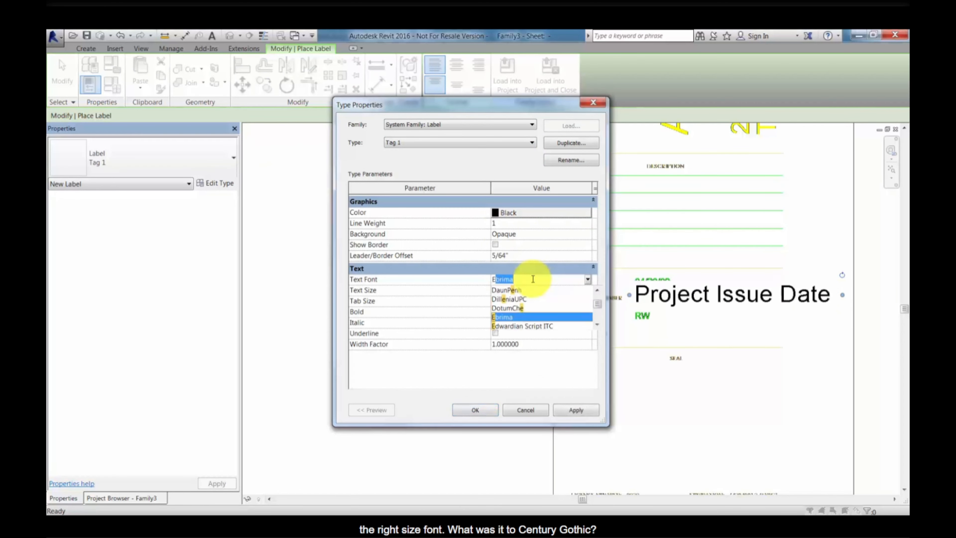
text(ntury)
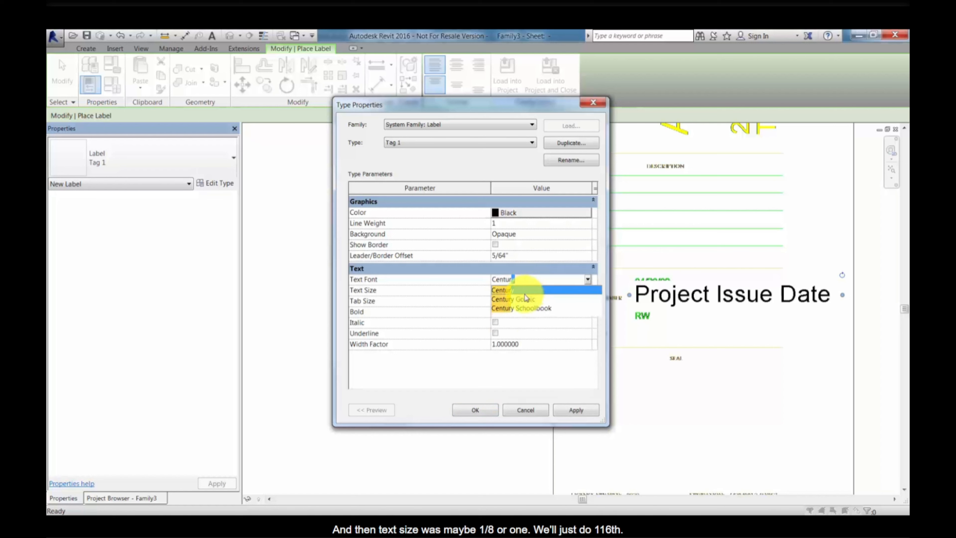
click(519, 298)
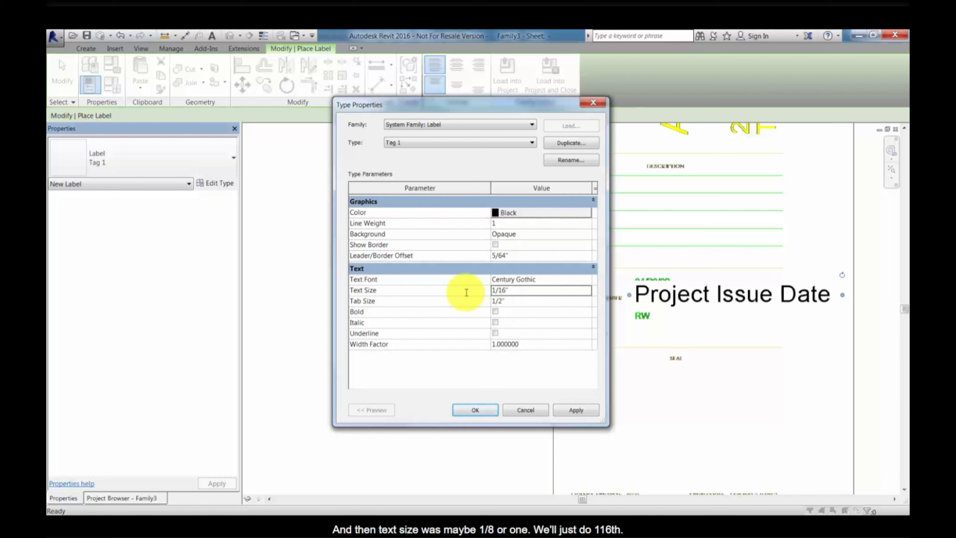
click(574, 409)
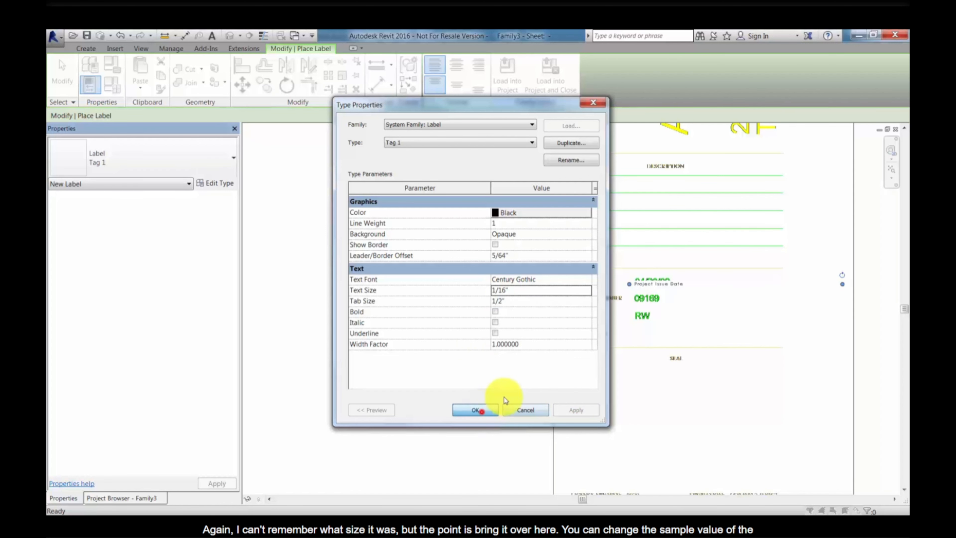
click(481, 411)
Change the Project Issue Date label's sample value to 04/02/09
scroll(673, 266, up, 5)
click(682, 263)
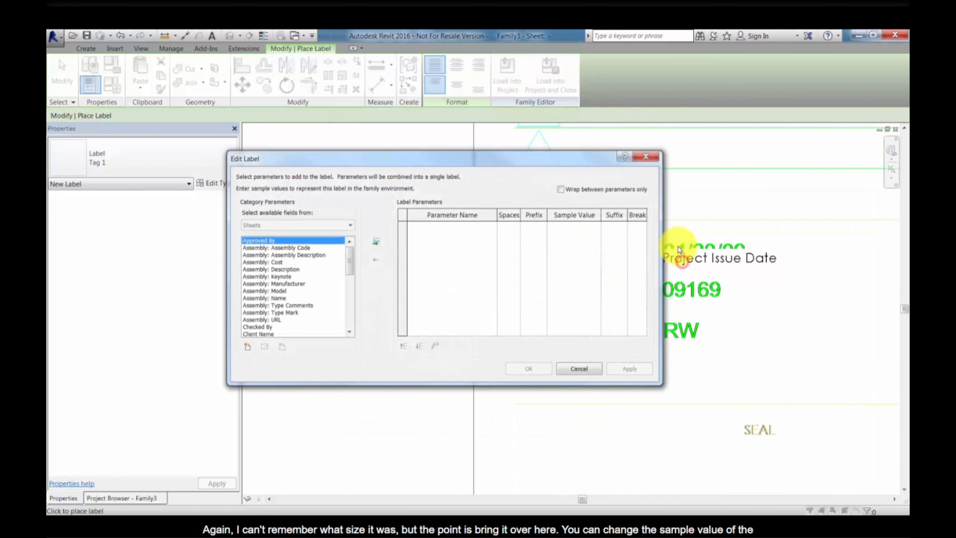
click(602, 365)
click(698, 275)
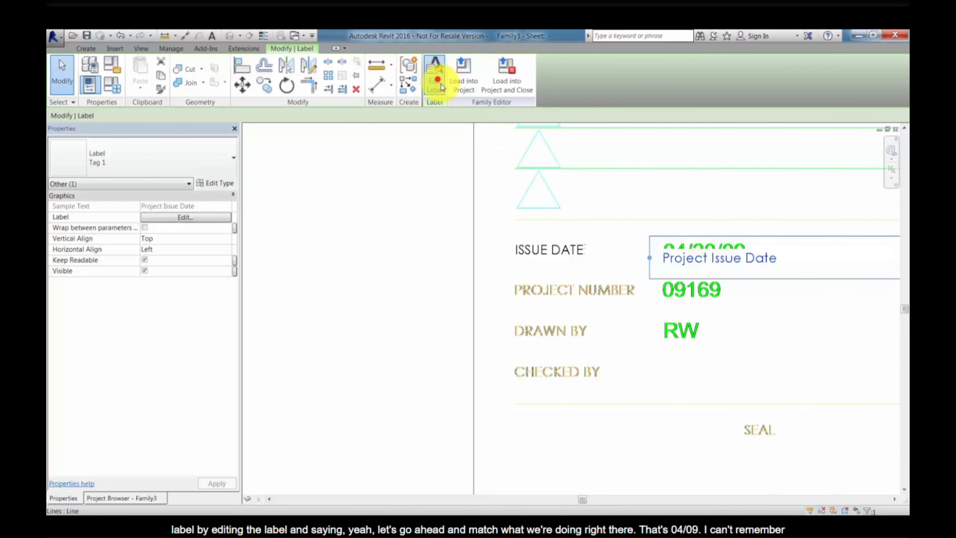
click(434, 77)
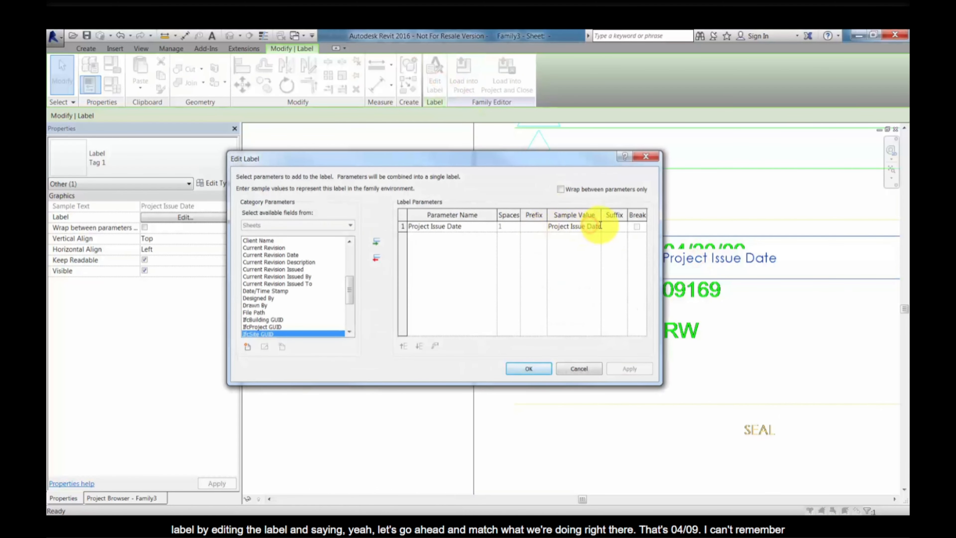
drag(600, 226, 533, 221)
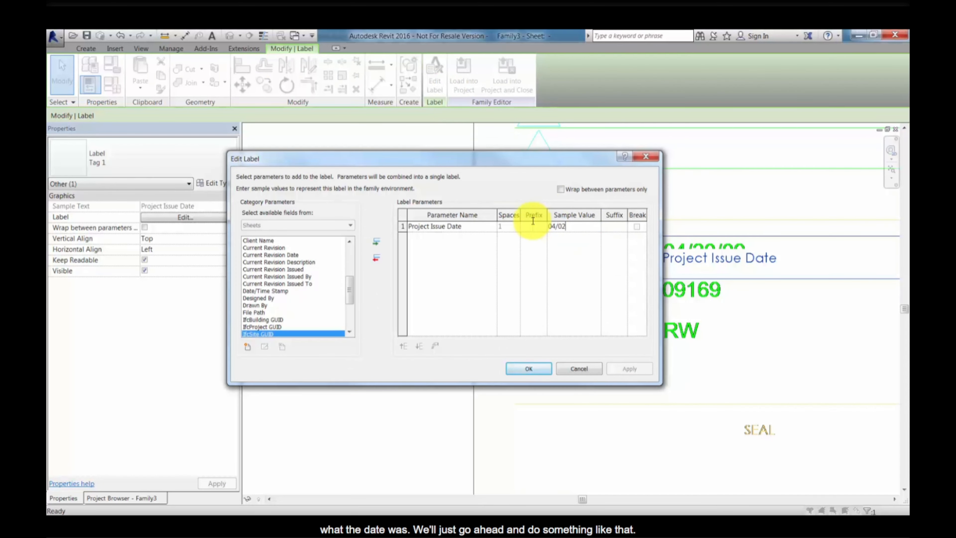
text(/09)
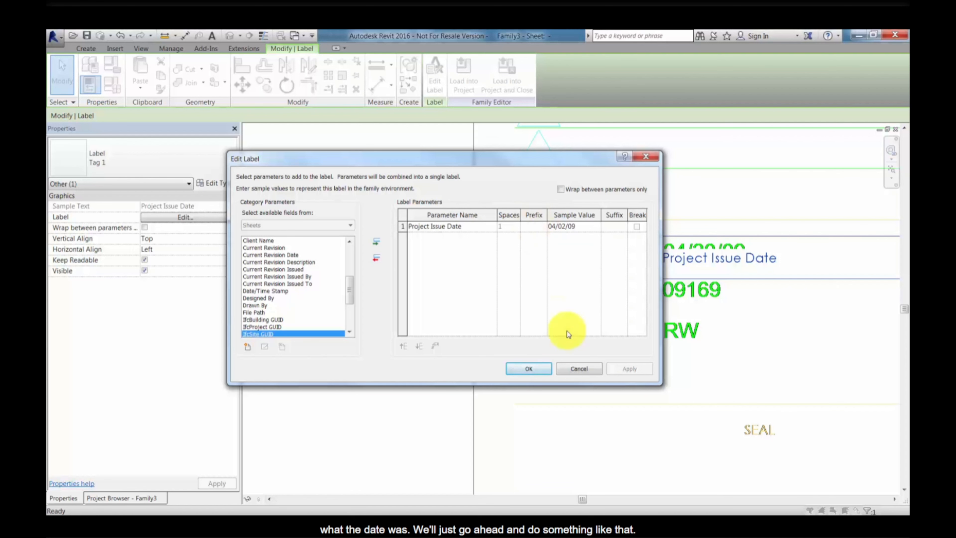
click(542, 367)
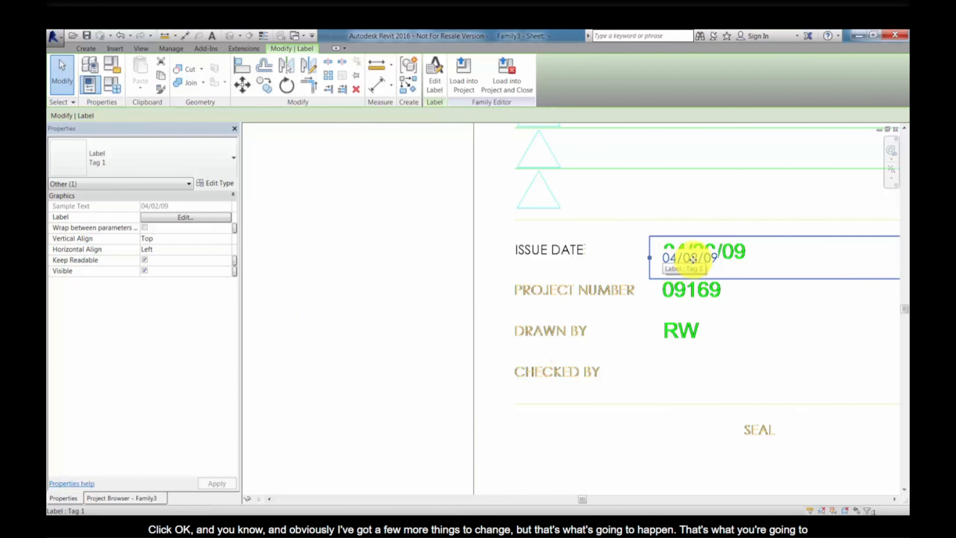
Move the issue date label up in line with the ISSUE DATE caption and narrow its box to fit the title strip
drag(697, 253, 696, 252)
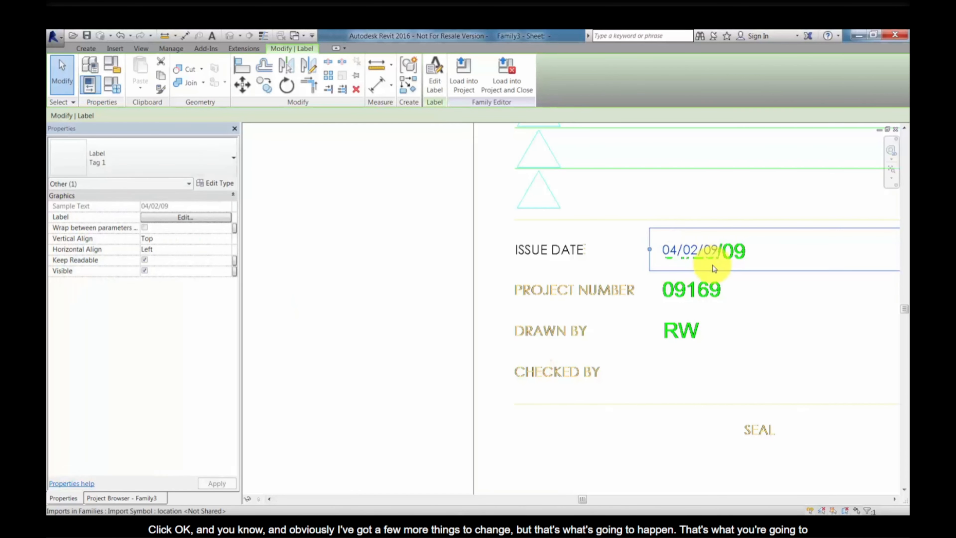
click(712, 273)
scroll(702, 258, down, 4)
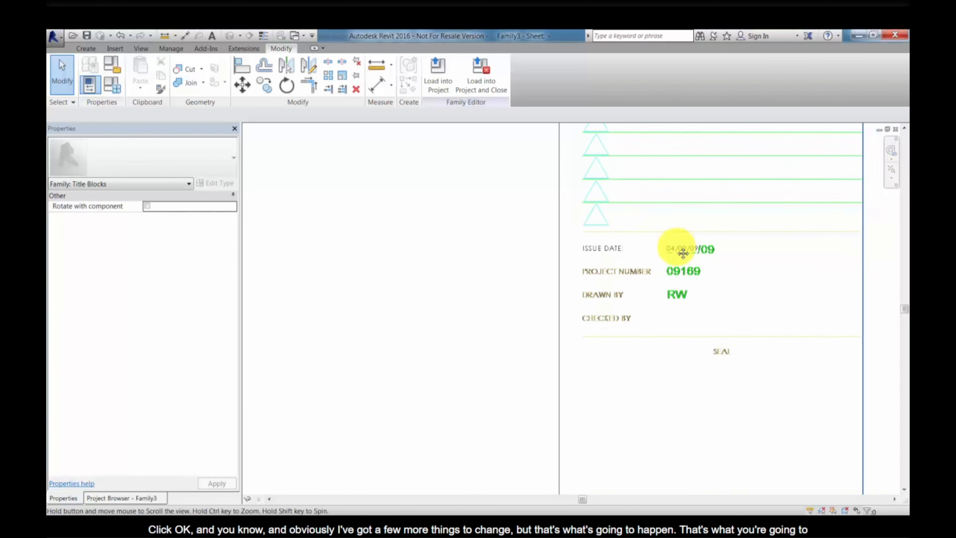
click(669, 244)
scroll(669, 243, down, 3)
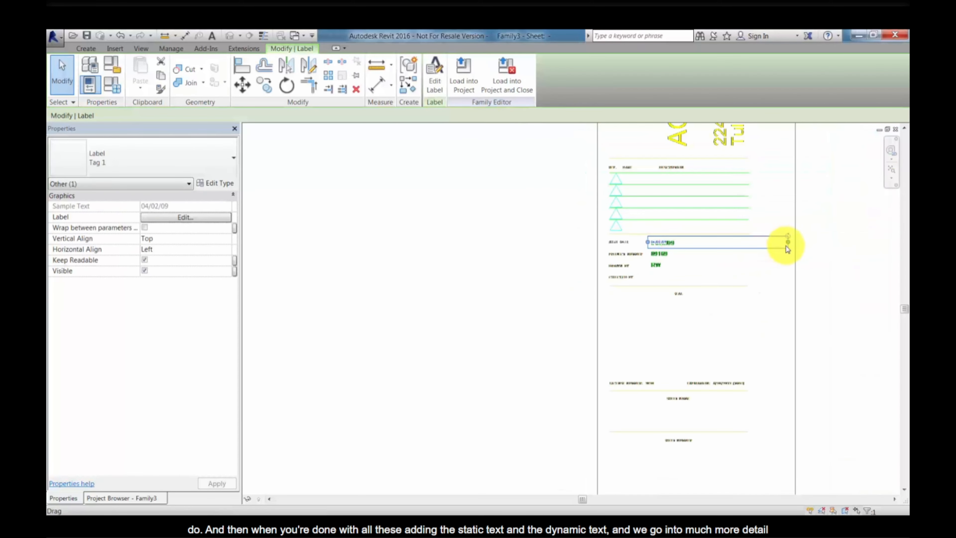
drag(723, 238, 710, 242)
scroll(709, 241, down, 2)
click(710, 180)
Delete the imported TB_22x34.dwg CAD title block from the sheet family
middle_drag(702, 160, 684, 238)
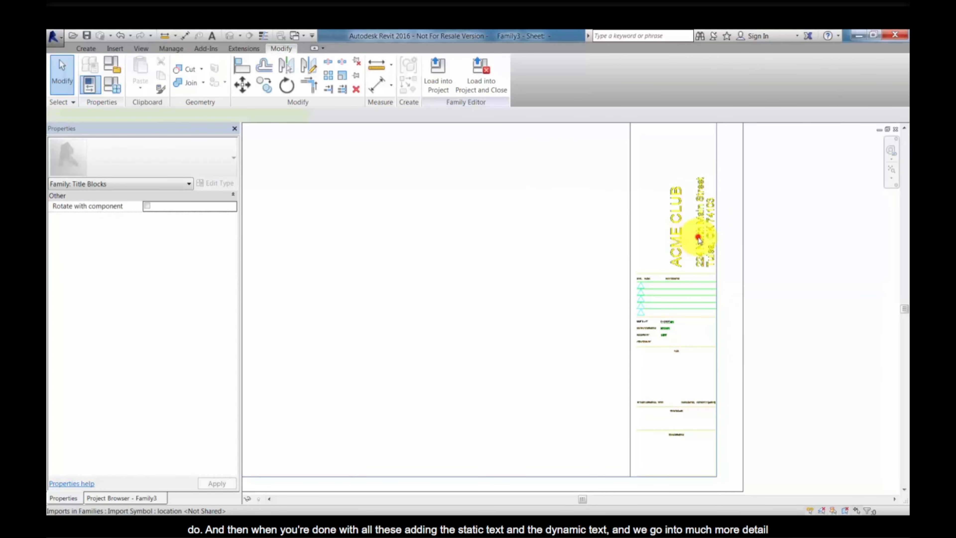
click(698, 239)
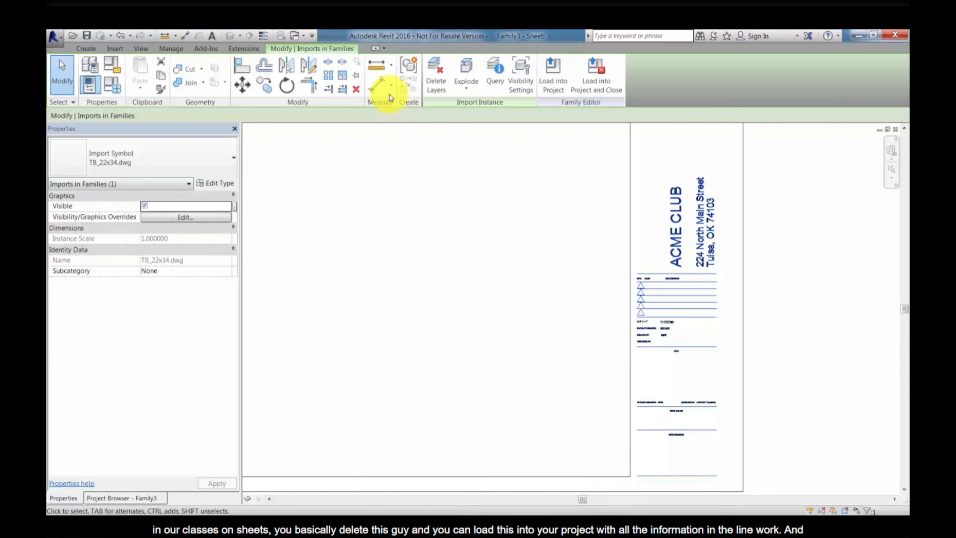
click(356, 89)
middle_drag(513, 243, 608, 270)
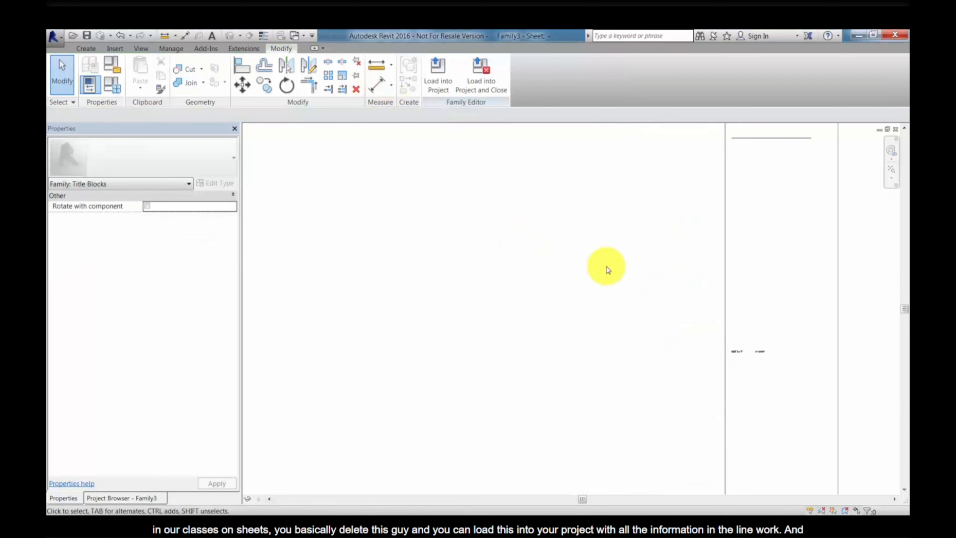
Save the title block family as EP_34x22 Titleblock and load it into the architectural template
scroll(608, 270, down, 5)
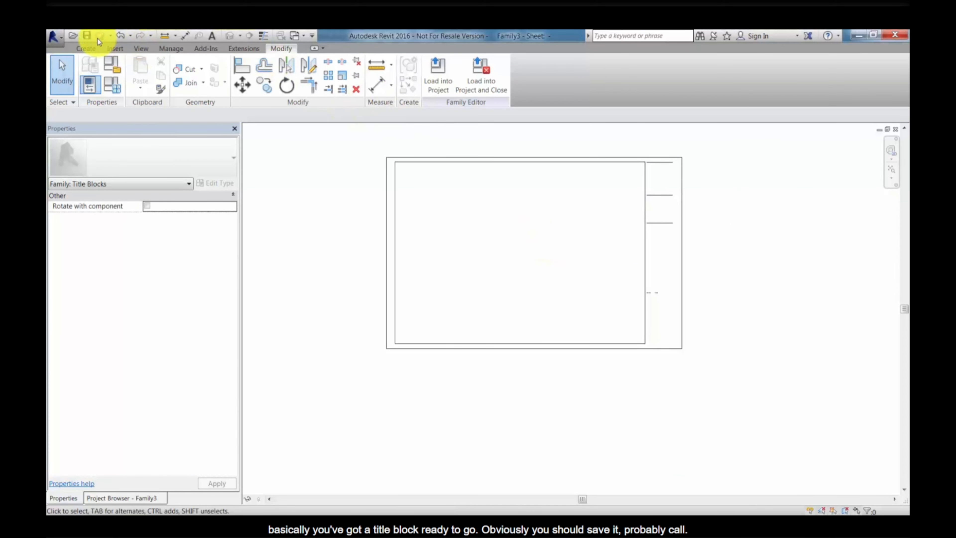
click(86, 35)
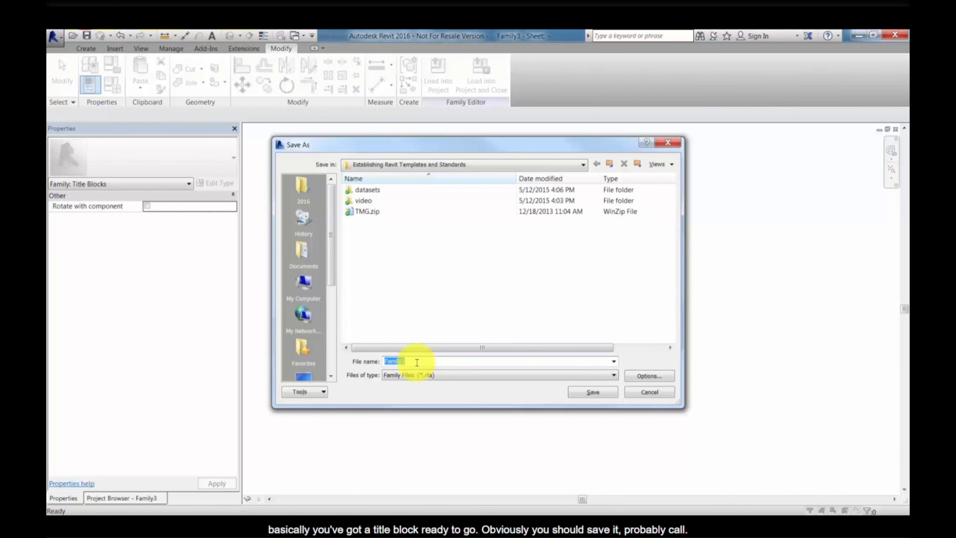
text(EP_)
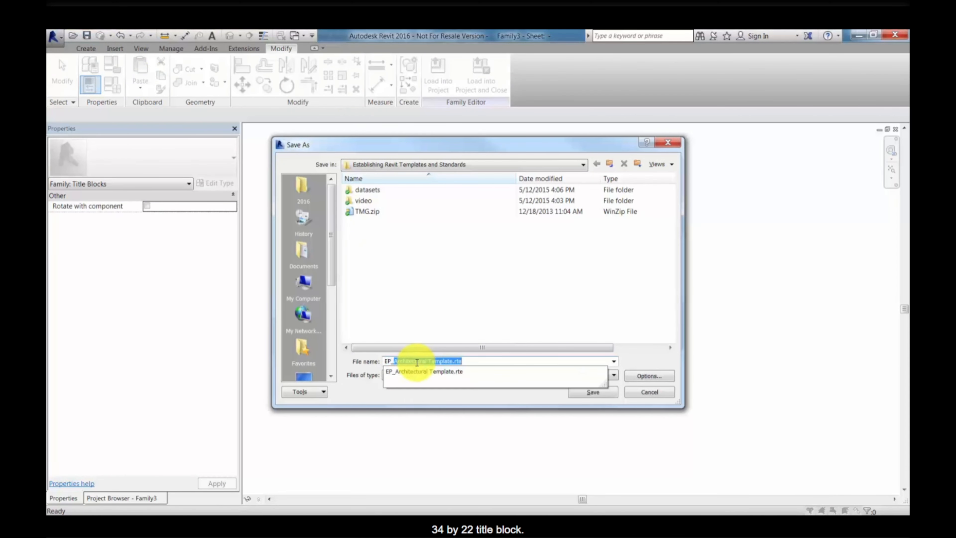
text(34x22 Titleblock)
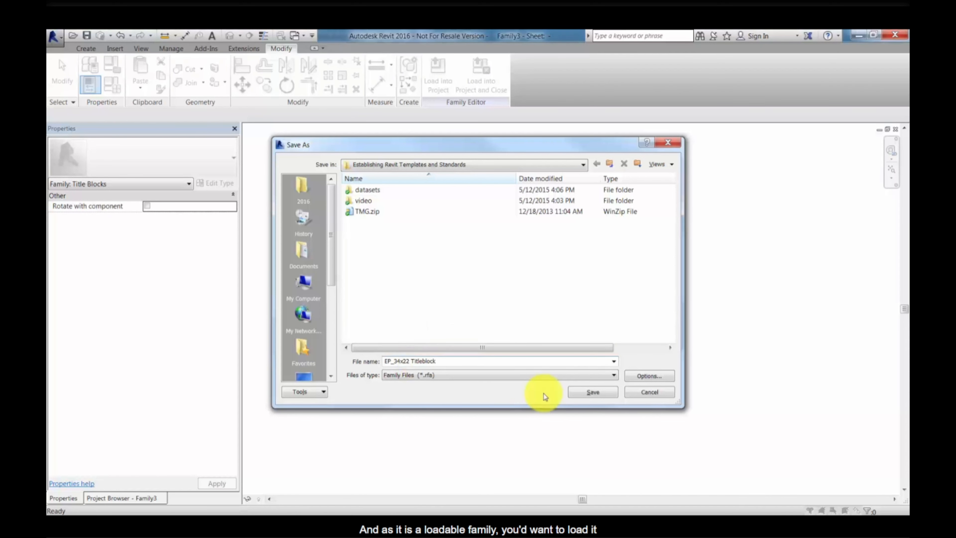
click(597, 392)
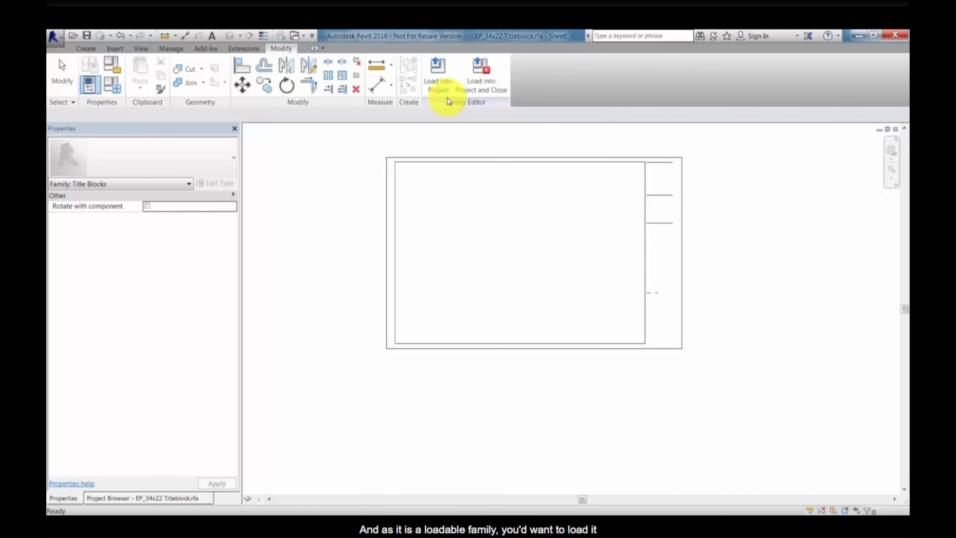
click(438, 81)
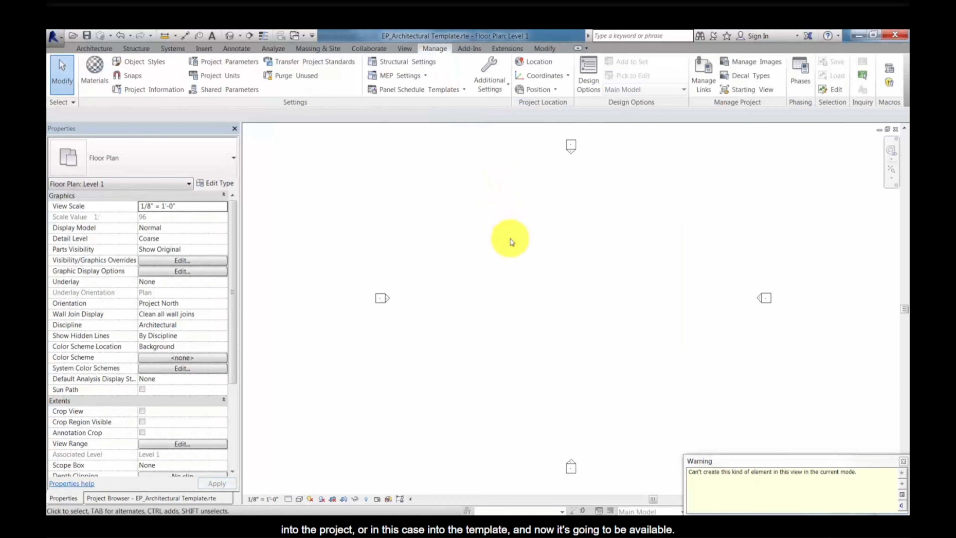
click(903, 461)
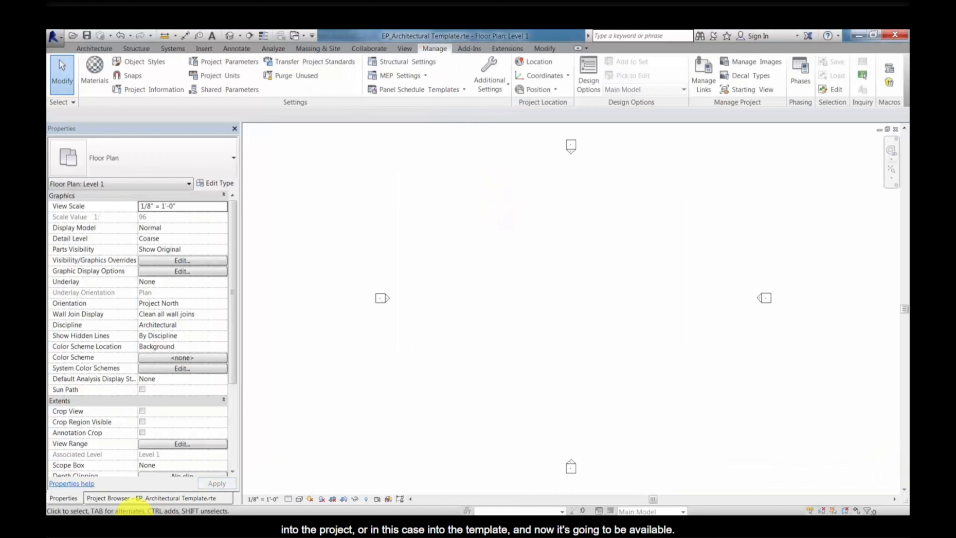
Look through the template's annotation symbol families for the loaded EP_34x22 Titleblock and its type
click(120, 500)
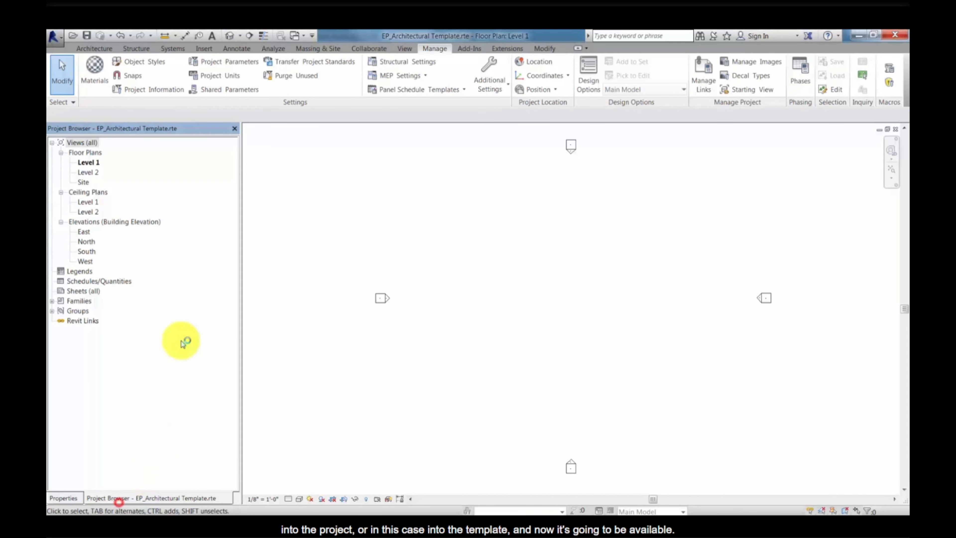
click(52, 302)
scroll(83, 320, down, 1)
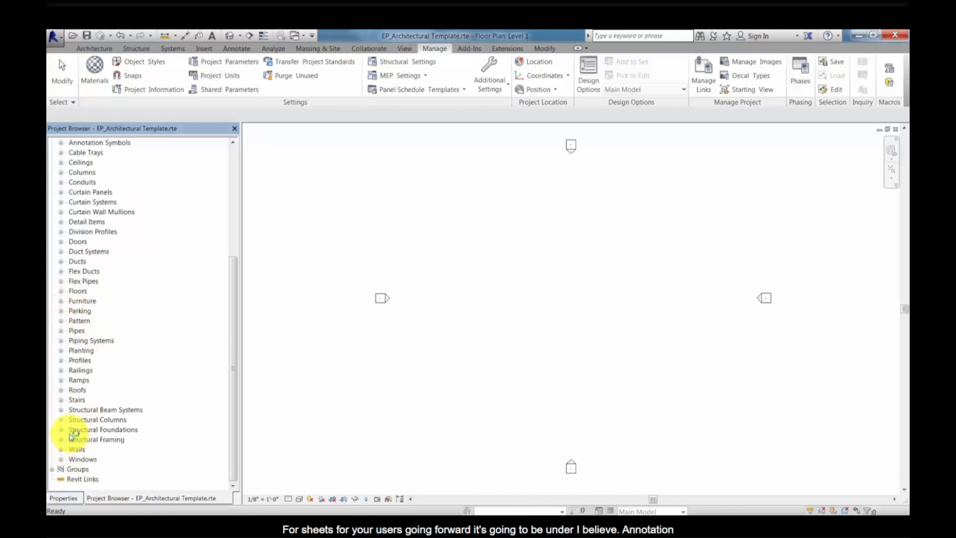
drag(234, 295, 234, 233)
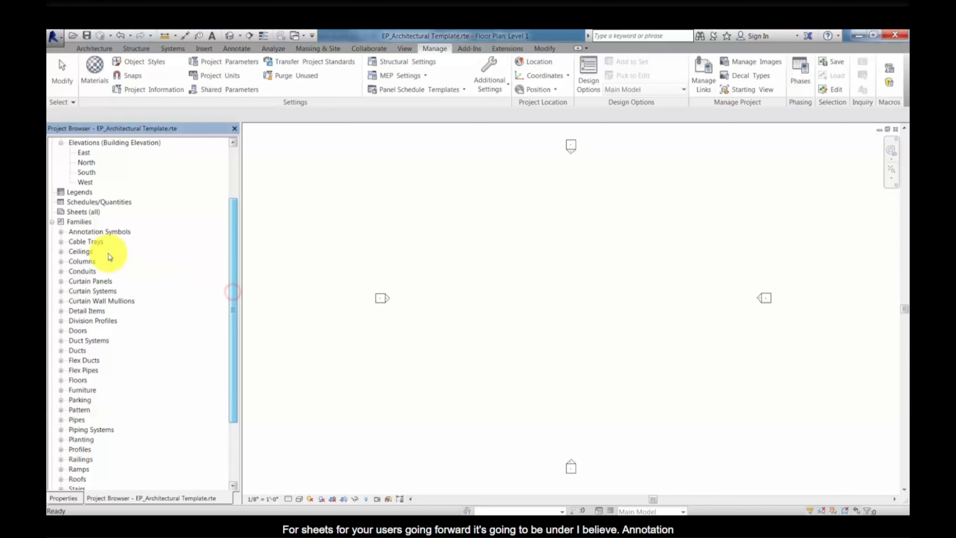
click(61, 231)
scroll(66, 237, down, 4)
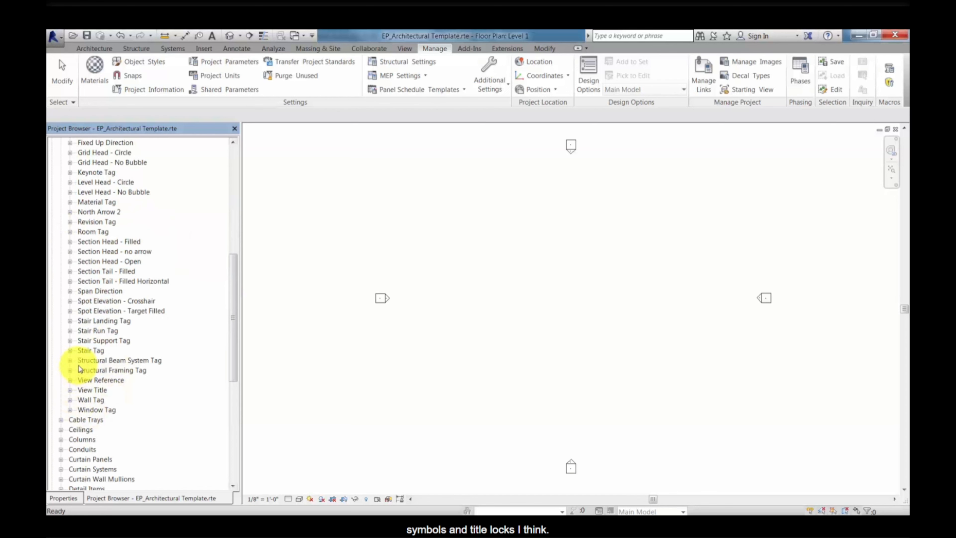
scroll(84, 364, up, 3)
scroll(101, 203, up, 1)
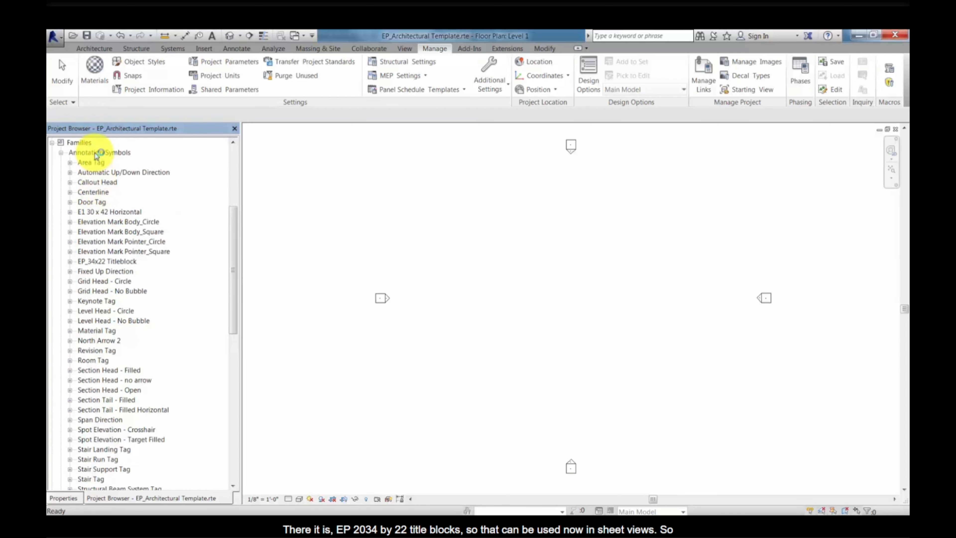
click(70, 261)
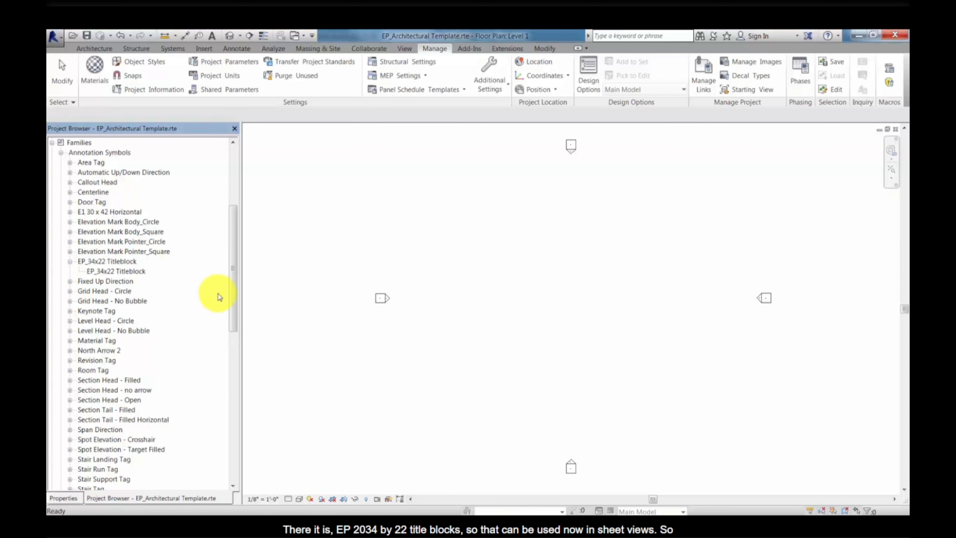
drag(234, 282, 235, 209)
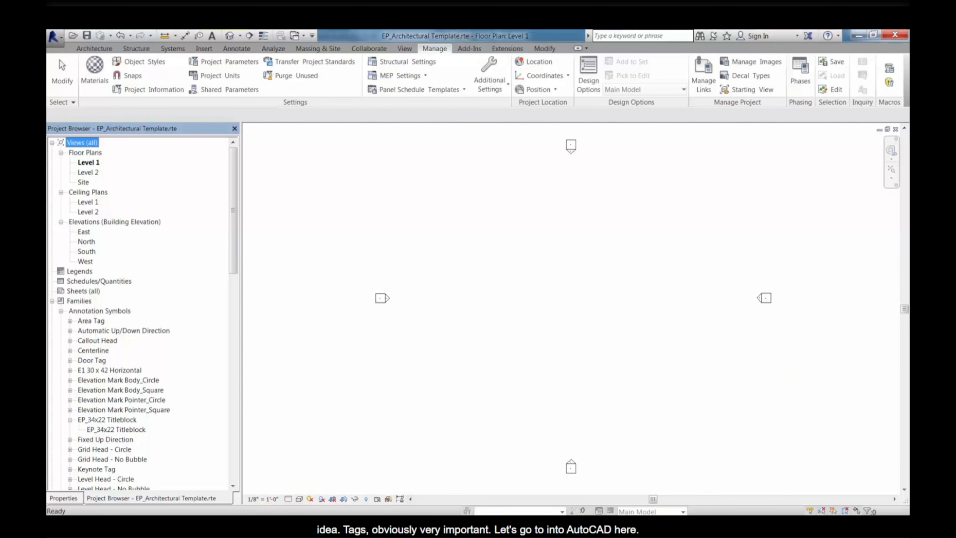
Switch to AutoCAD and examine the hexagonal door tag in the TMG Door Tag A drawing
key(alt+Tab)
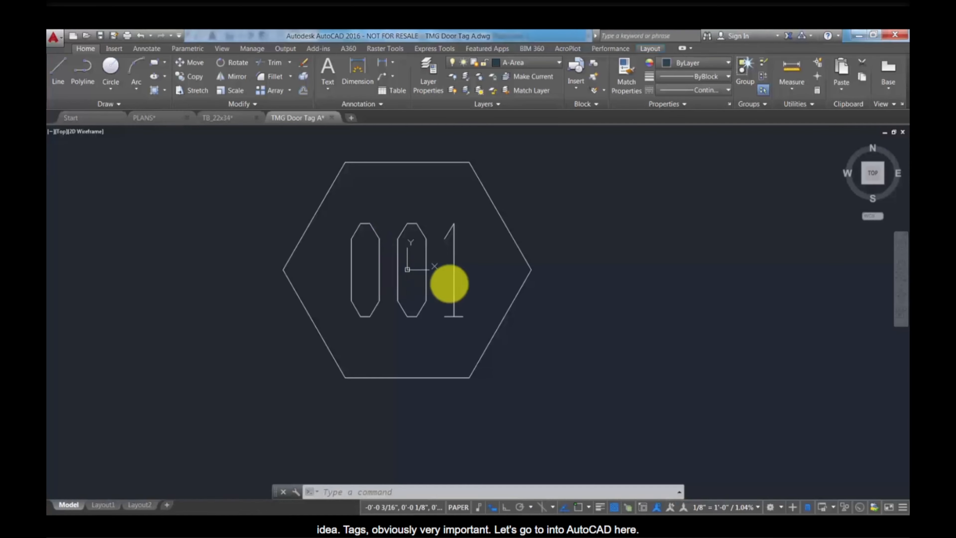
middle_drag(429, 302, 446, 317)
scroll(447, 317, up, 2)
scroll(445, 316, down, 4)
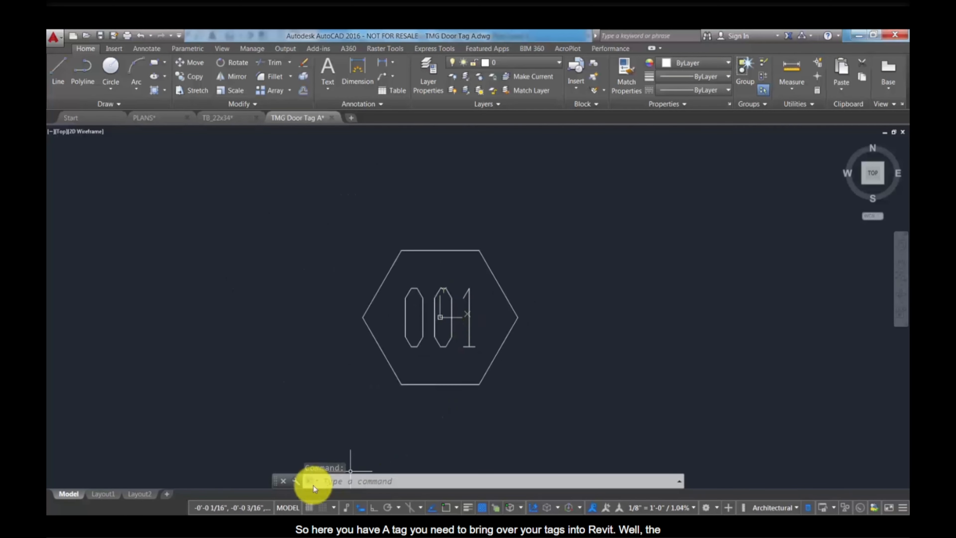
Switch back to Revit and create a new annotation symbol family from the Door Tag.rft template
key(alt+Tab)
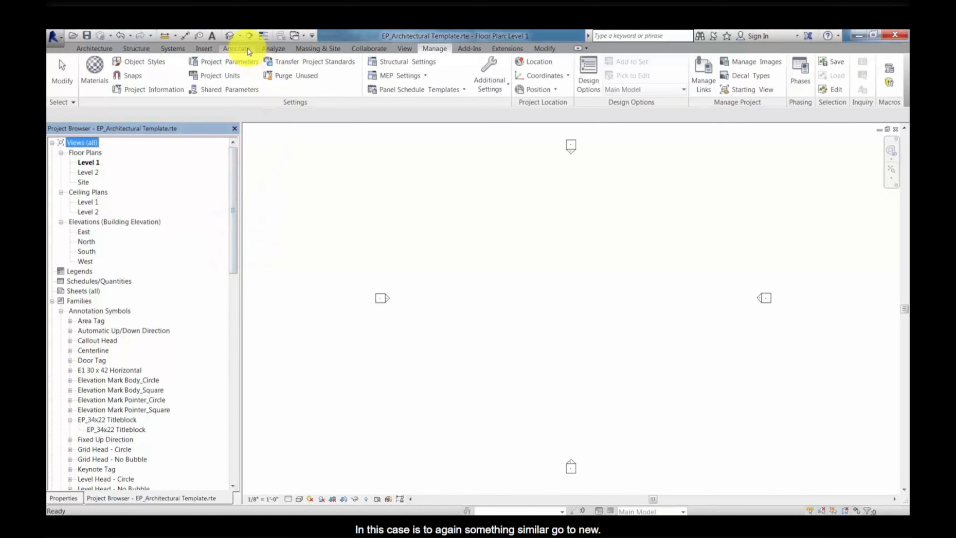
click(54, 36)
mouse_move(117, 87)
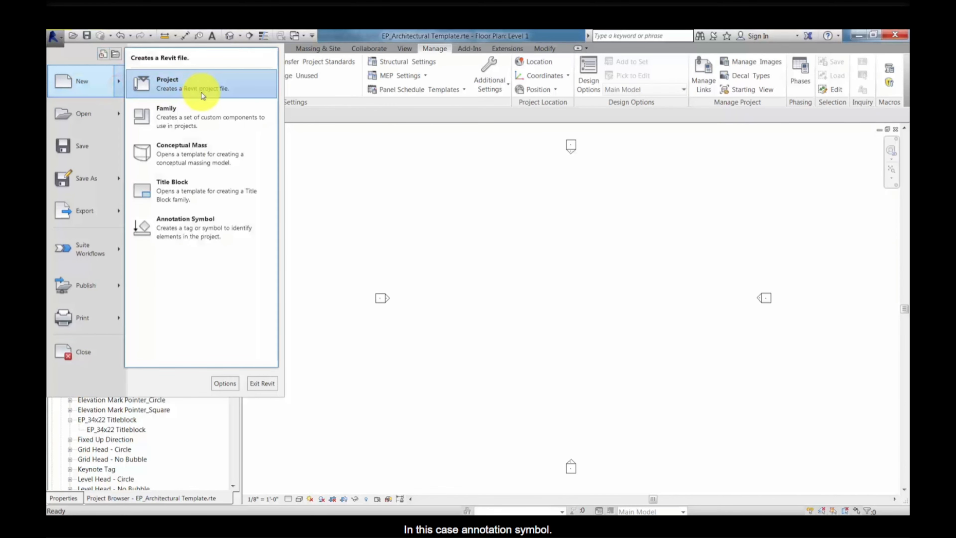
click(207, 231)
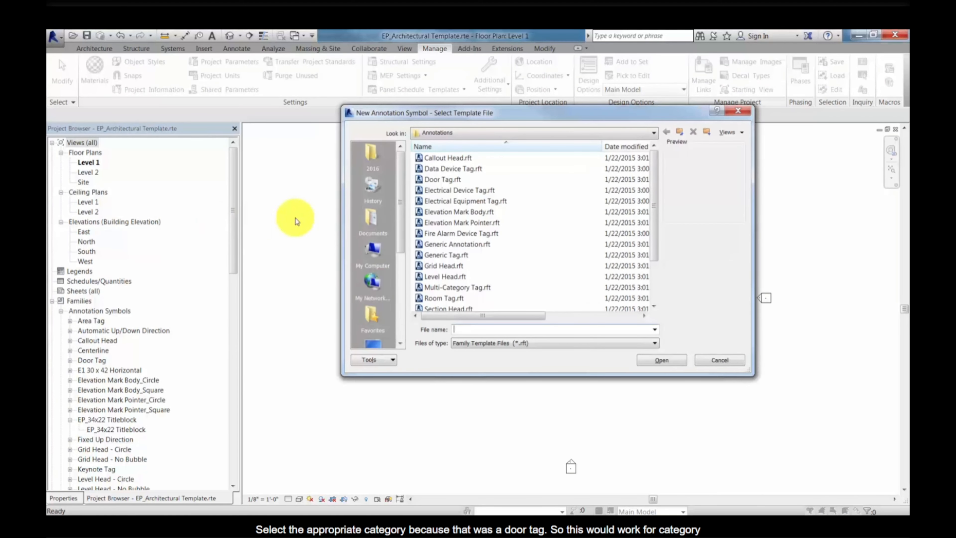
scroll(654, 212, down, 2)
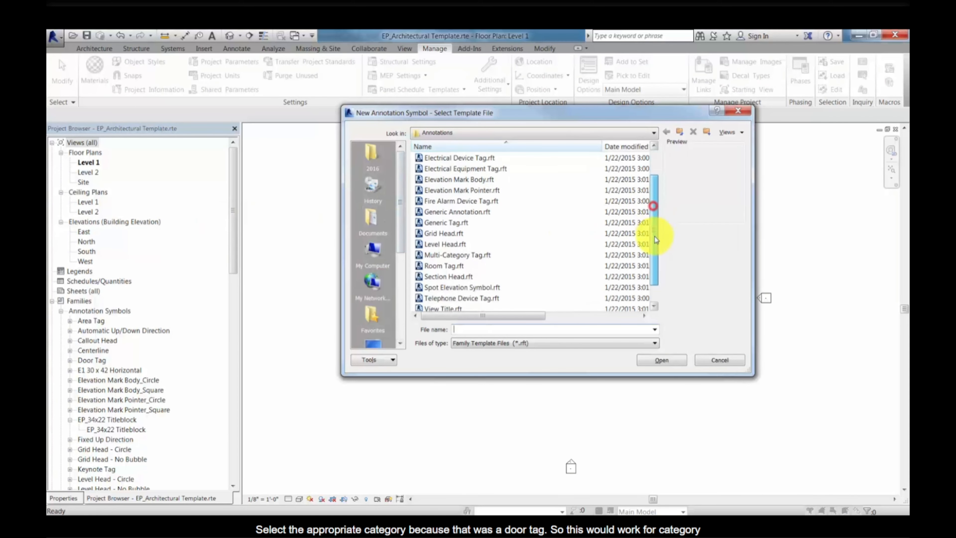
drag(658, 231, 650, 192)
click(451, 170)
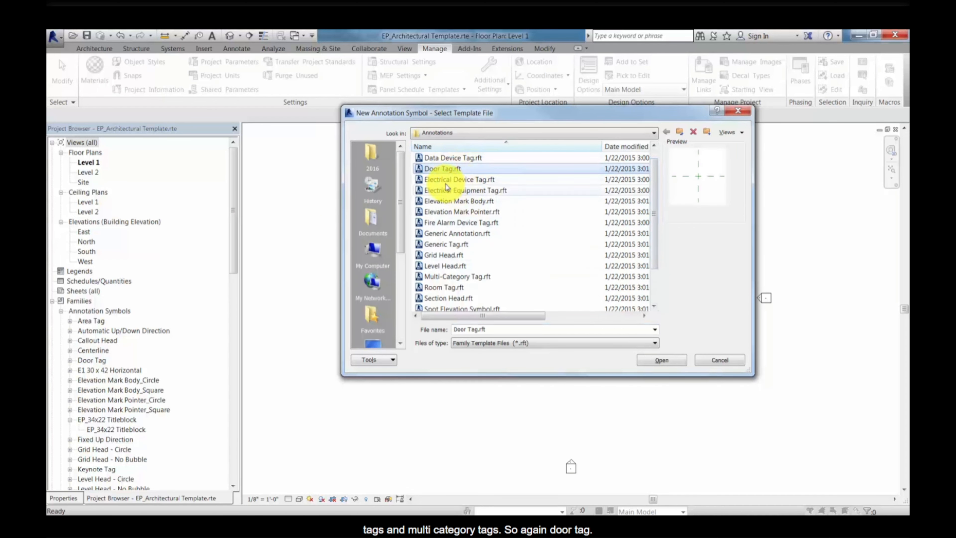
click(661, 360)
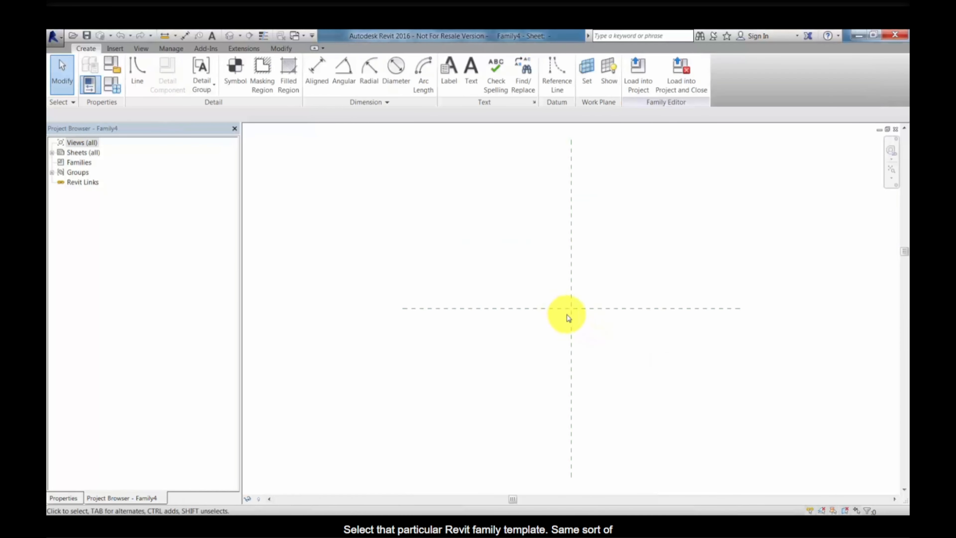
Import TMG Door Tag A.dwg into the door tag family with origin positioning, taking the geometry from model space
scroll(566, 321, up, 5)
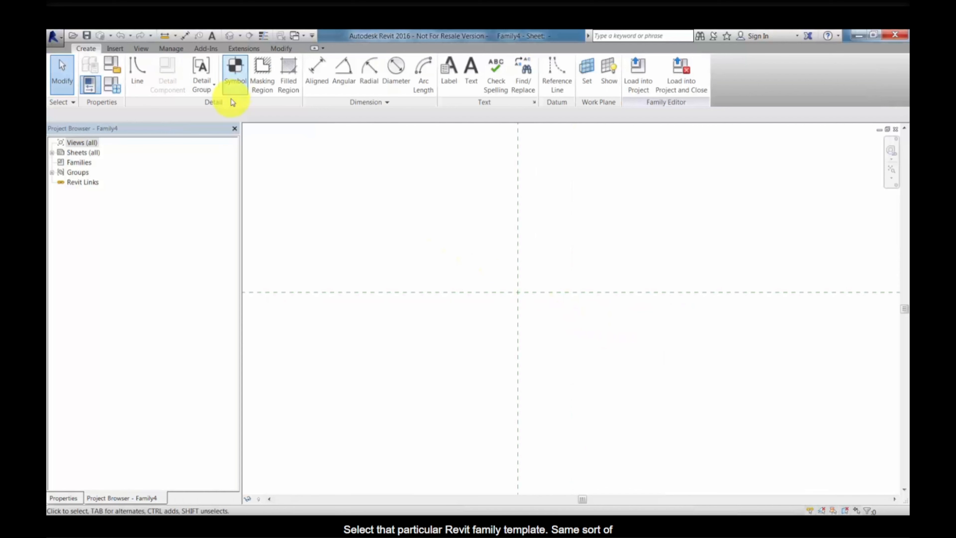
click(114, 49)
click(237, 79)
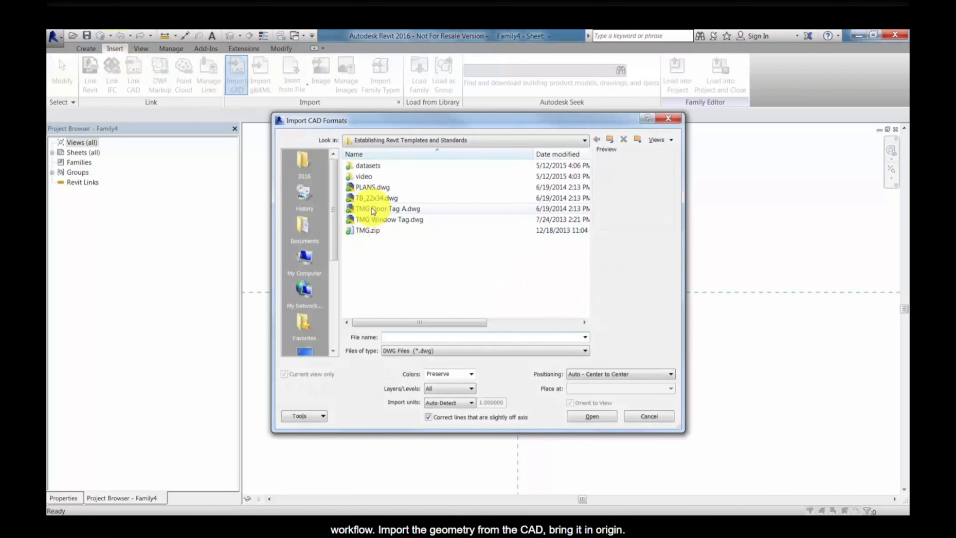
click(374, 209)
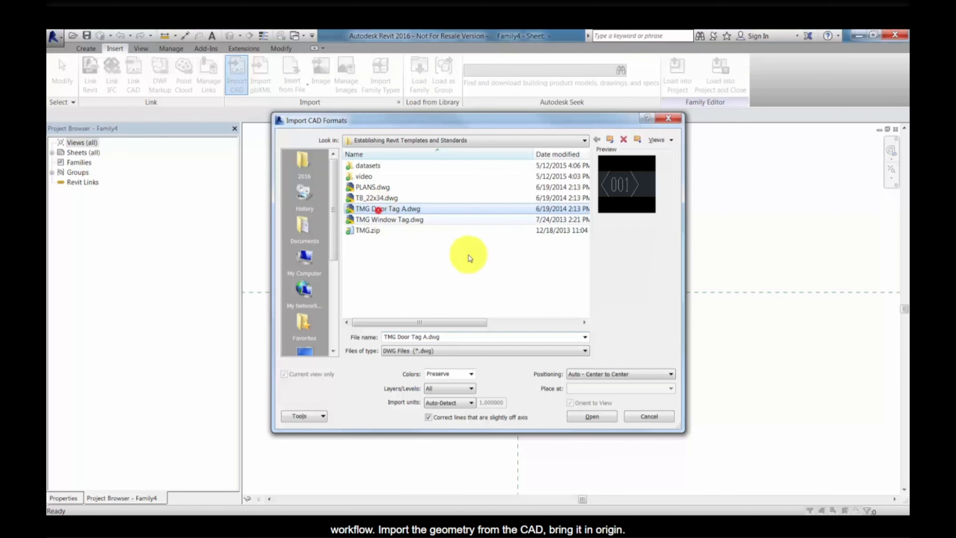
click(607, 375)
click(605, 388)
click(602, 418)
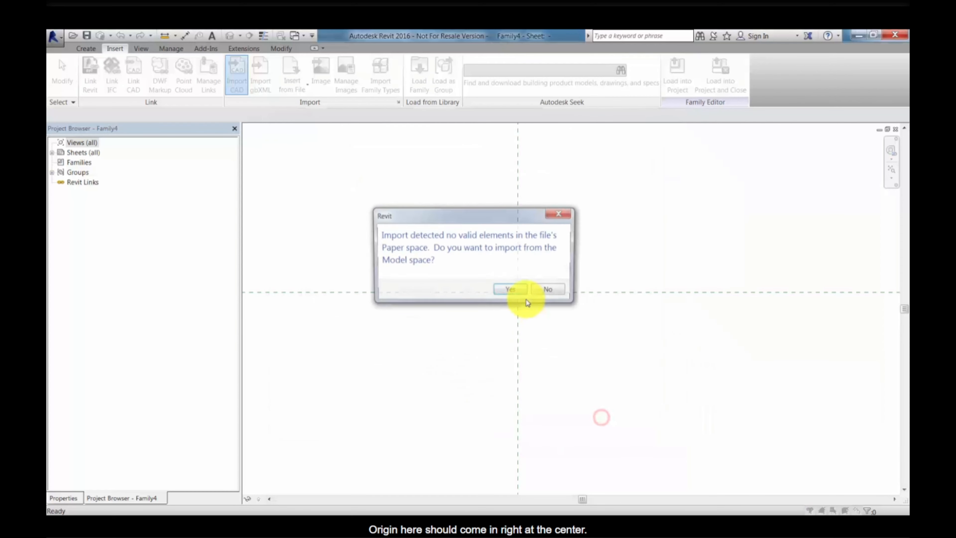
click(517, 291)
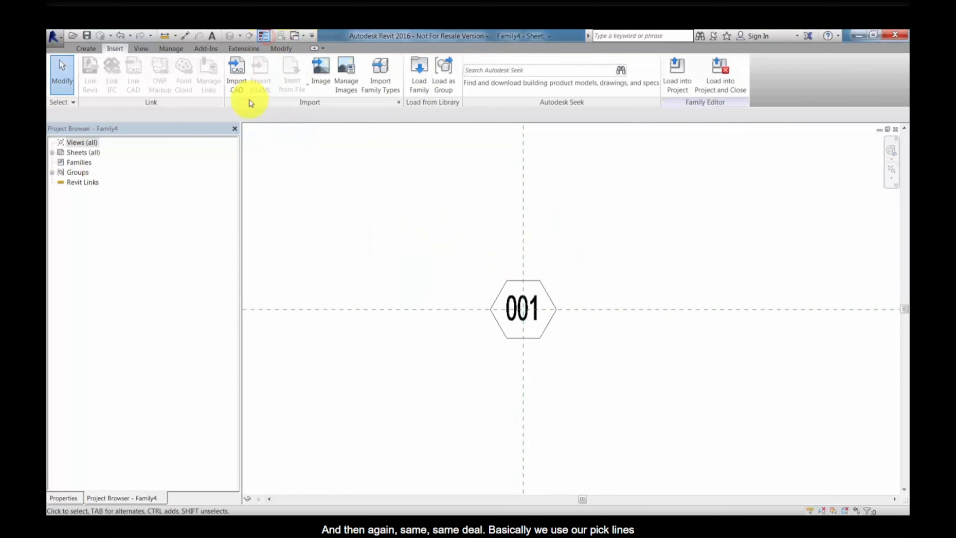
Trace the imported hexagon with picked lines in the Door Tags subcategory, selecting its connected edges as one chain
click(86, 49)
click(132, 78)
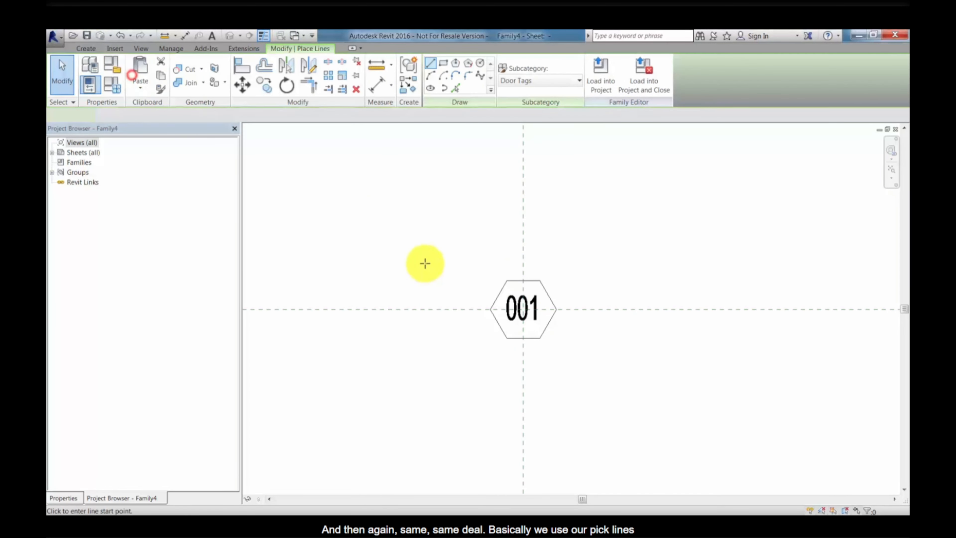
click(457, 87)
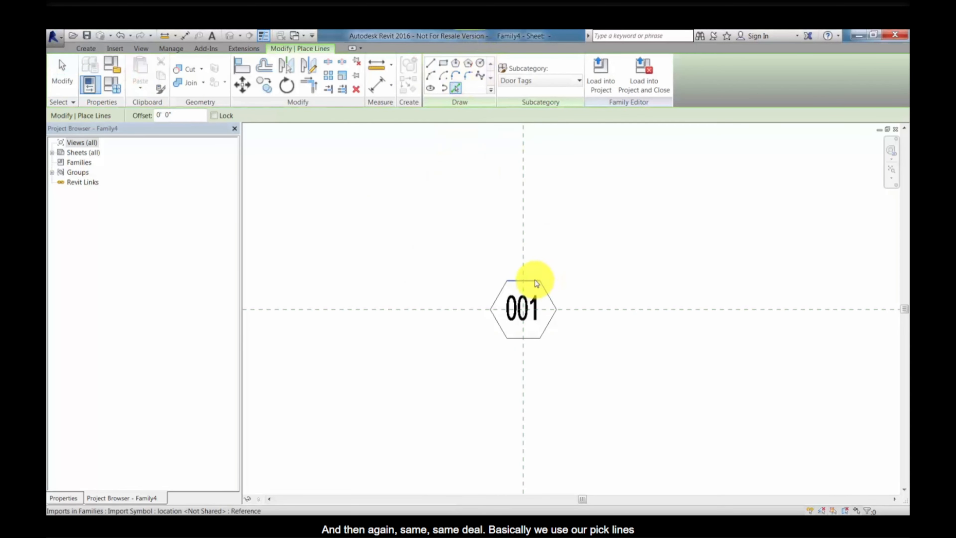
key(Tab)
click(533, 282)
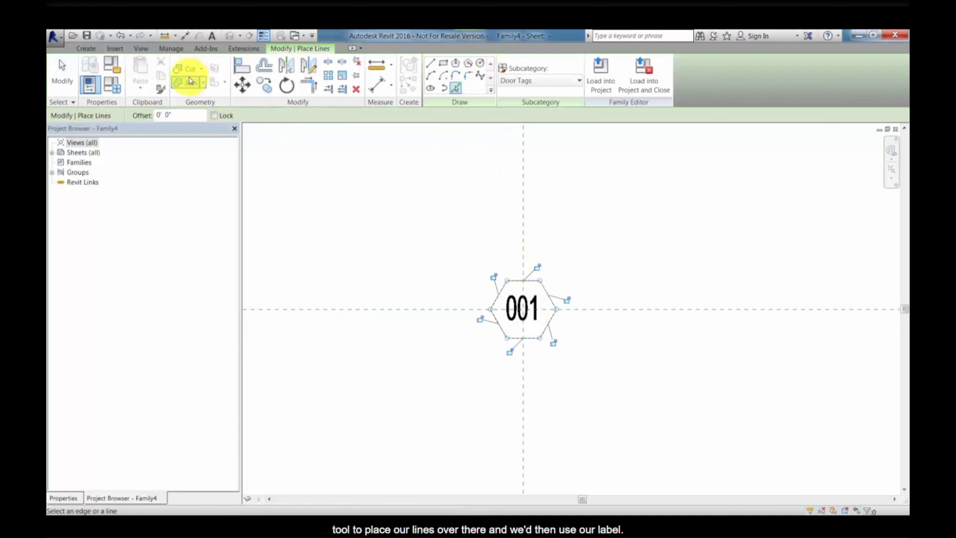
Place a label at the centre of the hexagon in the door tag family, using the Mark parameter
click(86, 48)
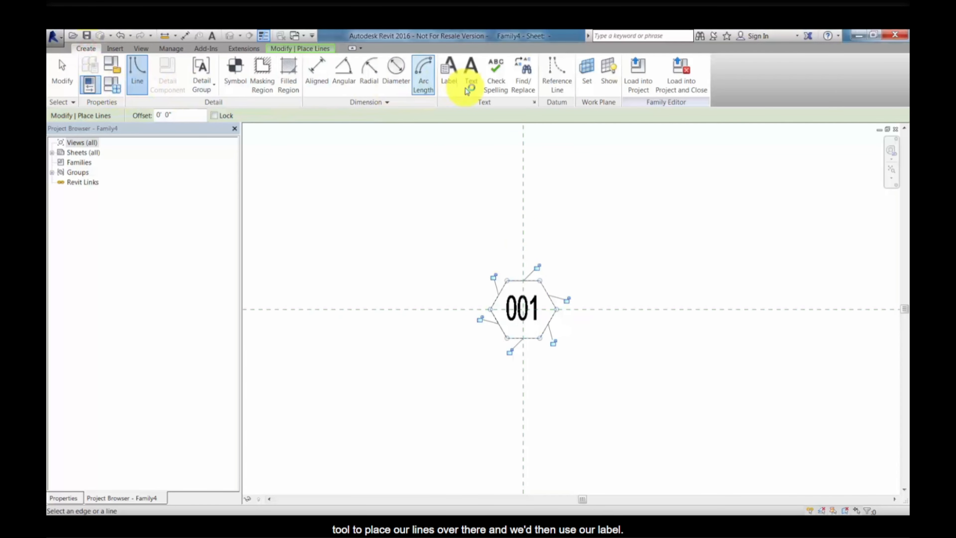
click(451, 73)
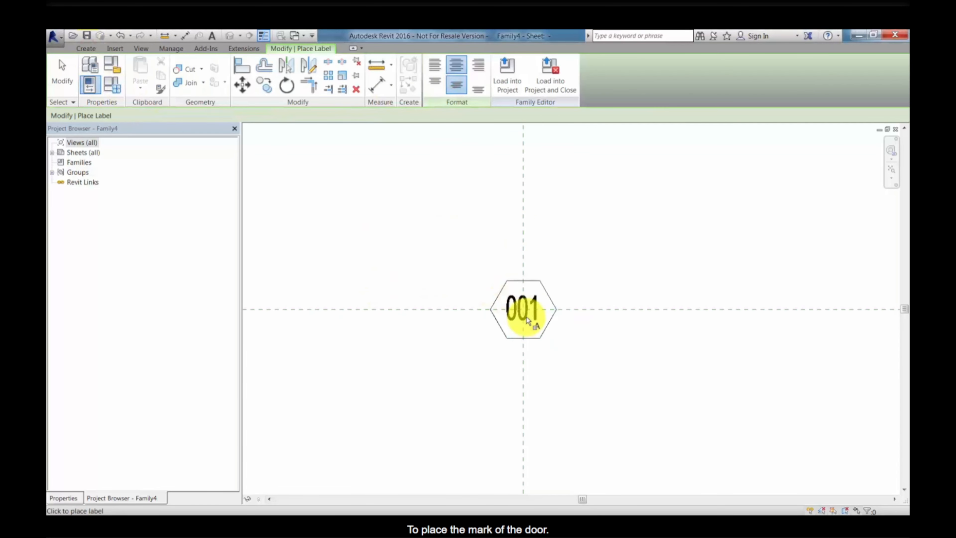
click(522, 311)
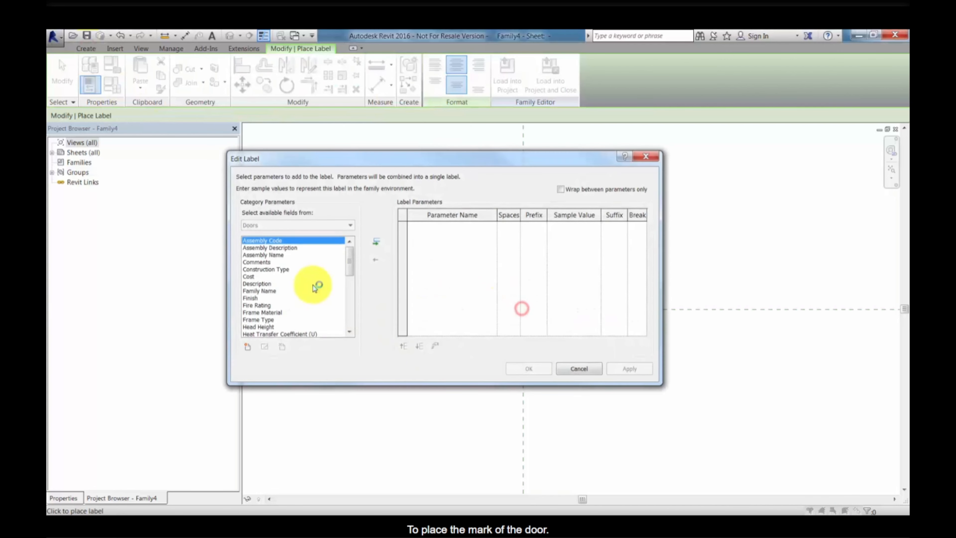
drag(348, 267, 349, 305)
click(349, 266)
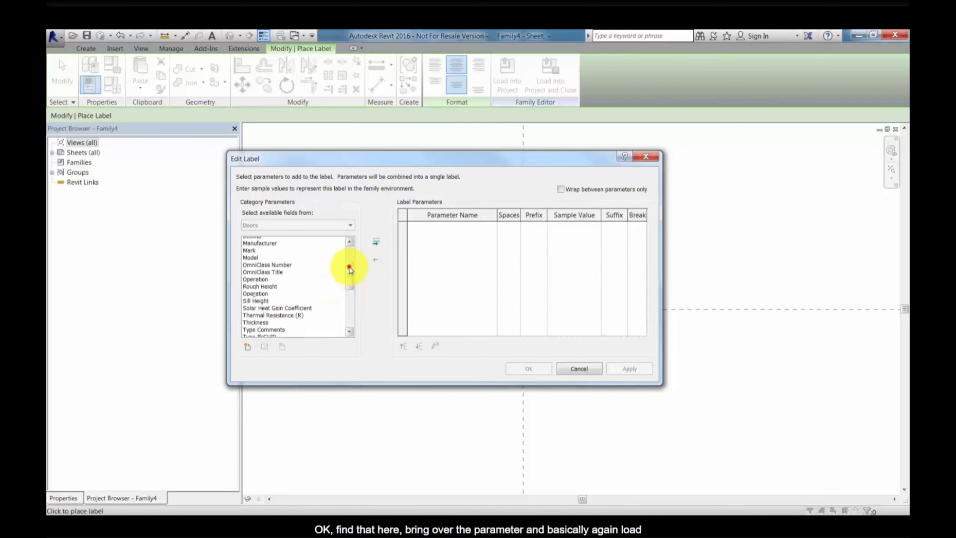
click(349, 268)
click(260, 320)
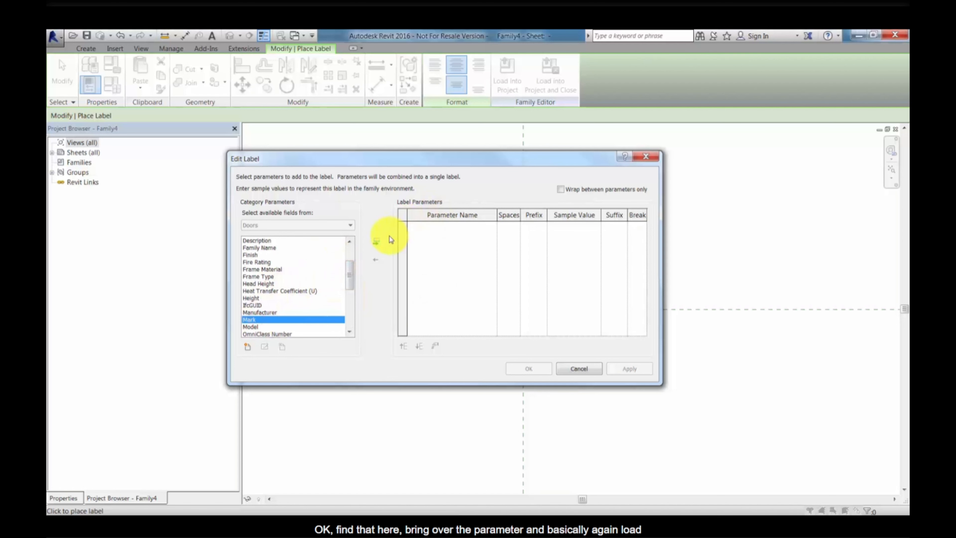
click(377, 241)
click(529, 368)
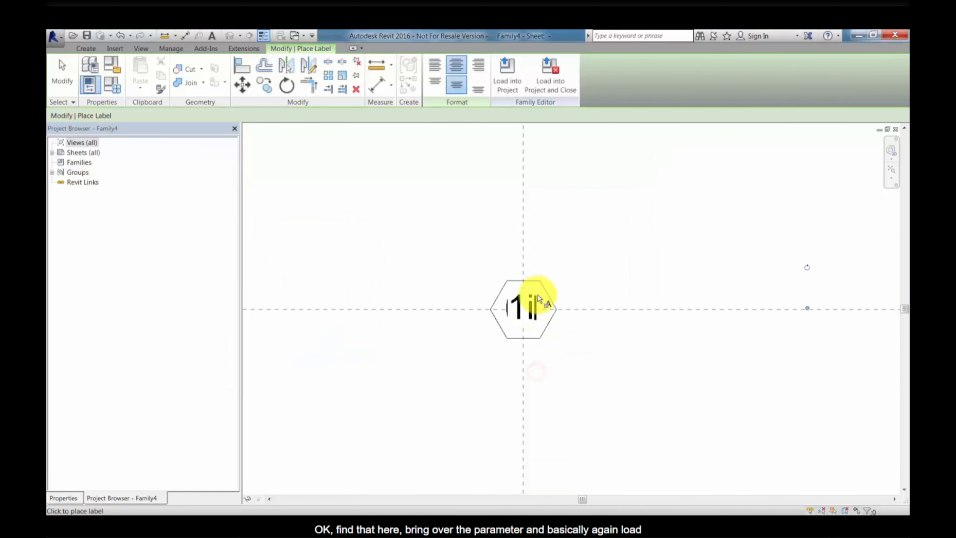
Load the door tag family into EP_Architectural Template.rte and leave the tag placement command
click(508, 79)
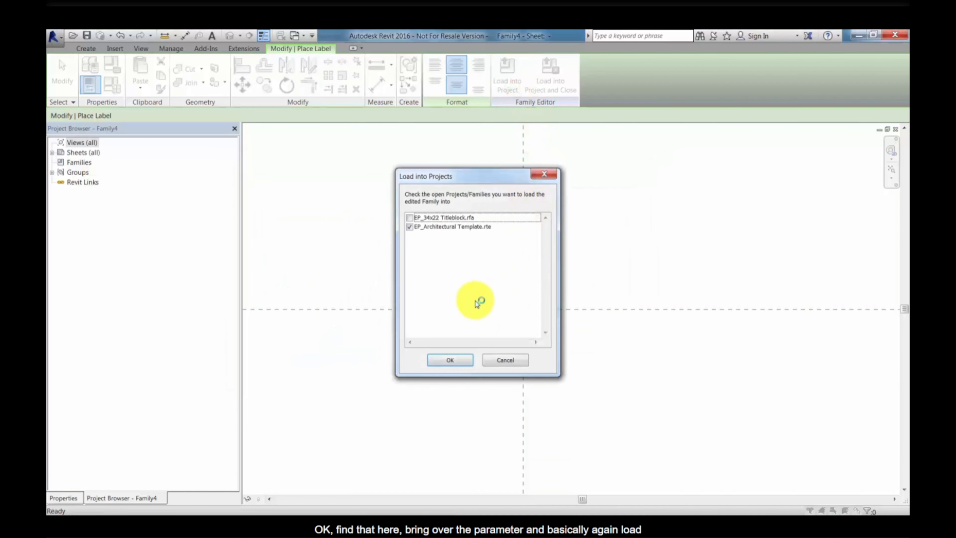
click(468, 361)
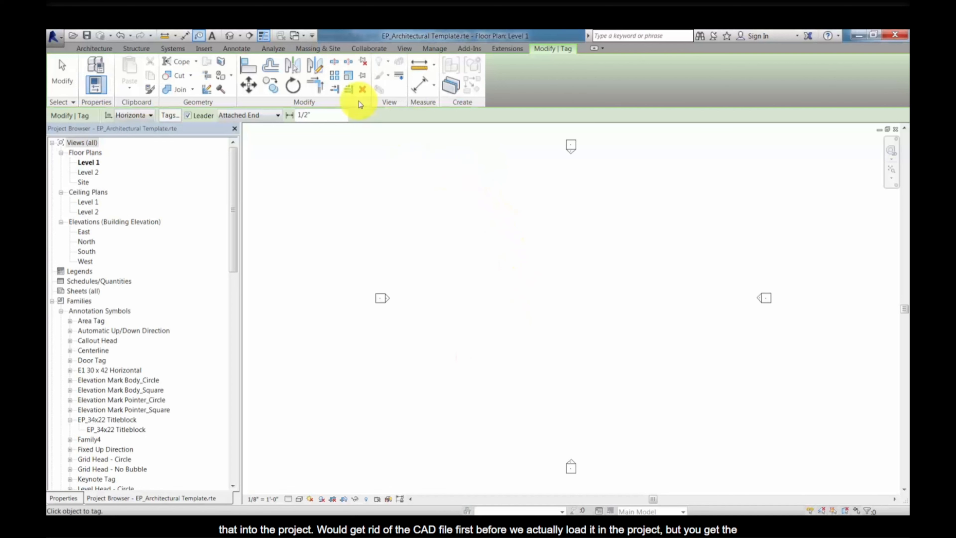
key(Escape)
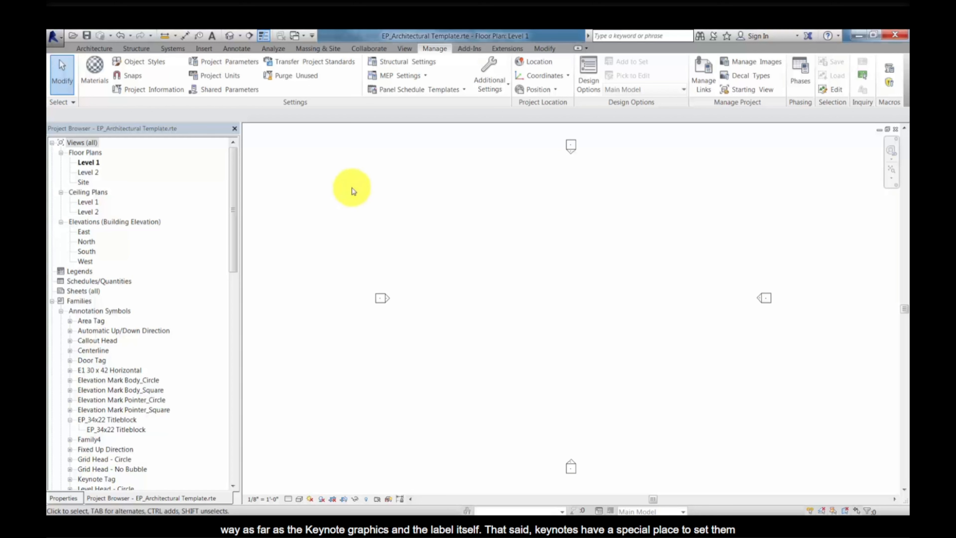
Examine the keynoting settings and the keynote text files in the US Imperial library, leaving the settings unchanged
click(245, 49)
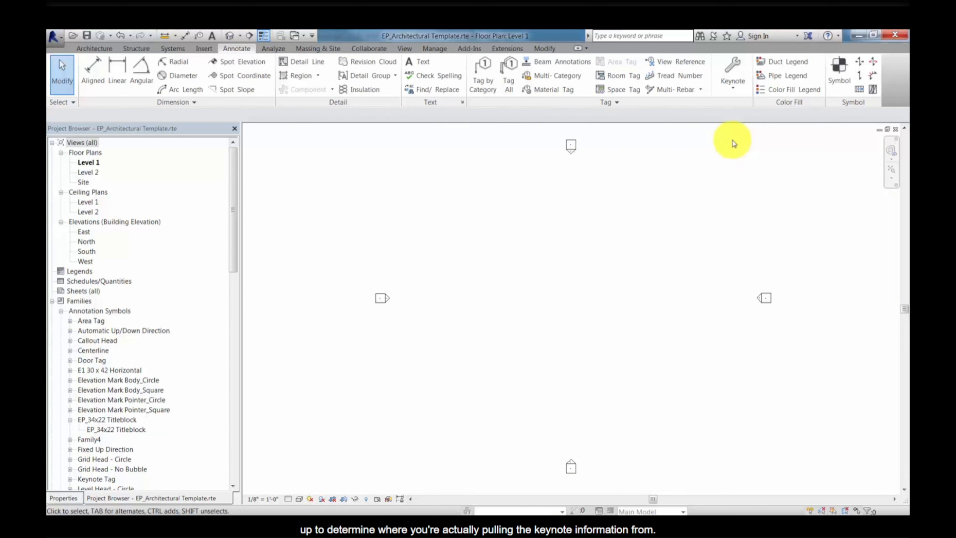
click(730, 96)
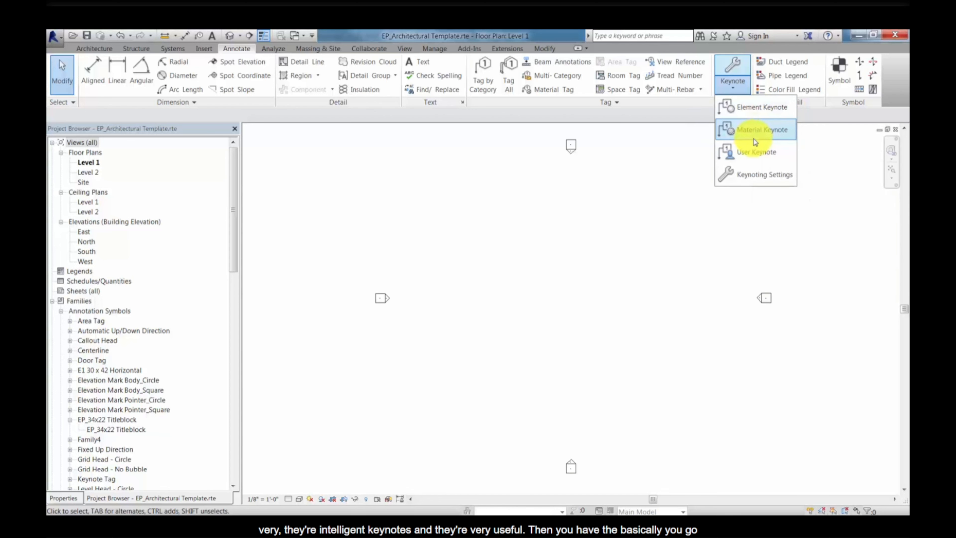
click(758, 174)
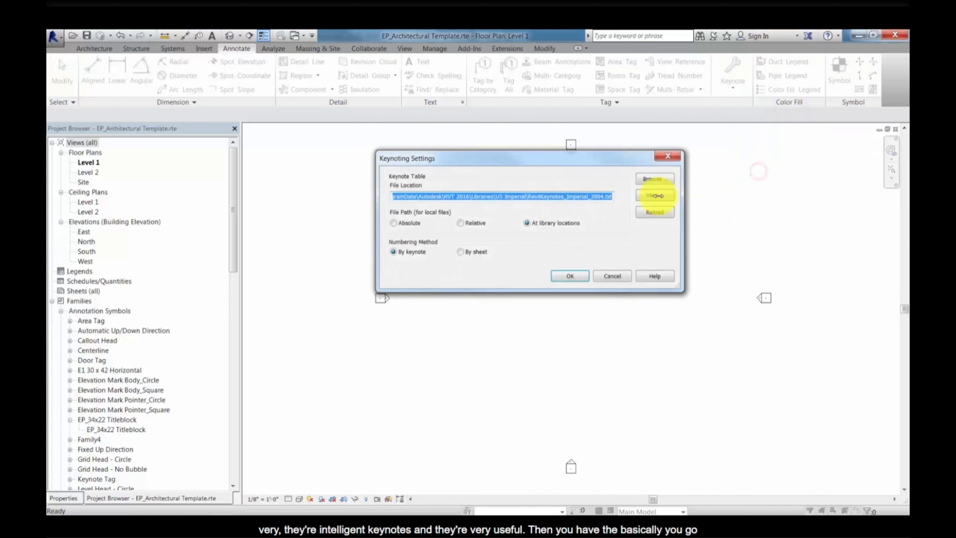
click(665, 180)
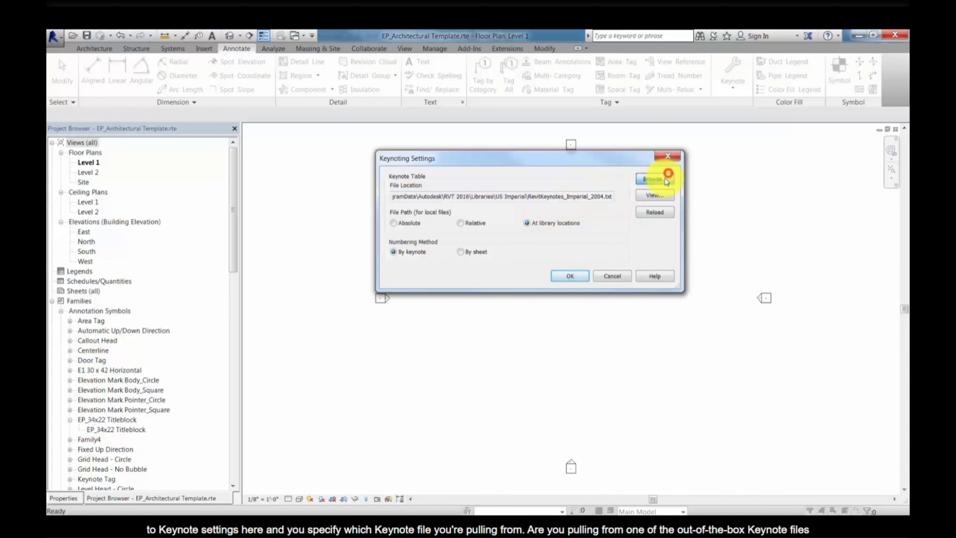
drag(658, 252, 658, 281)
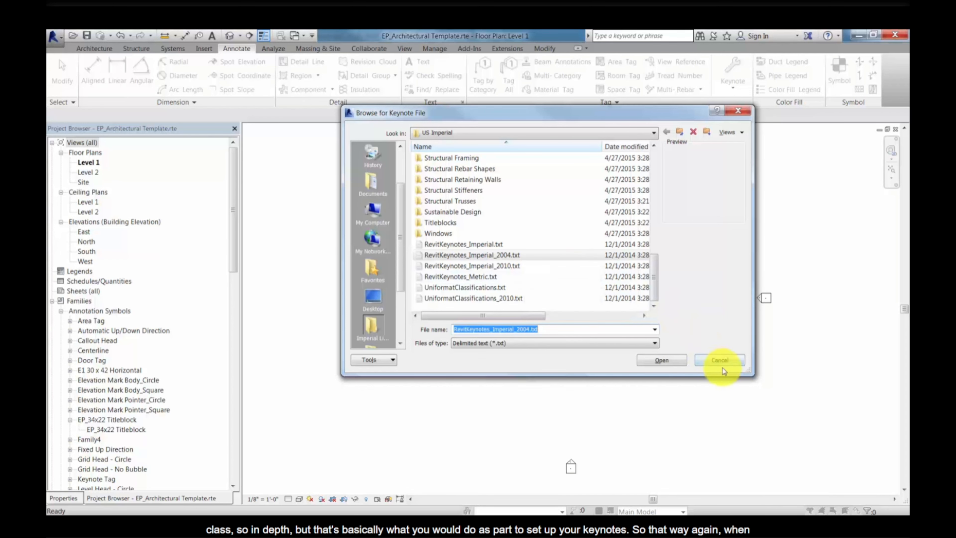
click(720, 360)
click(614, 275)
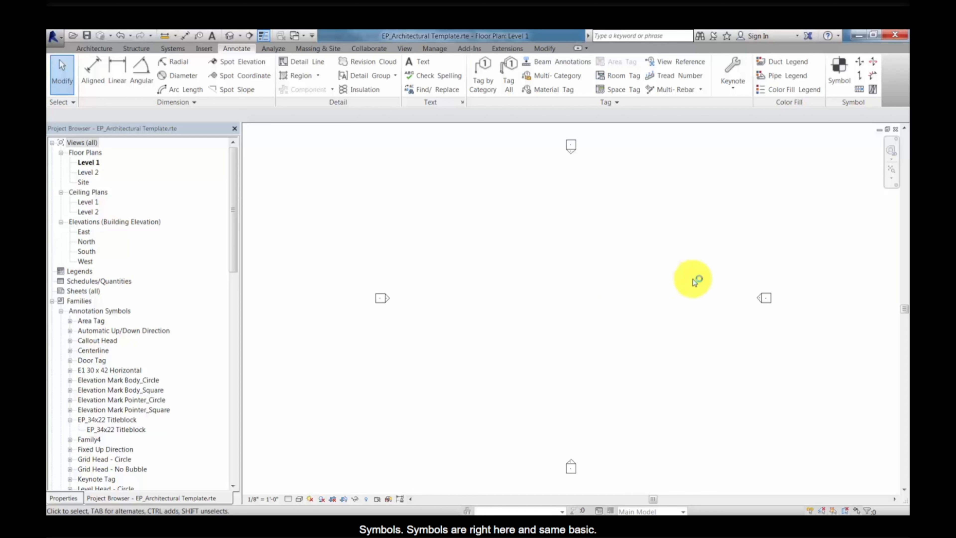
Place a trial north arrow symbol in the Level 1 floor plan and delete it
click(835, 88)
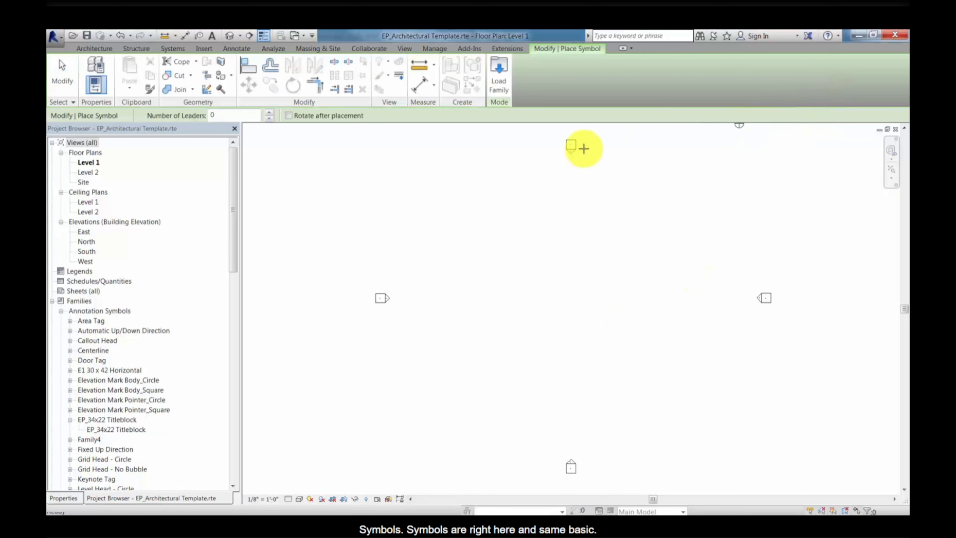
click(665, 247)
scroll(666, 253, up, 3)
key(Escape)
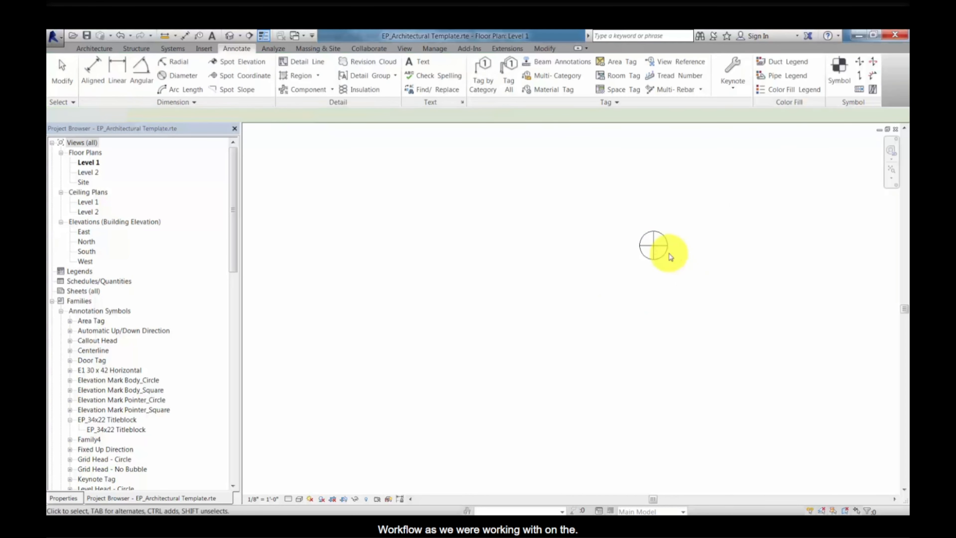
scroll(664, 251, up, 3)
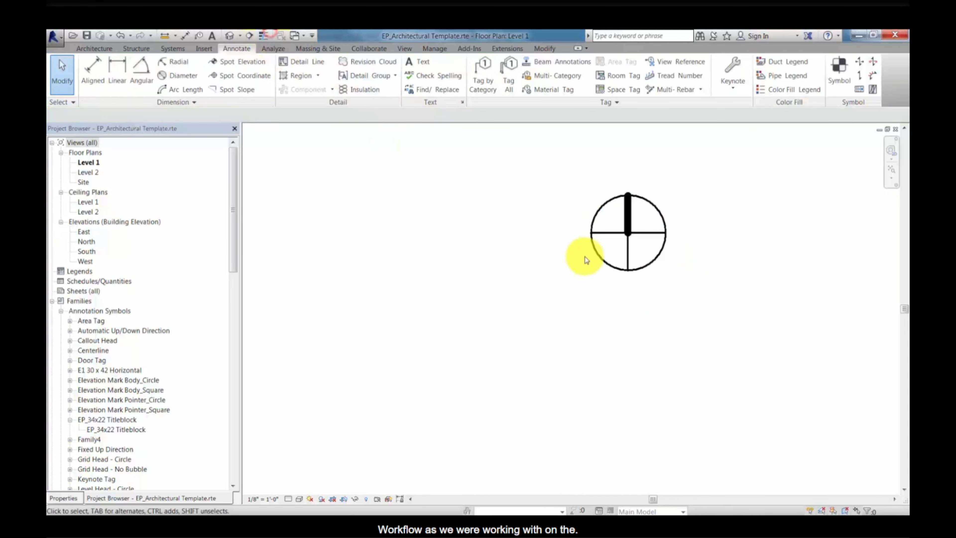
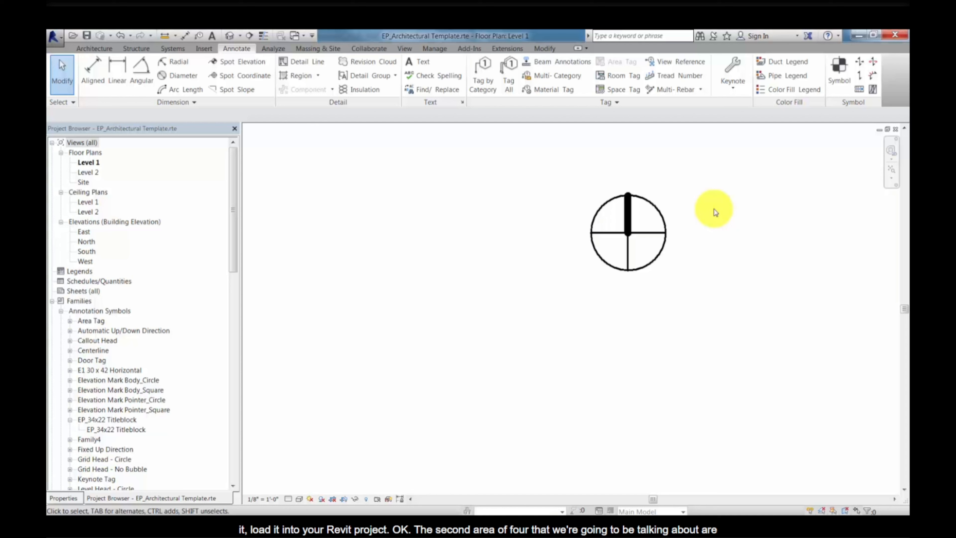
click(663, 246)
key(Delete)
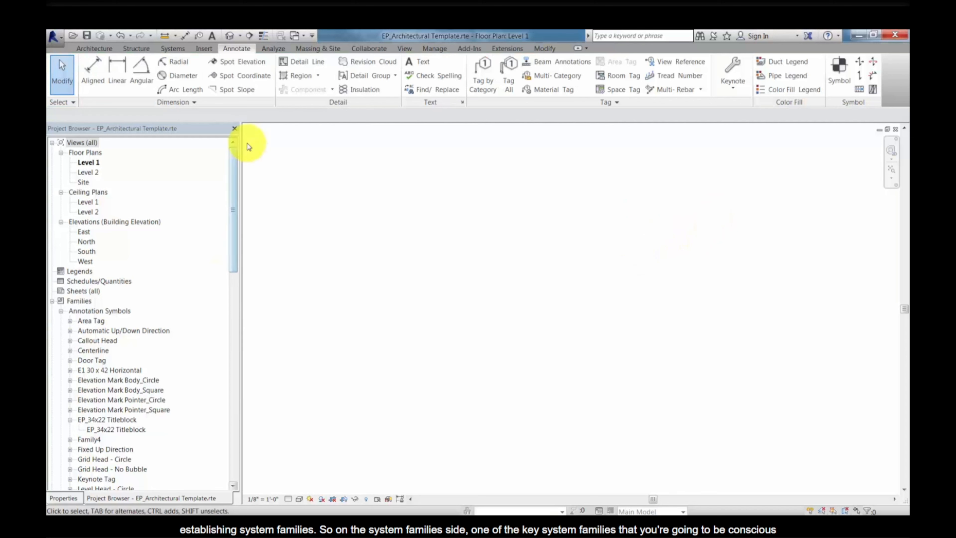
Open the West elevation from its elevation marker in the Level 1 floor plan
mouse_move(234, 176)
mouse_down()
mouse_move(235, 207)
mouse_move(238, 169)
mouse_up()
scroll(370, 216, down, 3)
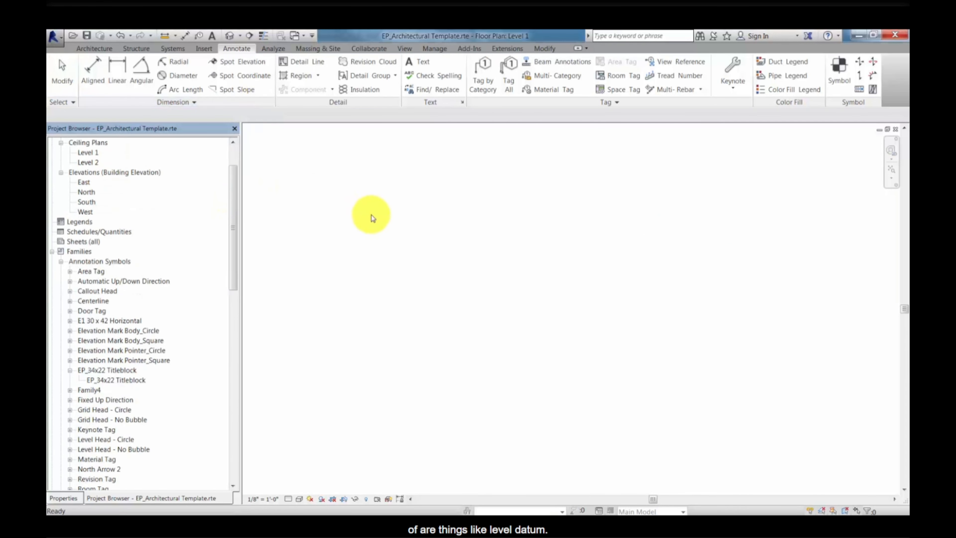
click(381, 225)
scroll(380, 225, down, 1)
scroll(380, 226, down, 2)
middle_click(380, 226)
middle_click(380, 226)
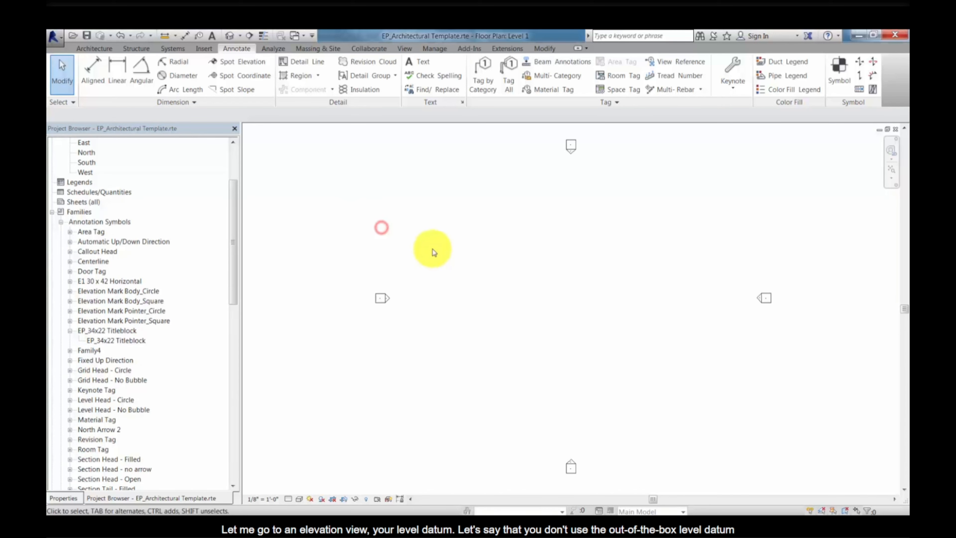
click(390, 298)
double_click(390, 299)
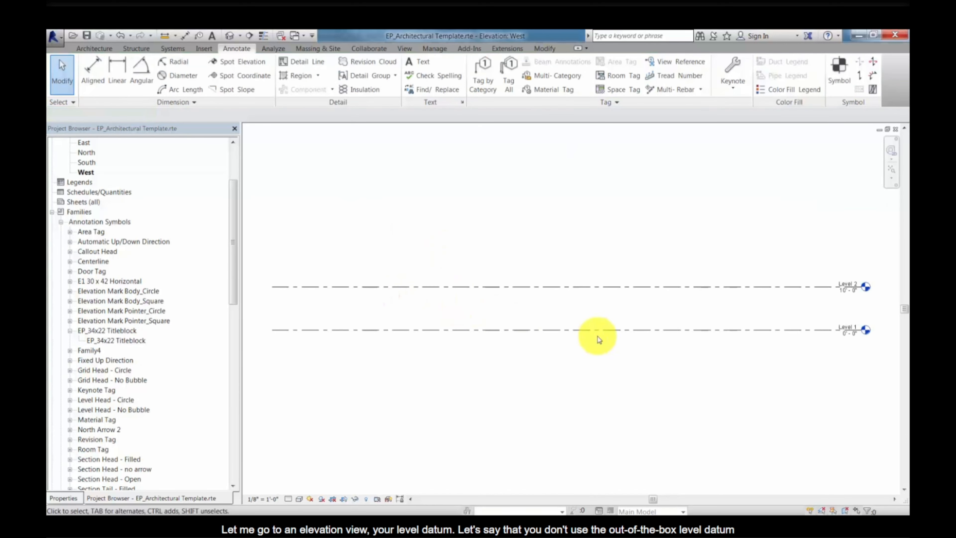
Examine the type properties of the Level 2 datum, checking which head symbol family it uses
scroll(794, 331, up, 2)
middle_drag(724, 300, 699, 291)
scroll(783, 276, up, 3)
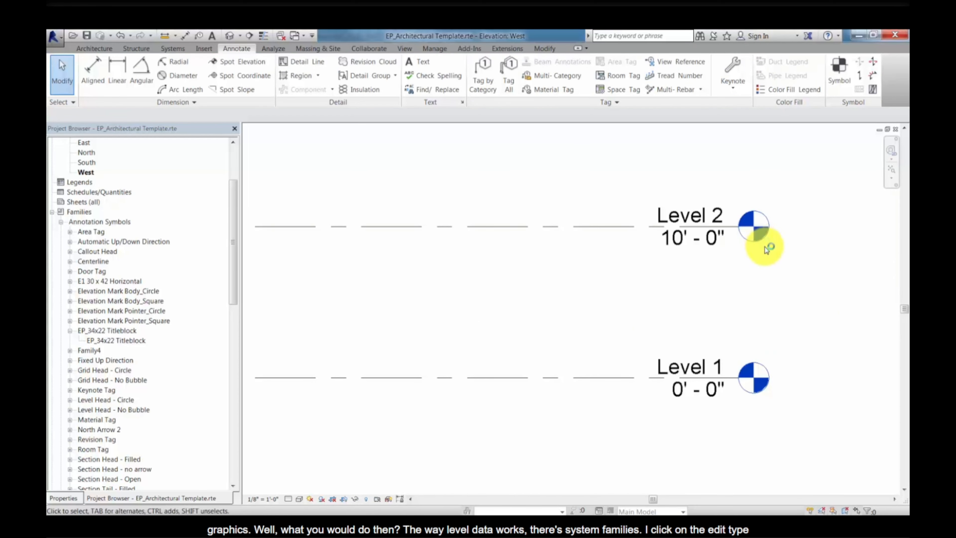
click(614, 227)
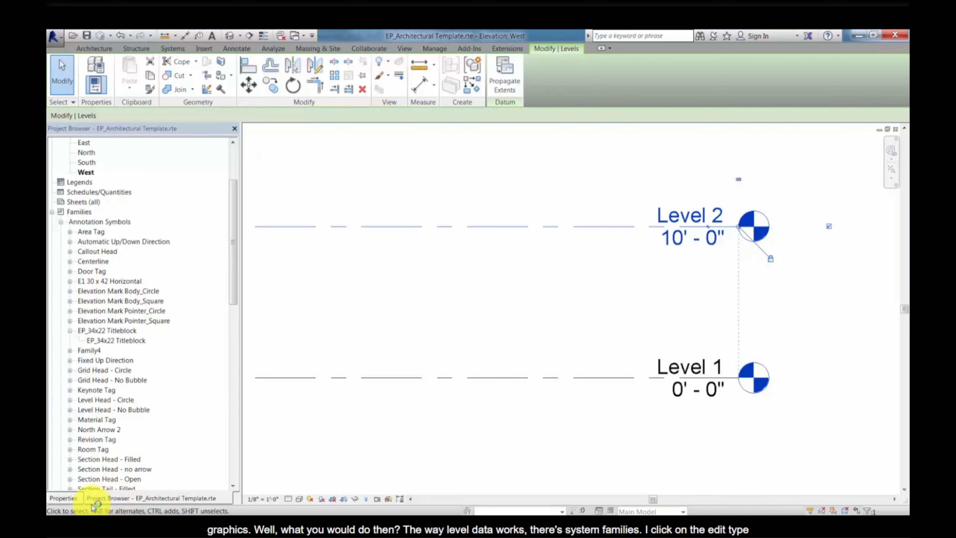
click(66, 498)
click(215, 184)
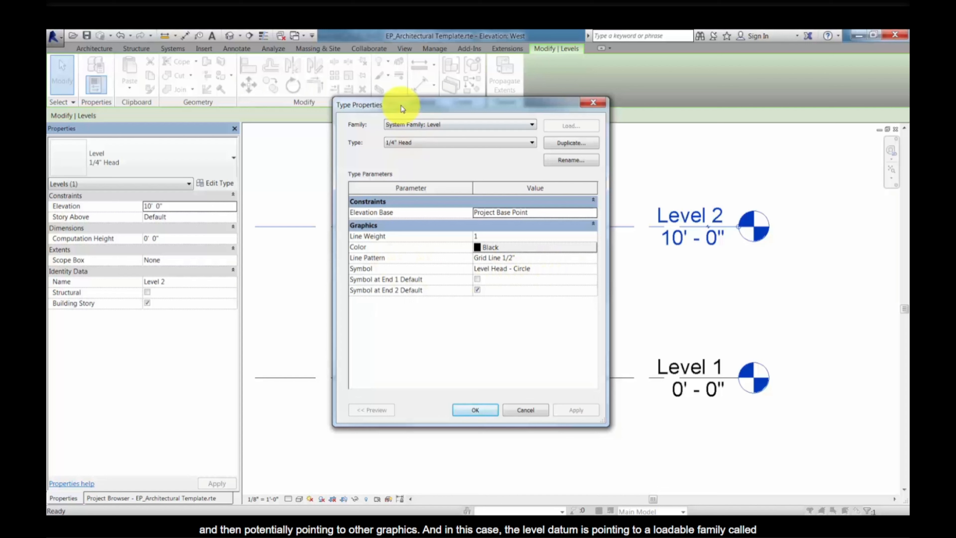
click(553, 269)
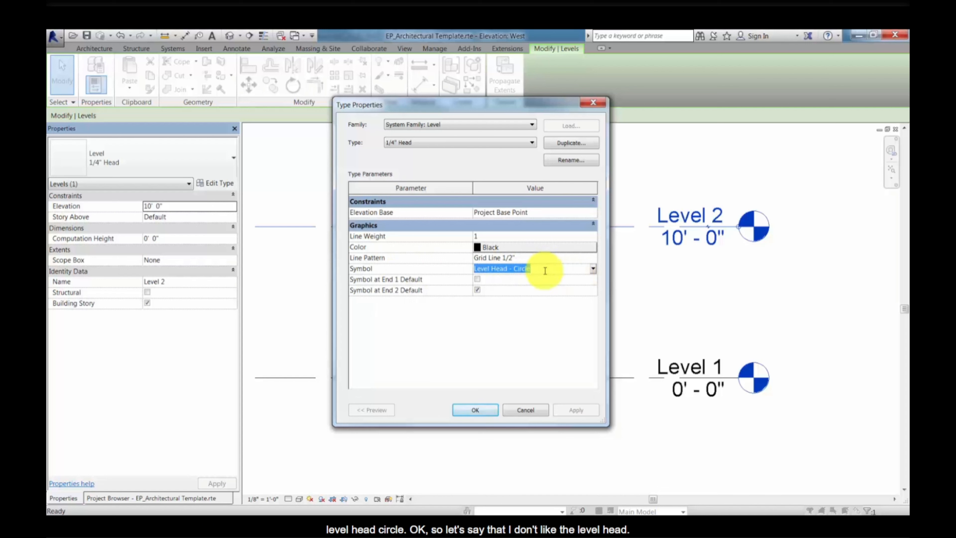
click(486, 414)
Open the Level Head - Circle family for editing and delete the circle outline around its filled quadrants
click(132, 497)
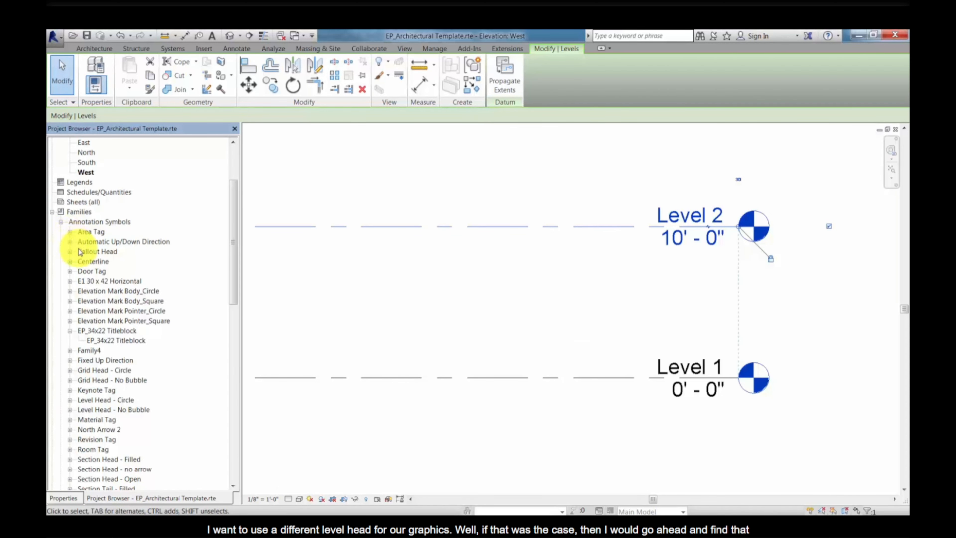
click(108, 398)
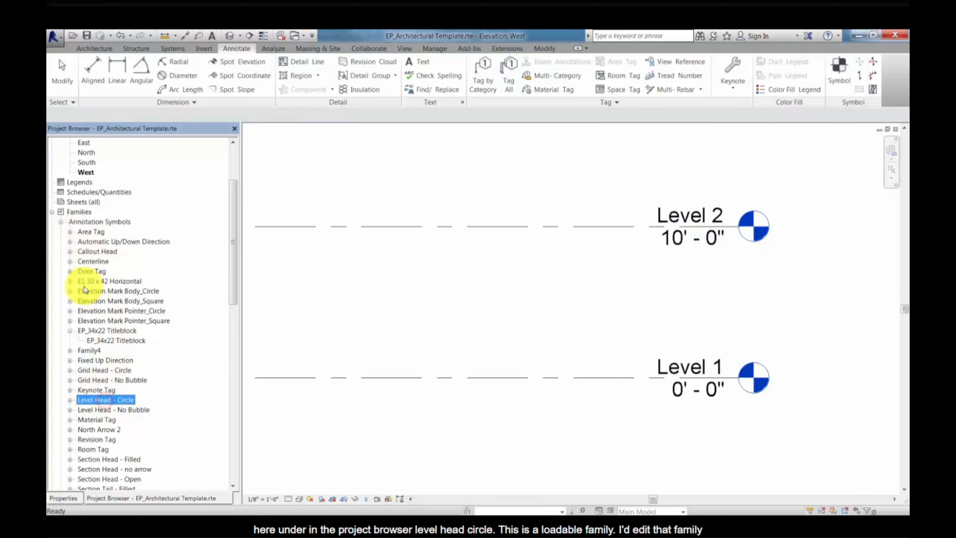
click(70, 400)
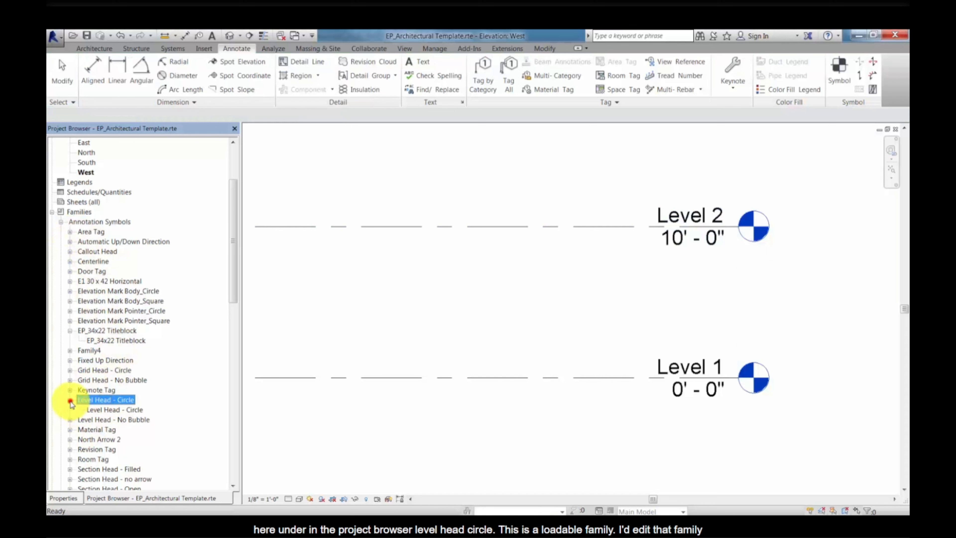
right_click(106, 399)
click(128, 444)
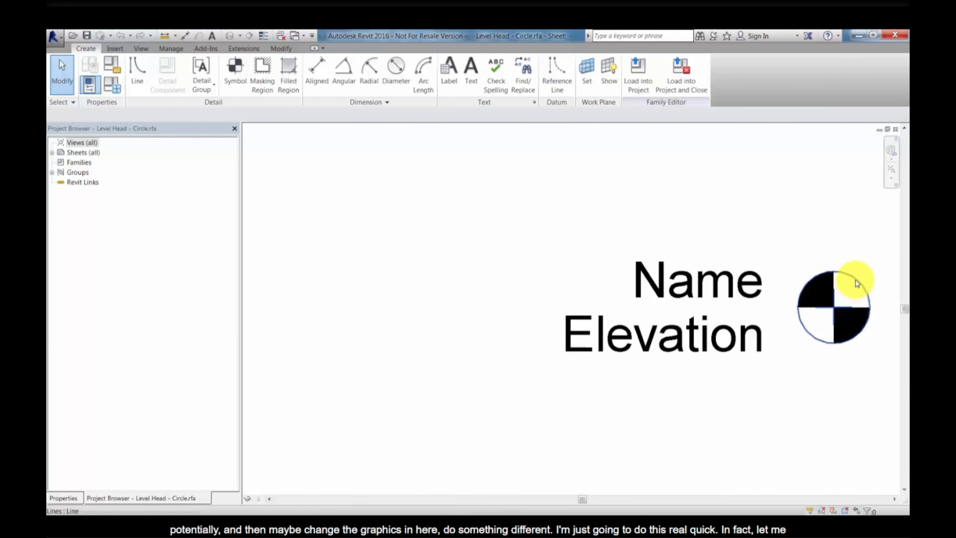
click(854, 278)
key(Delete)
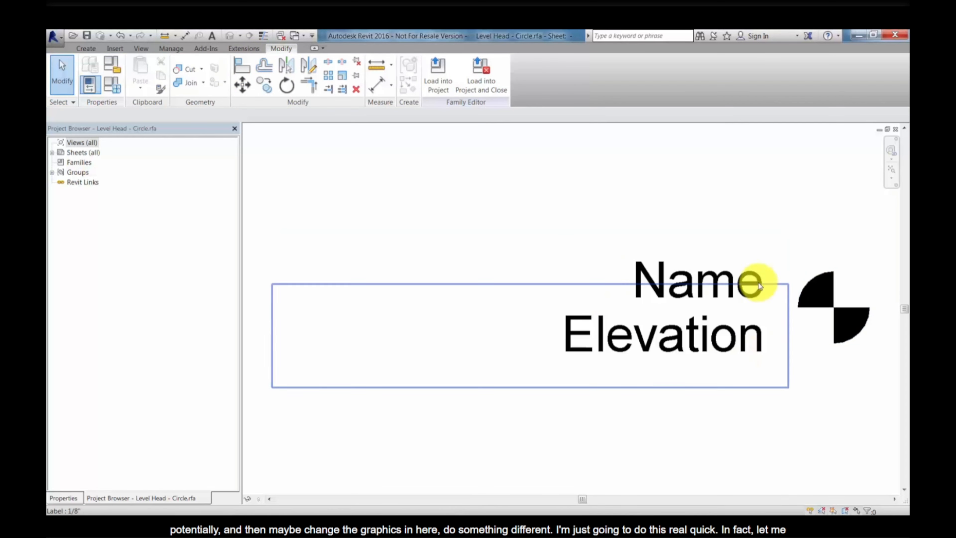
Load the edited level head family into EP_Architectural Template.rte, overwriting the existing version and its parameter values
click(440, 80)
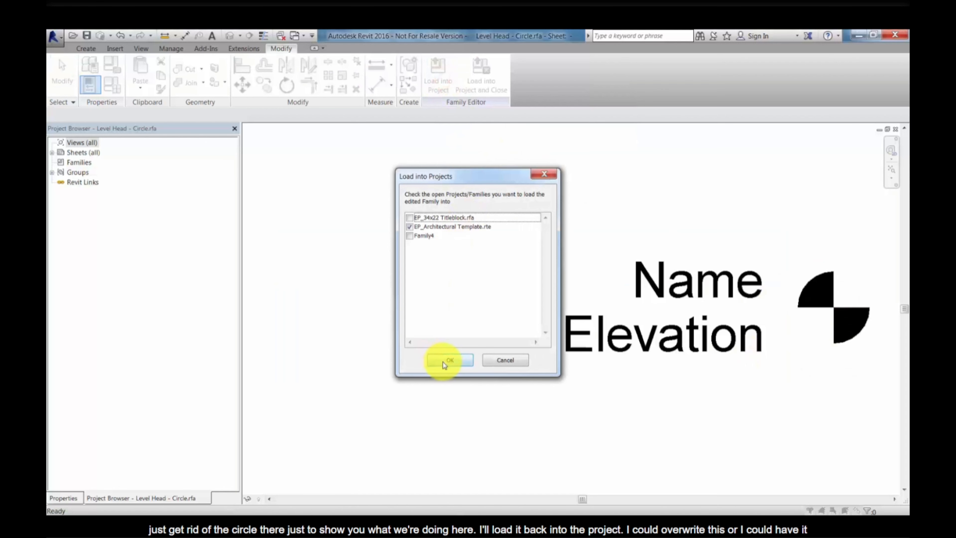
click(443, 362)
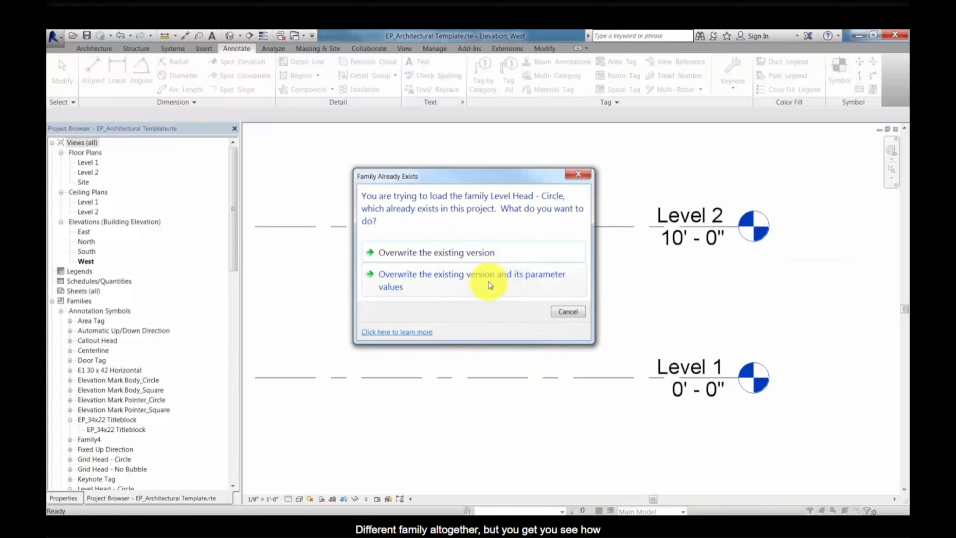
click(488, 276)
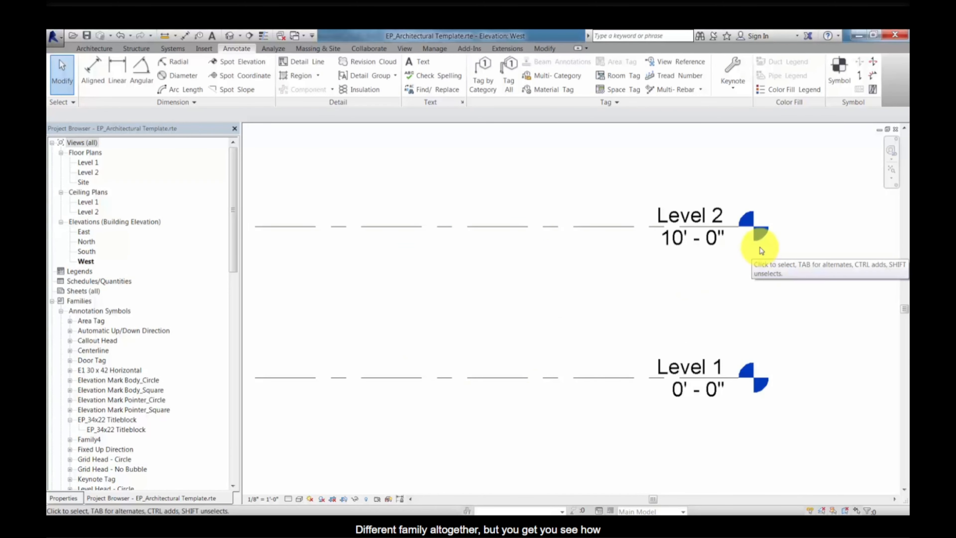
Inspect the revised head on the Level 2 datum and review its type properties without changing them
scroll(748, 264, up, 3)
scroll(710, 269, up, 1)
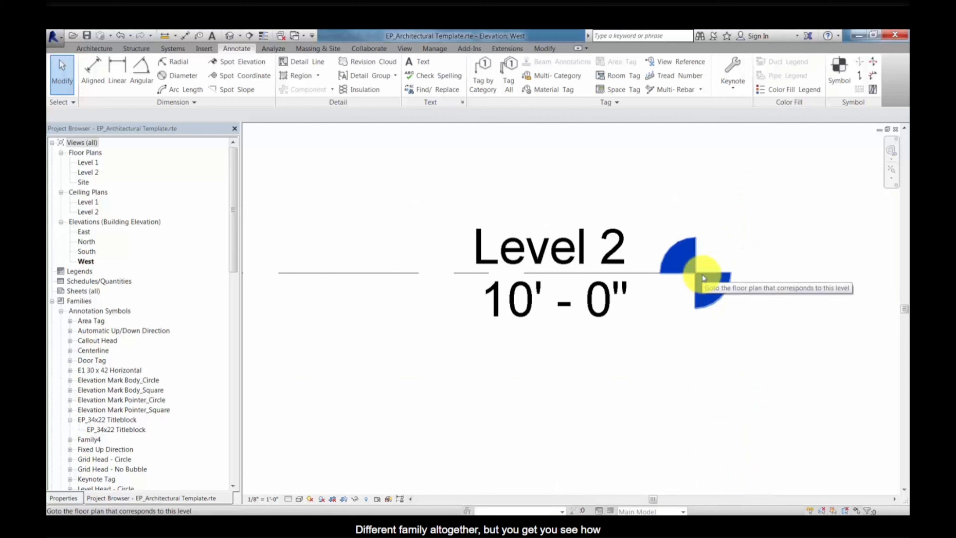
scroll(705, 319, down, 4)
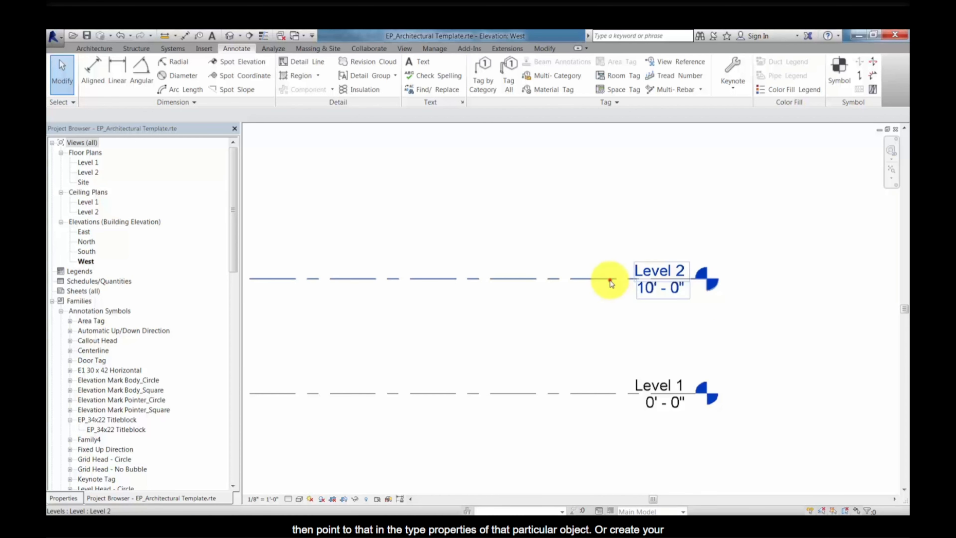
click(624, 278)
click(63, 497)
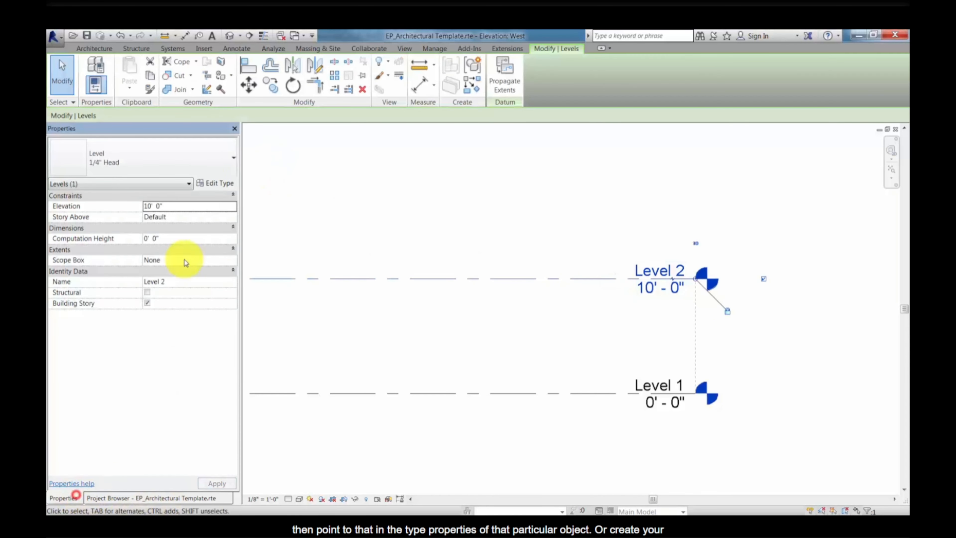
click(217, 186)
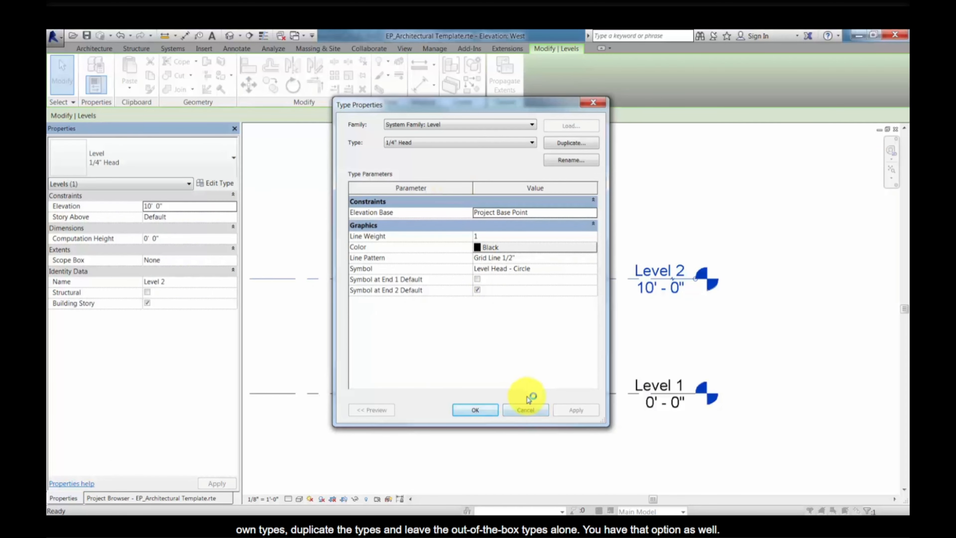
click(533, 409)
click(536, 408)
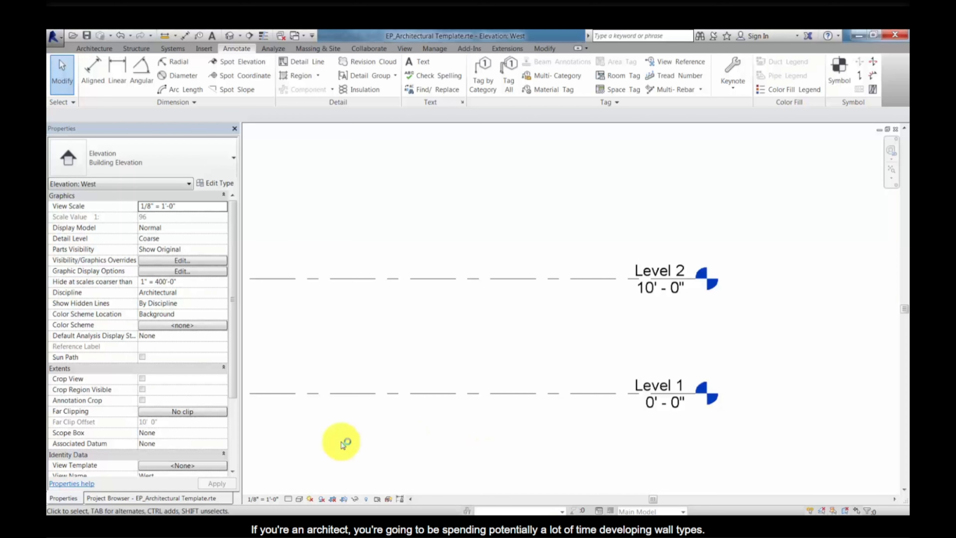
Duplicate the Generic - 4" Brick type of the Basic Wall family in the project's wall families
click(194, 497)
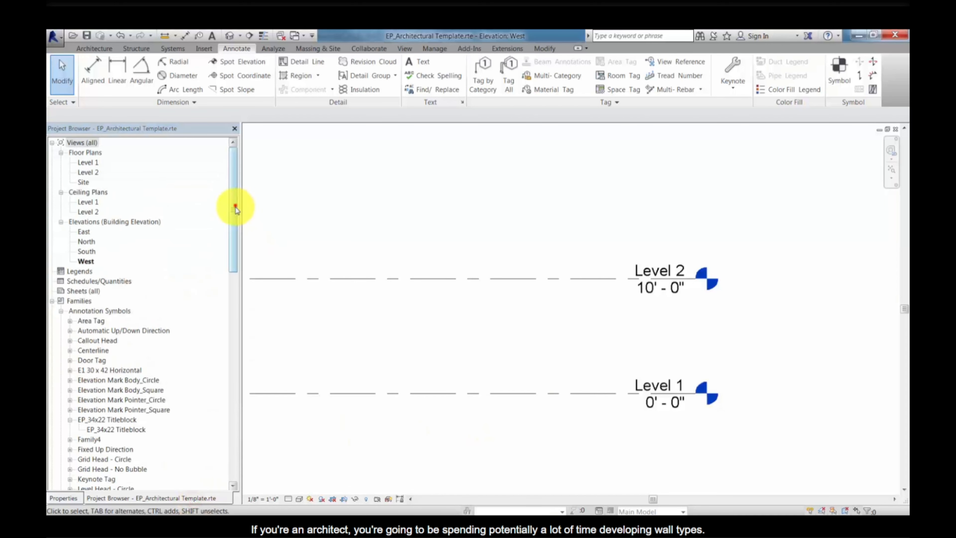
drag(234, 207, 191, 438)
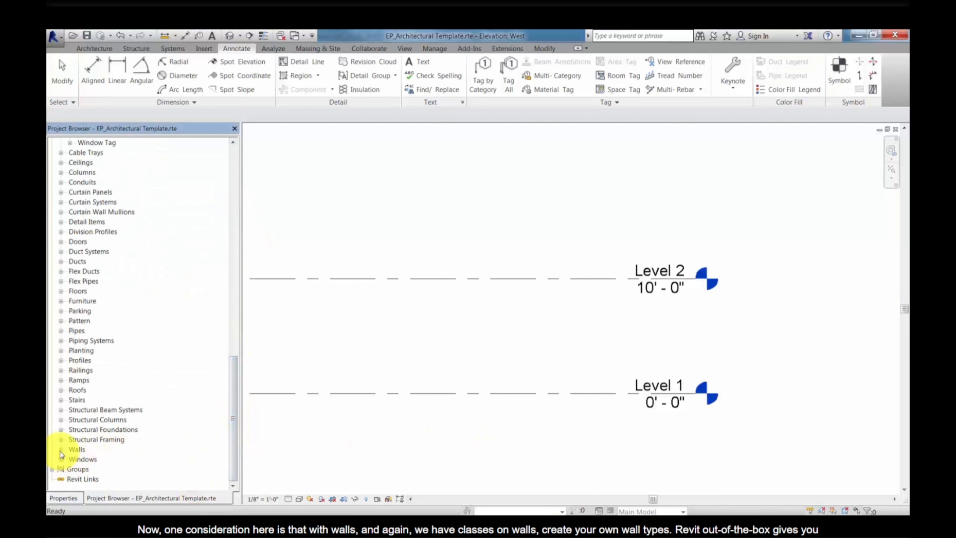
click(61, 449)
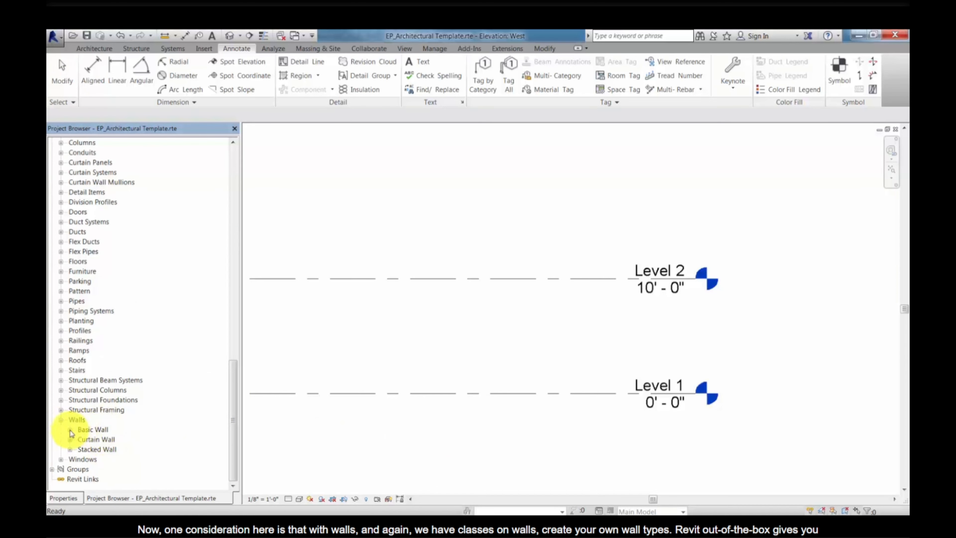
click(70, 430)
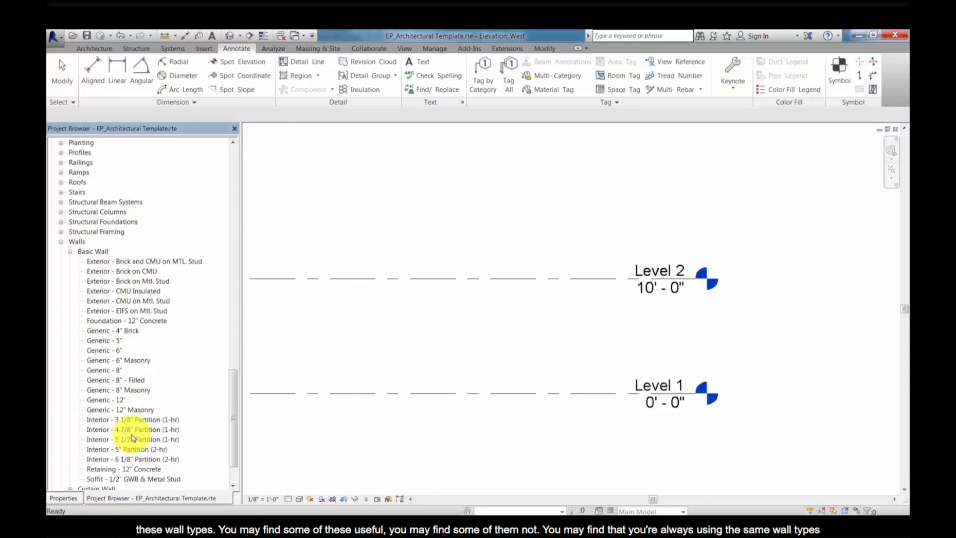
right_click(118, 332)
click(145, 339)
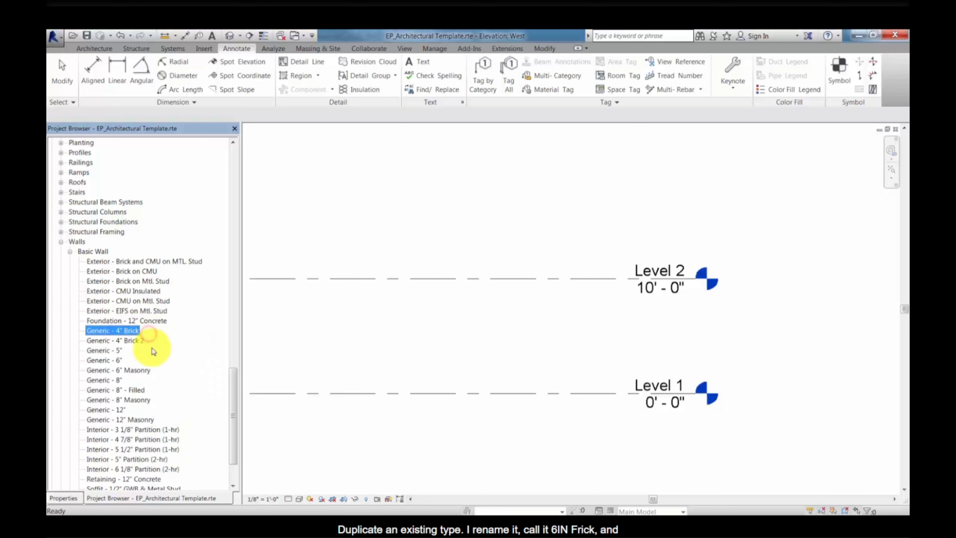
Rename the duplicated brick wall type as Generic - 6" Brick
right_click(133, 340)
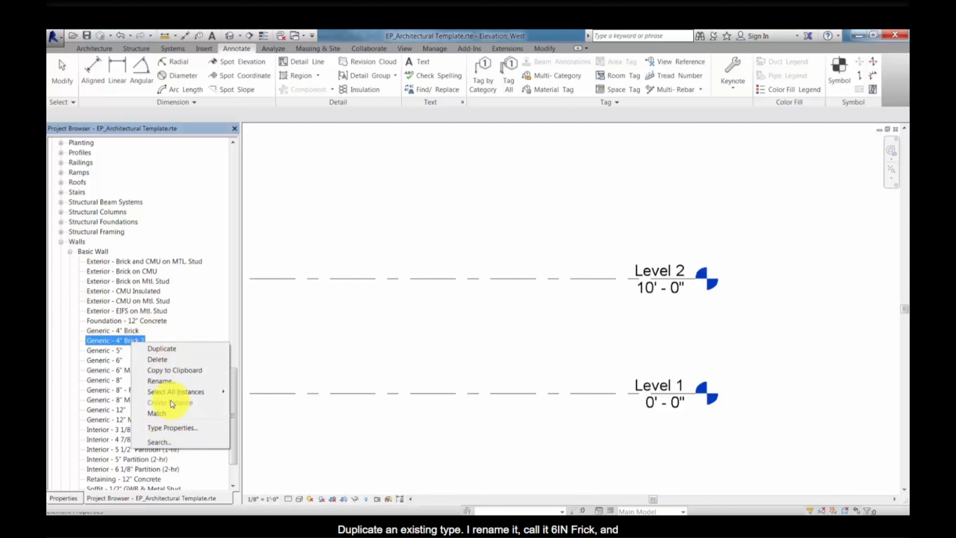
click(161, 380)
click(118, 340)
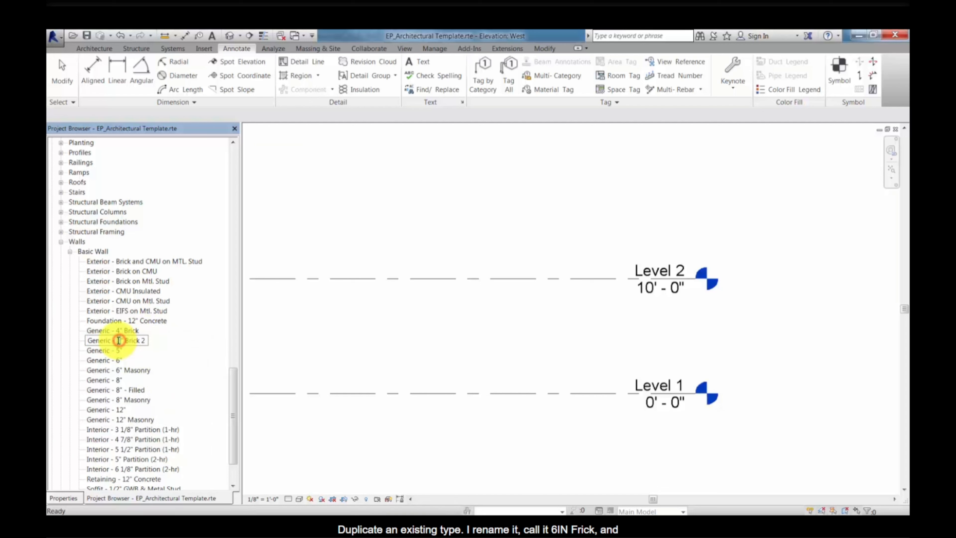
key(BackSpace)
text(6)
click(144, 341)
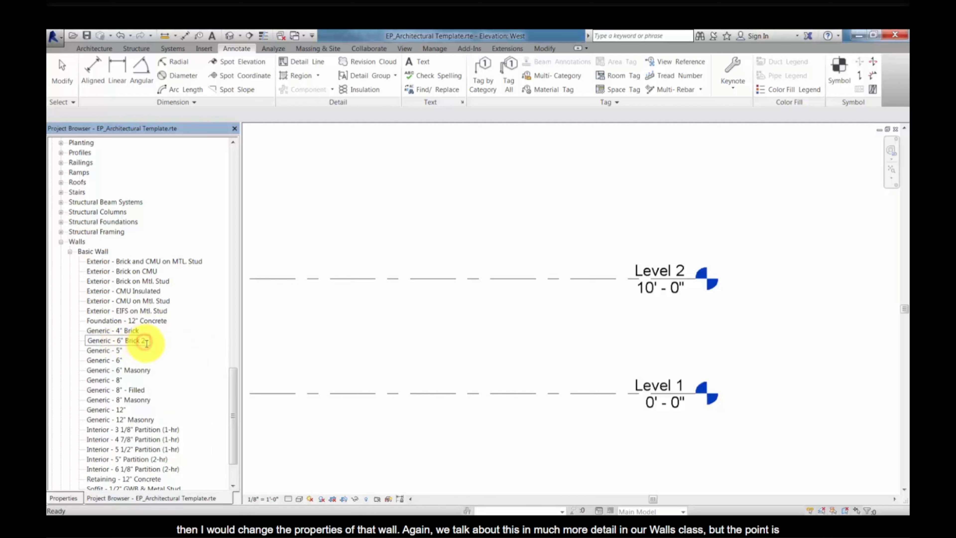
key(BackSpace)
key(BackSpace)
key(Return)
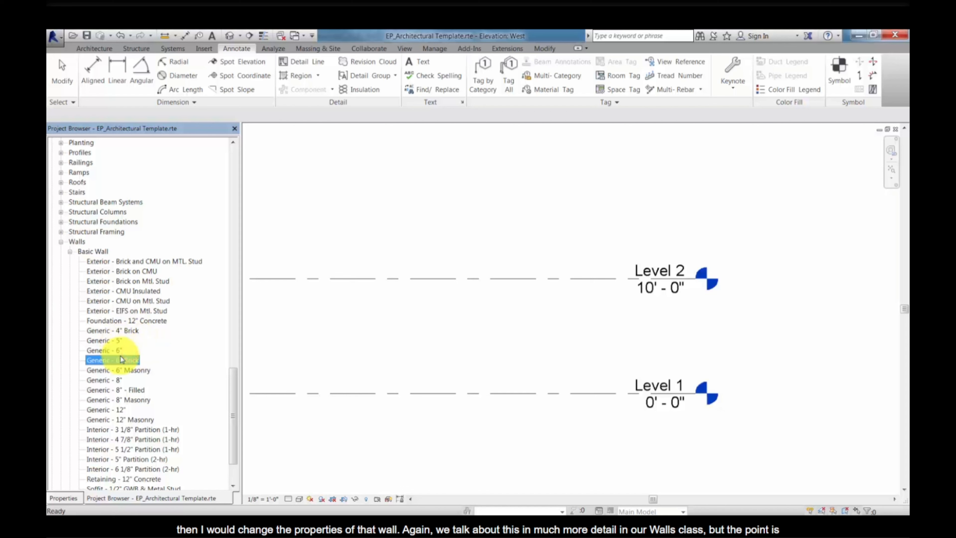
Set the Structure [1] layer thickness of the Generic - 6" Brick wall type to 6"
right_click(121, 358)
click(157, 446)
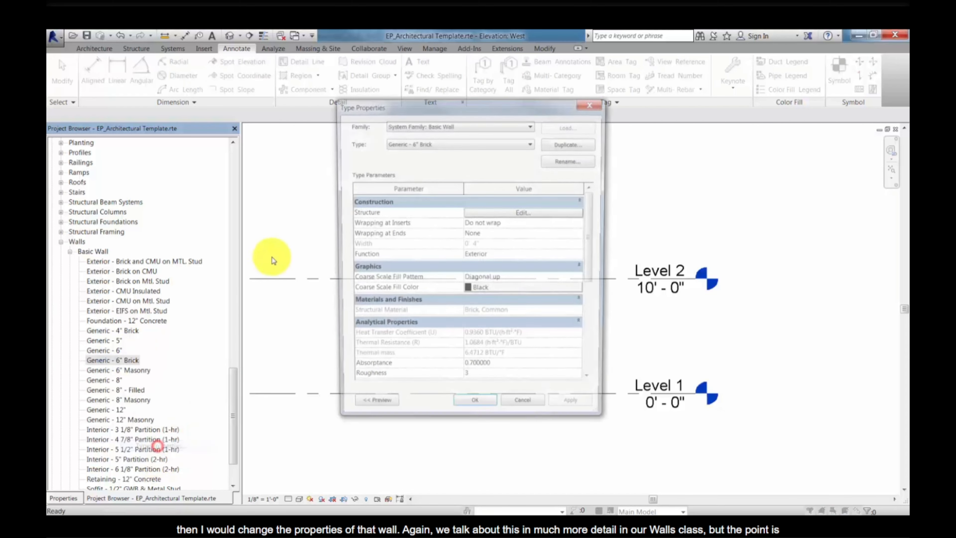
click(552, 213)
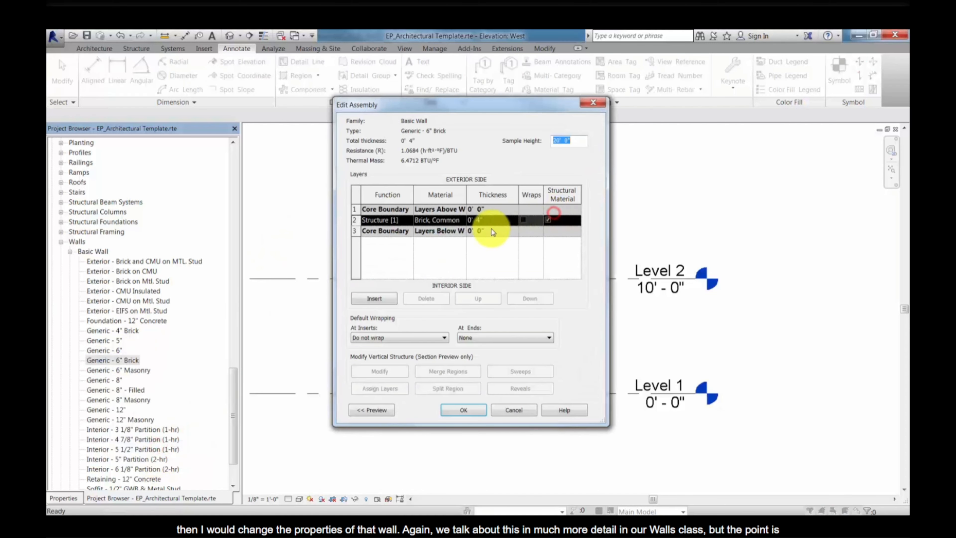
click(482, 219)
drag(478, 219, 501, 221)
text(6)
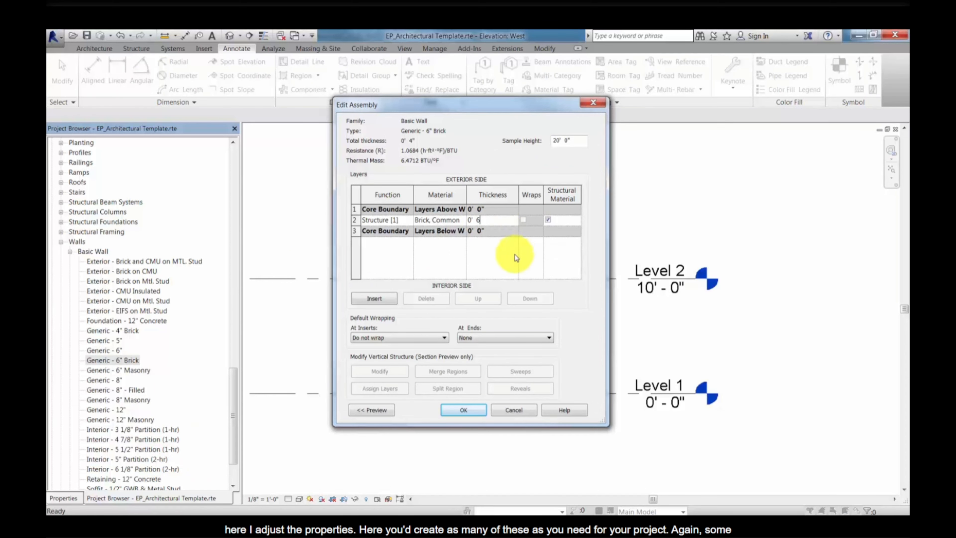
click(474, 410)
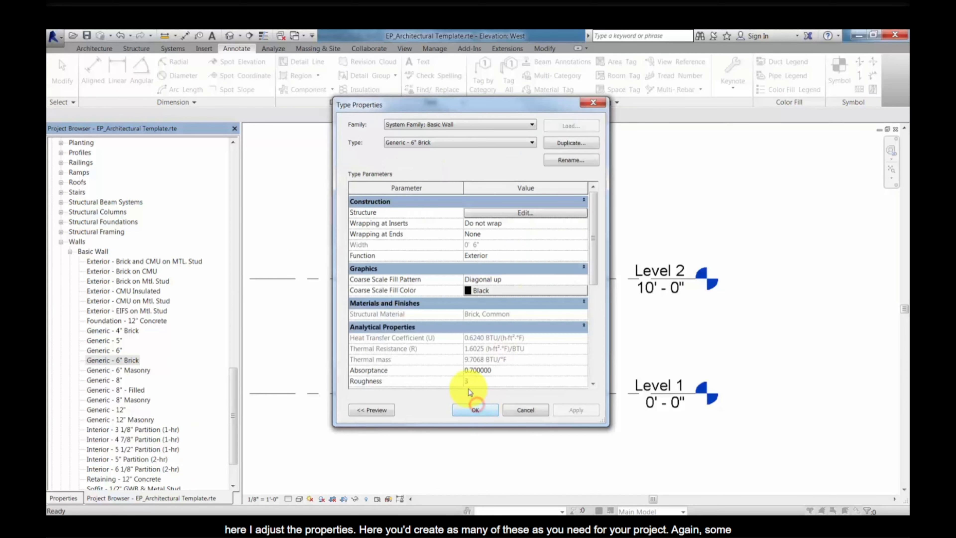
click(476, 410)
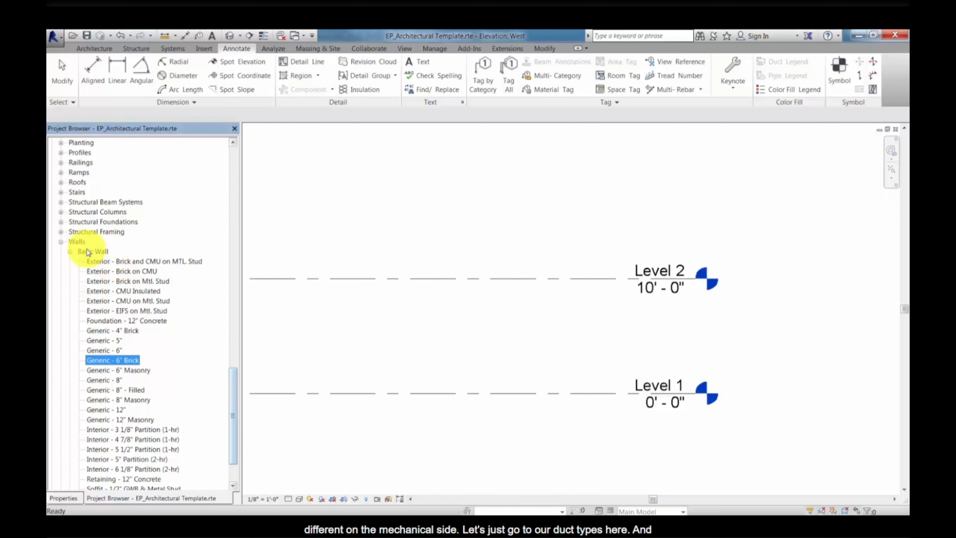
Duplicate the Default type of the Oval Duct family
click(63, 243)
drag(236, 384, 236, 370)
click(61, 301)
click(70, 310)
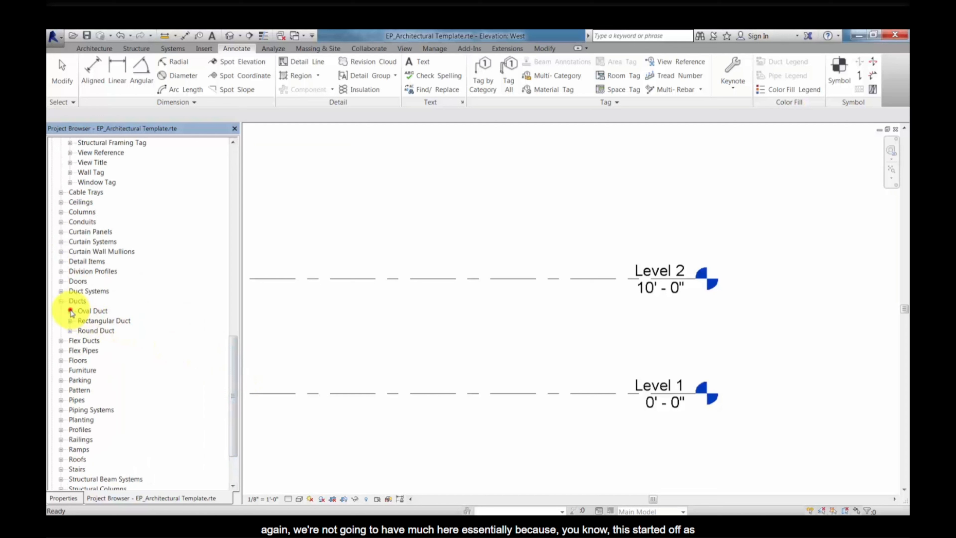
click(103, 322)
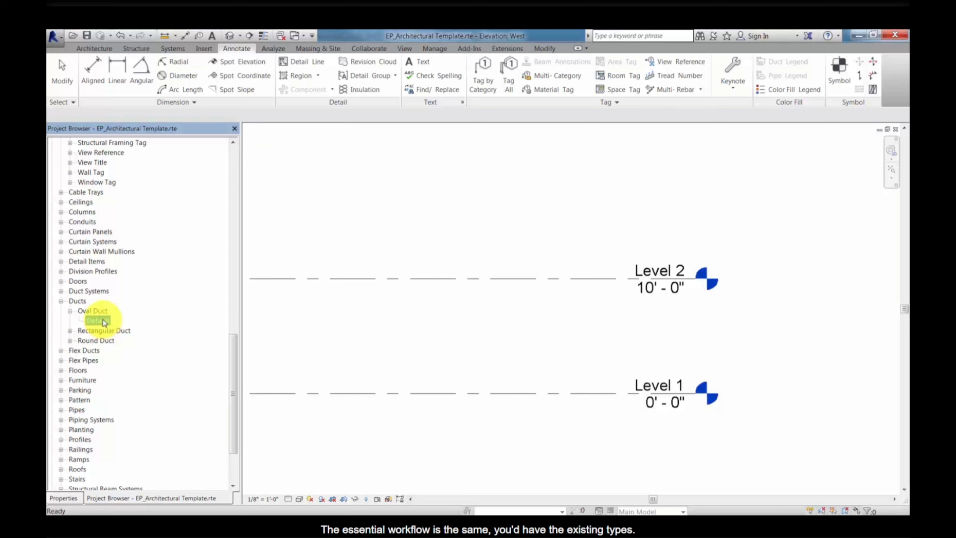
right_click(105, 324)
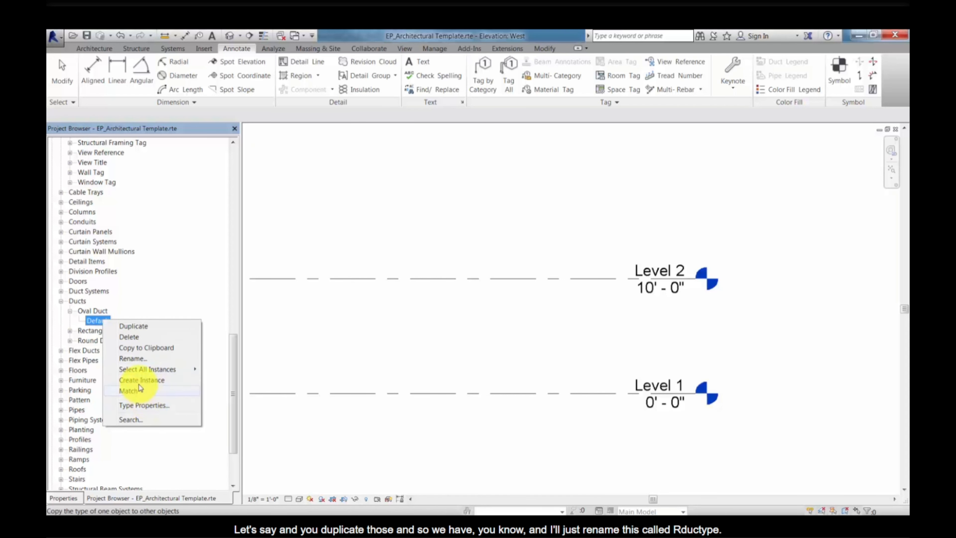
click(139, 326)
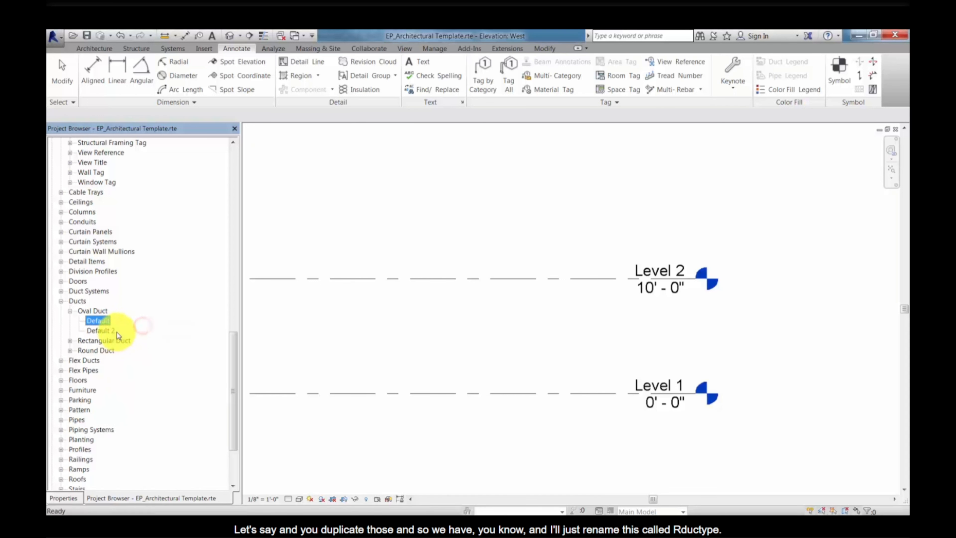
Rename the duplicated oval duct type as Our Duct Type
right_click(101, 330)
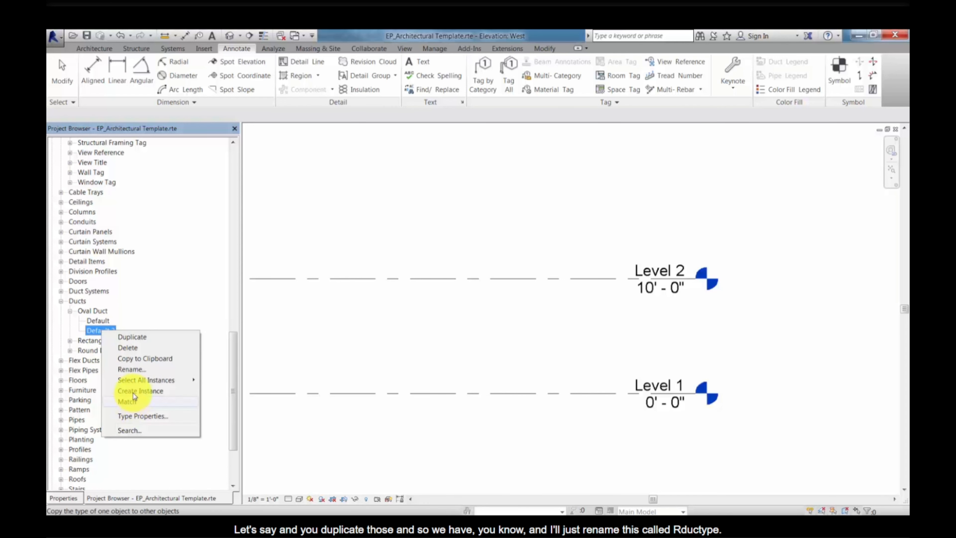
click(130, 369)
text(Or)
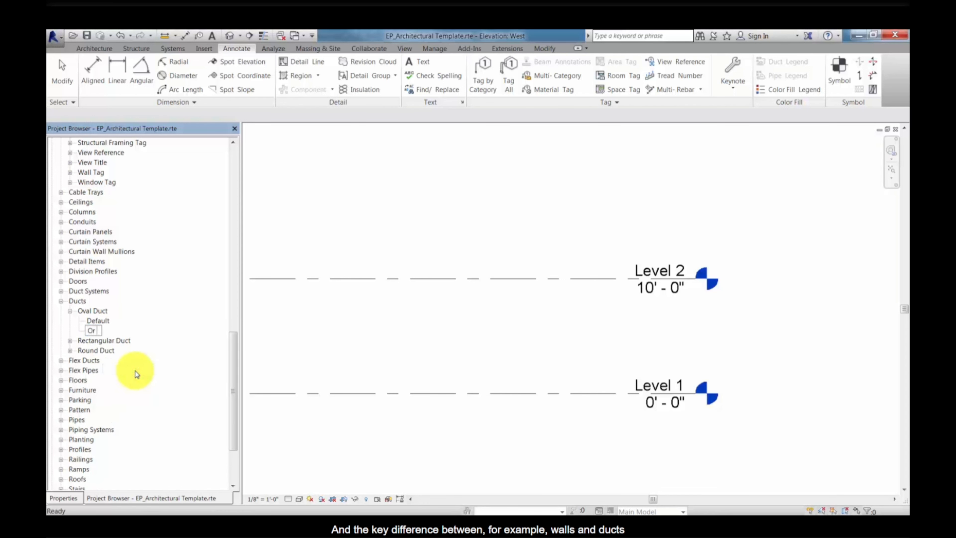
text(r Duct Type)
key(Return)
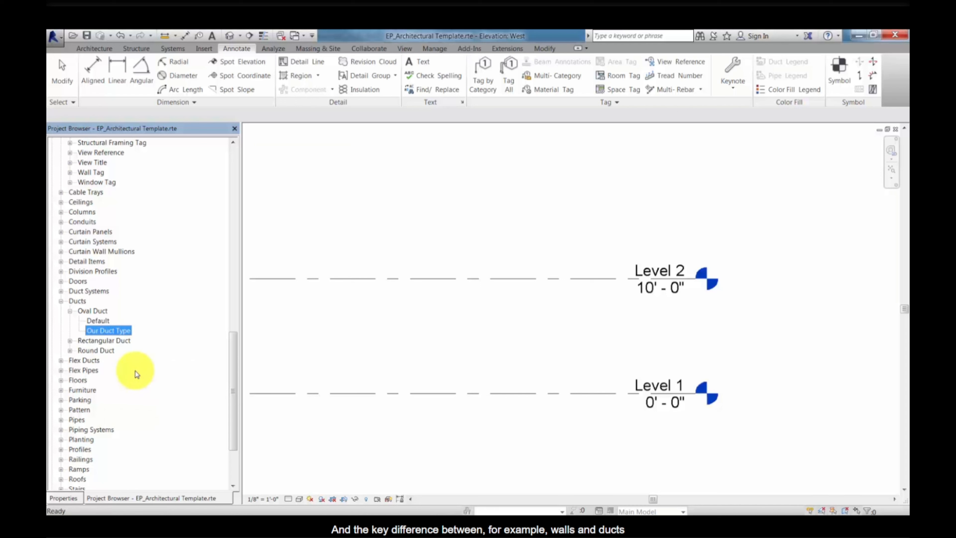
Examine the routing preferences of Our Duct Type, checking the available elbow fittings, and leave them without changes
right_click(116, 331)
click(159, 416)
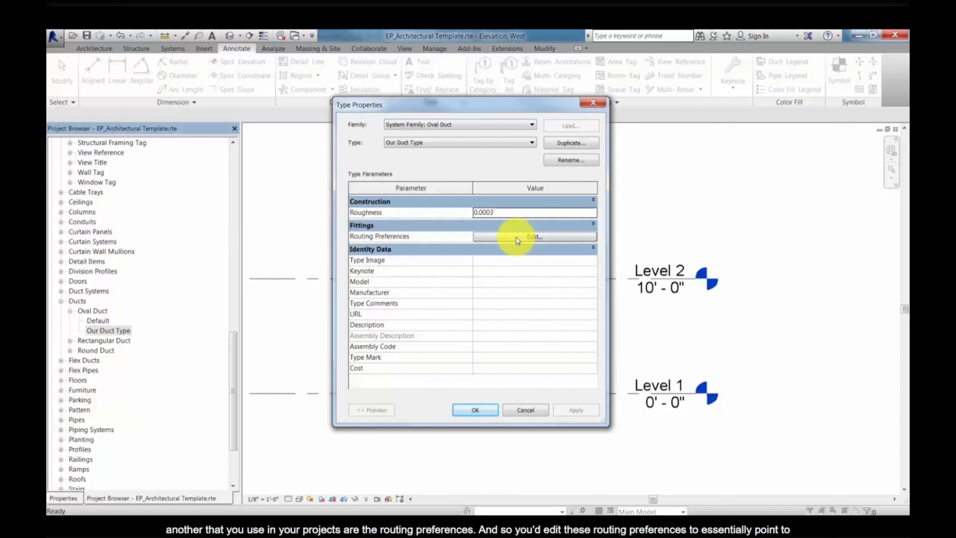
click(517, 240)
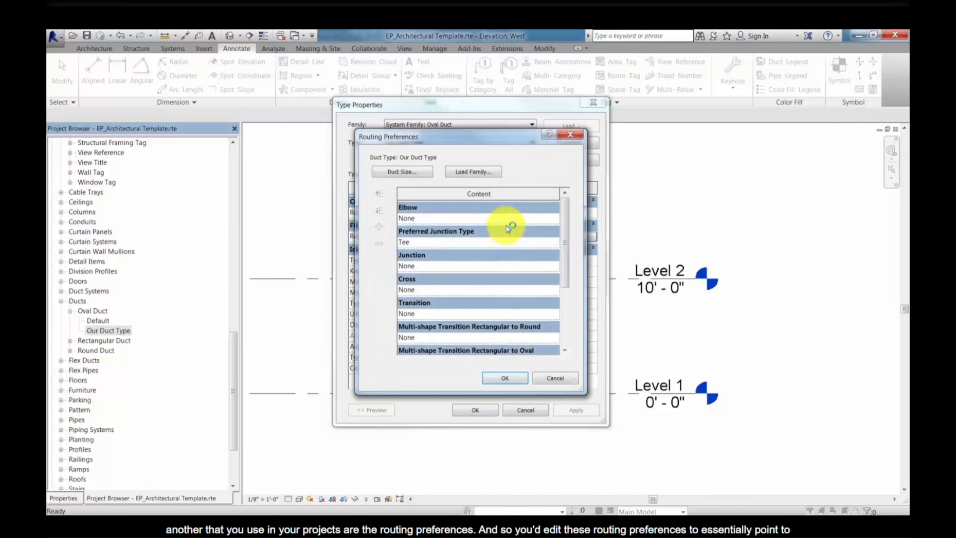
click(557, 218)
click(557, 219)
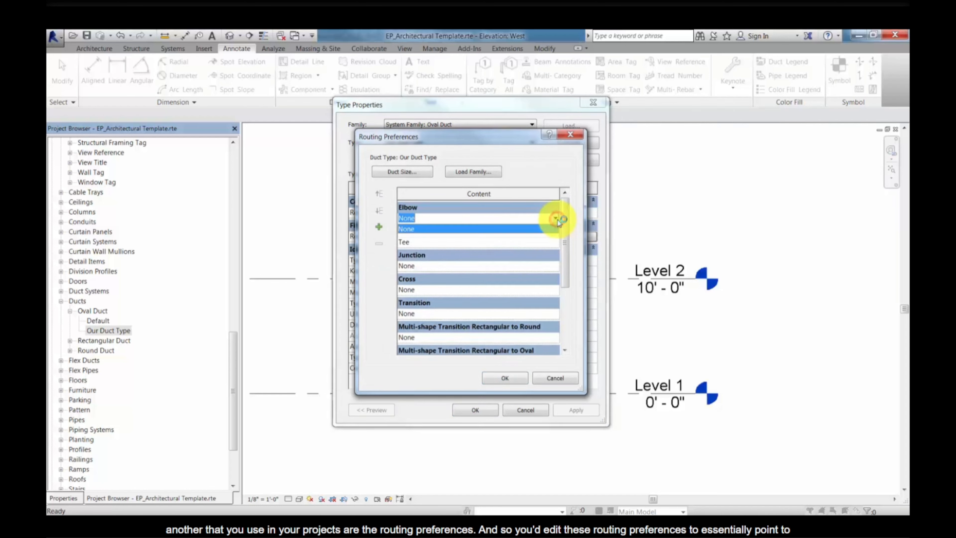
click(557, 219)
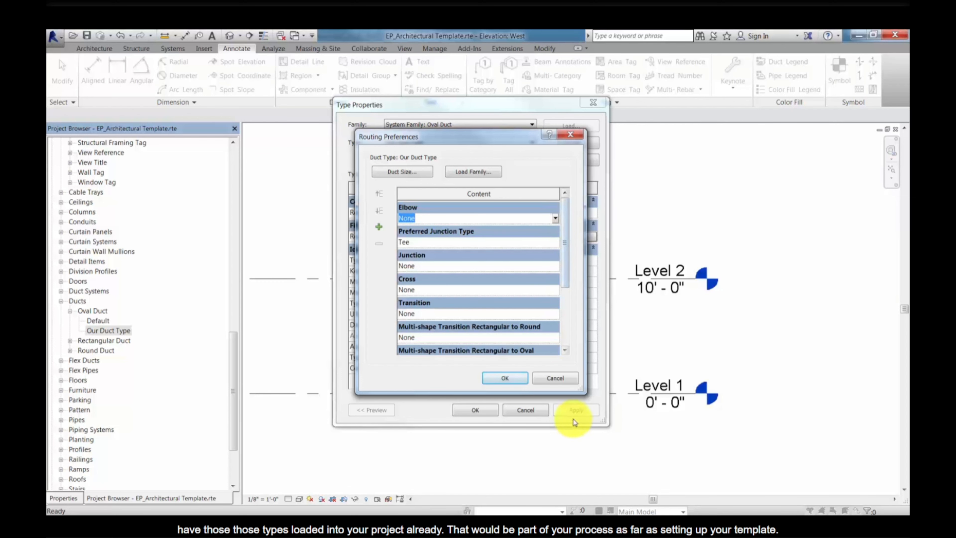
click(561, 377)
click(541, 410)
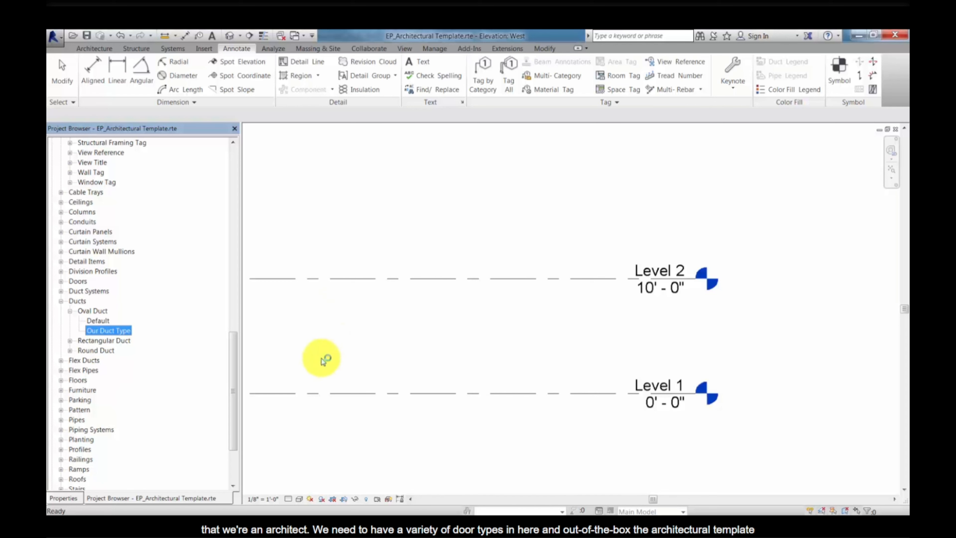
Collapse the annotation symbol and duct families in the project tree and list the types of the Single-Flush door family
drag(234, 395, 233, 186)
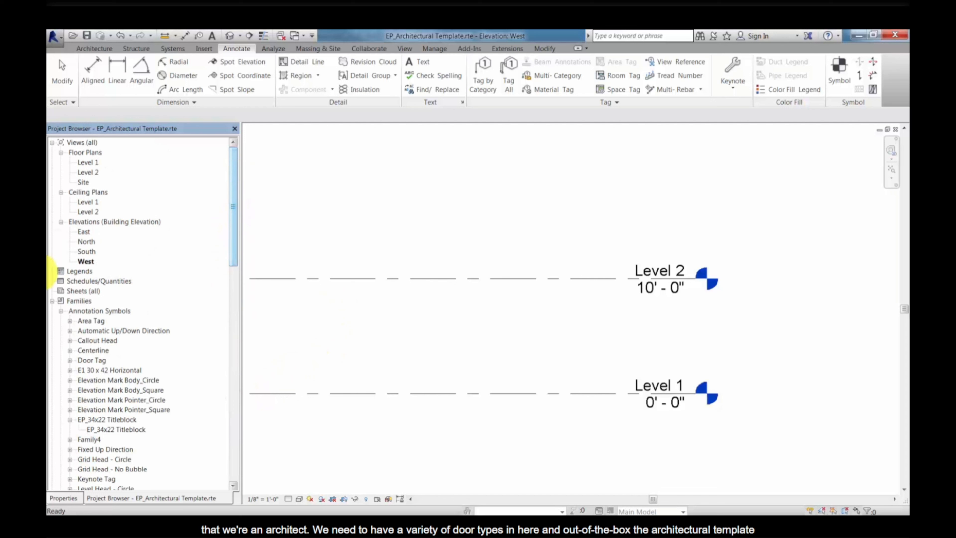
click(61, 311)
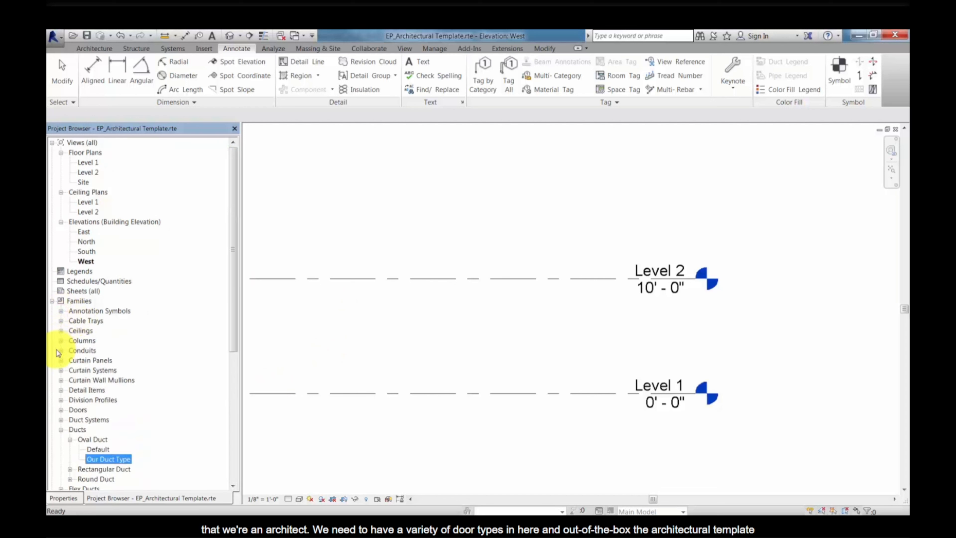
click(60, 429)
click(61, 410)
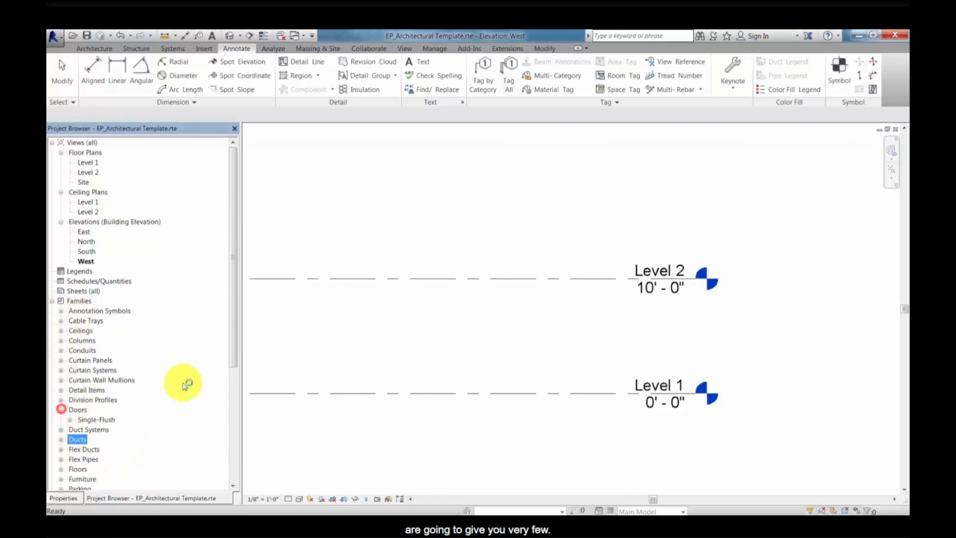
drag(234, 273, 233, 324)
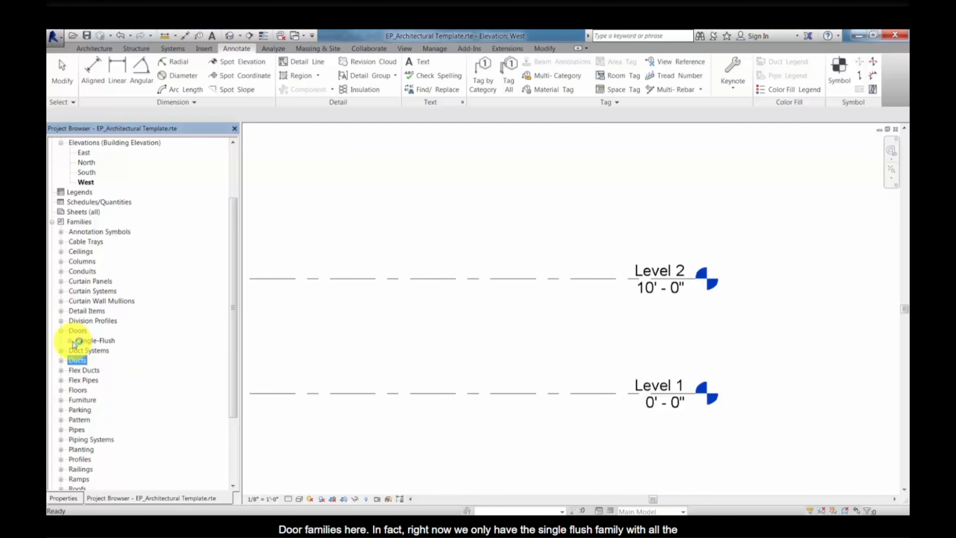
click(70, 340)
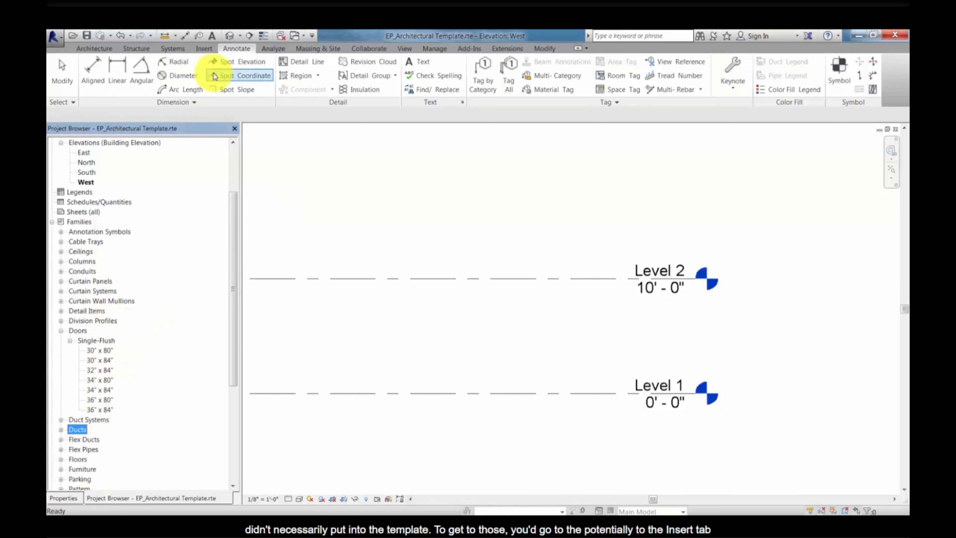
Open the Door-Double-Glass.rfa family from the US Imperial library's Doors folder for loading into the template
click(205, 48)
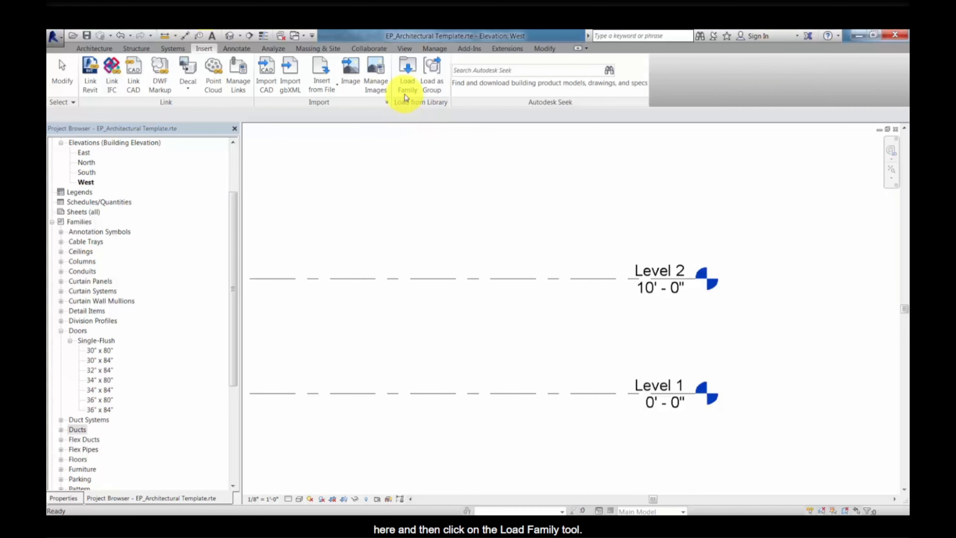
click(408, 84)
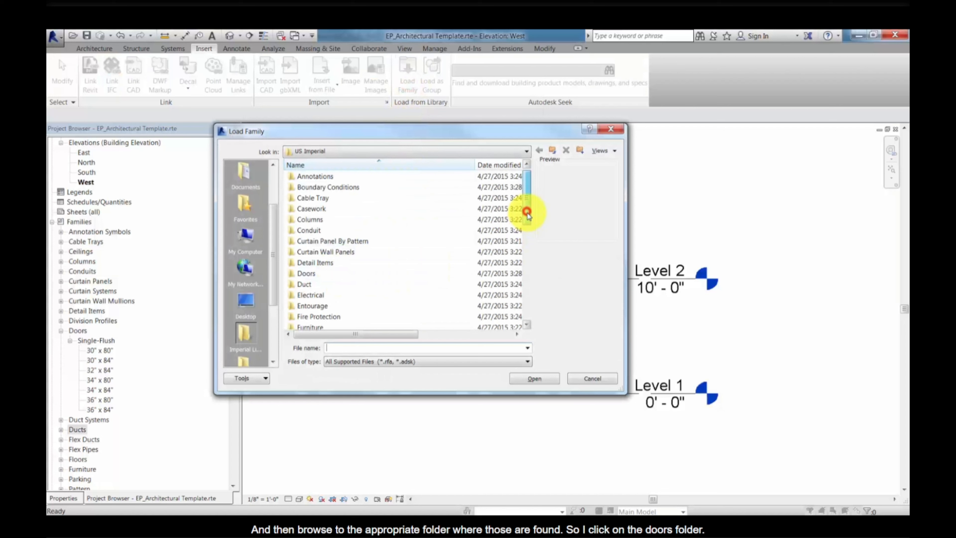
double_click(310, 275)
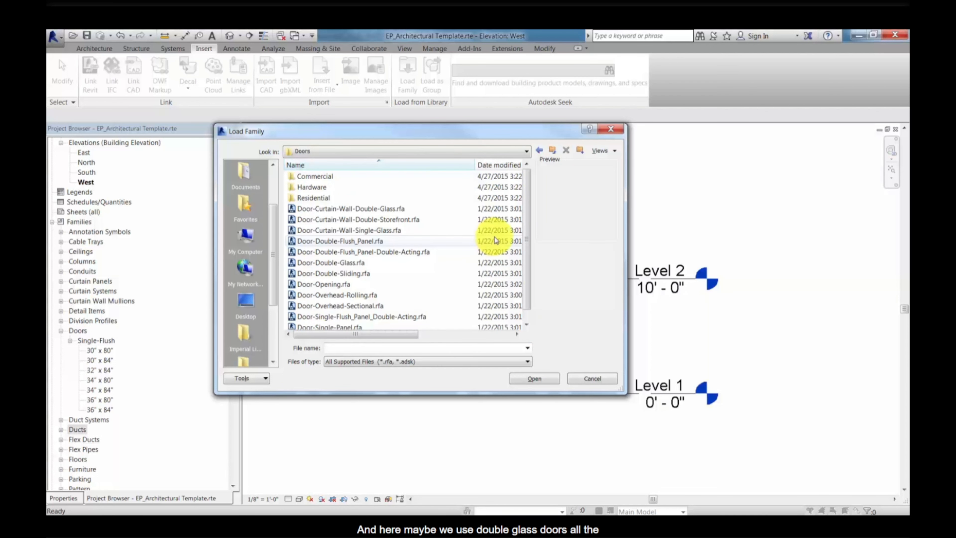
click(326, 263)
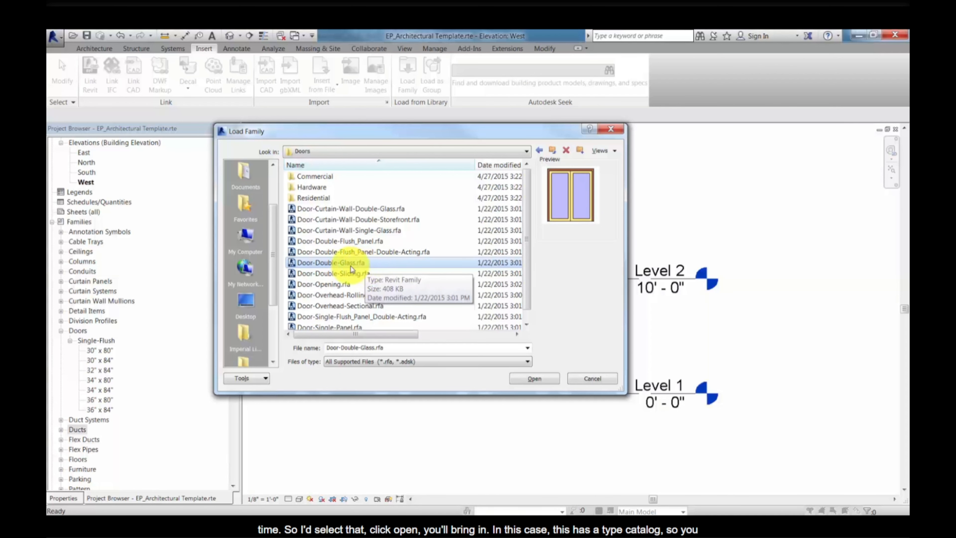
click(530, 379)
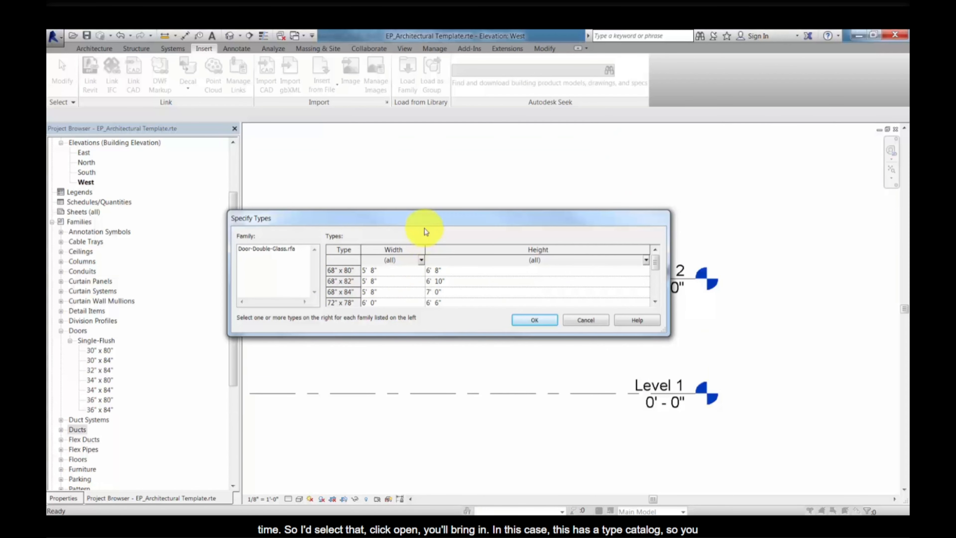
Load only the 72" x 80", 72" x 82" and 72" x 84" types of Door-Double-Glass and check them among the door families
drag(422, 212, 422, 105)
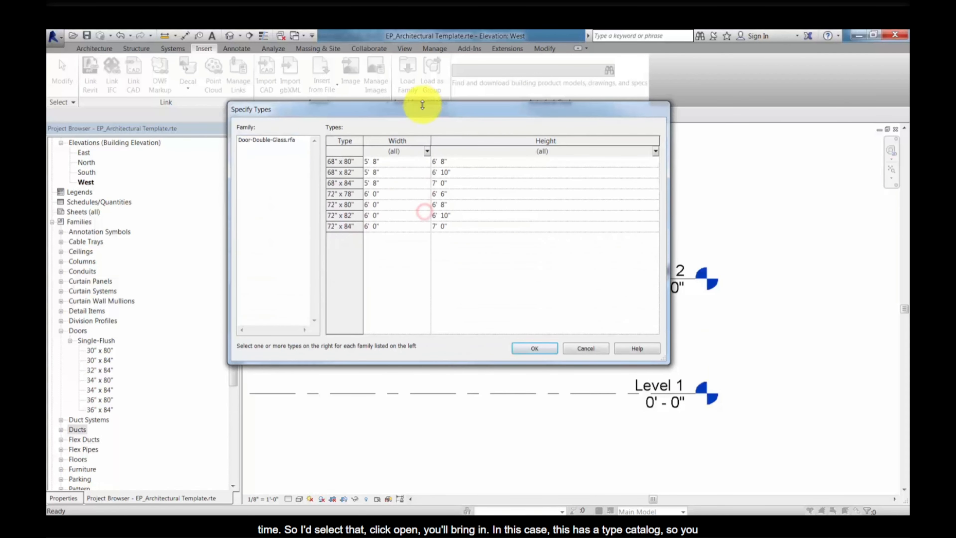
click(351, 227)
shift+click(348, 215)
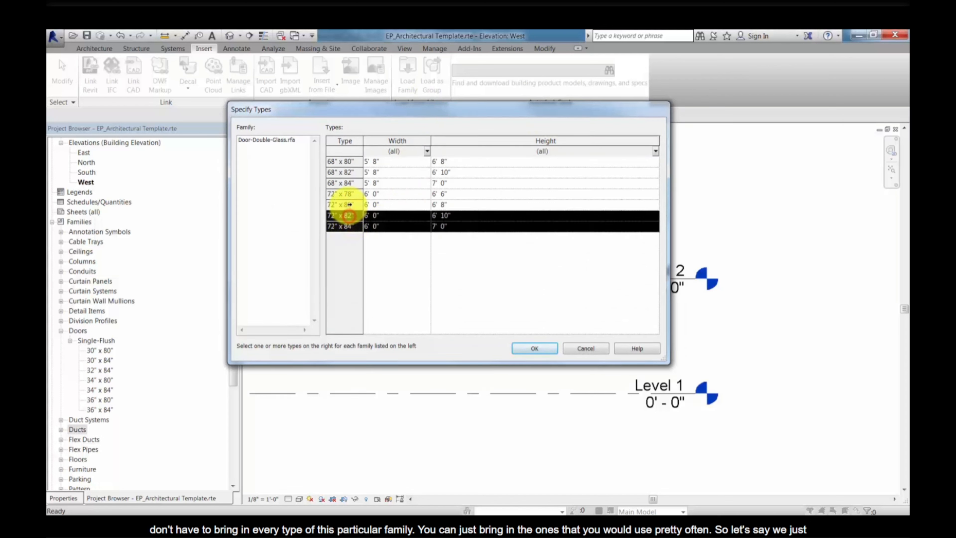
shift+click(349, 204)
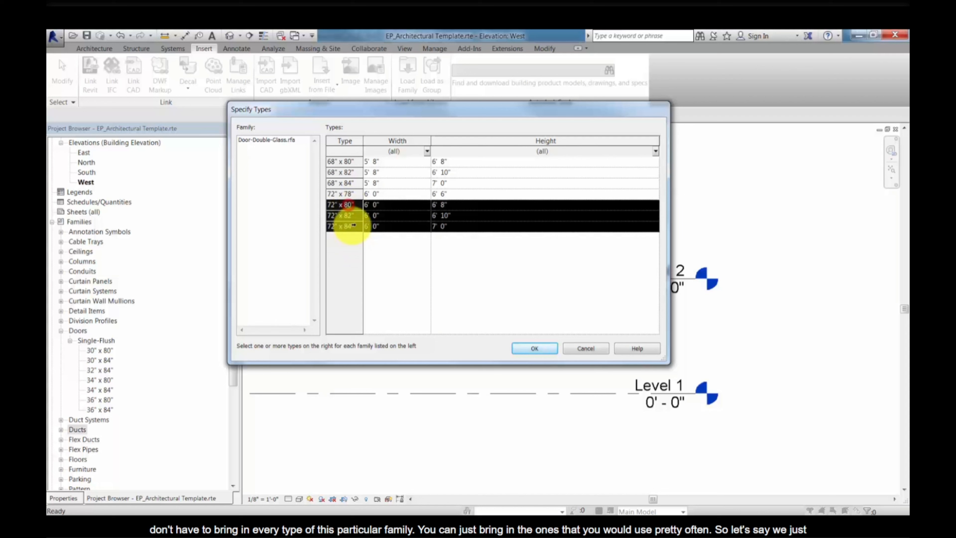
click(532, 347)
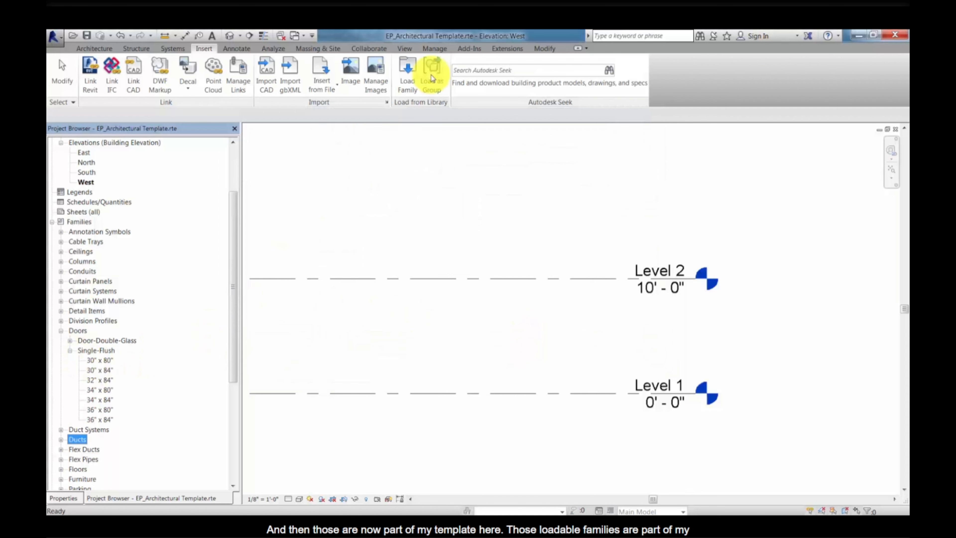
click(70, 341)
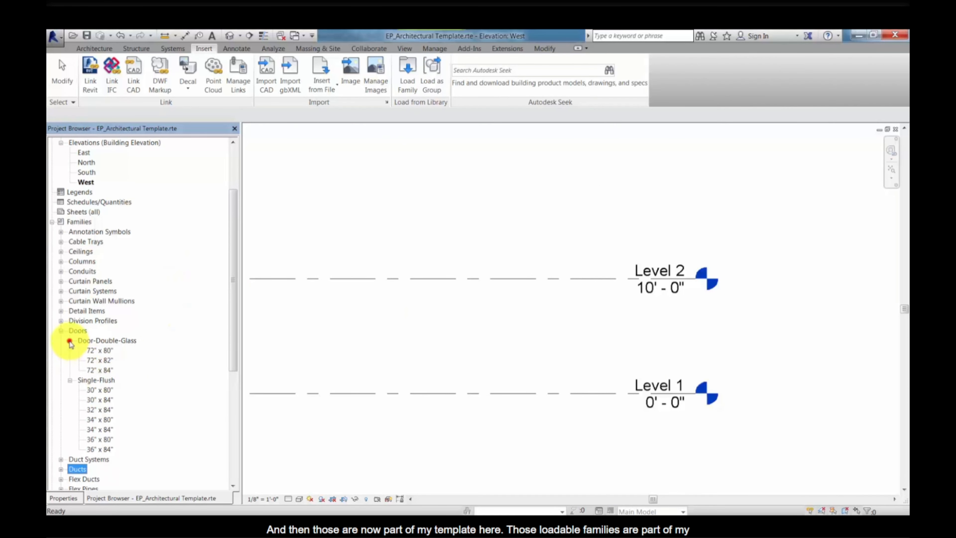
click(70, 340)
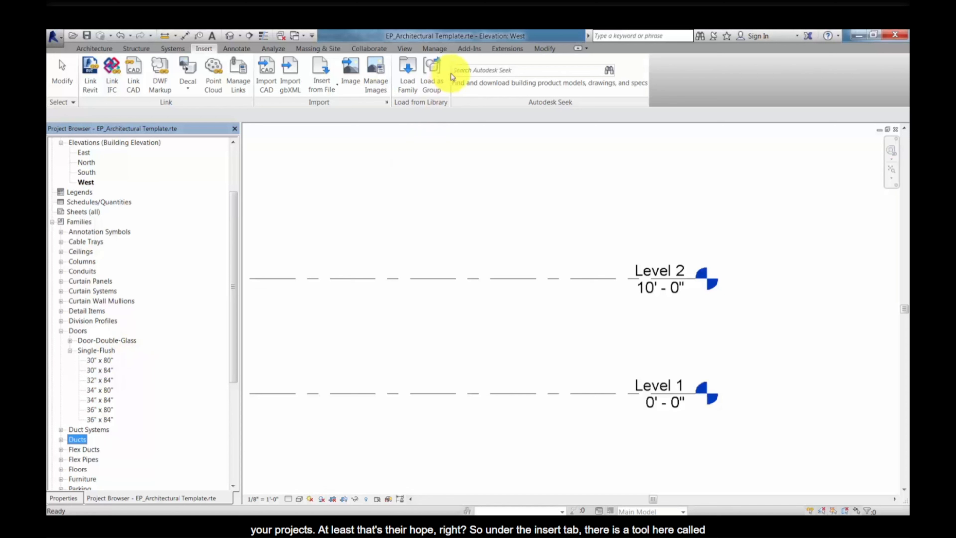
Search Autodesk Seek for "pella door" and bring the browser with the results onto this screen, maximized
click(493, 71)
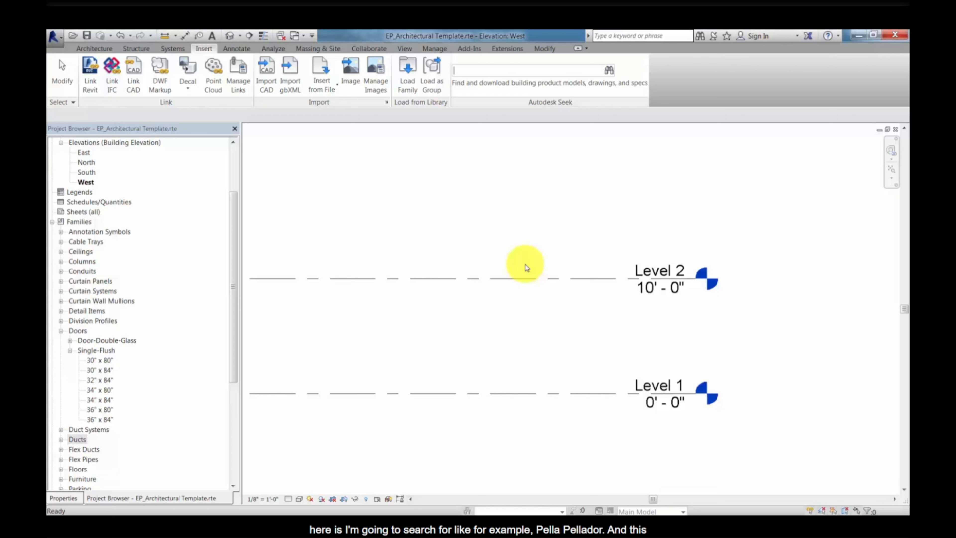
text(pella door)
key(Return)
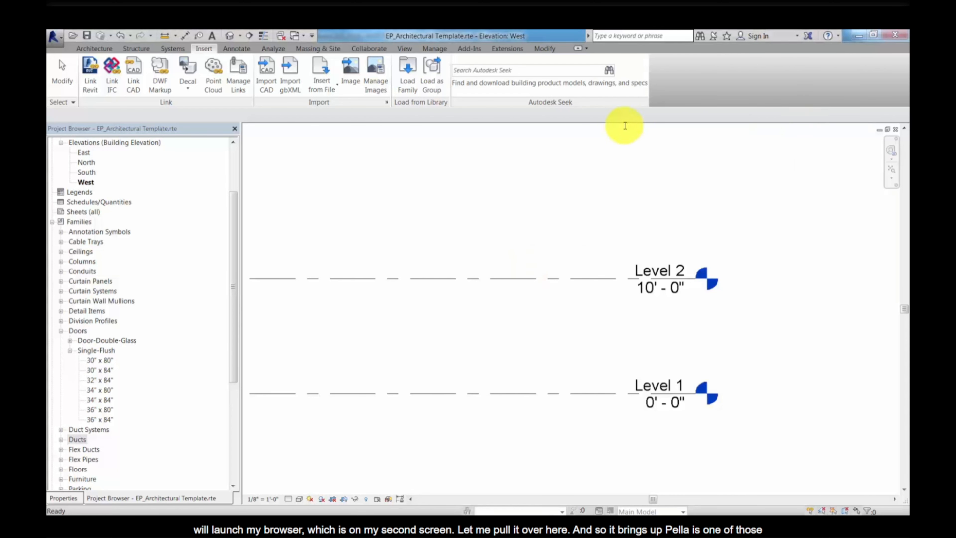
drag(625, 125, 358, 92)
double_click(359, 90)
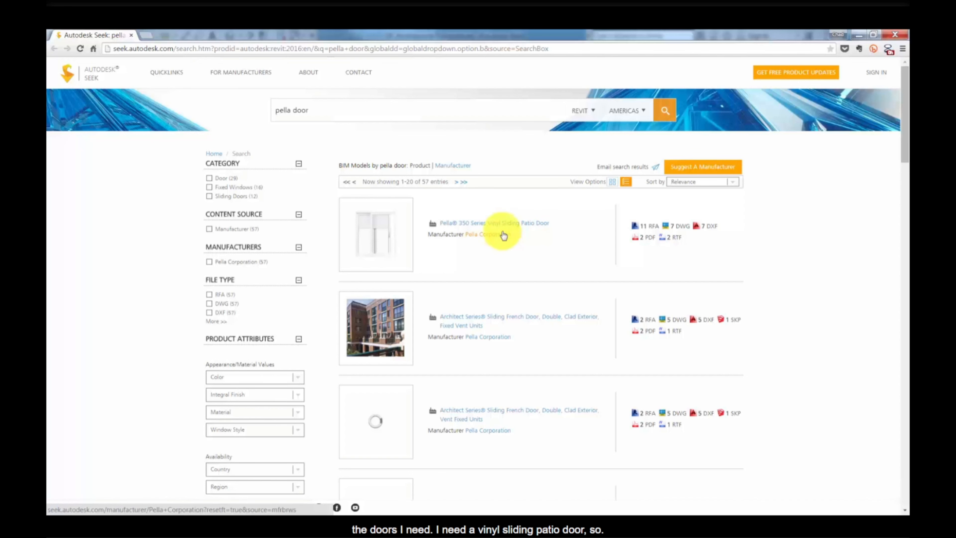
Select the Sliding Patio Door - 2 Panel - 350 Series Revit 2011 file from the Pella 350 Series RFA files and request its download
click(651, 228)
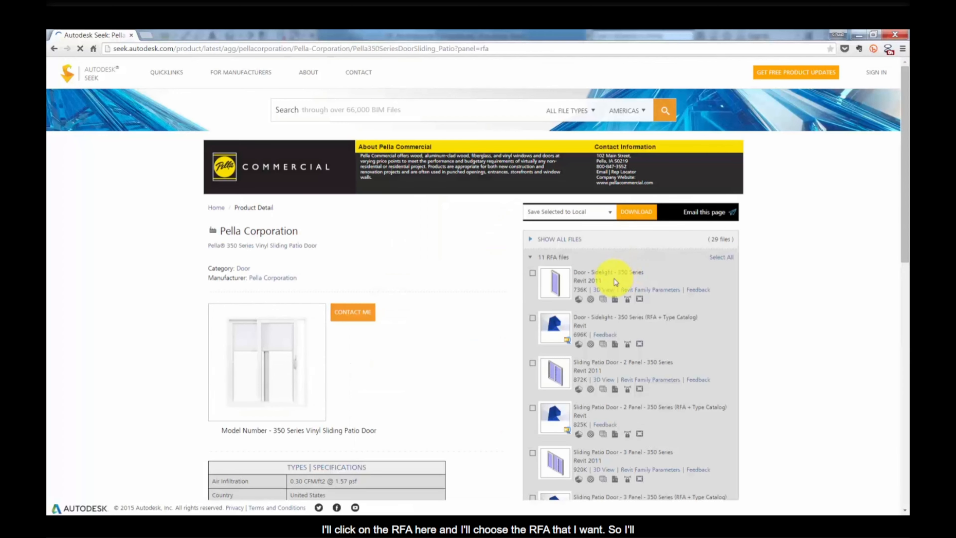
scroll(612, 278, down, 3)
mouse_move(547, 203)
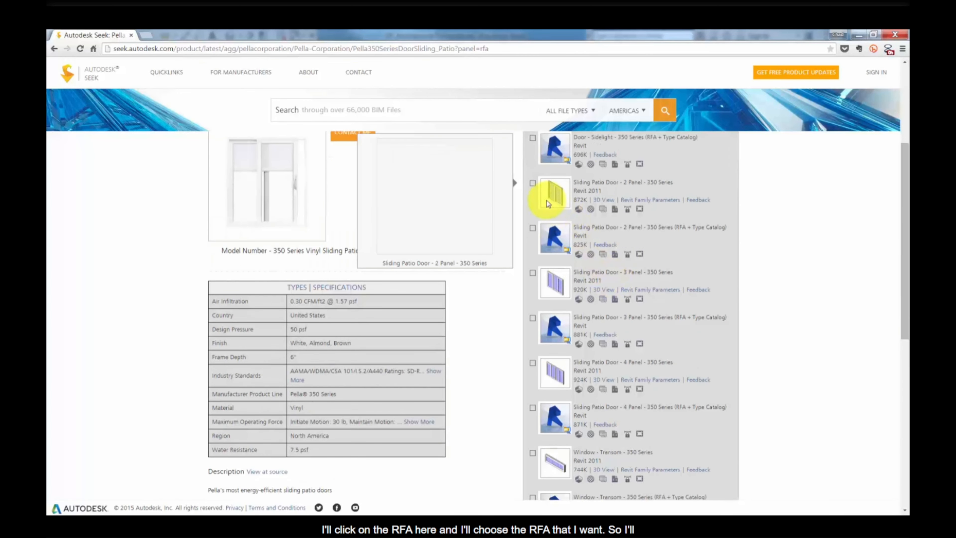
click(532, 183)
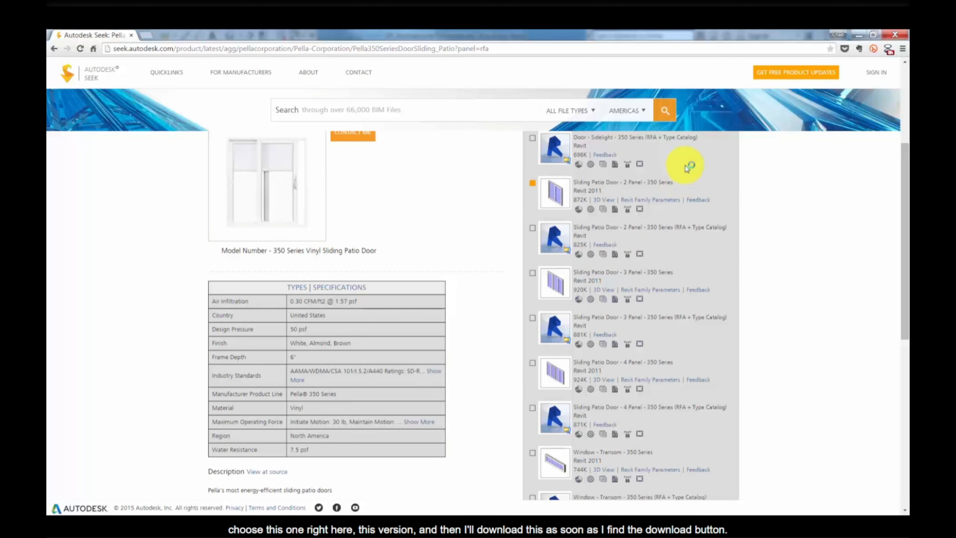
scroll(673, 234, down, 10)
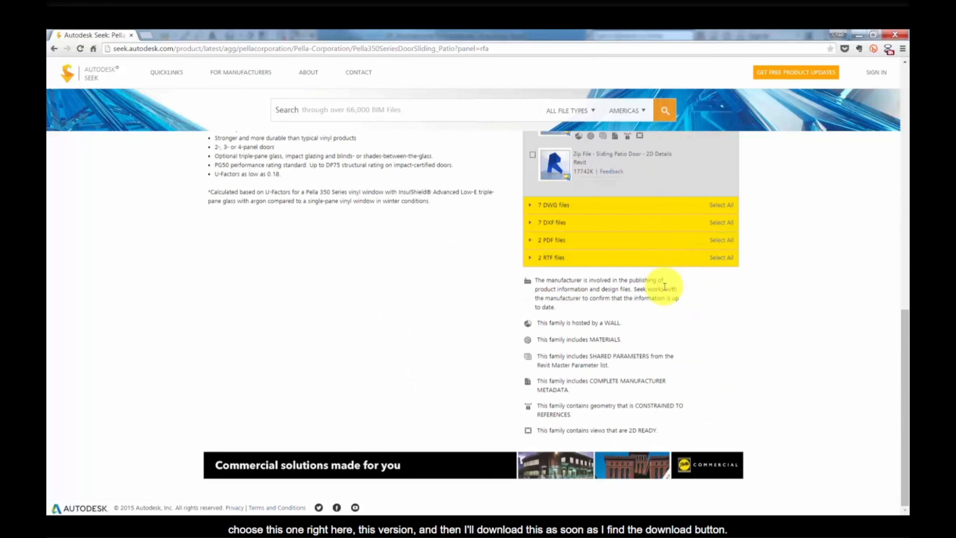
scroll(664, 286, up, 10)
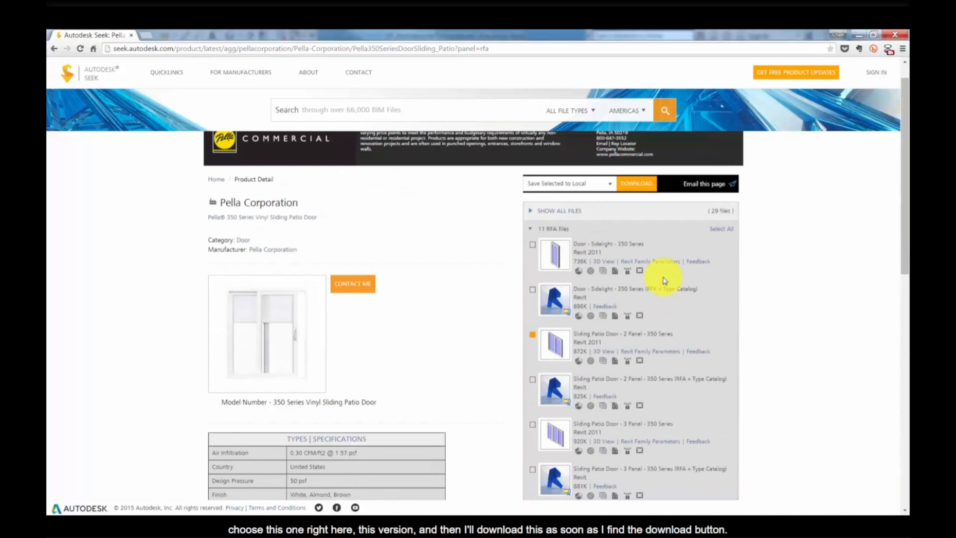
click(639, 211)
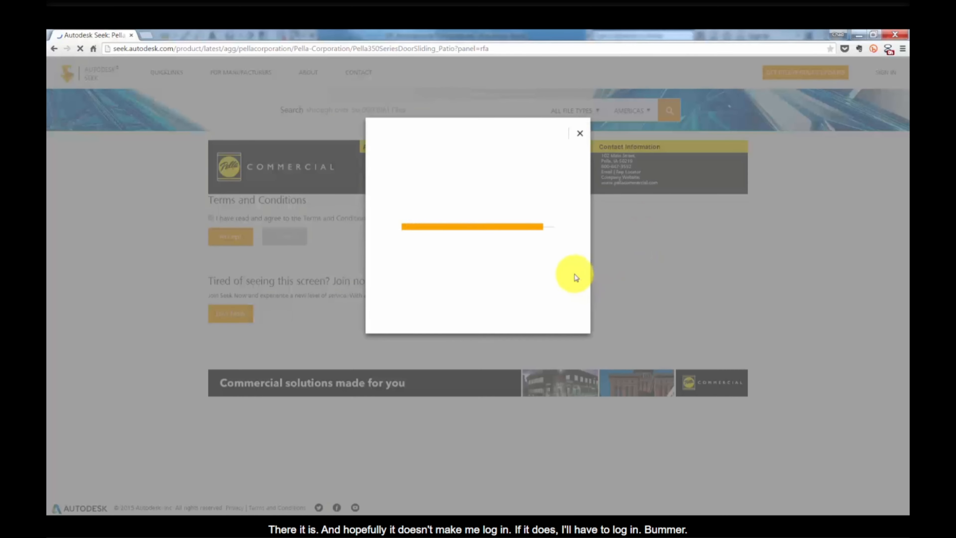
Log in to Autodesk Seek with the account's user name and password
click(490, 196)
text(c)
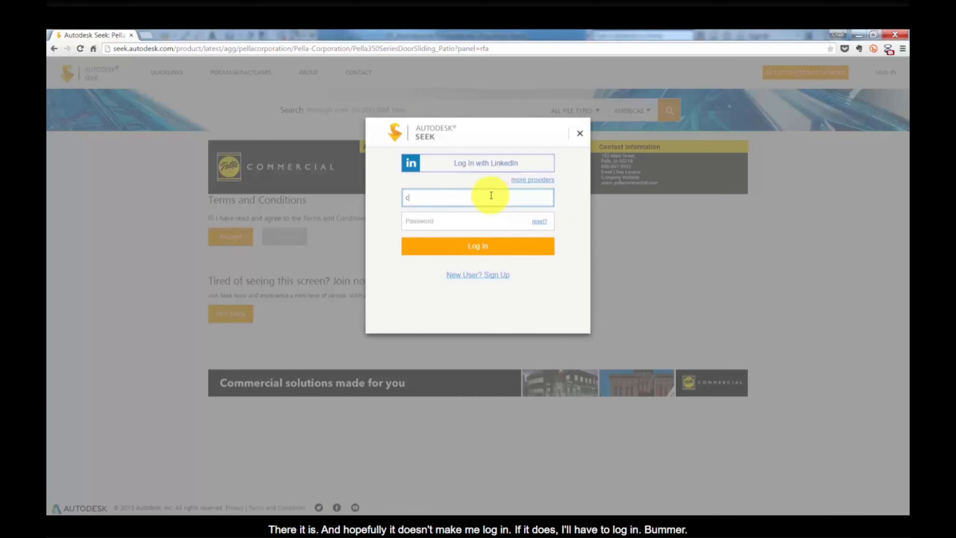
text(ubswin)
key(Tab)
text(•)
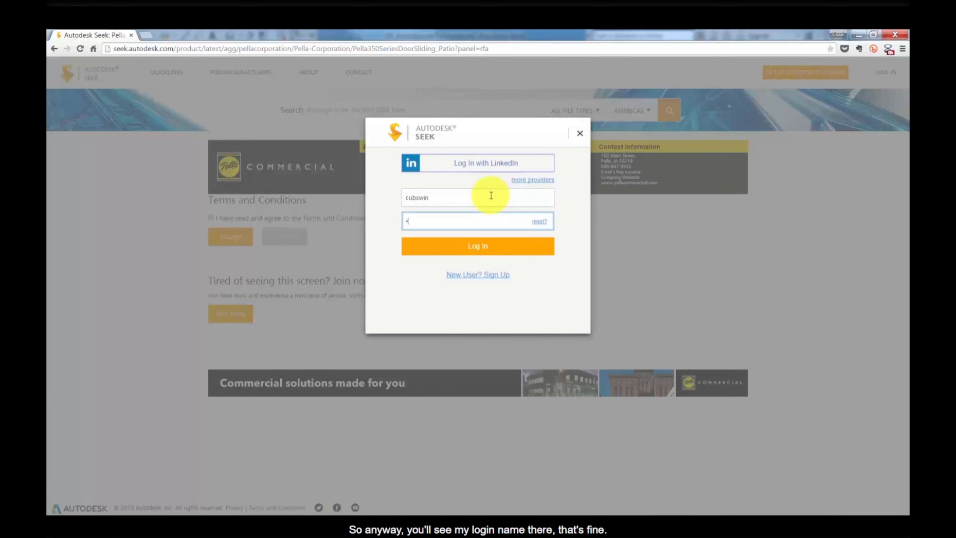
text(•••••)
click(496, 246)
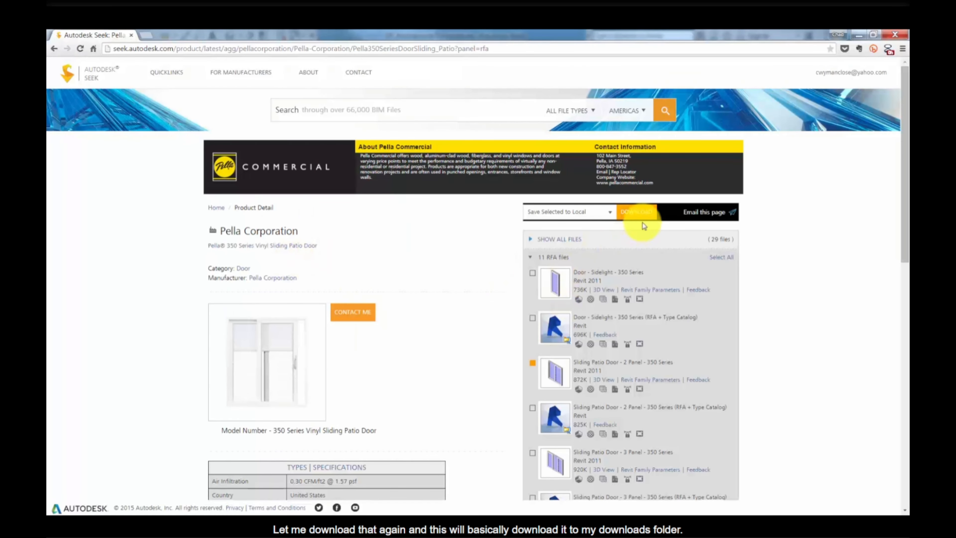
Download the selected 2-panel sliding patio door family and show the downloaded file in its folder
click(643, 217)
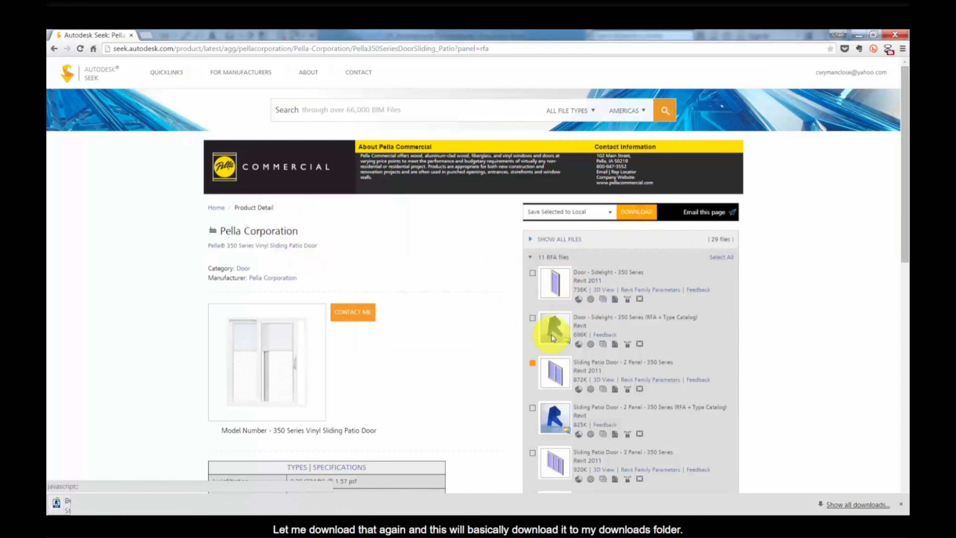
click(137, 499)
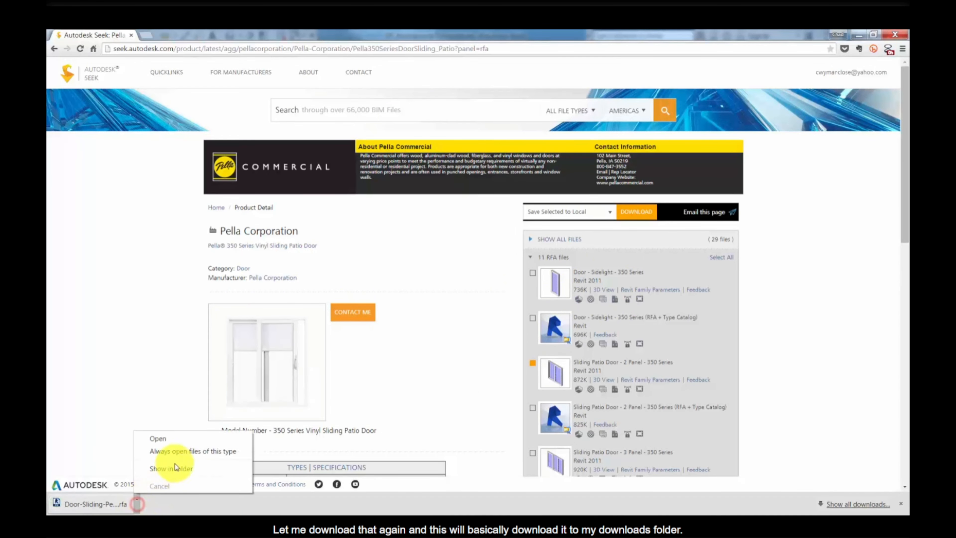
click(172, 468)
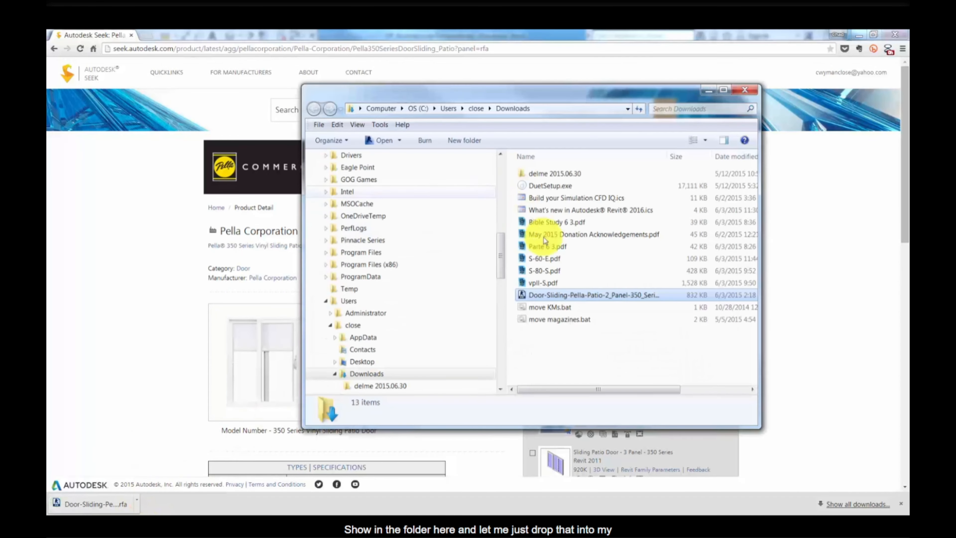
Load the downloaded Door-Sliding-Pella-Patio-2_Panel-350_Series family from the Downloads folder into the Revit template and list its types
drag(557, 94, 612, 105)
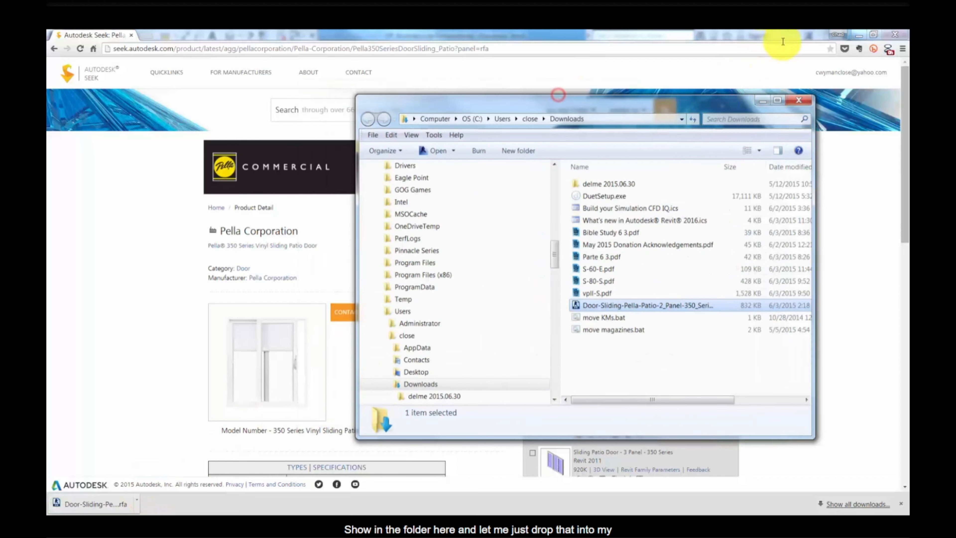
click(858, 35)
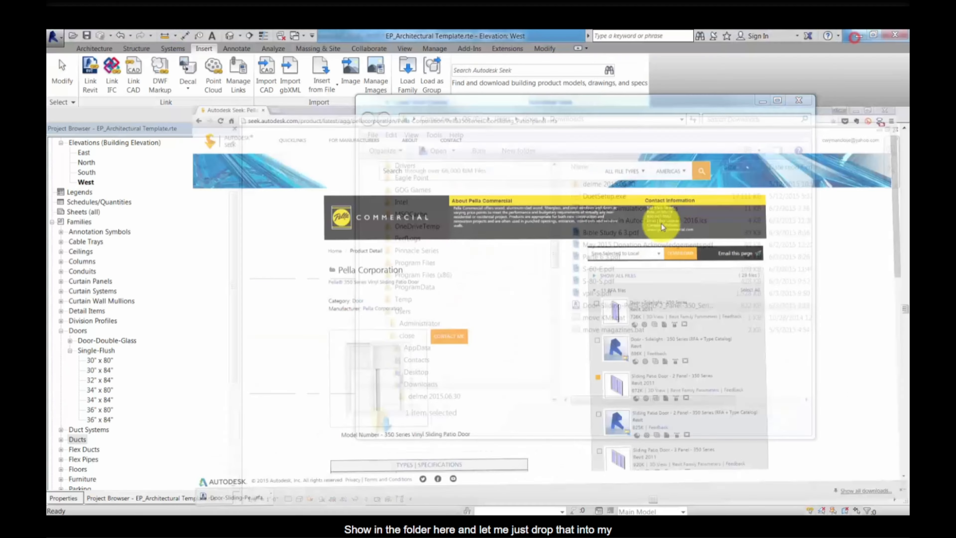
drag(568, 306, 315, 256)
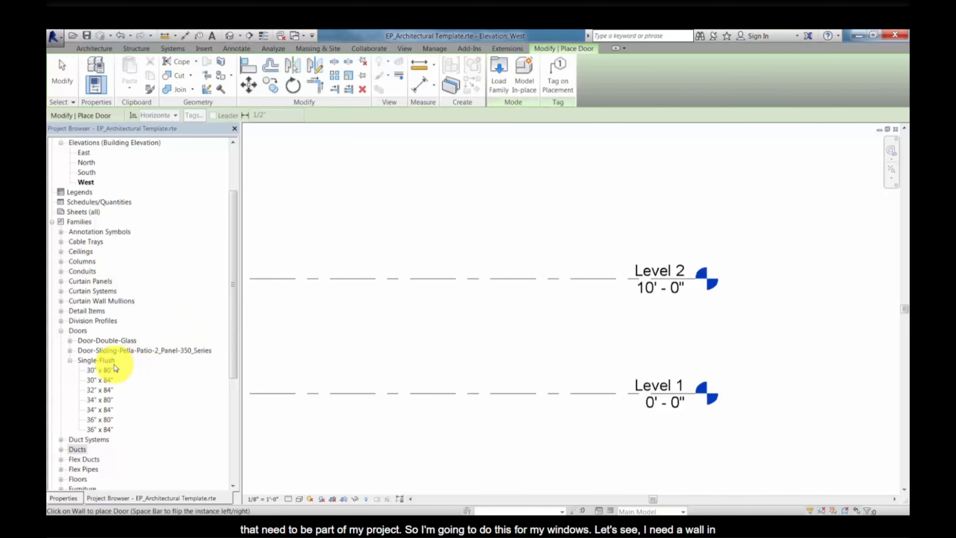
click(70, 350)
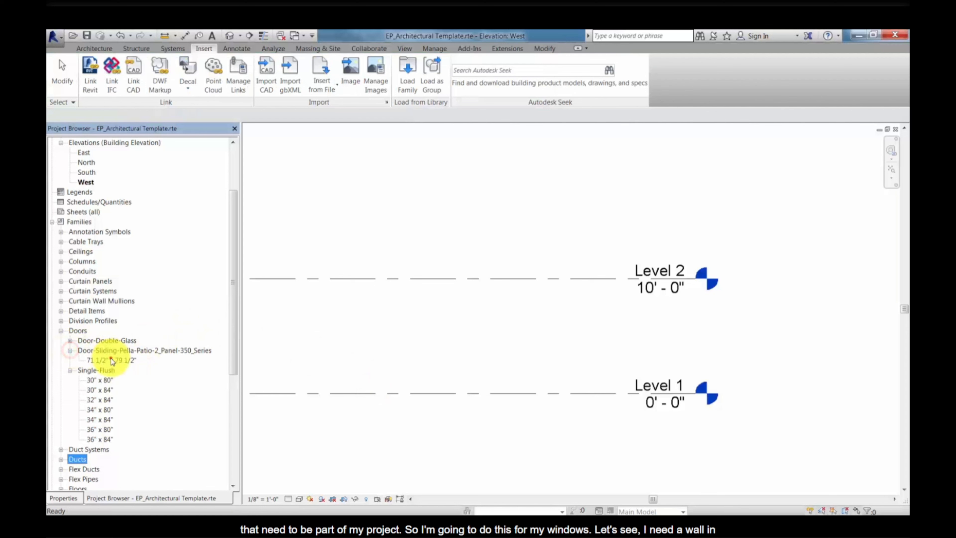
drag(111, 360, 324, 367)
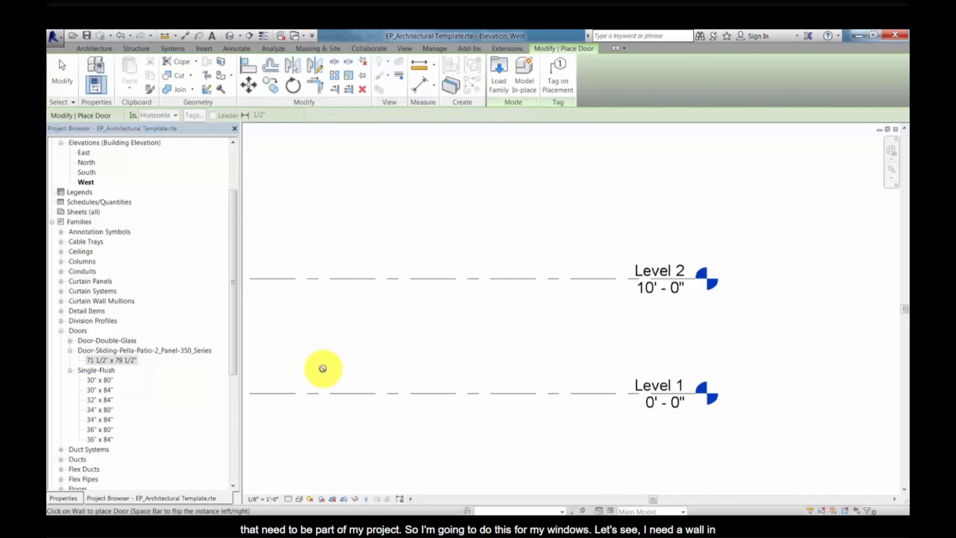
key(Escape)
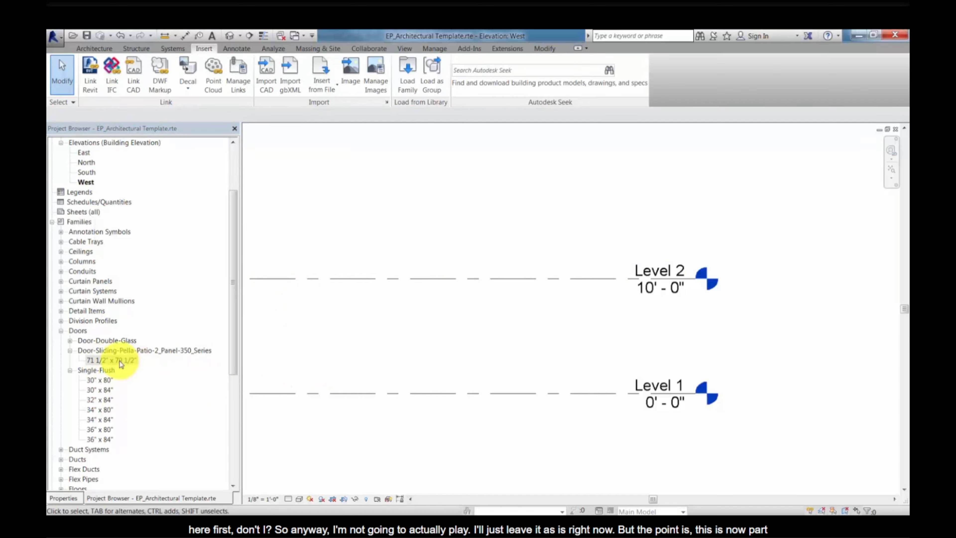
double_click(79, 351)
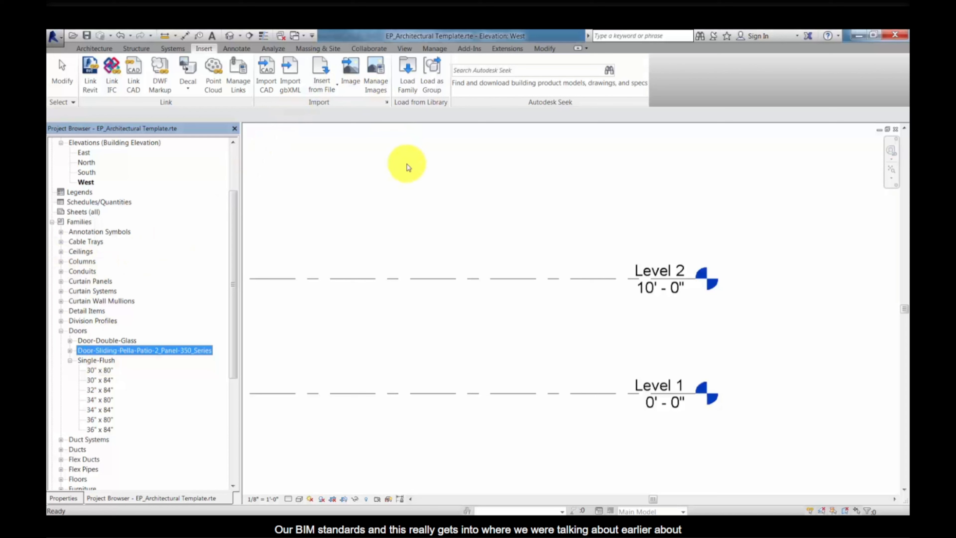
Open the project units and examine the available unit choices for the Length format, leaving the format as it is
click(433, 49)
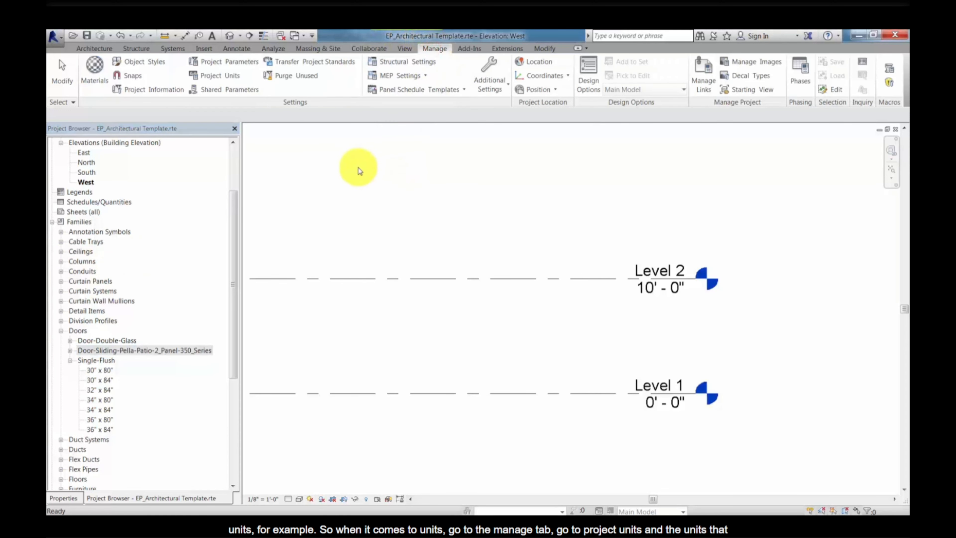
click(220, 76)
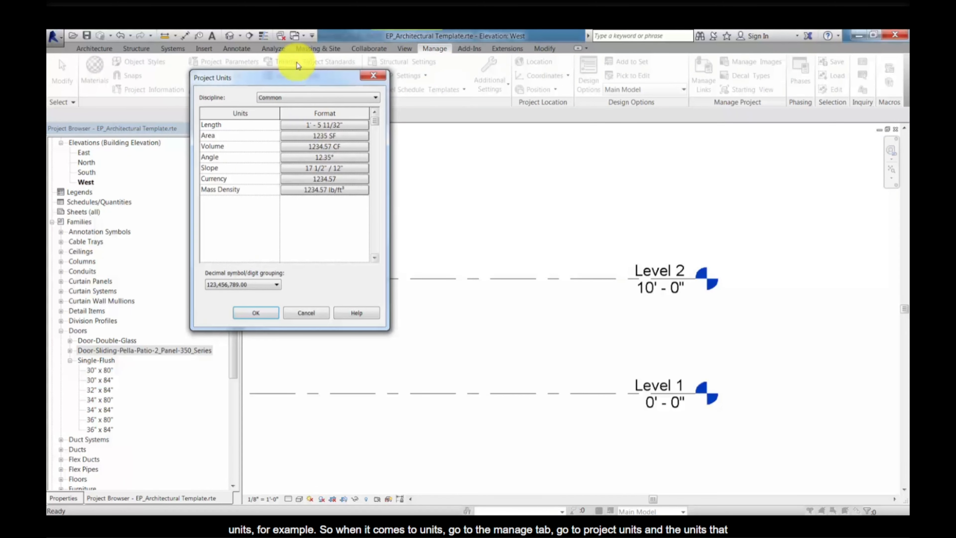
drag(295, 79, 432, 119)
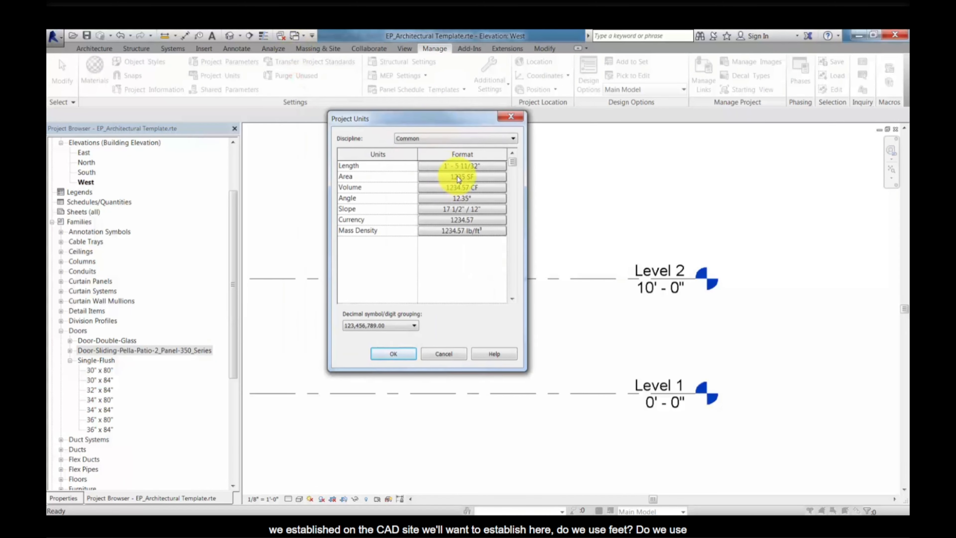
click(456, 166)
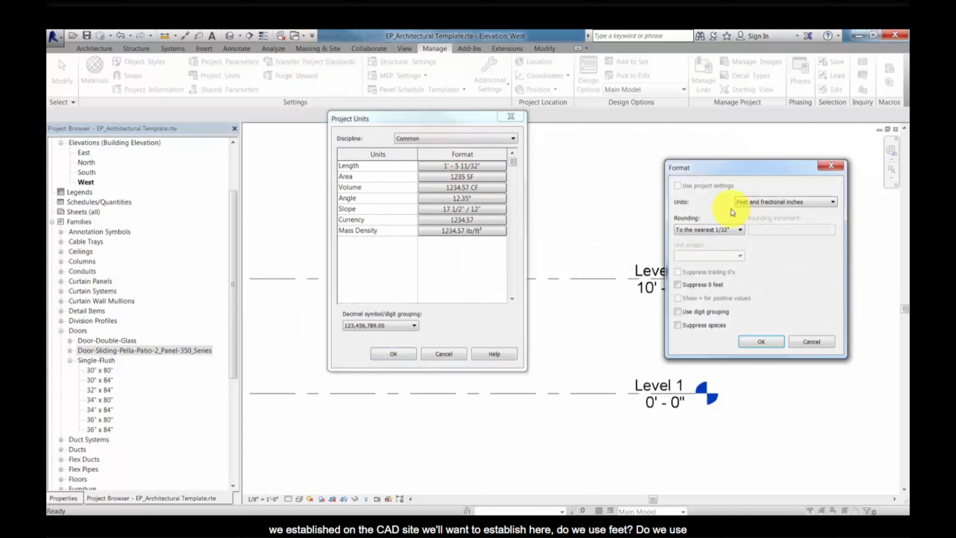
click(770, 203)
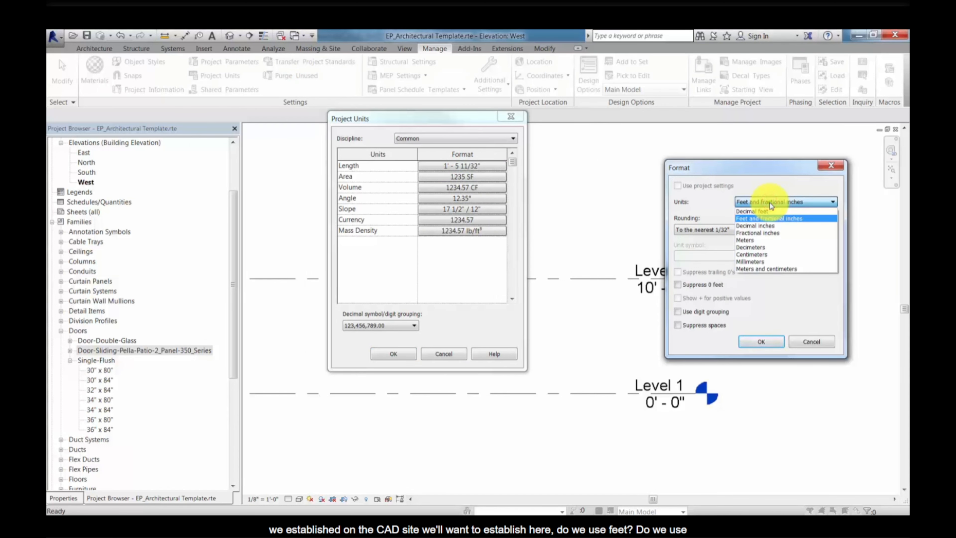
click(811, 342)
click(807, 341)
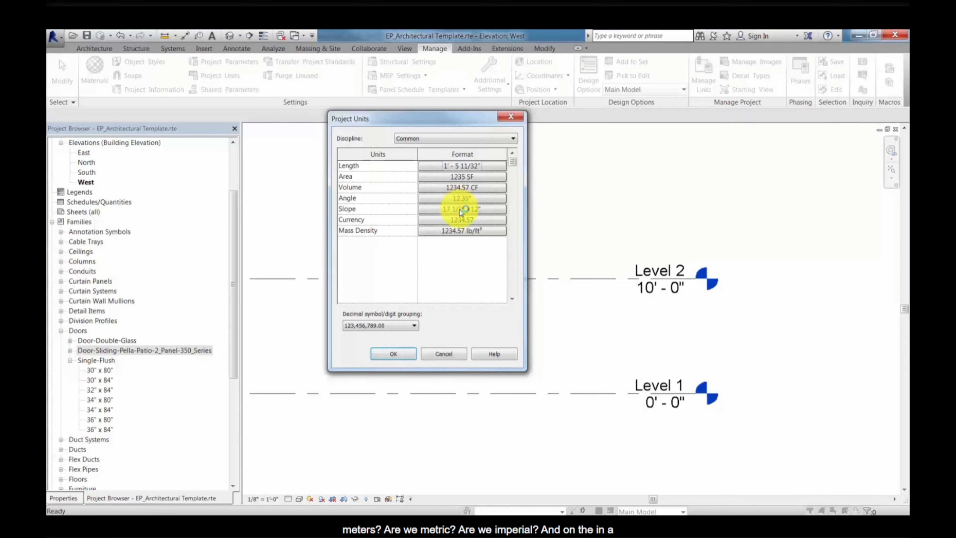
Review the Structural discipline's unit formats and the list of other disciplines, and close the project units without saving
click(458, 139)
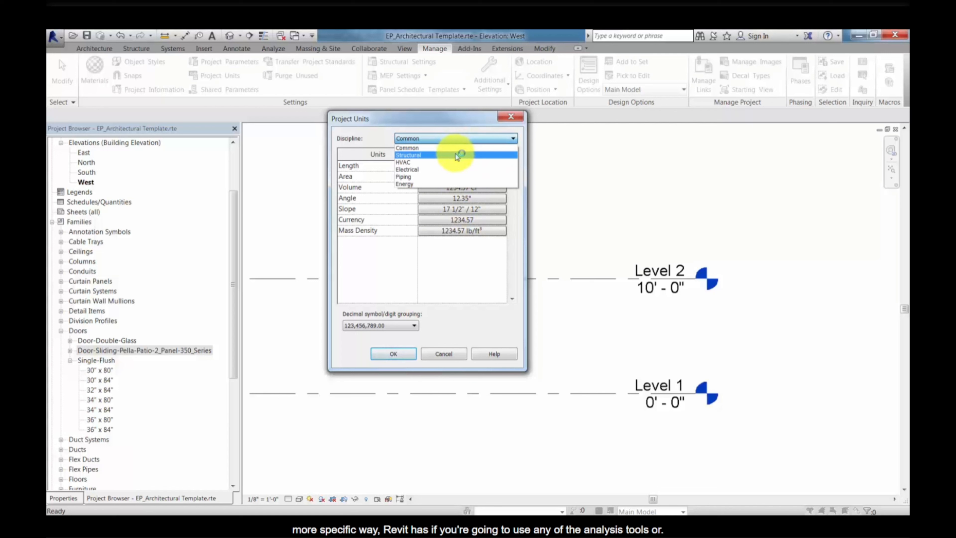
click(457, 155)
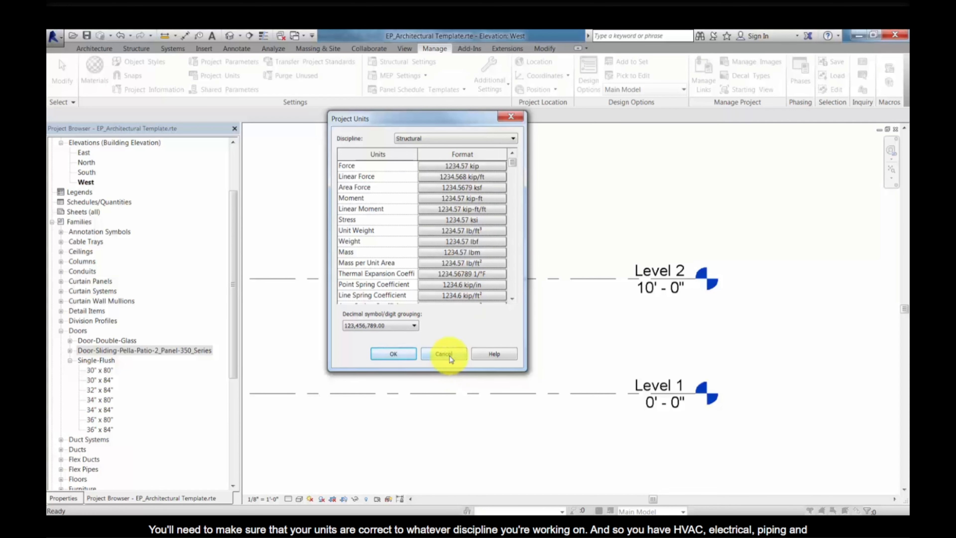
click(448, 138)
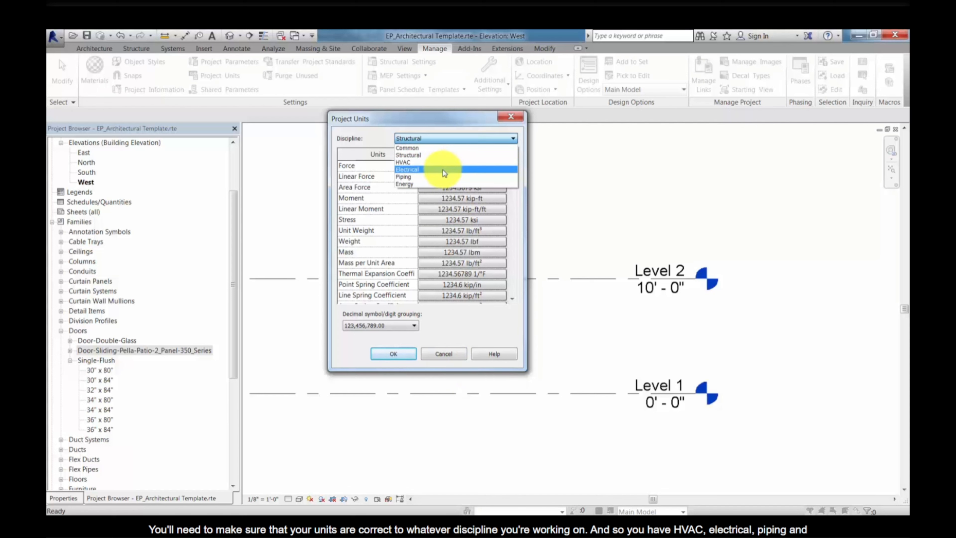
click(455, 358)
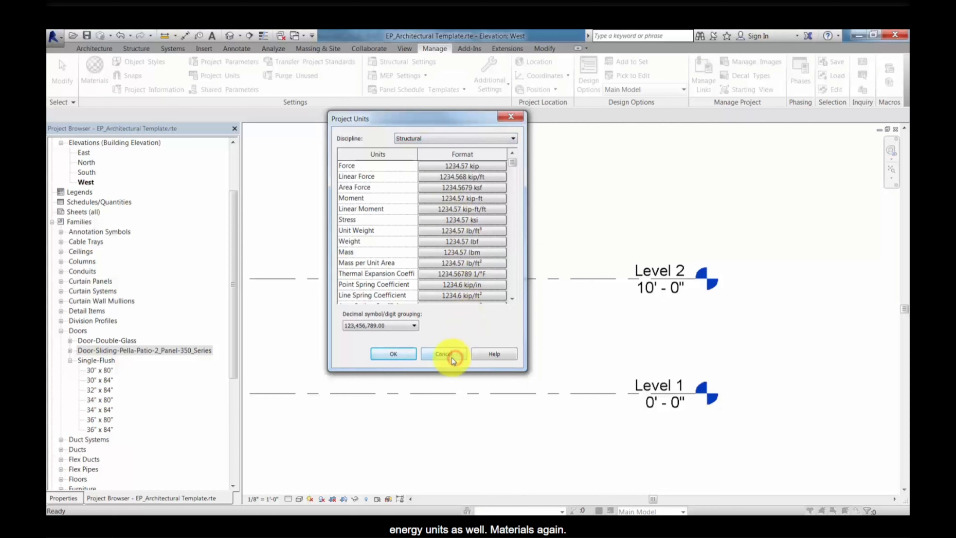
click(455, 356)
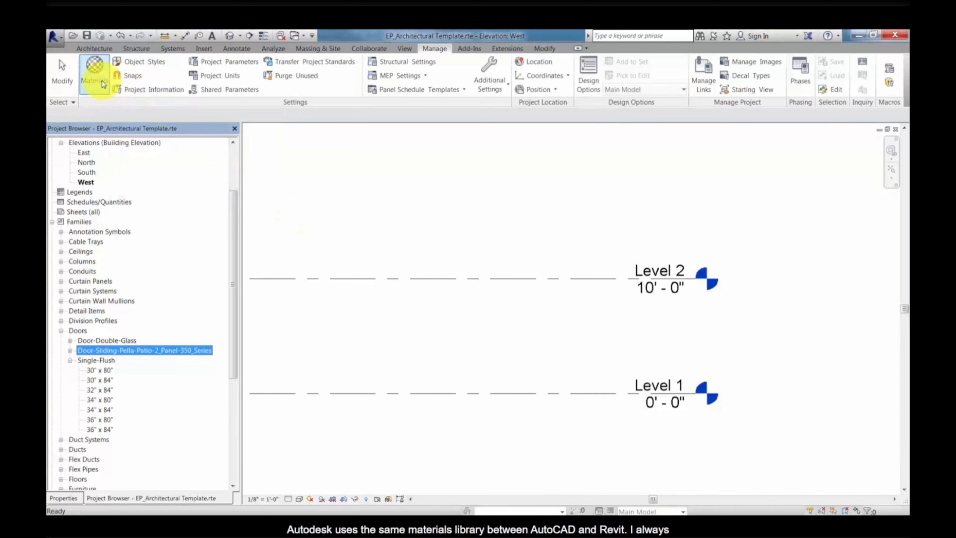
Review the project's material library and its snap settings, closing each without saving
click(95, 69)
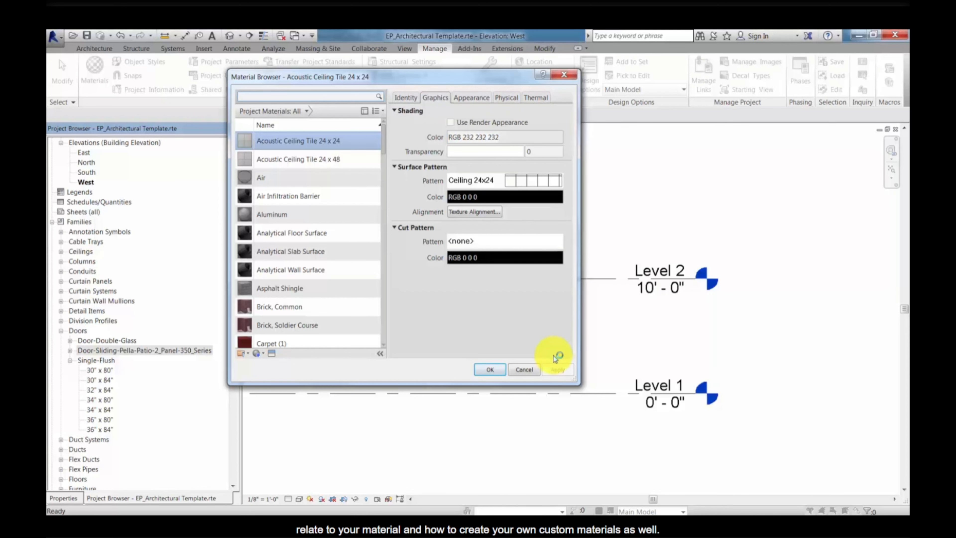
click(528, 369)
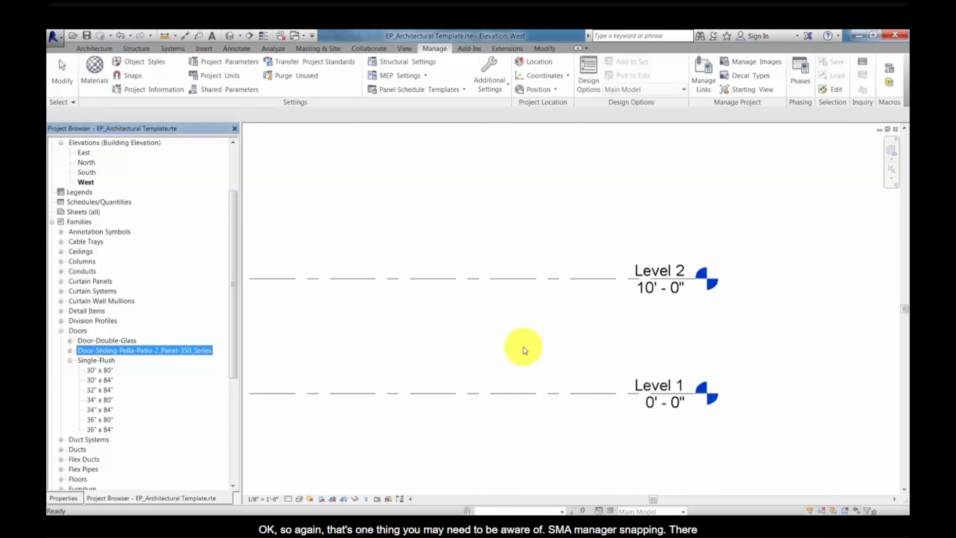
click(132, 76)
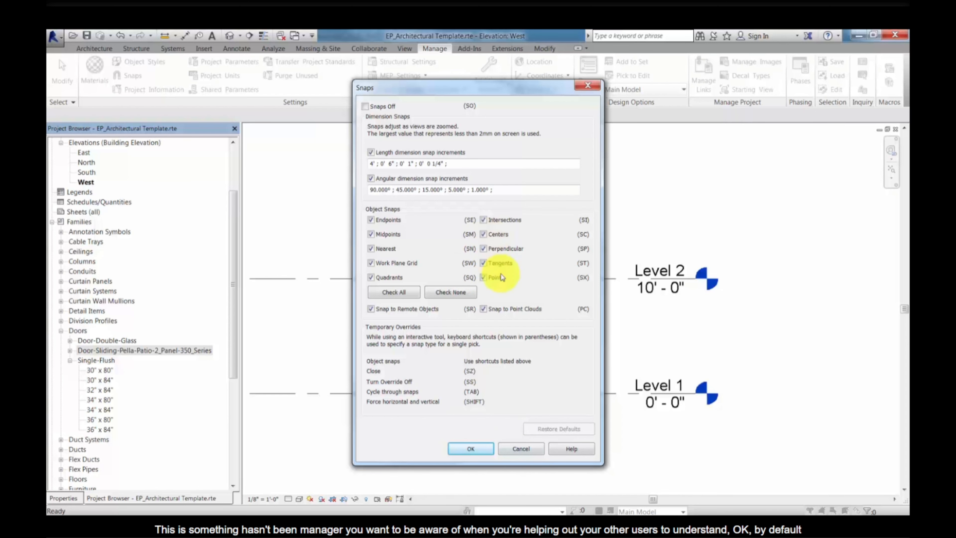
click(526, 446)
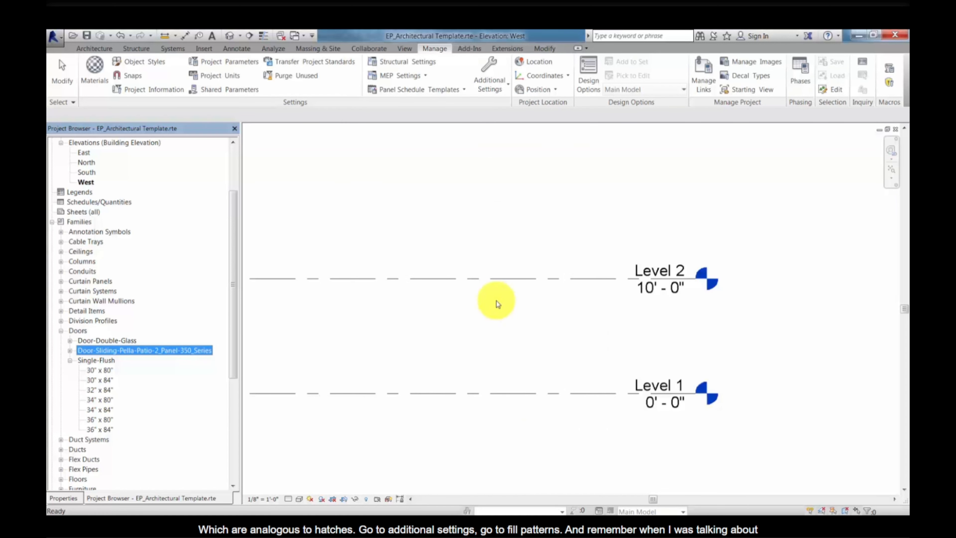
Open the project's Fill Patterns settings and move the dialog clear of the ribbon
click(489, 89)
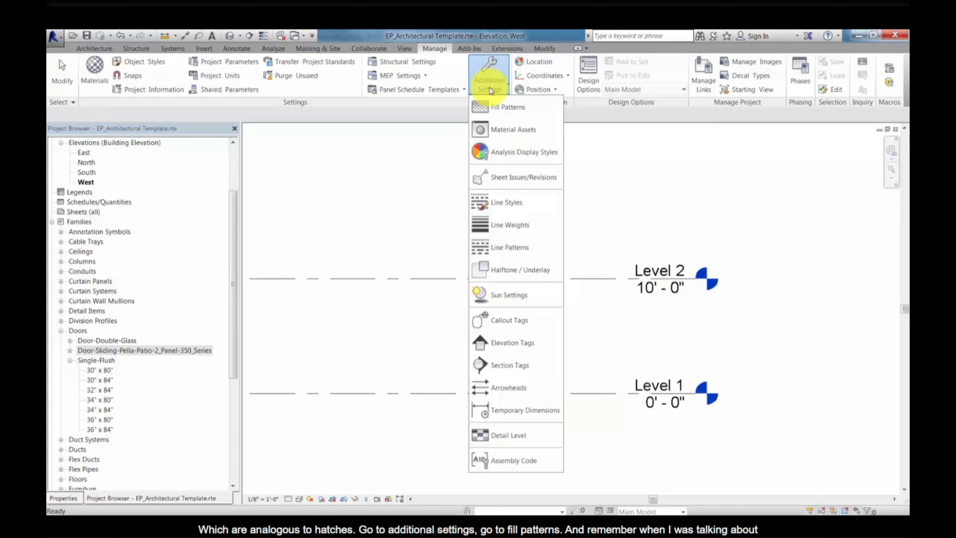
click(503, 106)
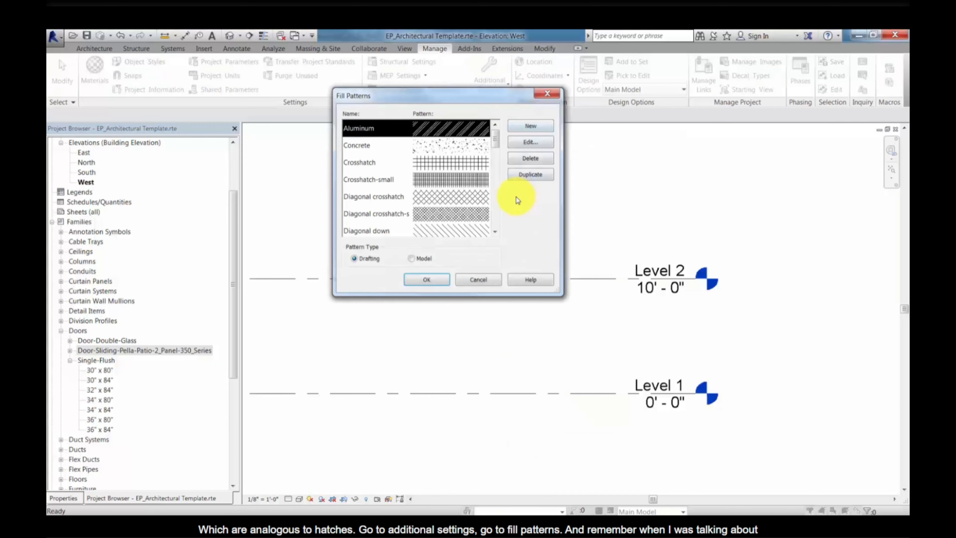
drag(476, 100, 472, 177)
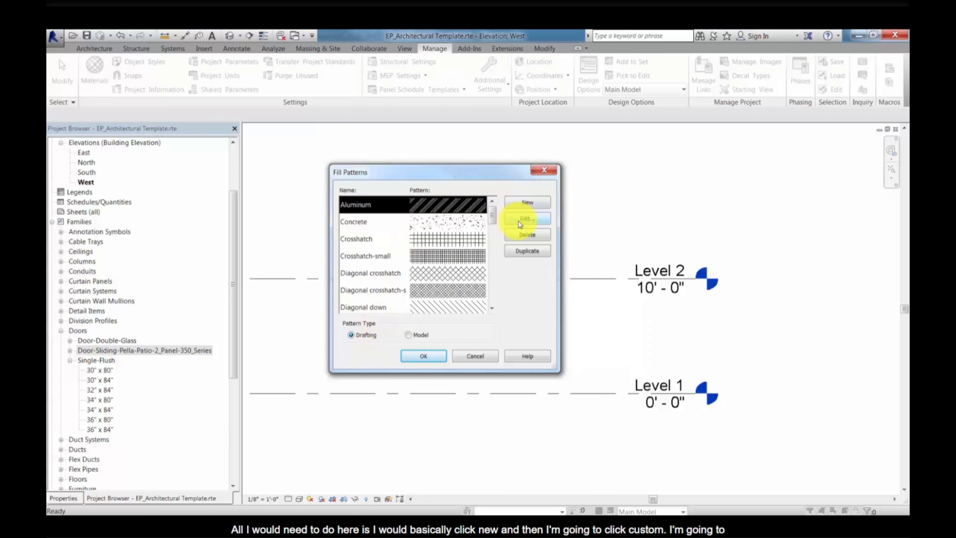
Start a custom drafting fill pattern and browse for its import file in 2016, RVT, Establishing Revit Templates and Standards
click(527, 204)
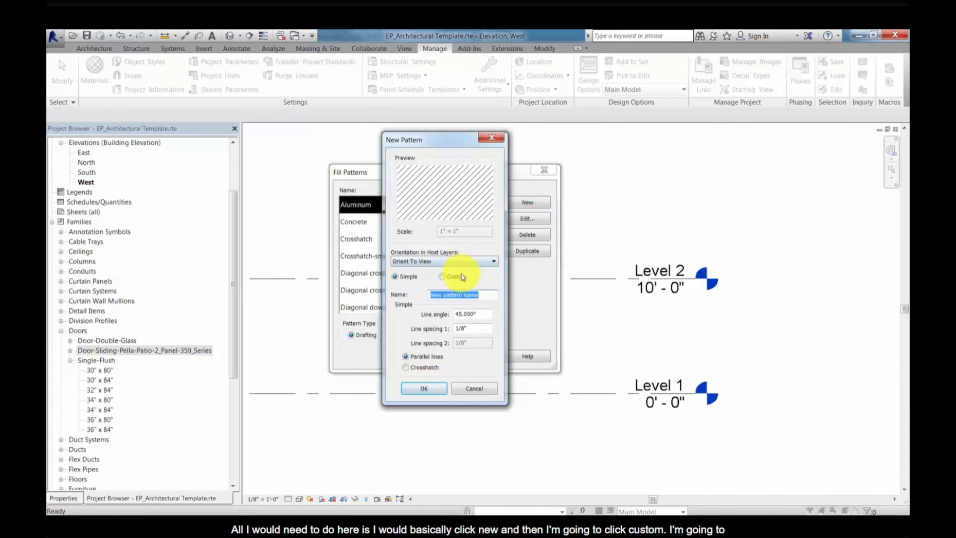
click(462, 277)
click(412, 317)
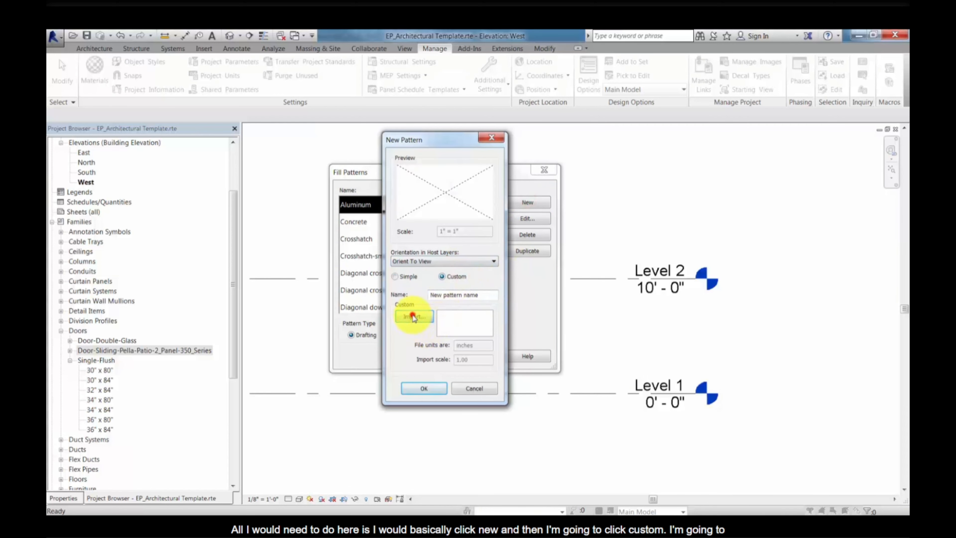
mouse_move(654, 179)
mouse_down()
mouse_move(659, 268)
mouse_move(655, 163)
mouse_up()
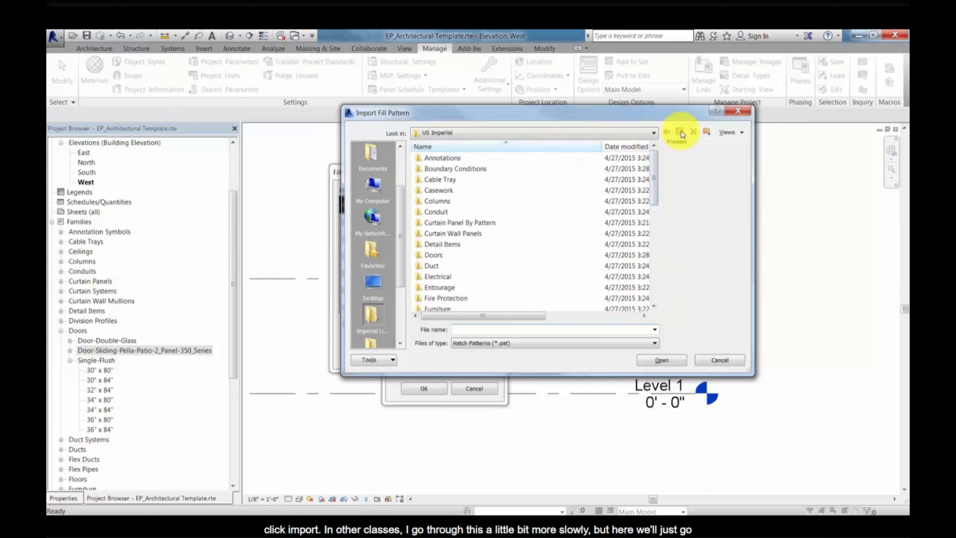
drag(400, 268, 403, 304)
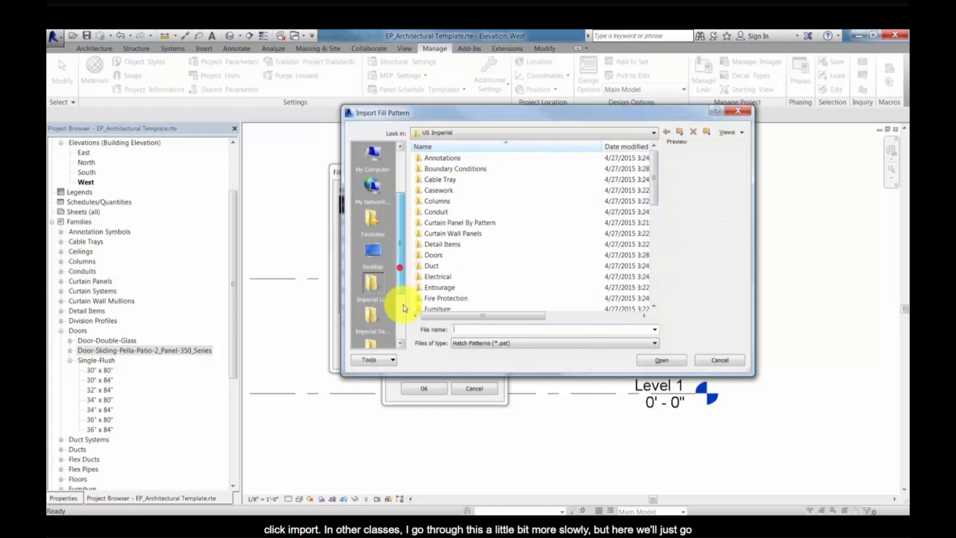
scroll(374, 188, up, 3)
click(372, 162)
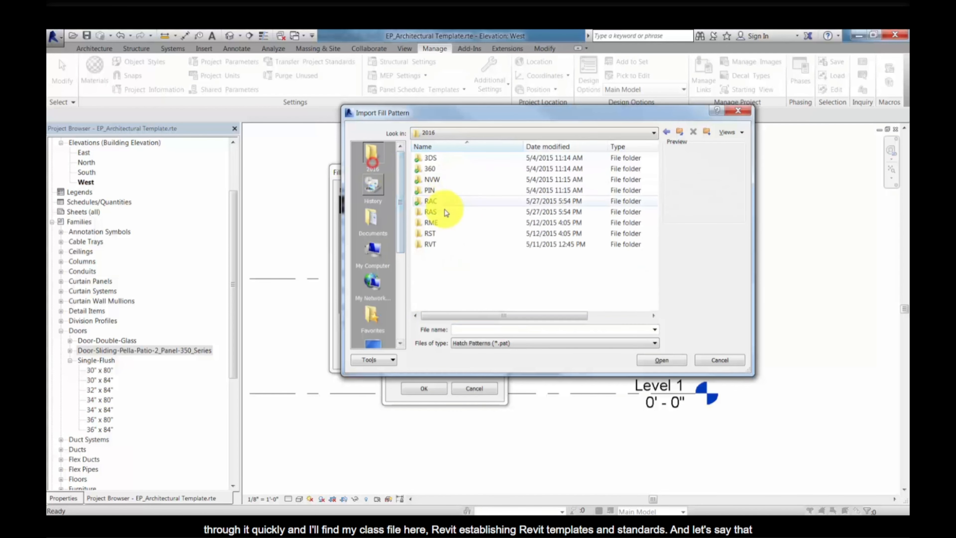
double_click(431, 245)
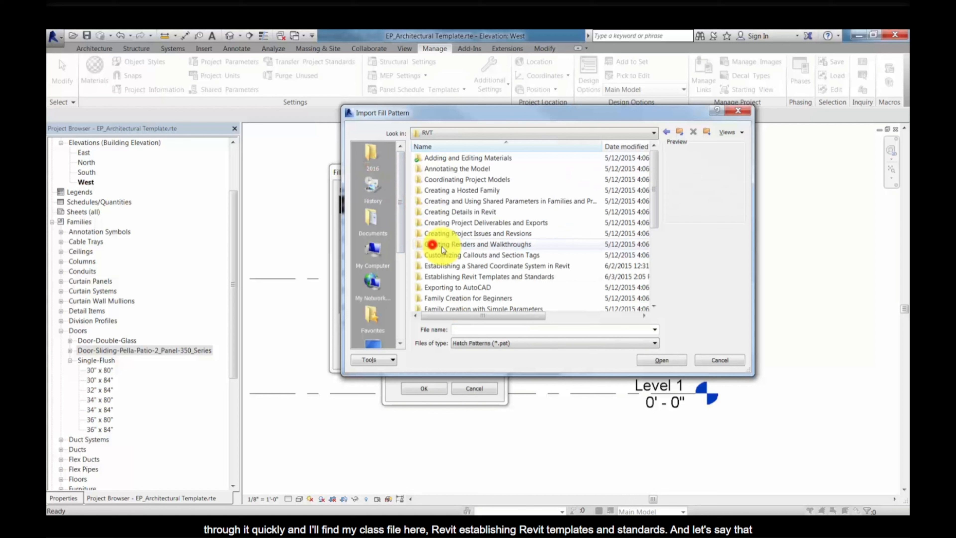
double_click(456, 277)
Try to import CHAINLNK_Model.pat as a drafting pattern, and discard the new pattern
click(438, 180)
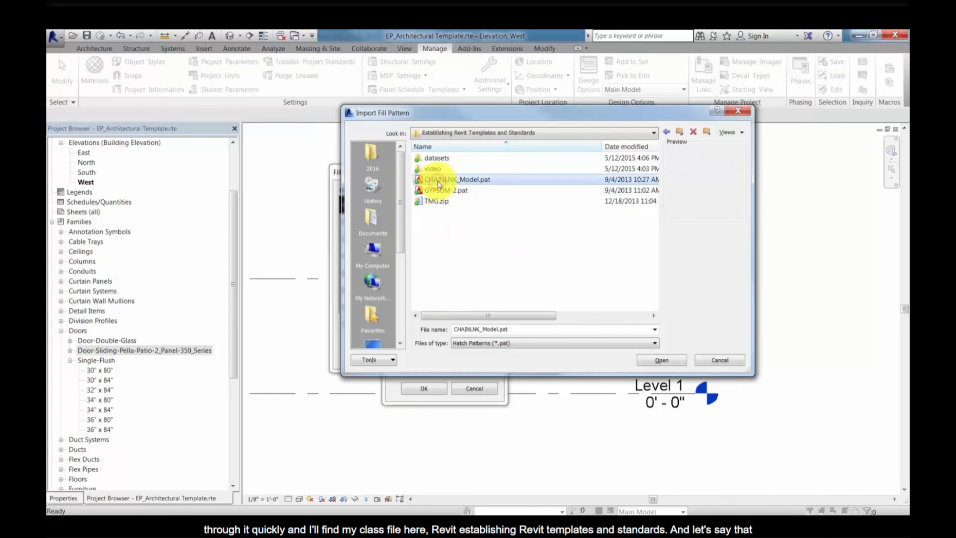
click(672, 360)
click(552, 282)
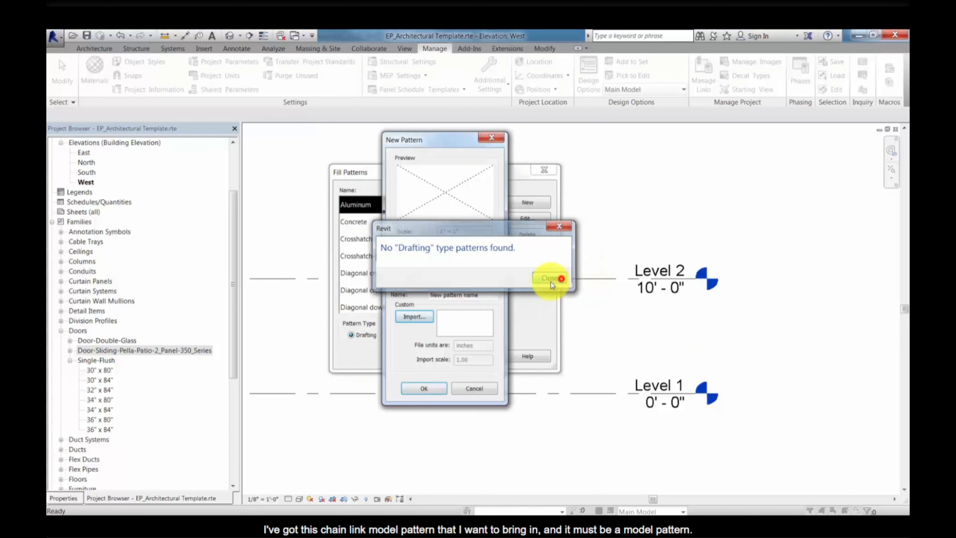
click(415, 317)
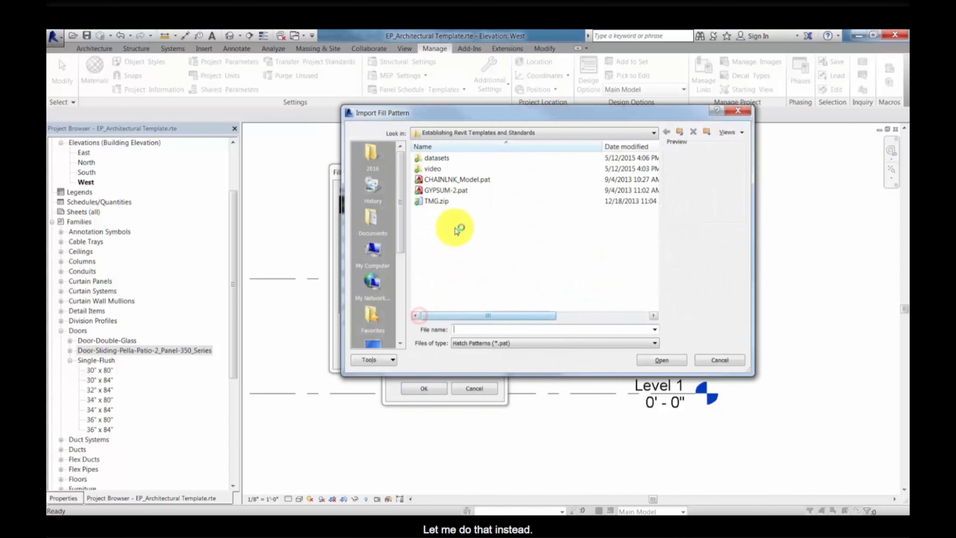
click(719, 359)
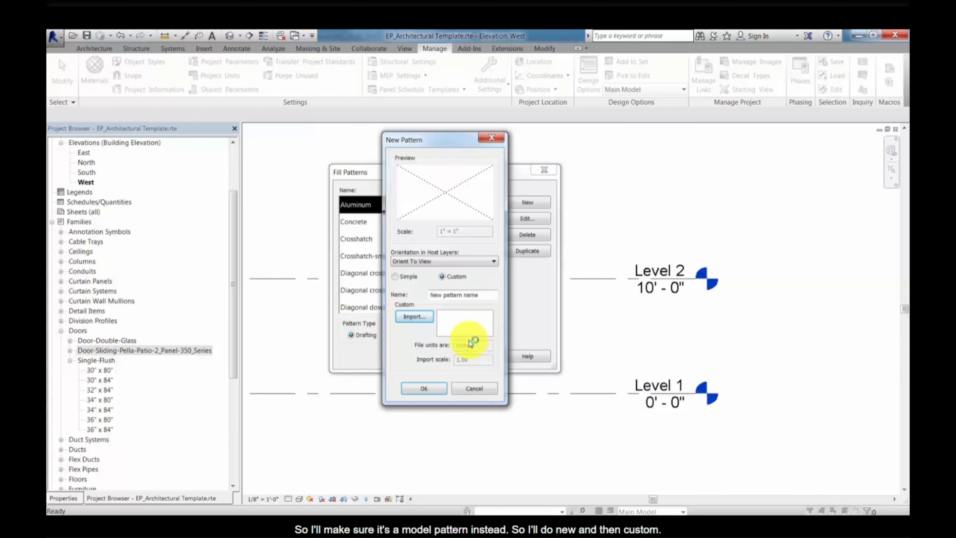
click(474, 388)
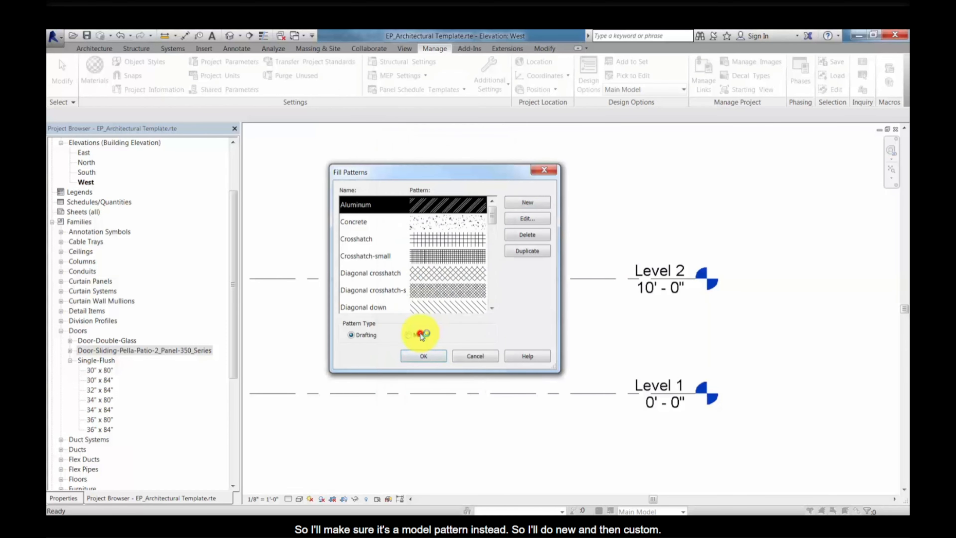
Start a custom model fill pattern and import CHAINLNK_Model.pat into it
click(421, 334)
click(531, 203)
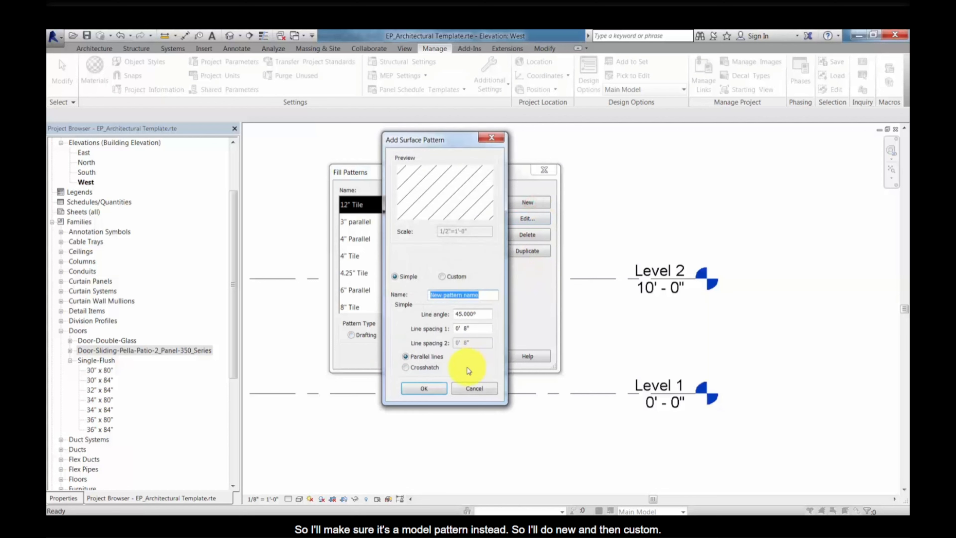
click(453, 276)
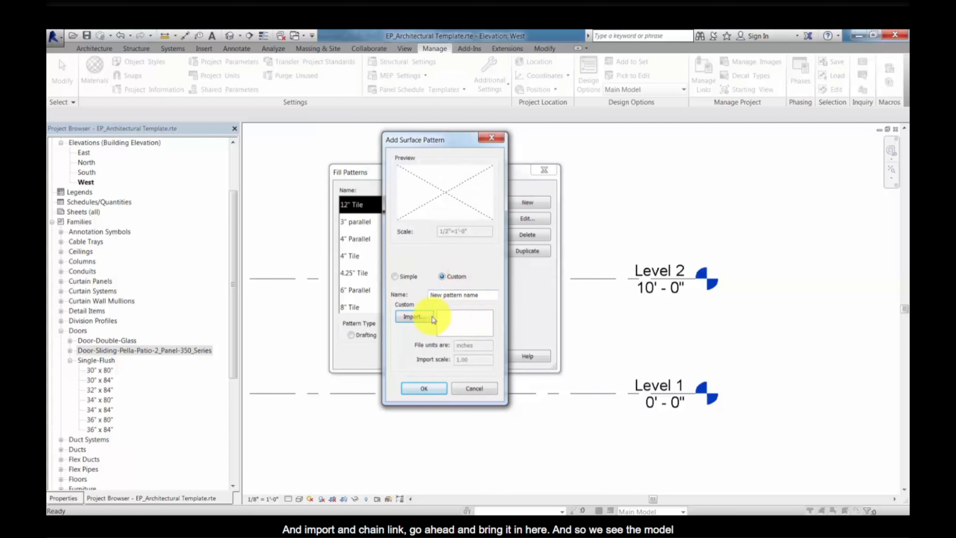
click(413, 316)
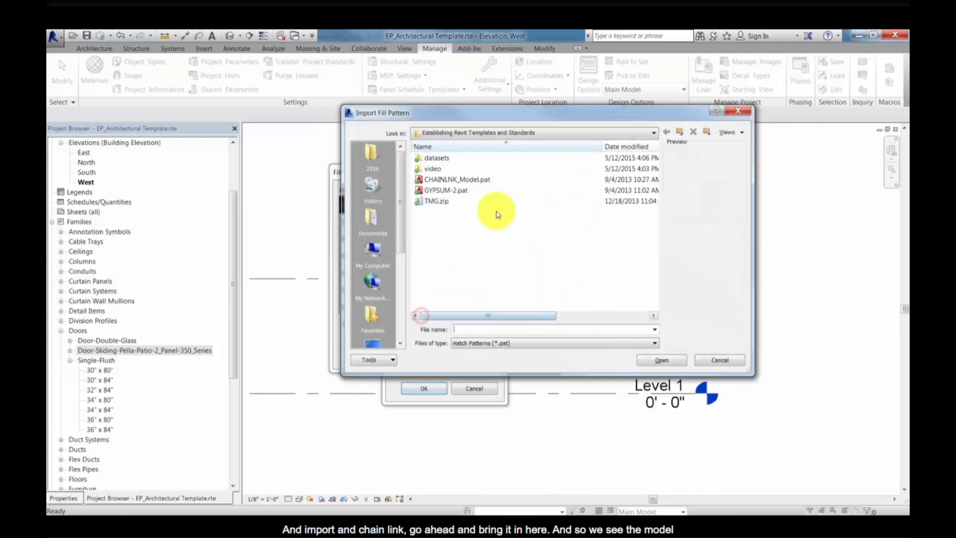
click(457, 179)
click(661, 359)
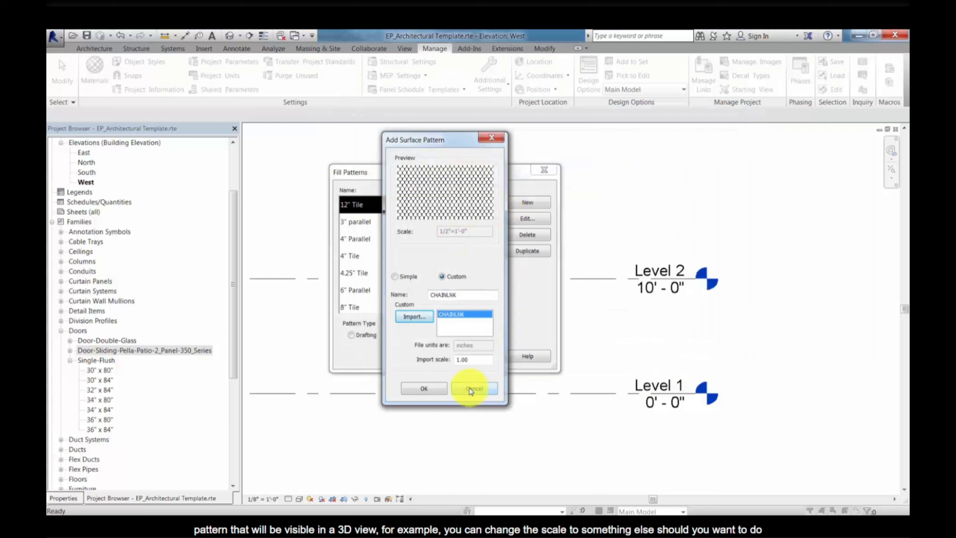
Set the CHAINLNK pattern's import scale to 2 and save it to the project's model fill patterns
double_click(468, 359)
text(2)
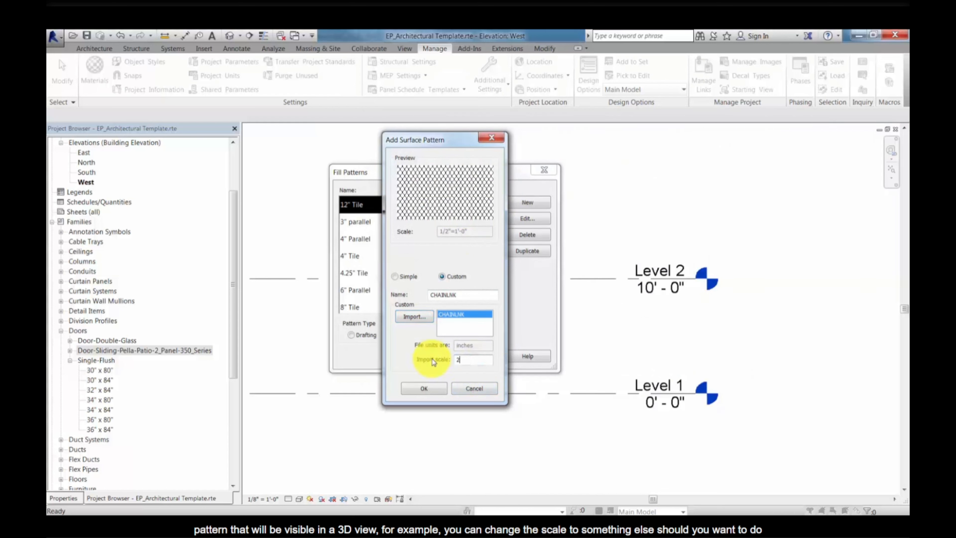
click(465, 346)
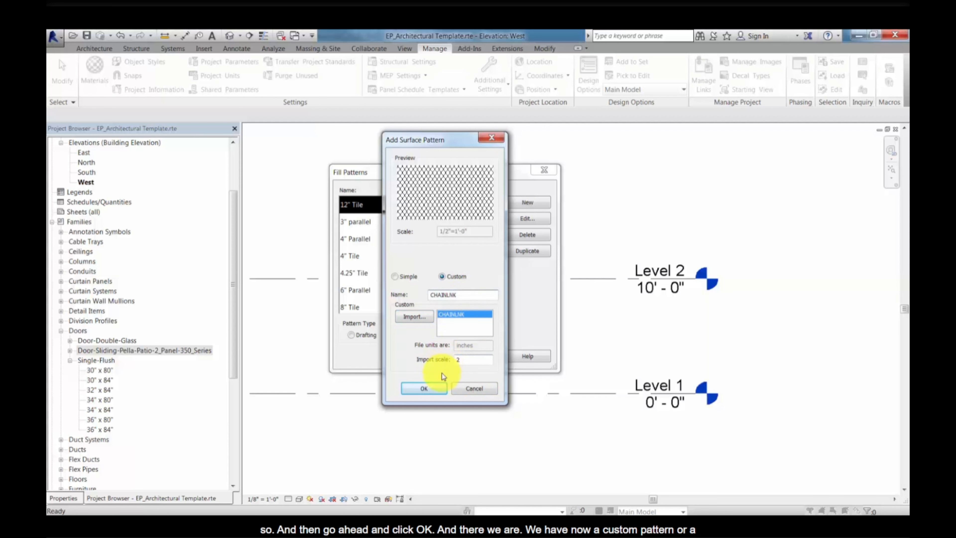
click(433, 388)
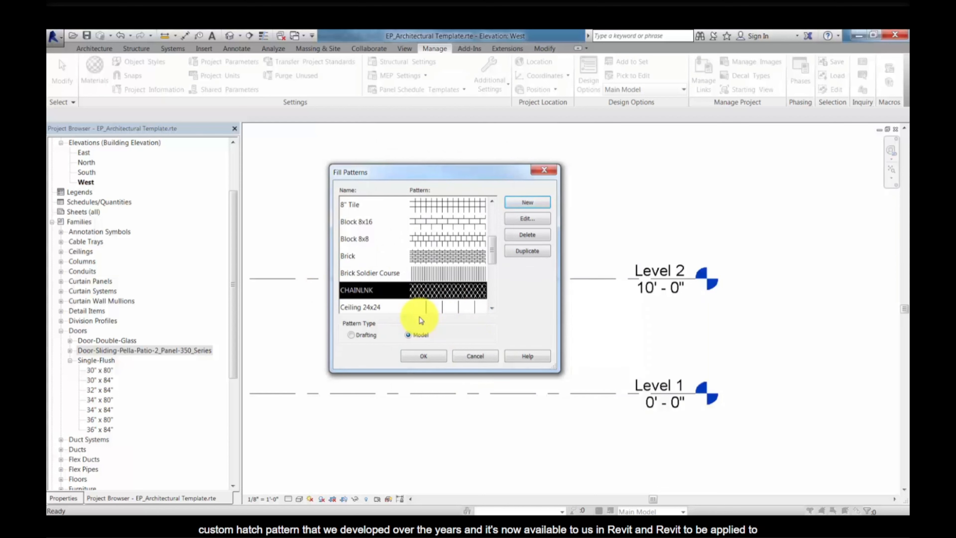
click(424, 356)
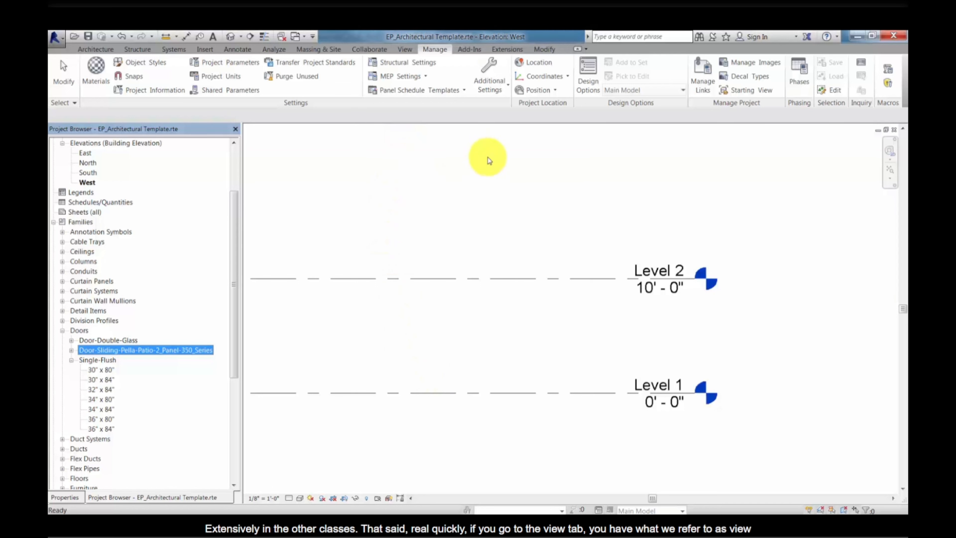
Review the project's list of view templates from the West elevation and close it without changes
click(405, 49)
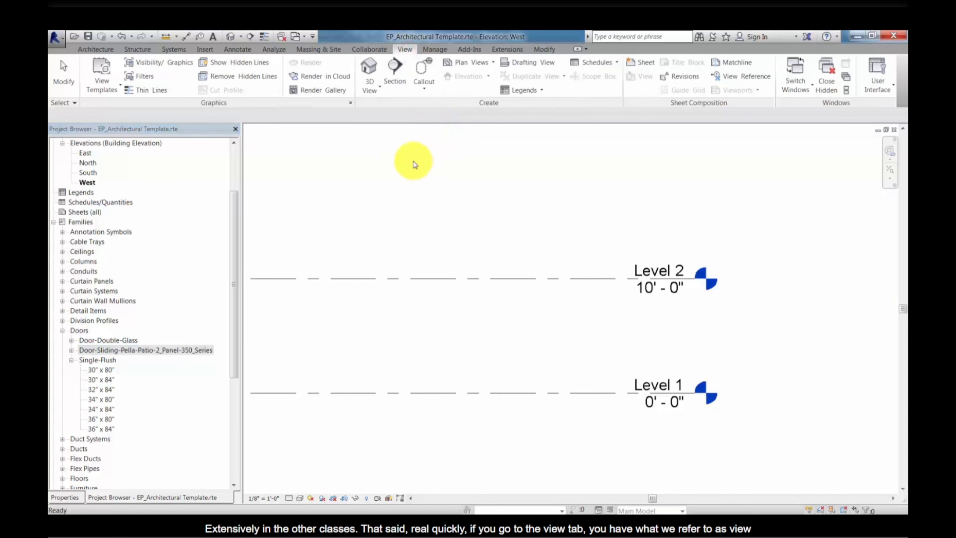
click(112, 90)
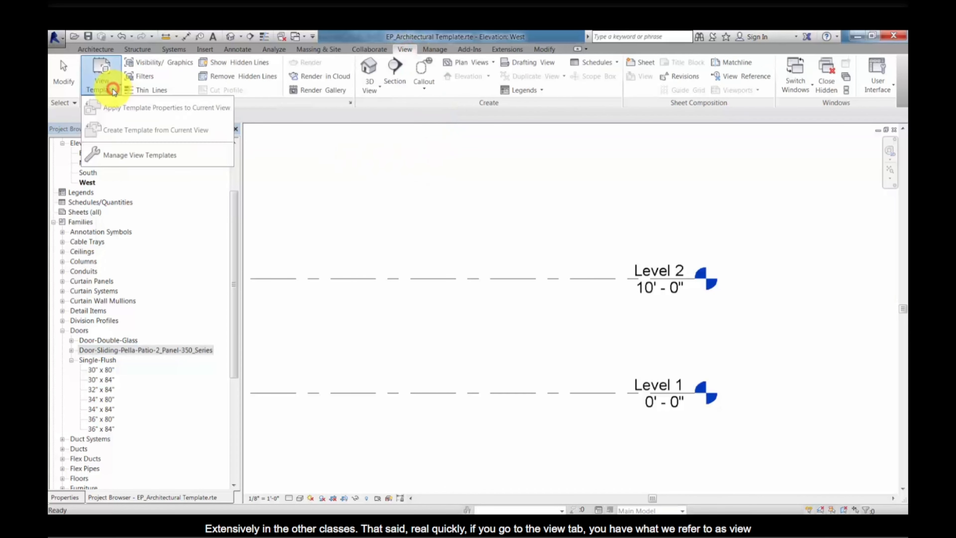
click(139, 155)
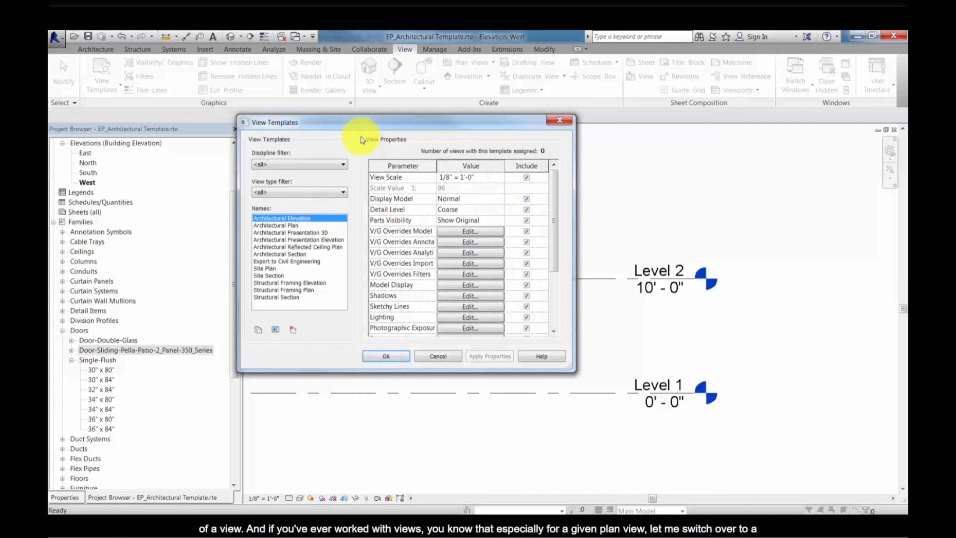
click(452, 356)
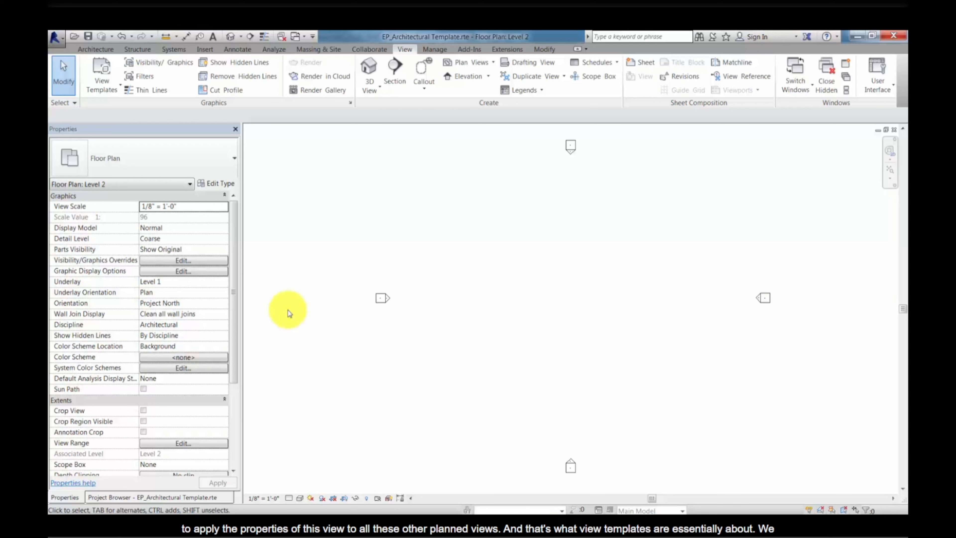
From the Level 2 floor plan, inspect the Architectural Elevation view template's model visibility/graphics overrides, then close without saving
click(99, 80)
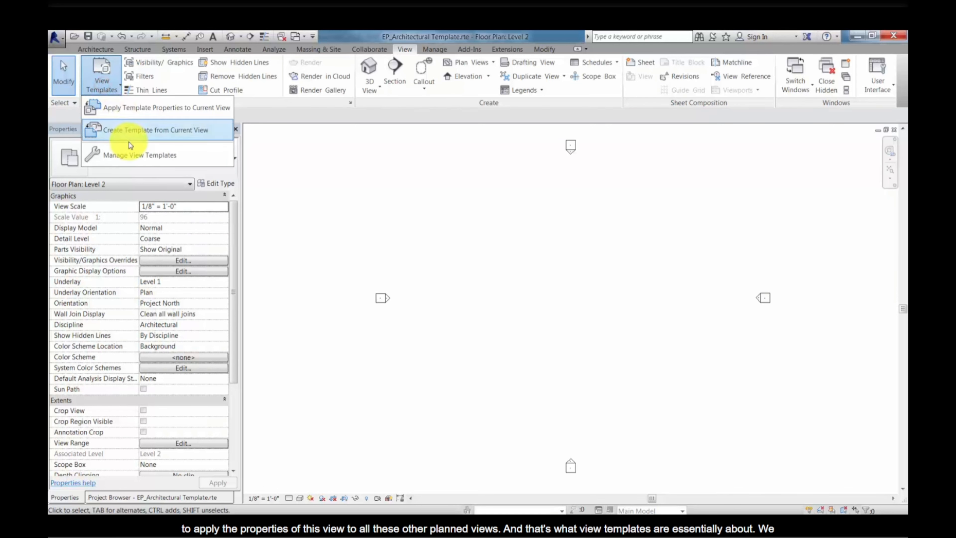
click(130, 155)
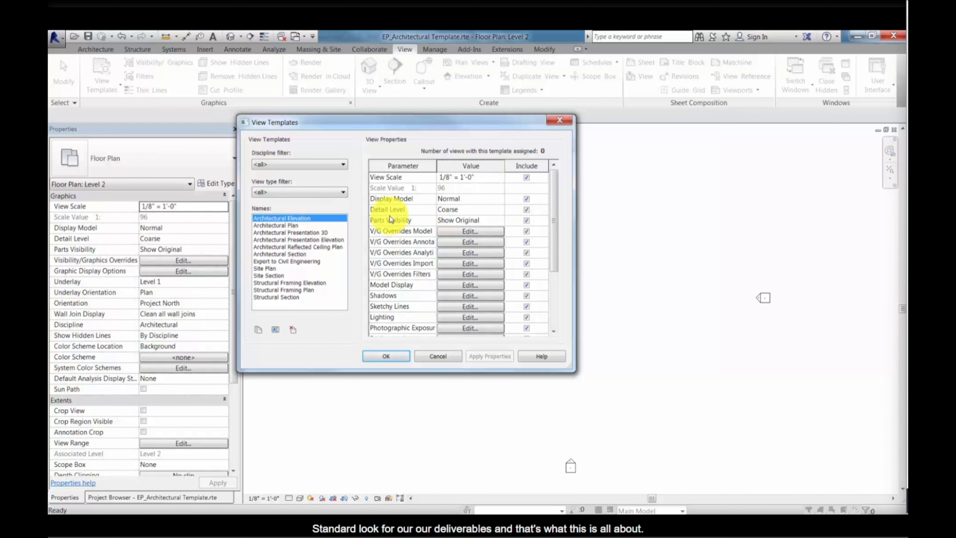
click(485, 229)
click(437, 377)
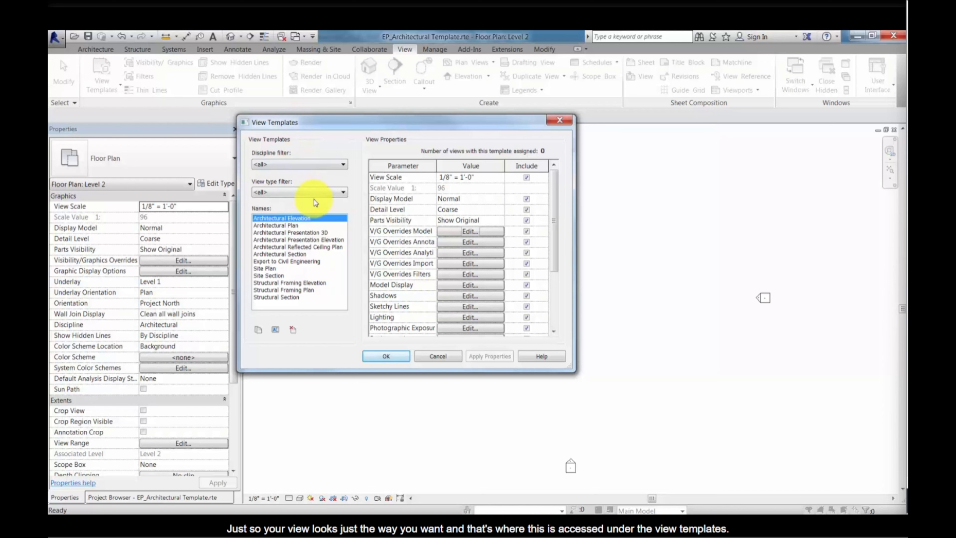
click(439, 356)
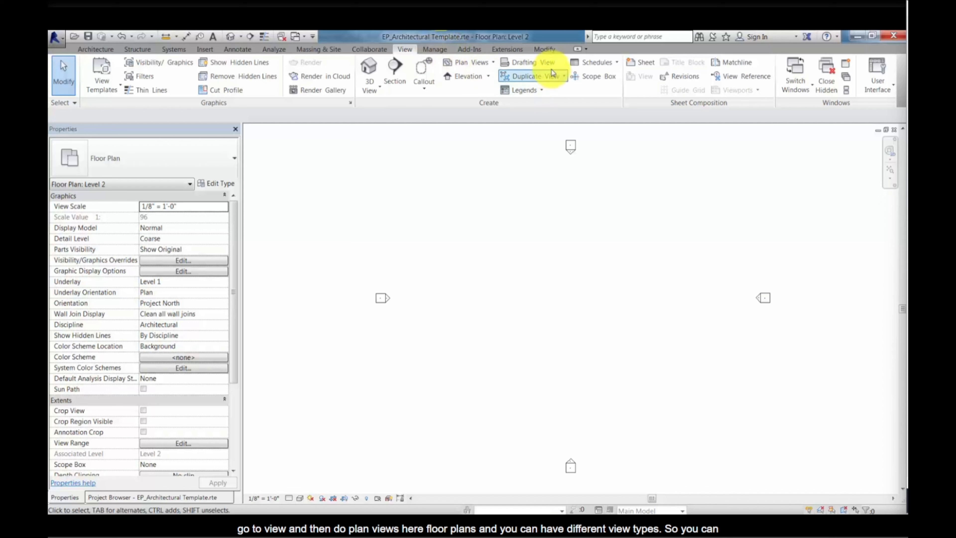
Examine the Floor Plan view type's properties and the view templates assignable to new views, then cancel without creating a plan
click(470, 63)
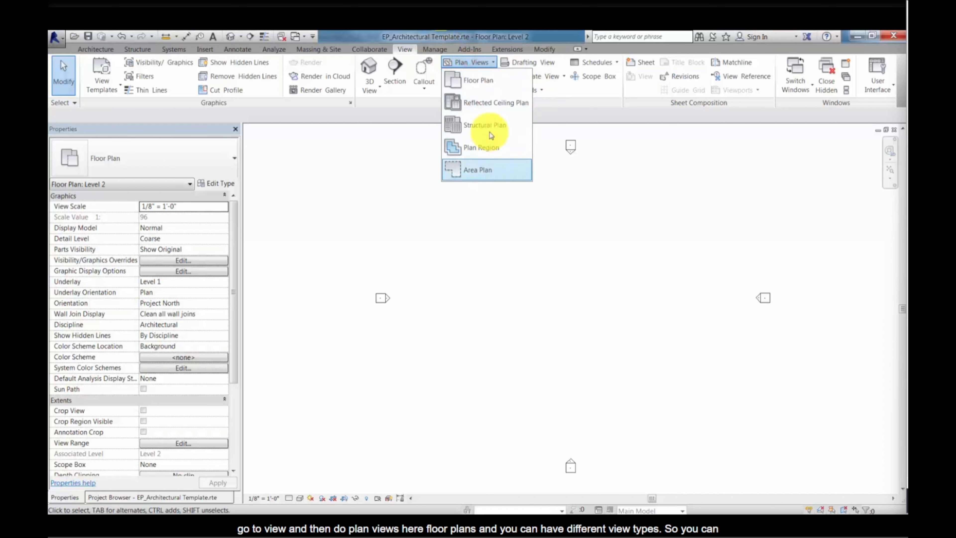
click(484, 79)
click(520, 183)
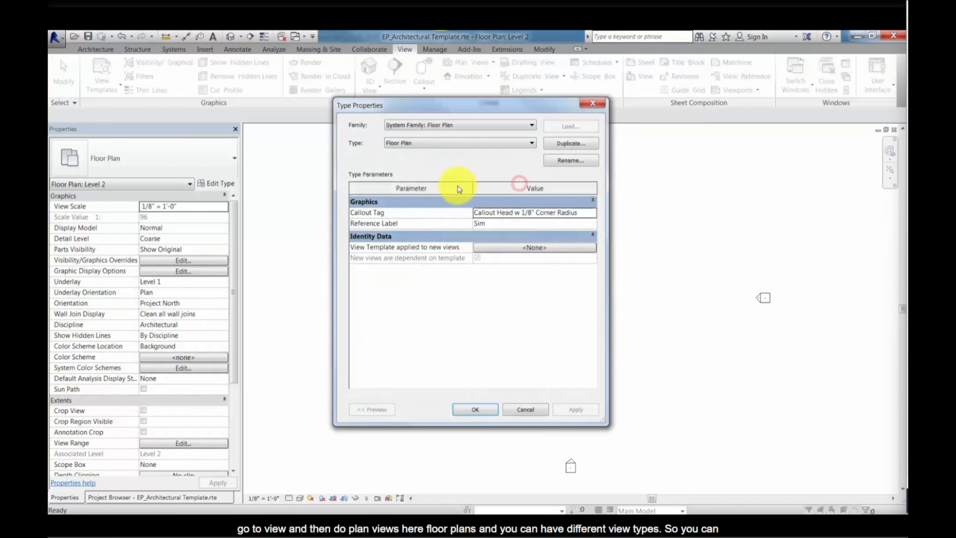
click(435, 142)
click(436, 143)
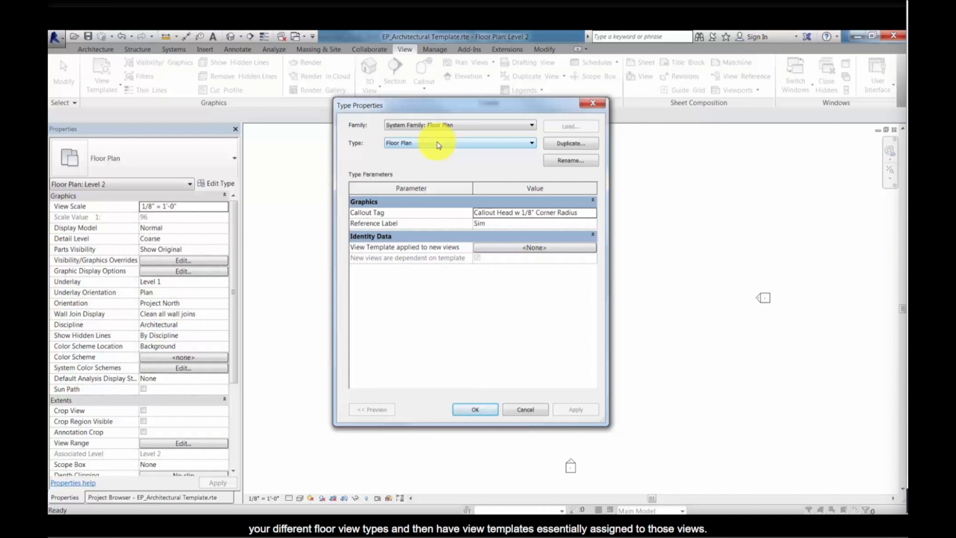
click(519, 246)
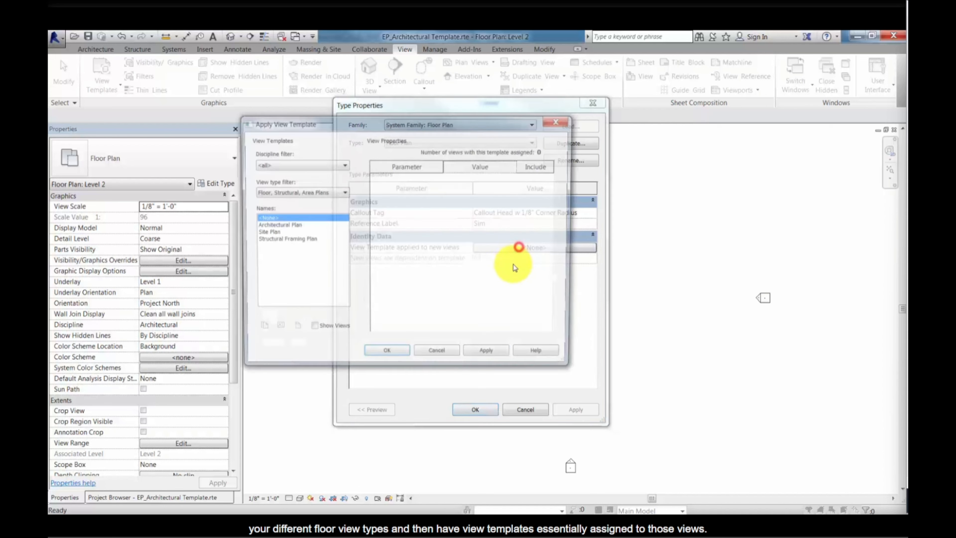
click(447, 352)
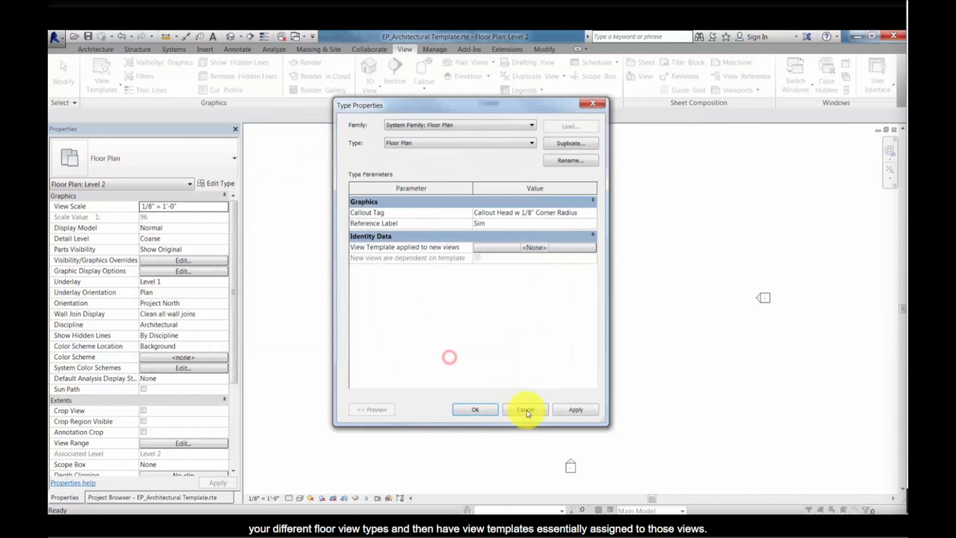
click(528, 413)
click(532, 389)
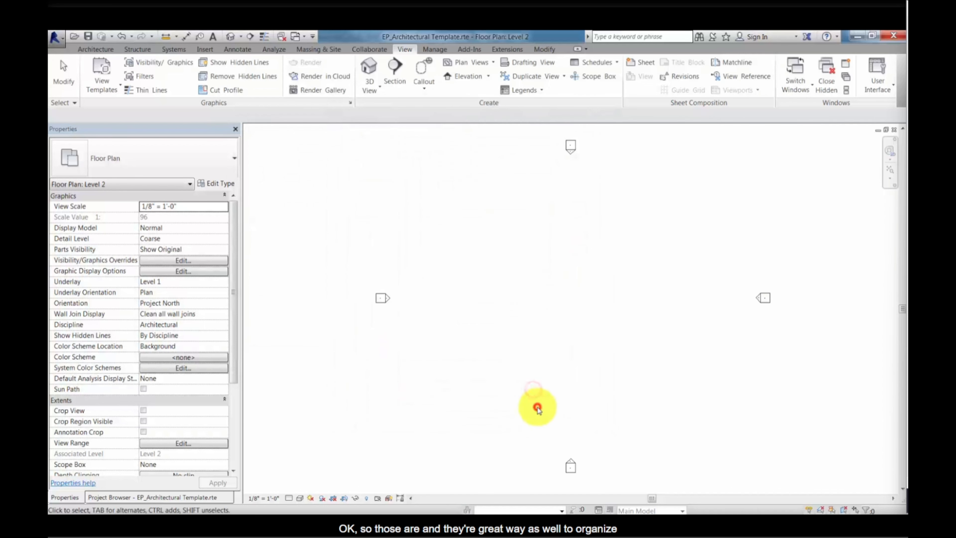
click(537, 408)
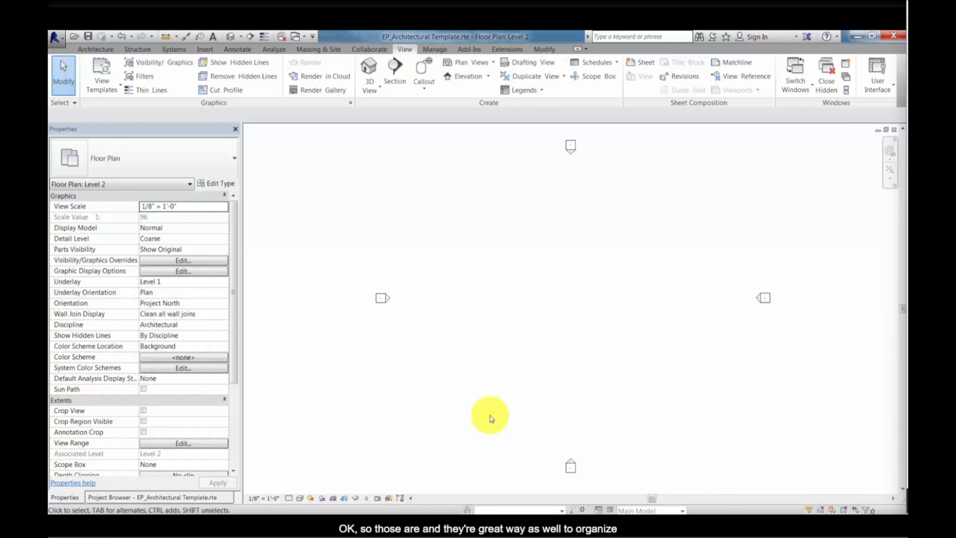
Show the project's view list and create a new drafting view named "starting view"
click(140, 498)
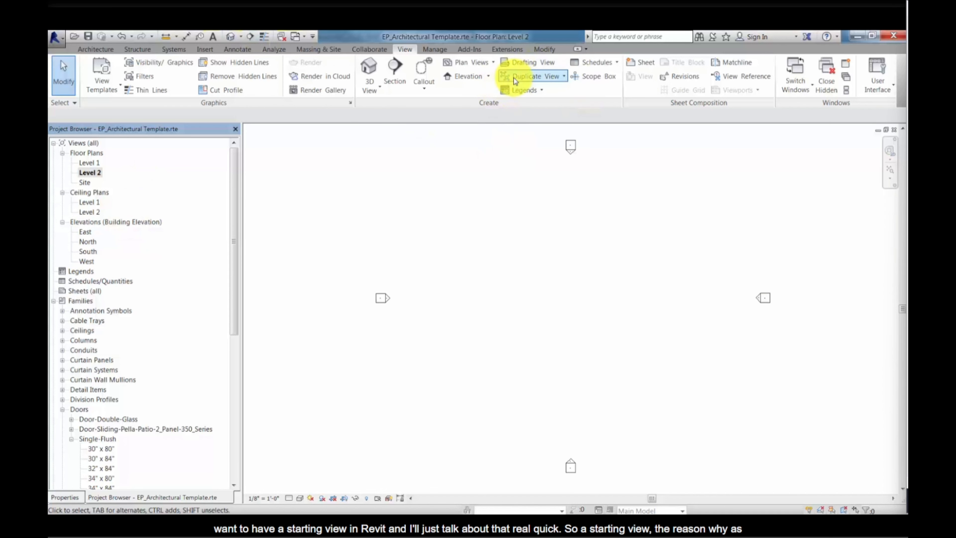
click(527, 63)
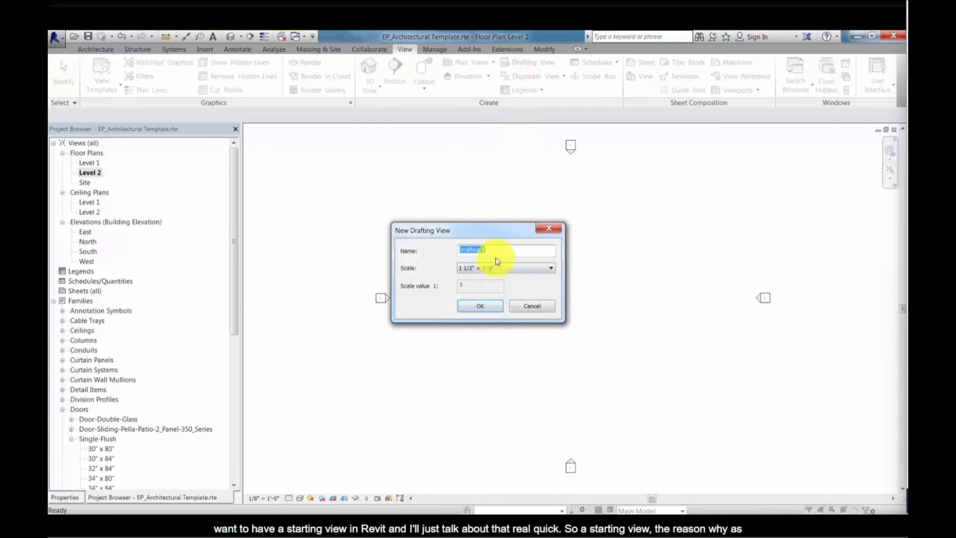
text(starting view)
key(Return)
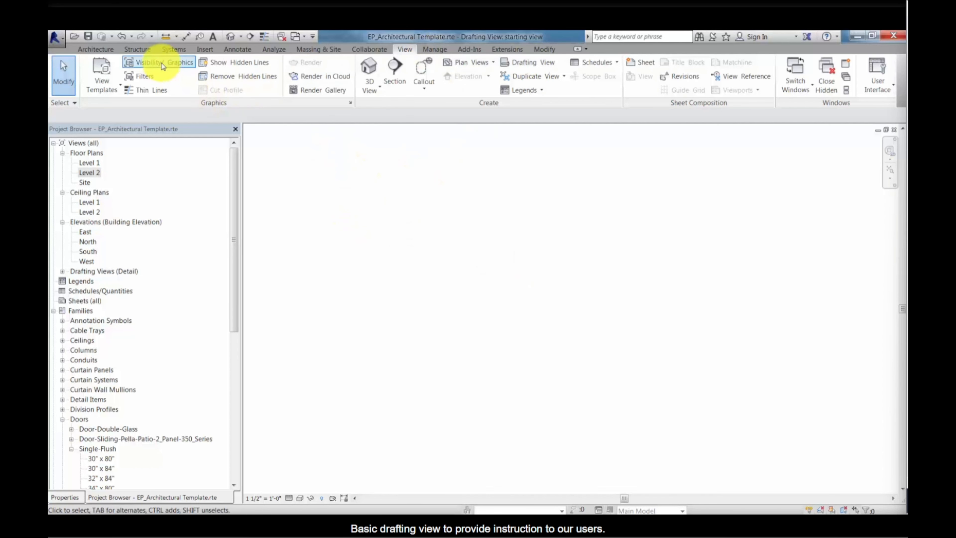
Place a text note reading "do this and then that" in the starting view drafting view
click(237, 49)
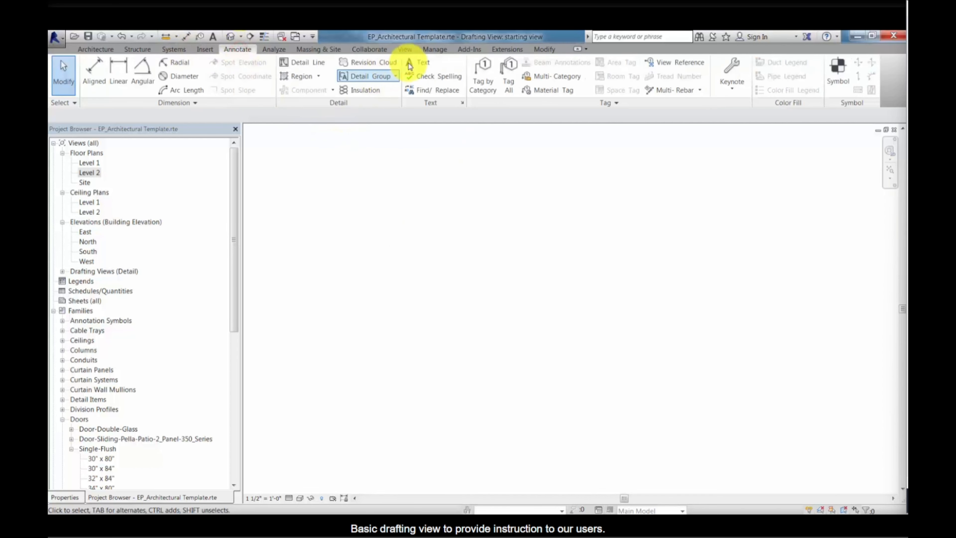
click(416, 62)
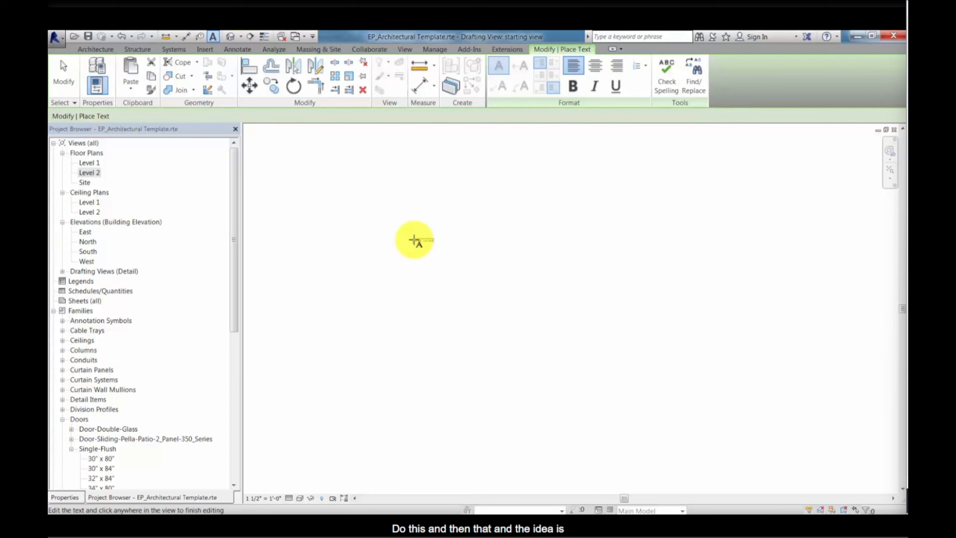
text(thathat)
click(416, 270)
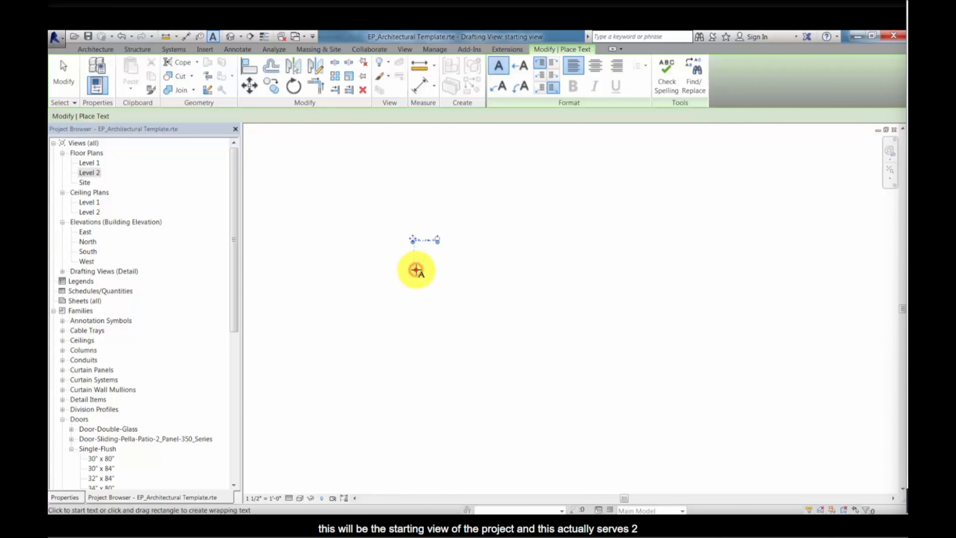
key(Escape)
middle_click(428, 274)
middle_click(428, 274)
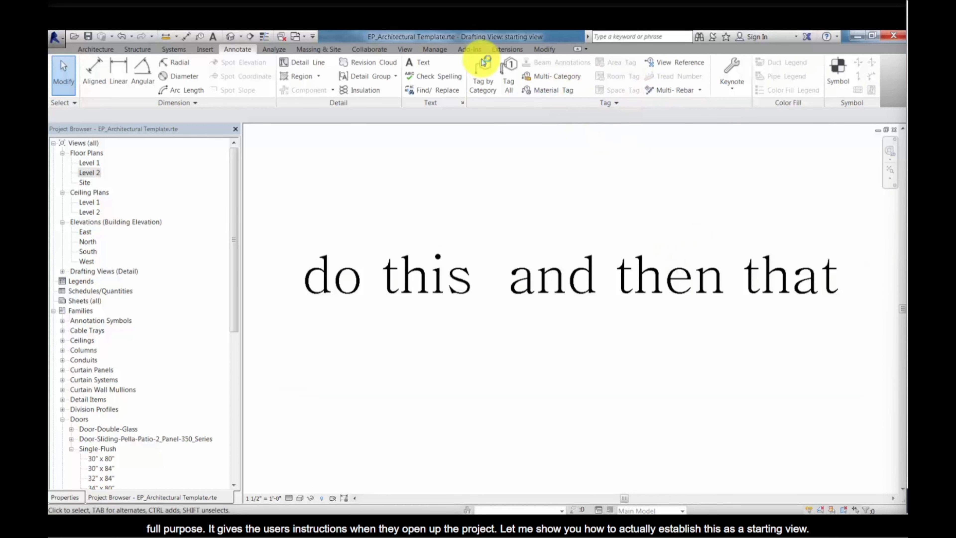
Set the project's starting view to the drafting view "starting view", dismissing the save reminder without saving
click(440, 51)
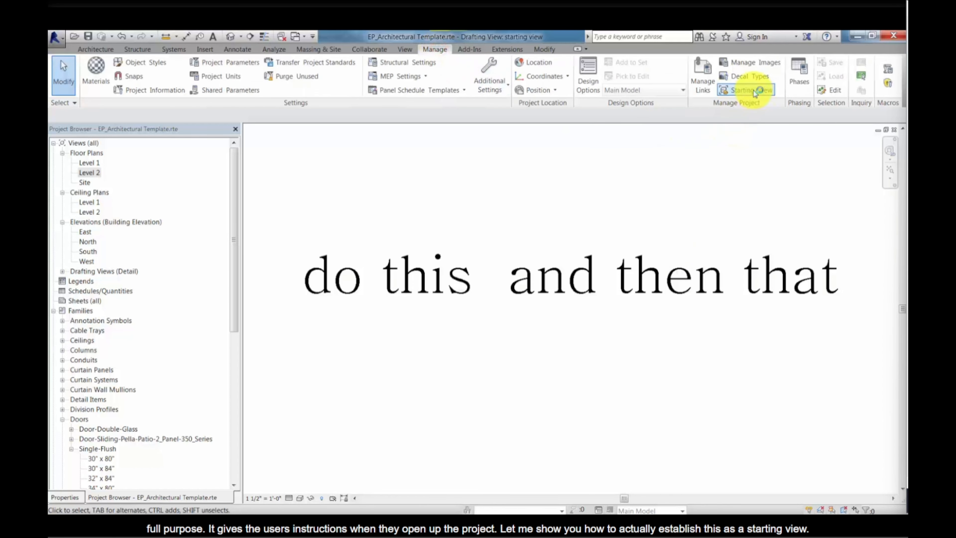
click(733, 93)
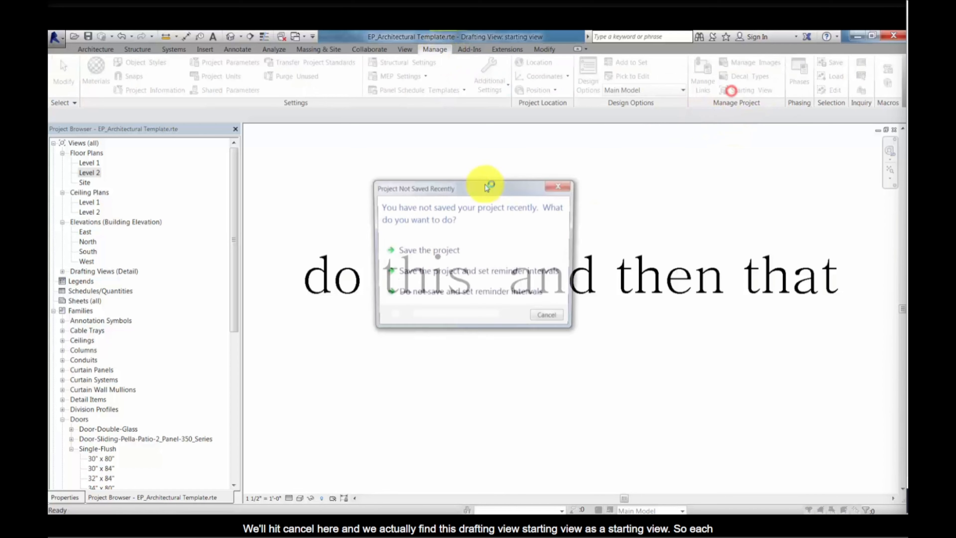
click(552, 316)
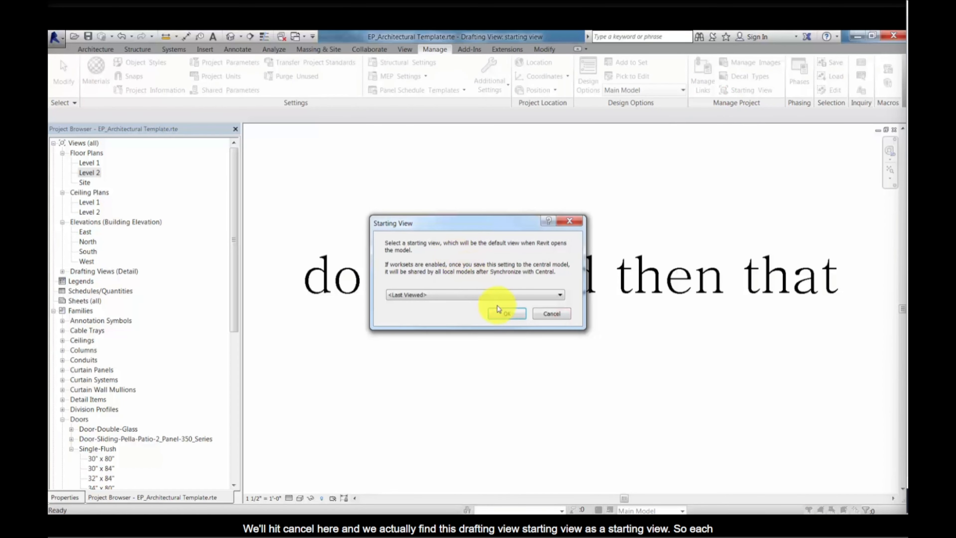
click(497, 294)
click(422, 311)
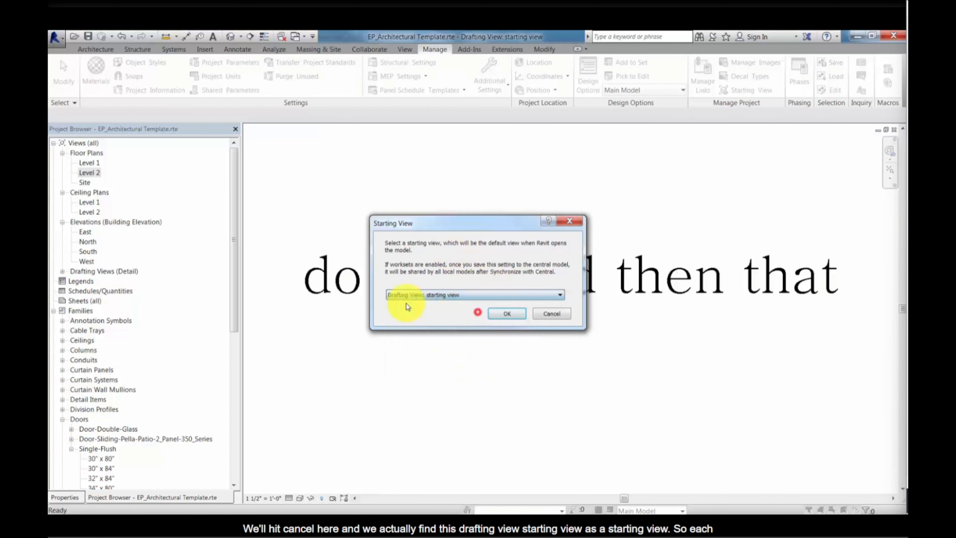
click(504, 313)
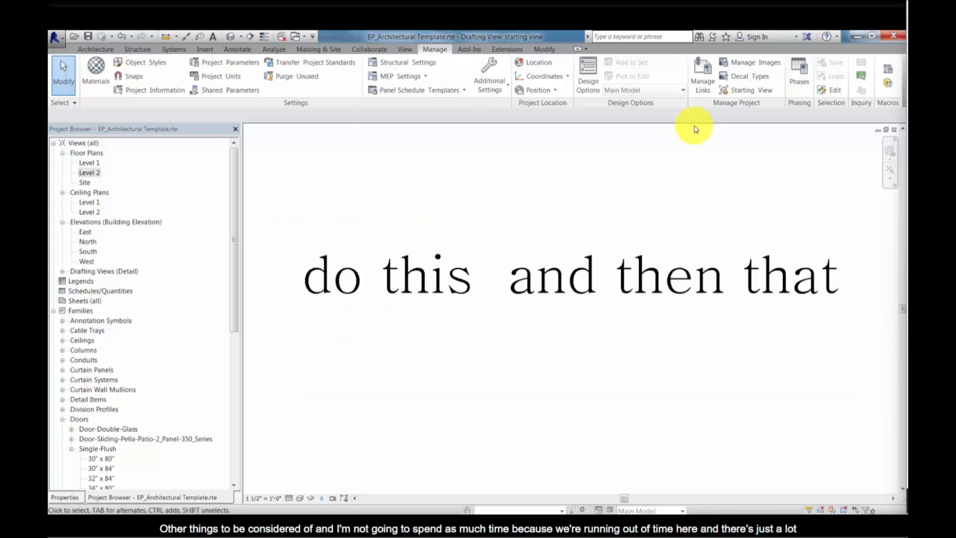
Review the Existing and New Construction entries in the project's phasing settings and close them without changes
click(797, 76)
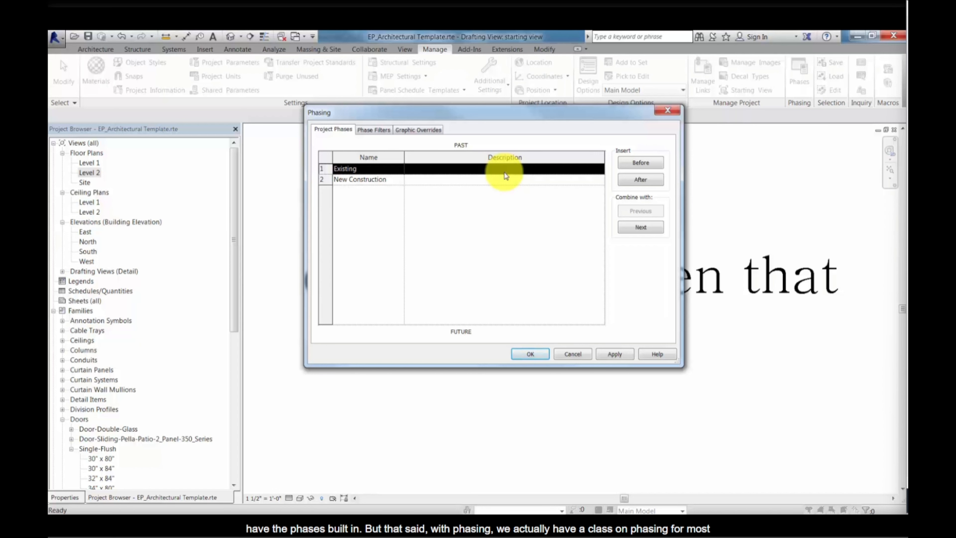
click(322, 177)
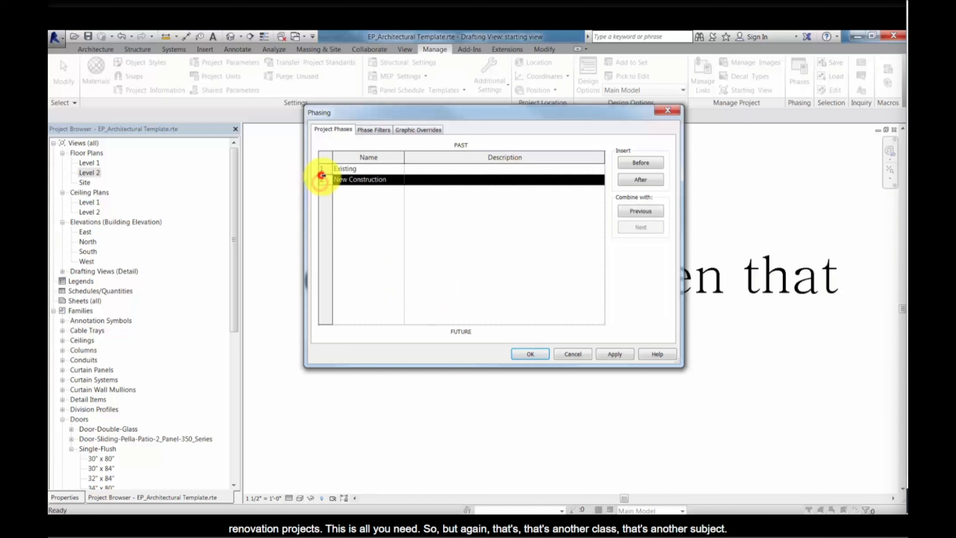
click(322, 169)
click(323, 180)
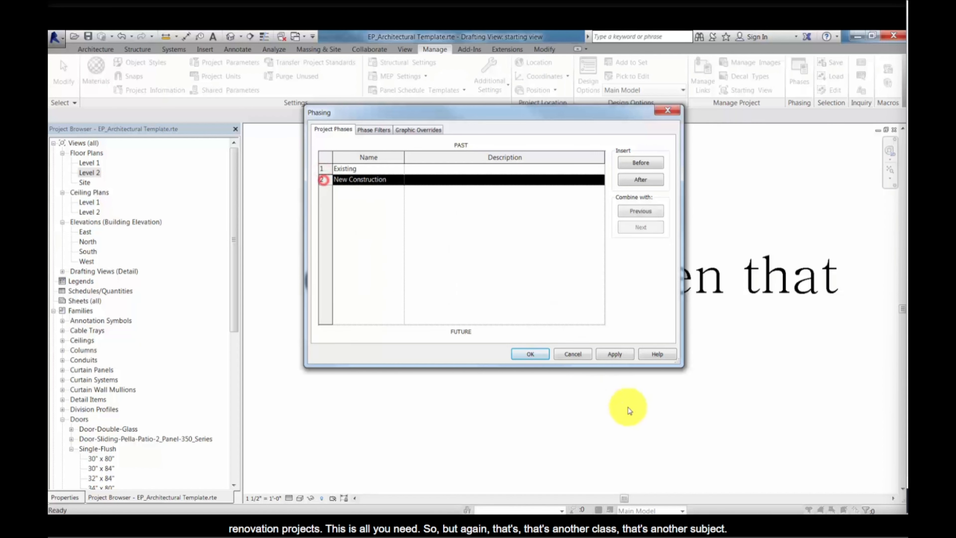
click(573, 354)
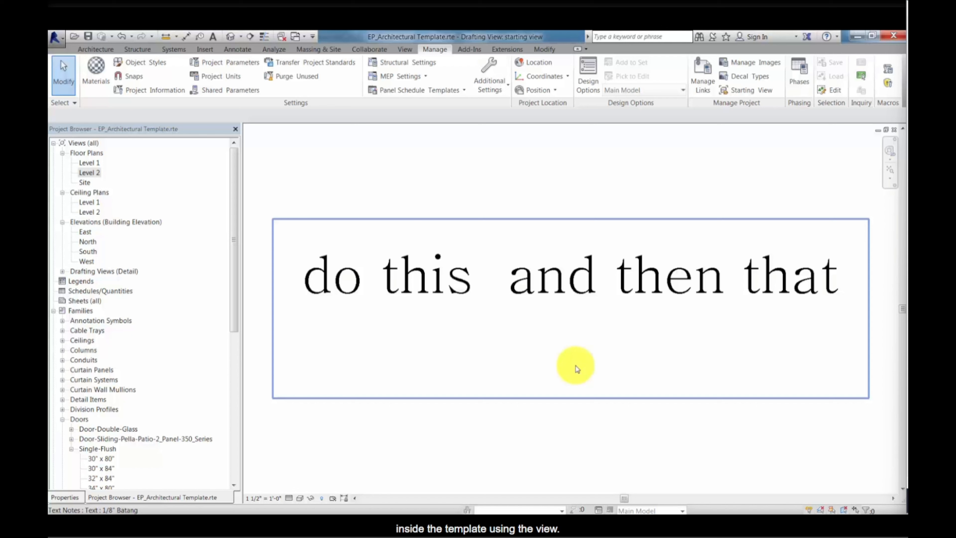
Start a new building component schedule for the Doors category in the New Construction phase
click(409, 47)
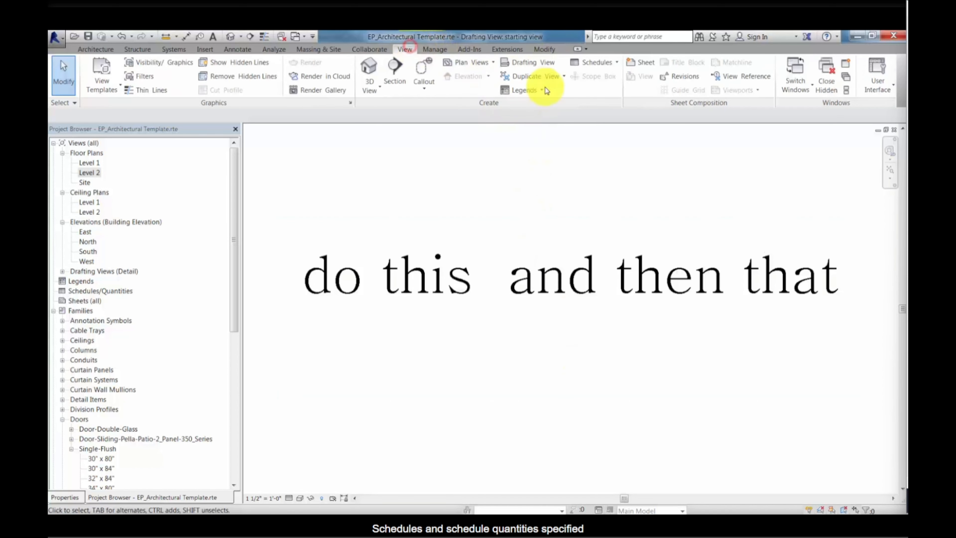
click(601, 63)
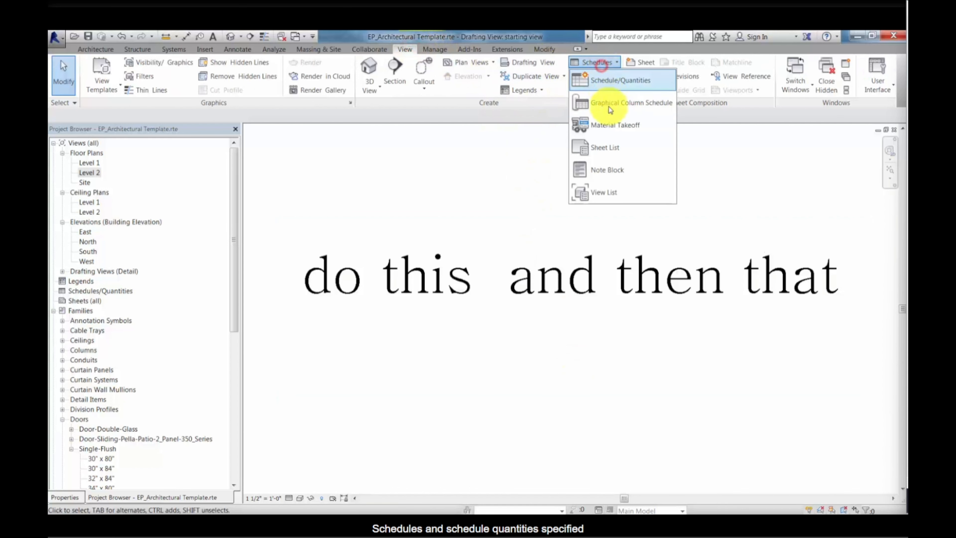
click(618, 84)
click(464, 271)
click(464, 274)
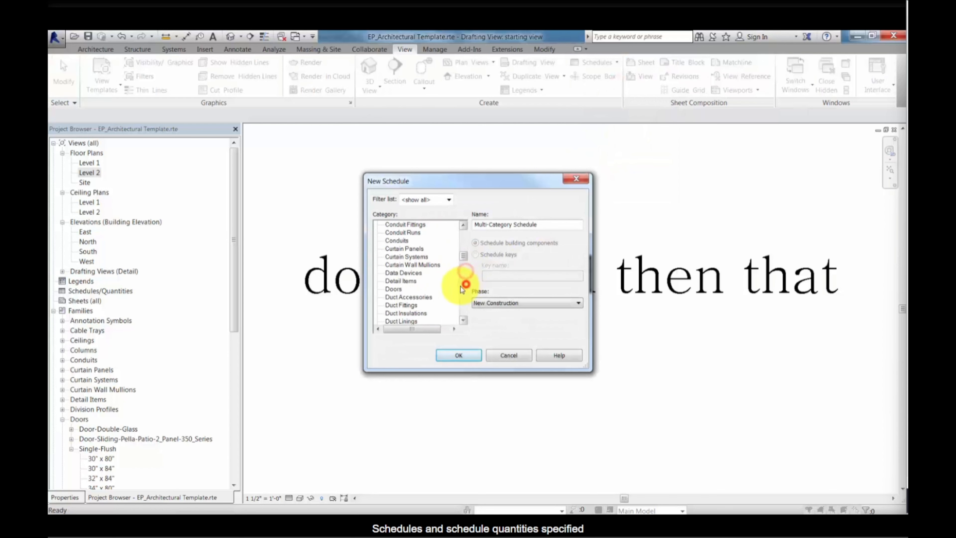
click(393, 288)
click(468, 355)
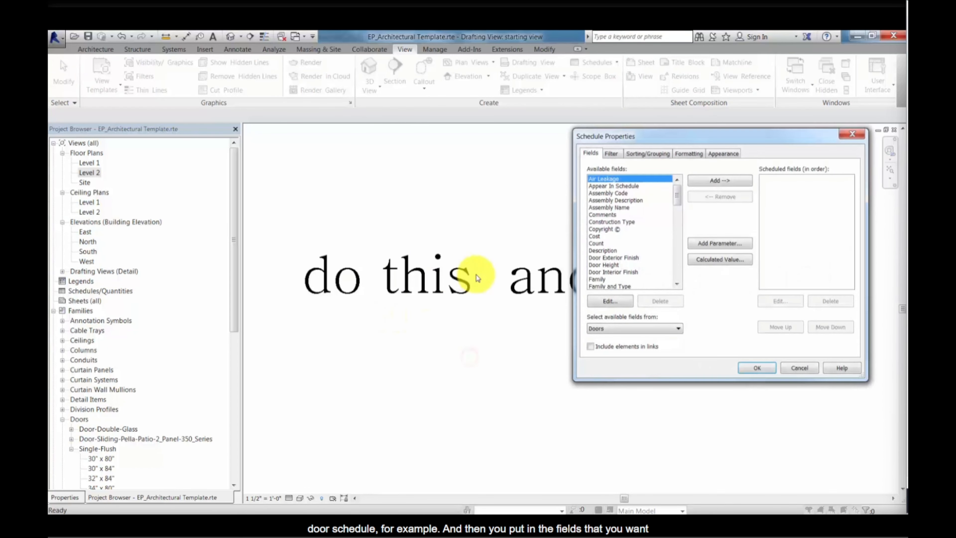
Add the Family and Family and Type fields to the door schedule, create it, and close its view
click(600, 279)
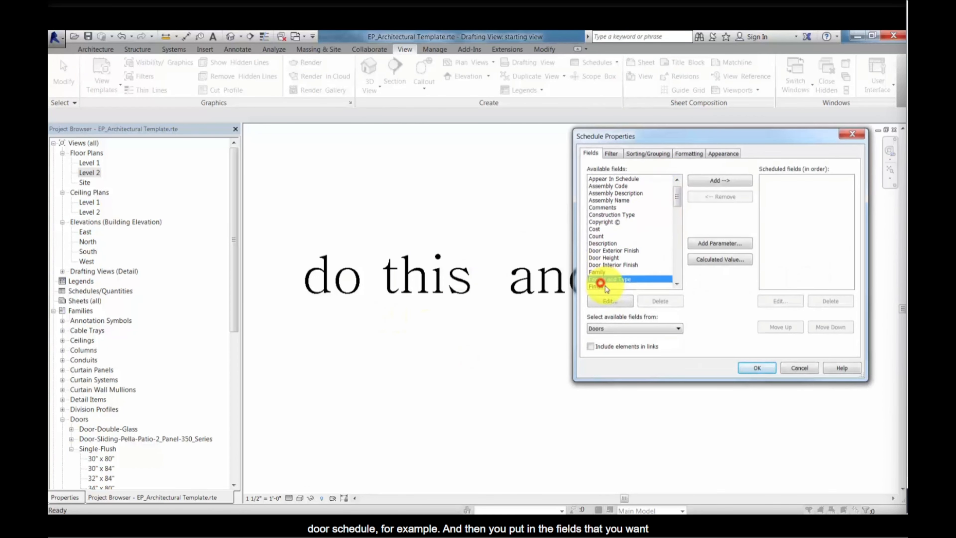
shift+click(610, 285)
click(728, 180)
click(759, 369)
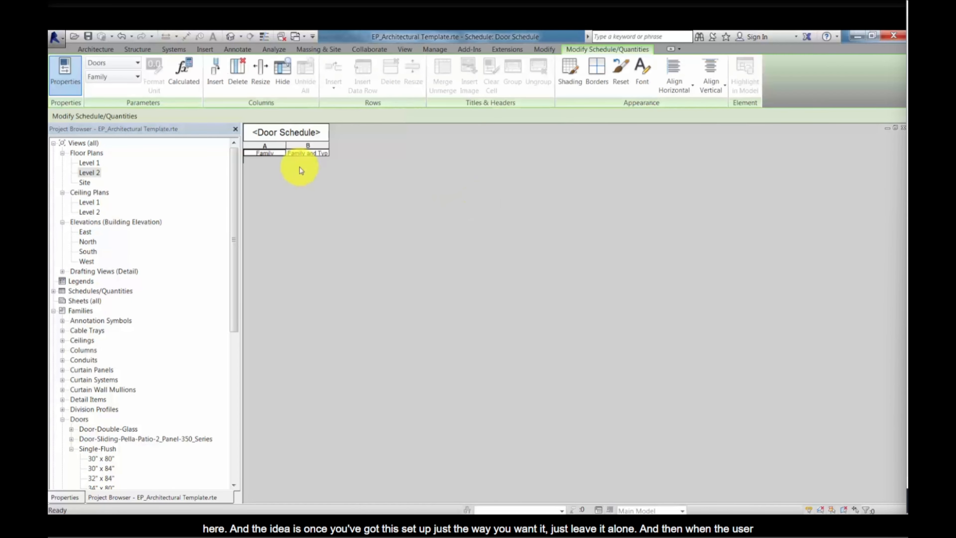
click(903, 128)
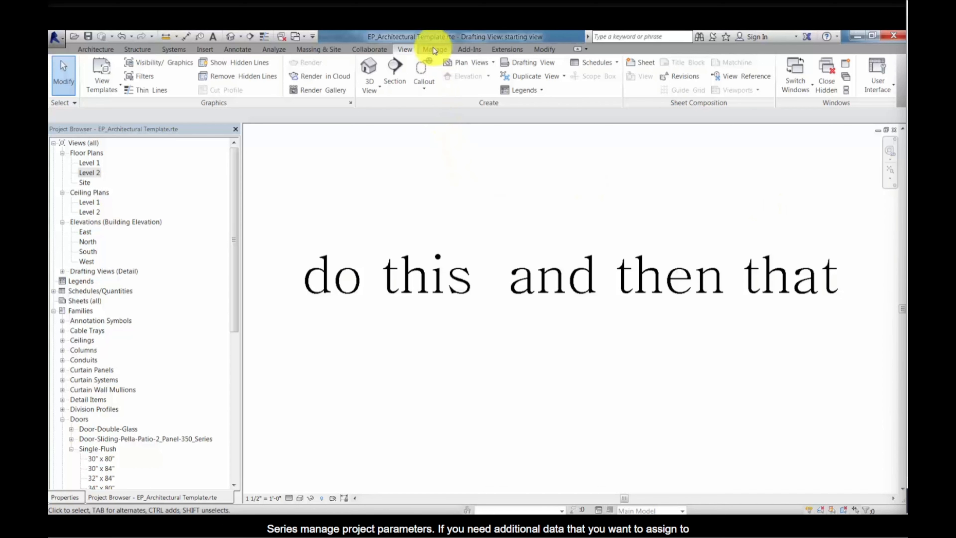
Review the project parameters available to elements in the template and cancel without adding any
click(434, 50)
click(224, 67)
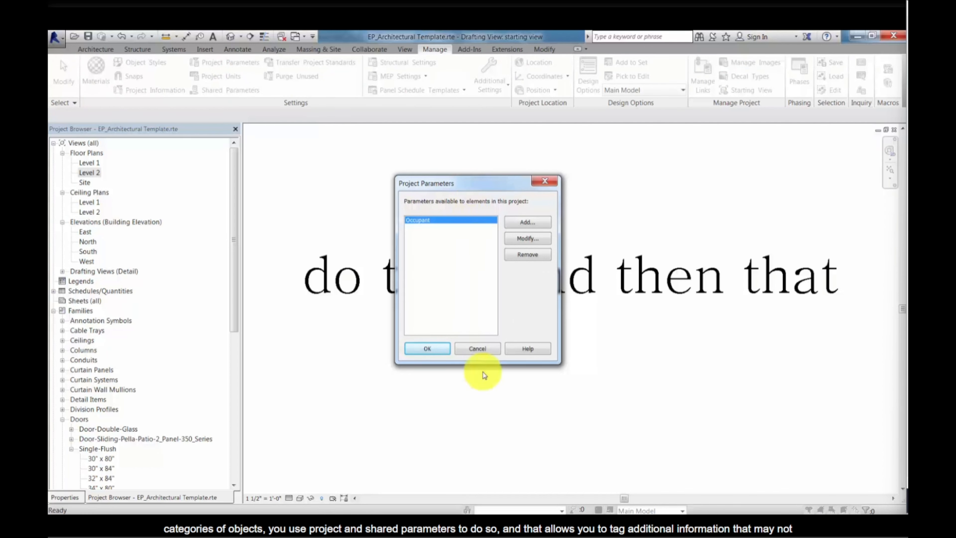
click(478, 348)
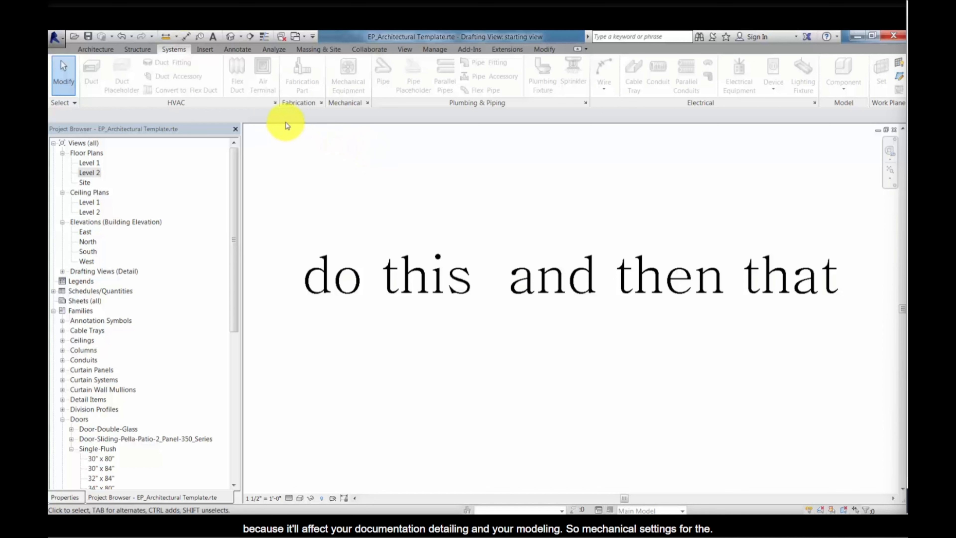
Review the mechanical settings for hidden lines, ducts and pipes and cancel without changes
click(274, 102)
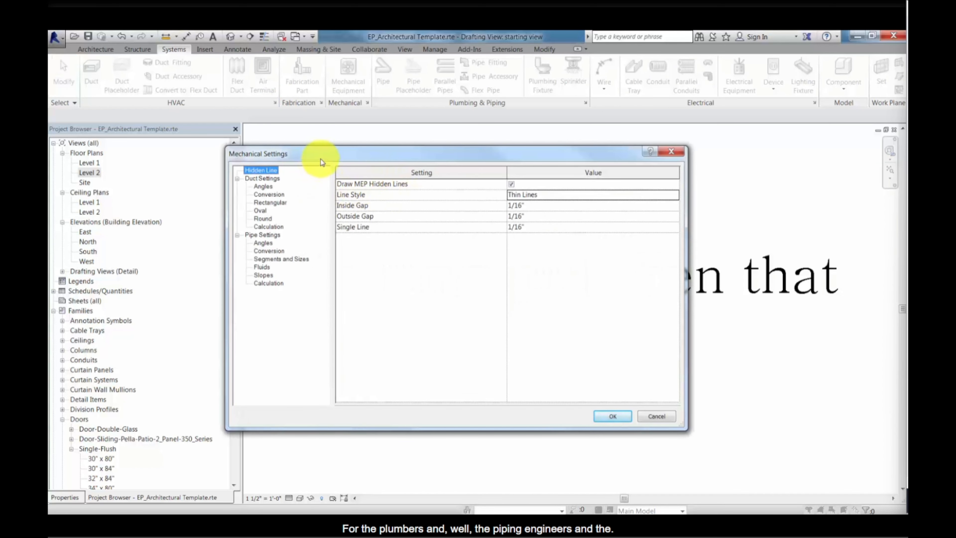
drag(332, 154, 343, 150)
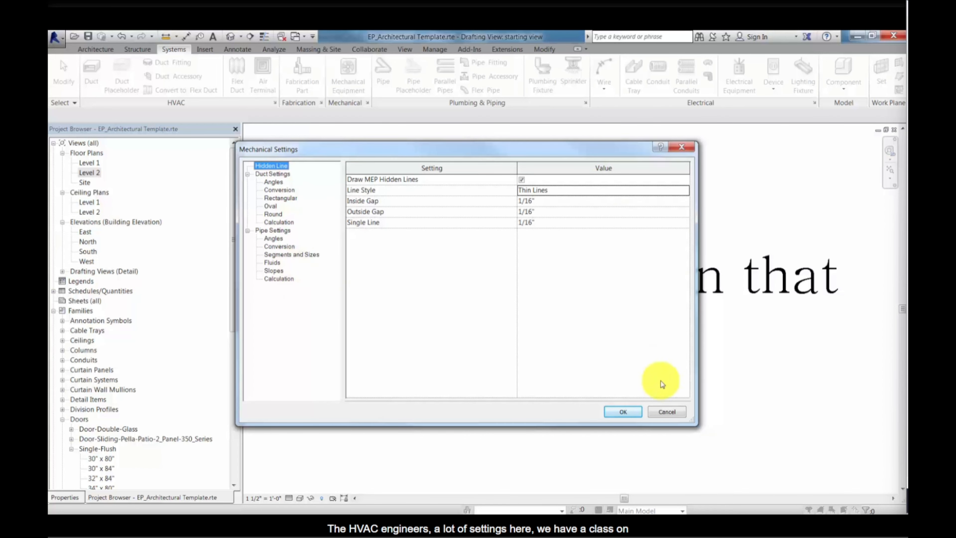
click(673, 411)
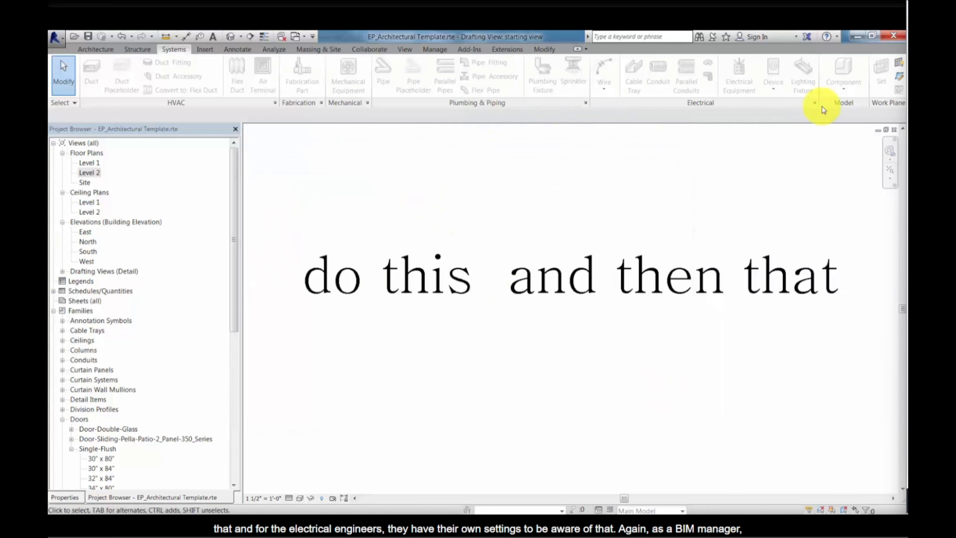
Examine the electrical settings for general options, wiring, wire sizes, ground conductors, voltage definitions and cable tray rise/drop, cancelling without changes
click(815, 103)
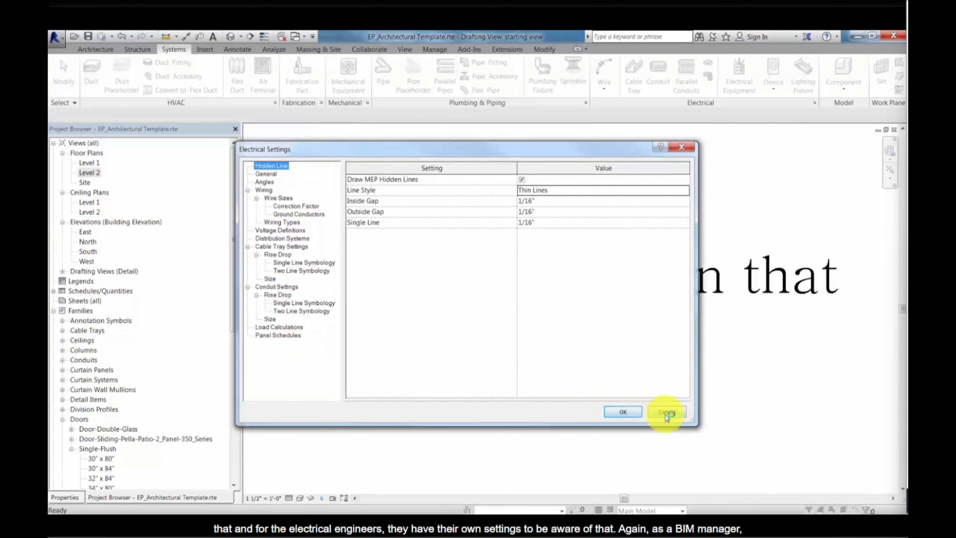
click(266, 174)
click(264, 190)
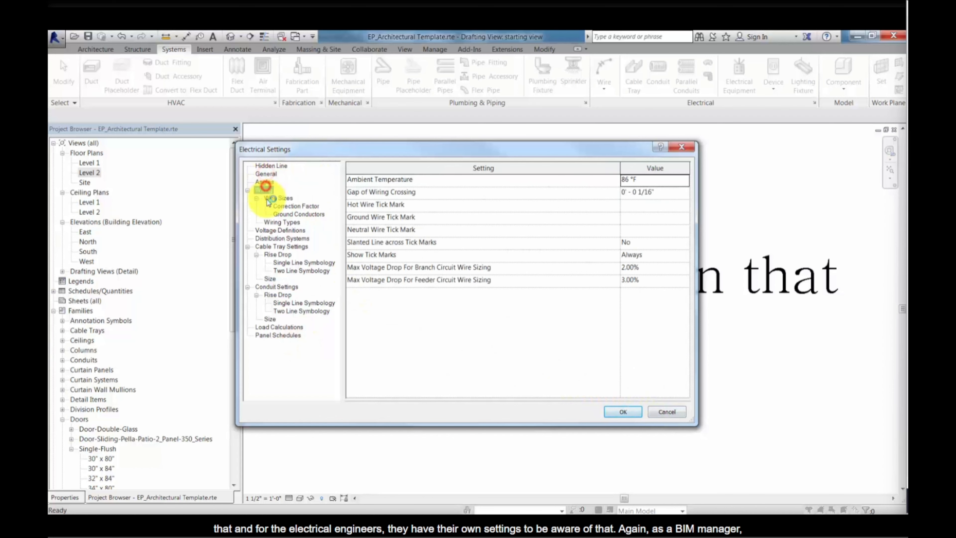
click(275, 197)
click(289, 214)
click(280, 230)
click(278, 255)
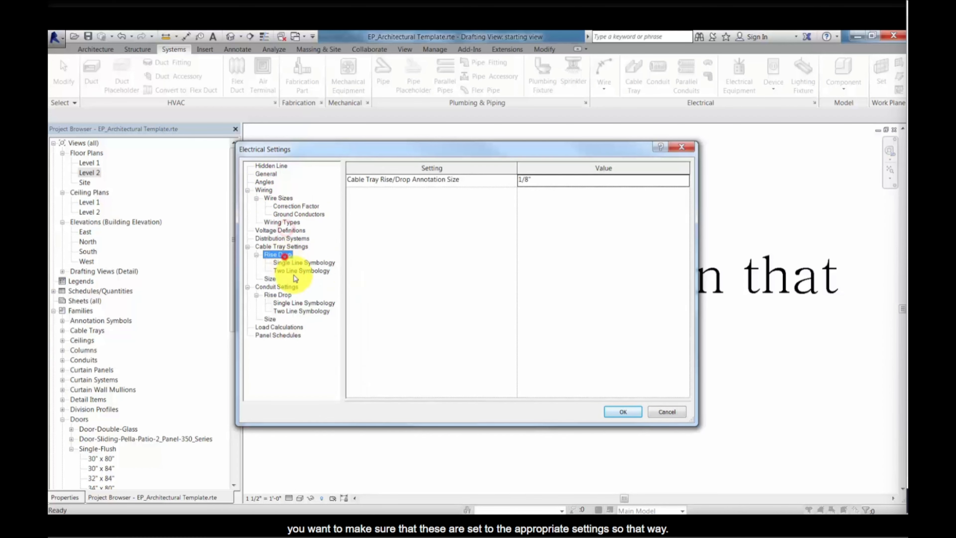
click(669, 411)
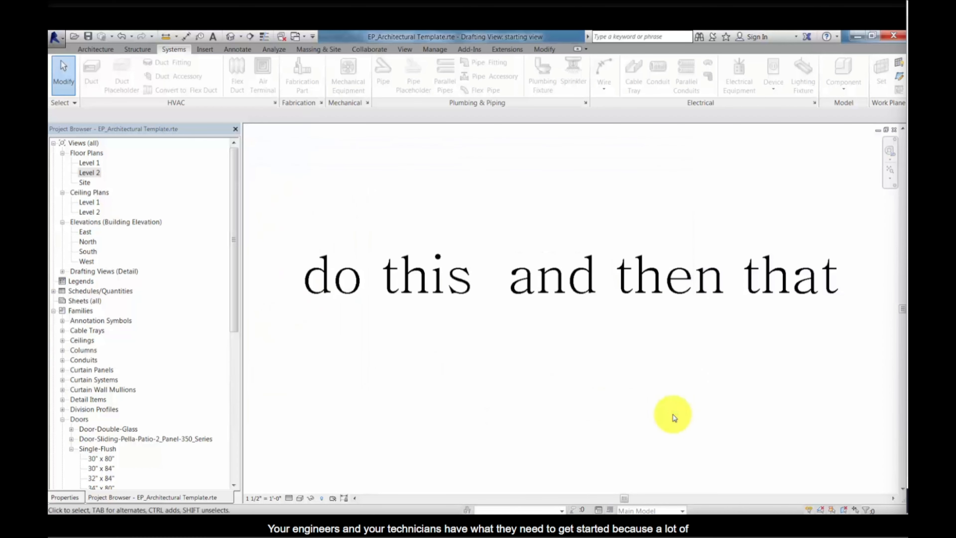